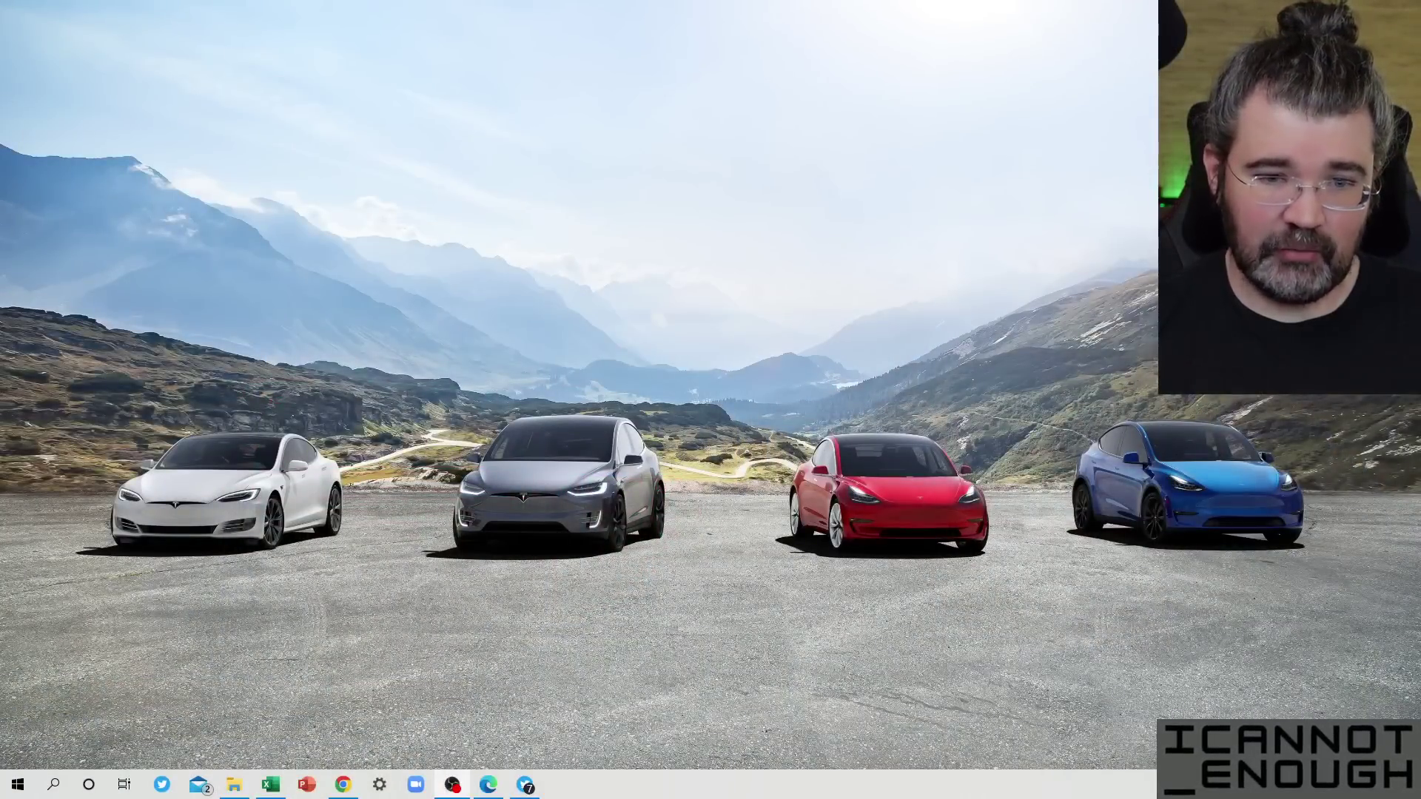
# In the Tesla forecast sheet, select trailing-month rows 1405–1409 and check V1412's formula =V1167-V1413.
pyautogui.hotkey('alt', 'Tab')
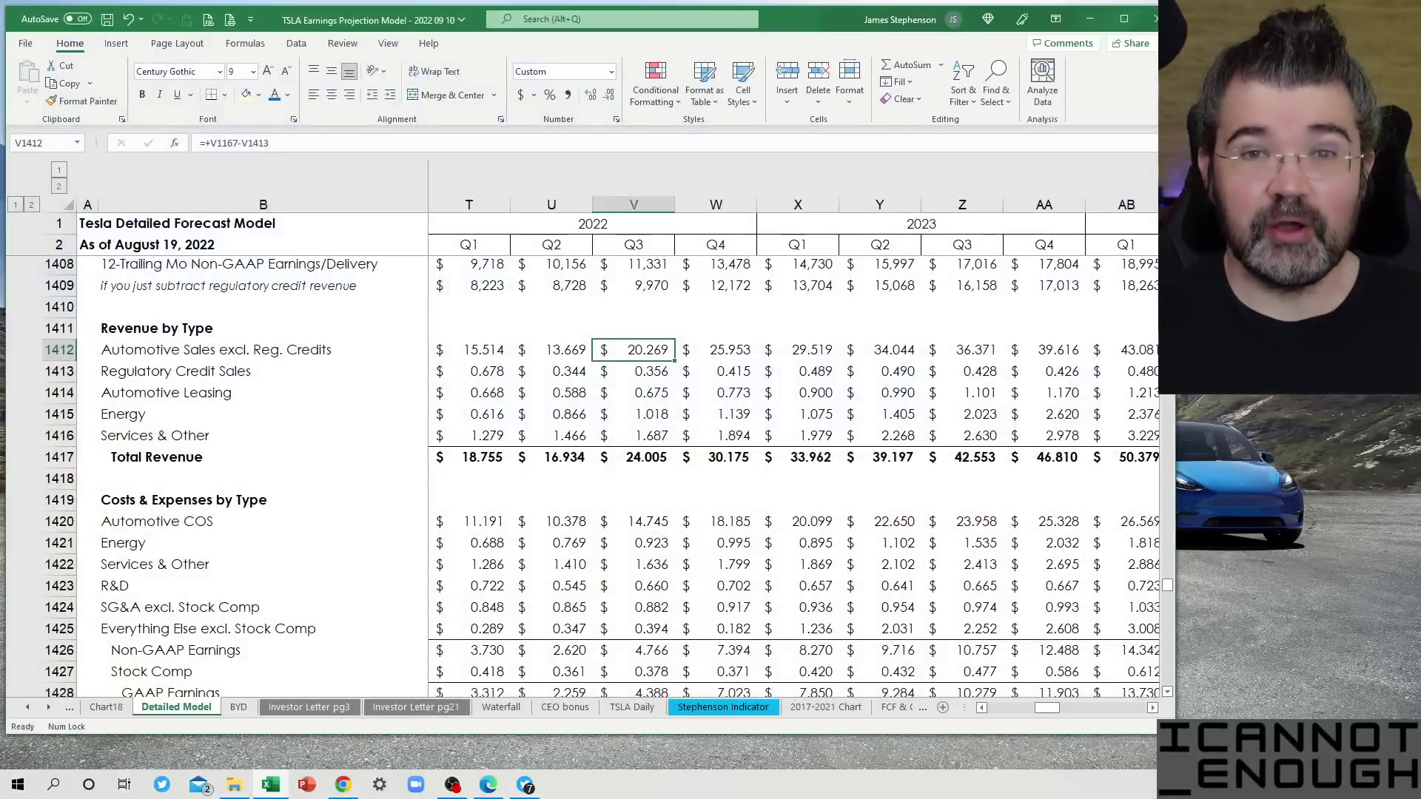
pyautogui.scroll(3, 489, 435)
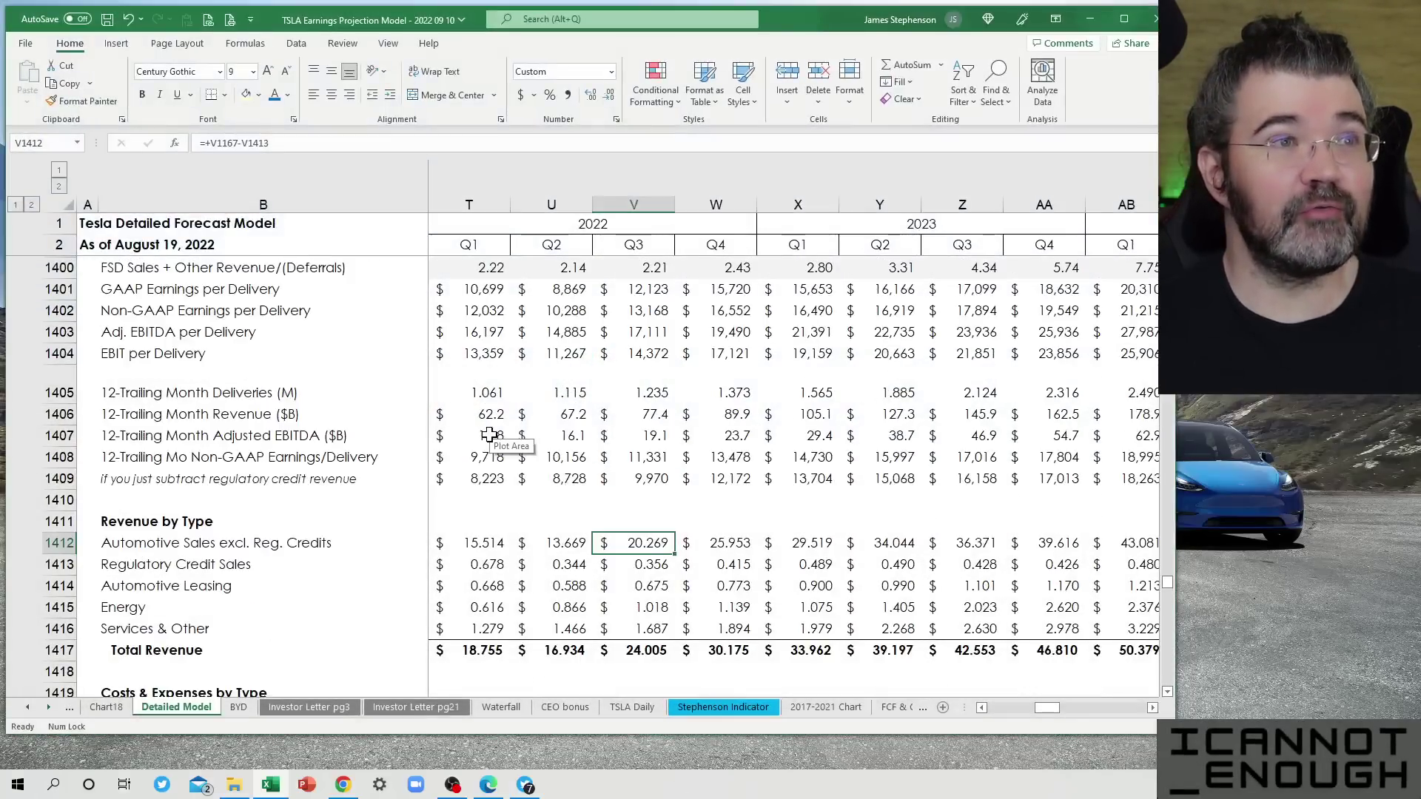
pyautogui.scroll(1, 153, 456)
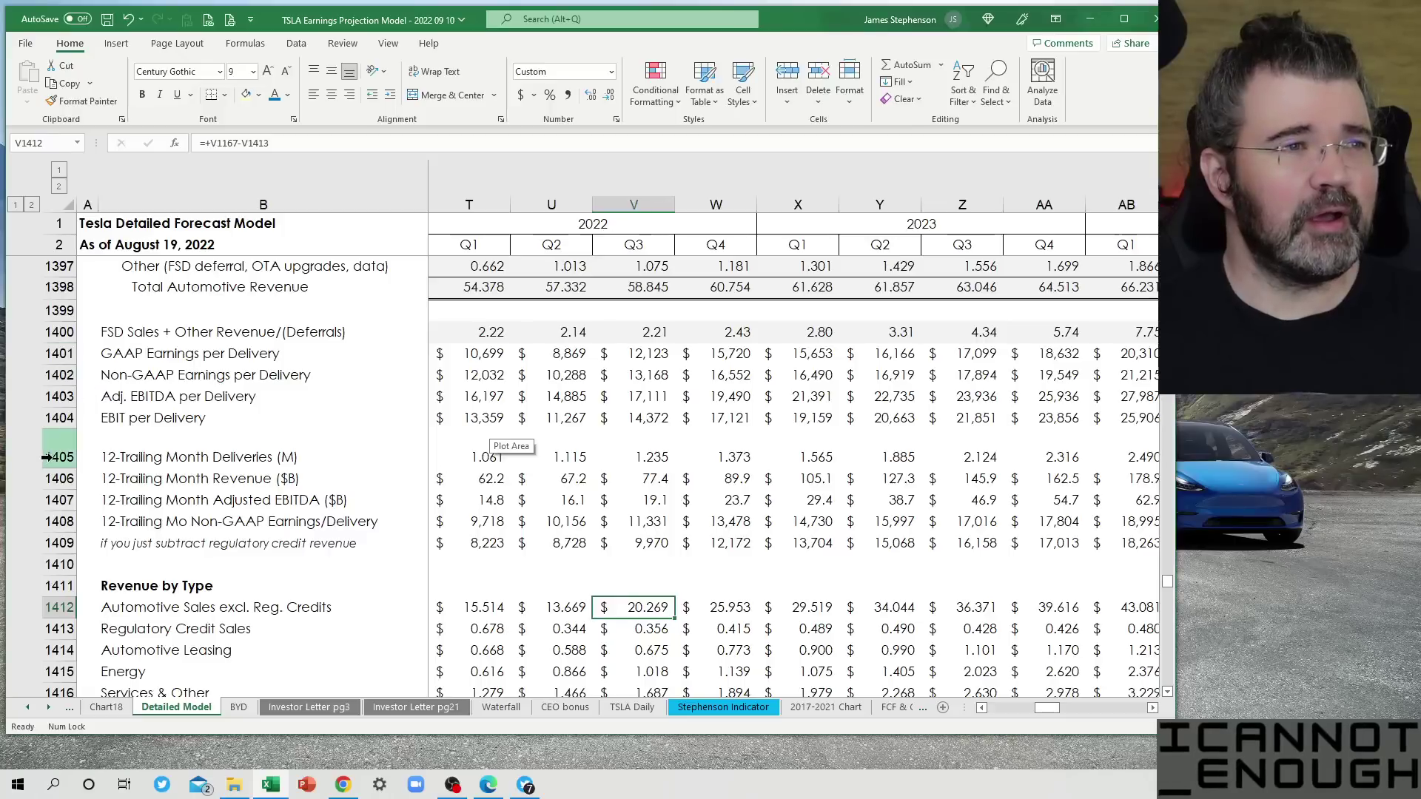
pyautogui.moveTo(46, 457); pyautogui.dragTo(54, 541)
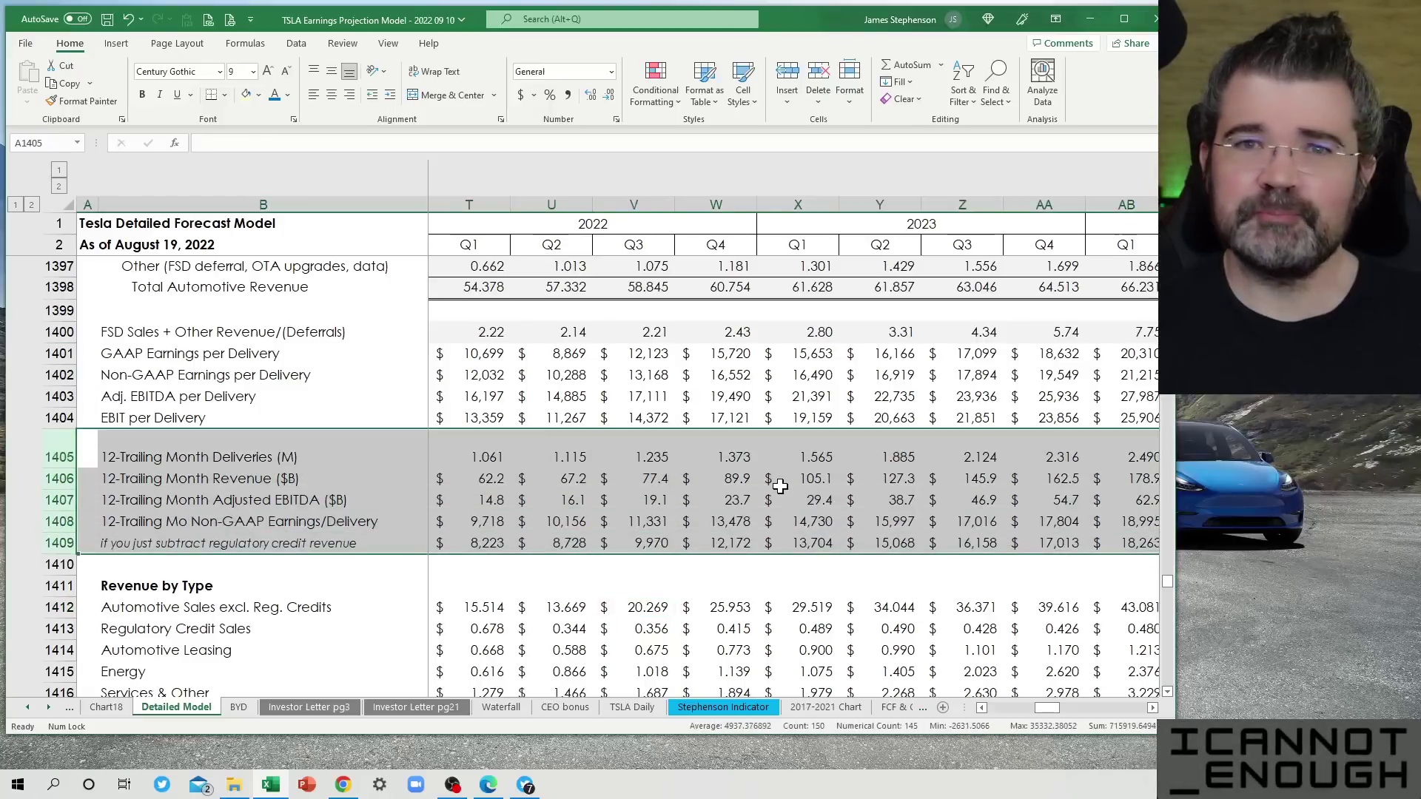
pyautogui.scroll(-4, 781, 486)
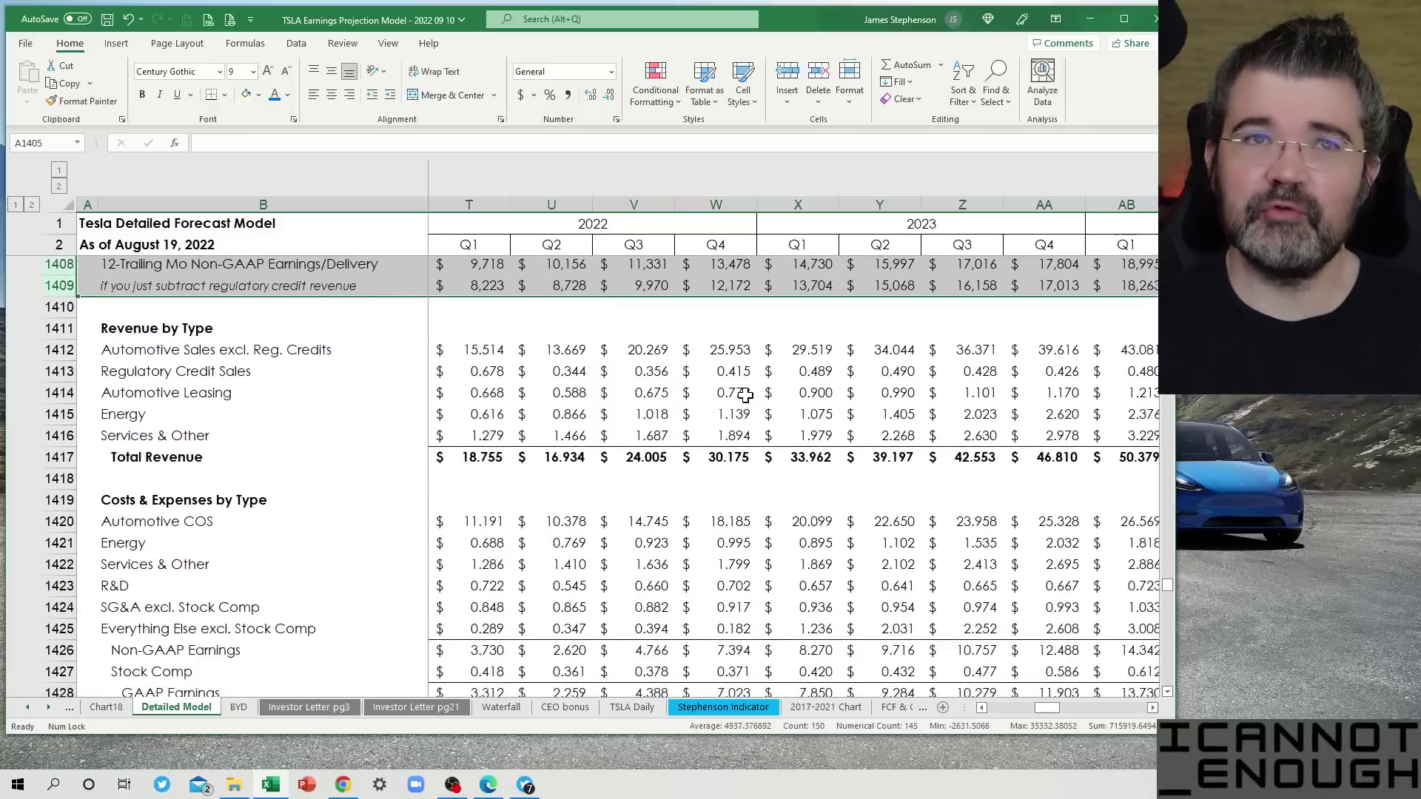
pyautogui.click(604, 353)
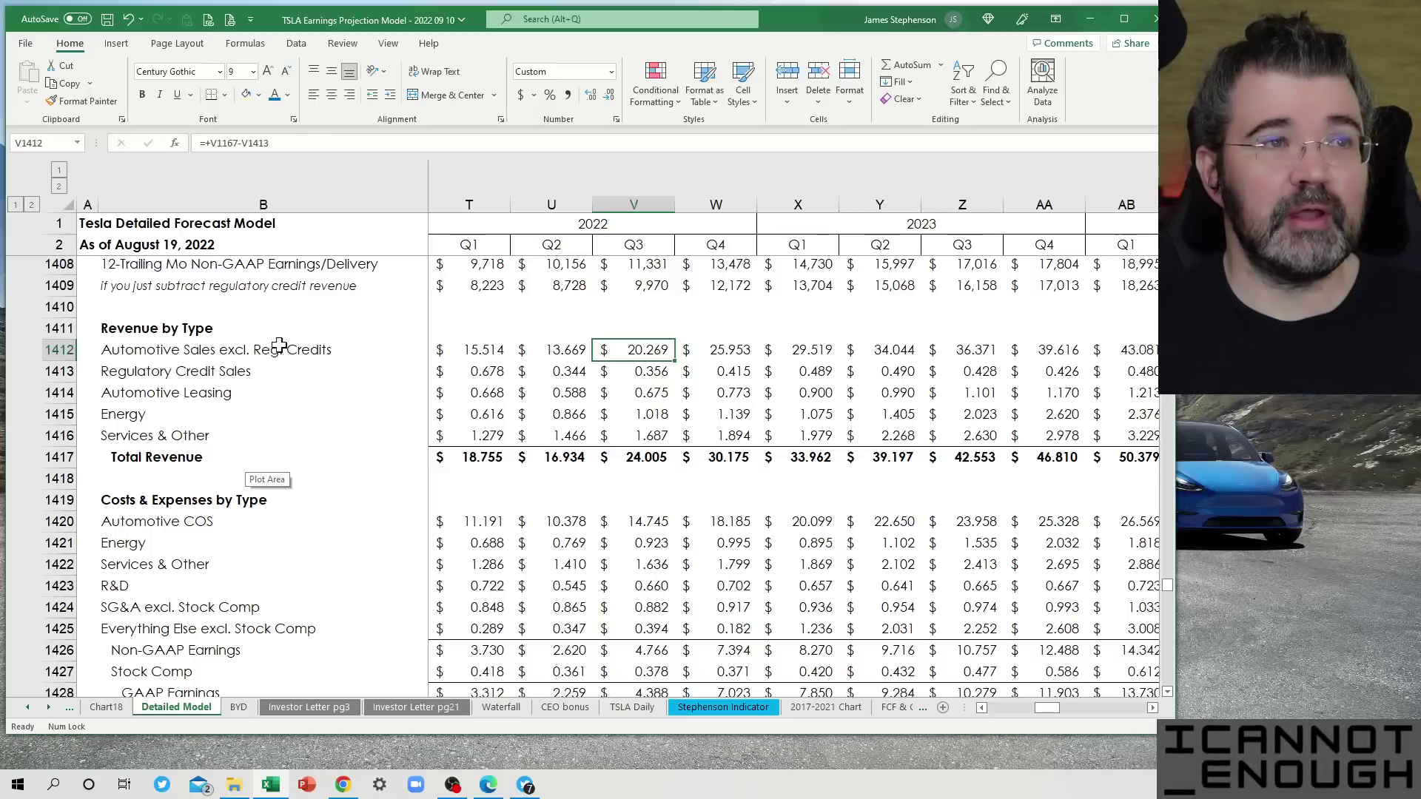
pyautogui.click(616, 377)
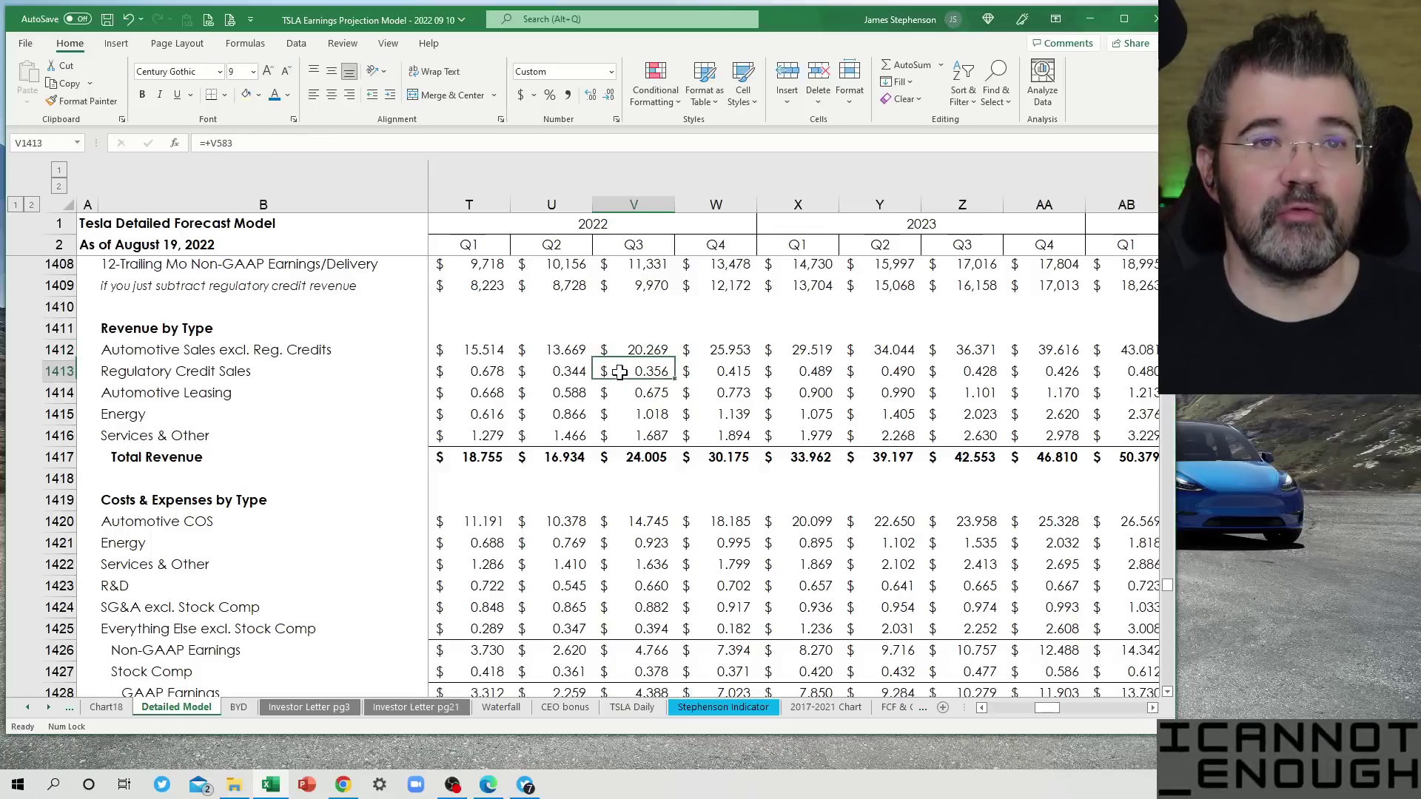
pyautogui.press('Up')
pyautogui.click(618, 375)
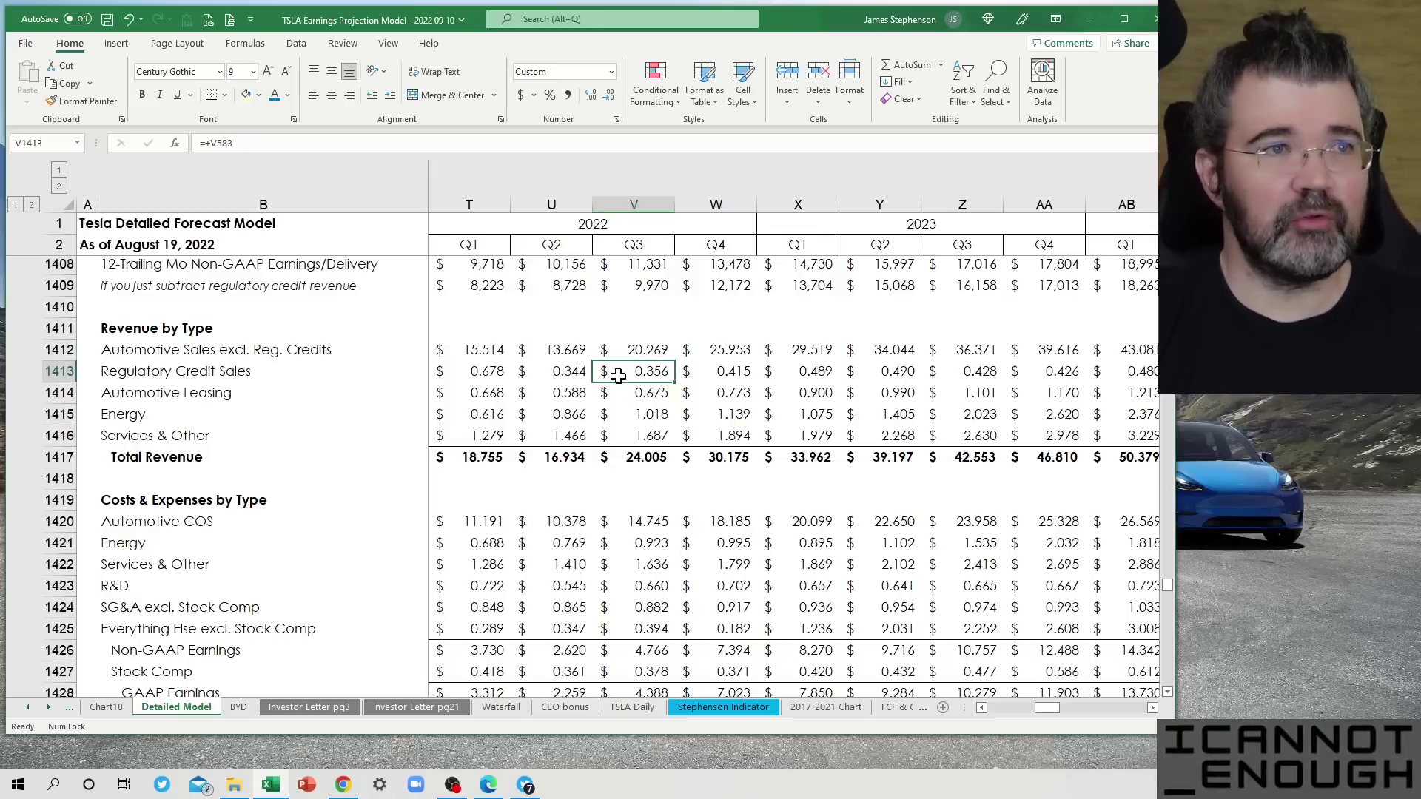
pyautogui.press('Up')
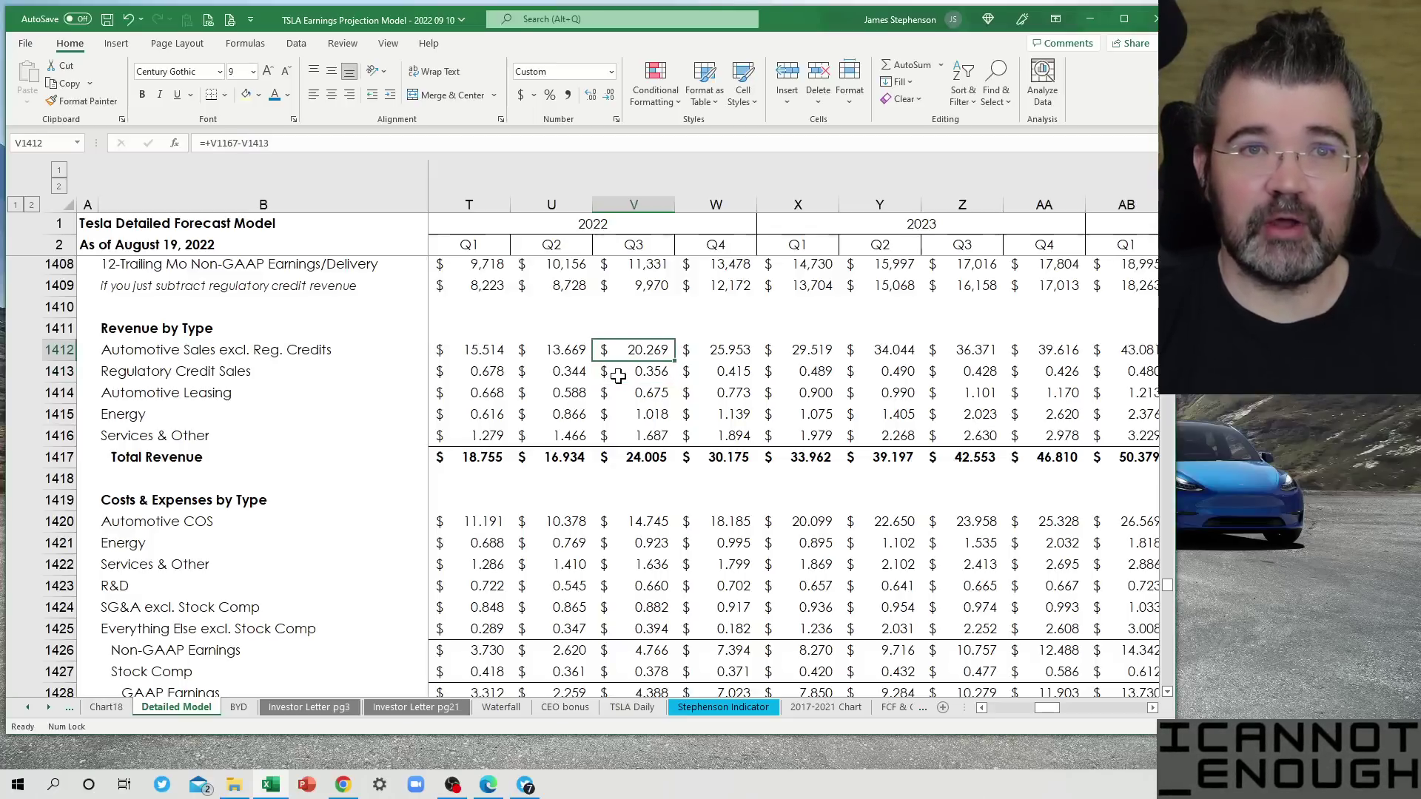
pyautogui.click(618, 375)
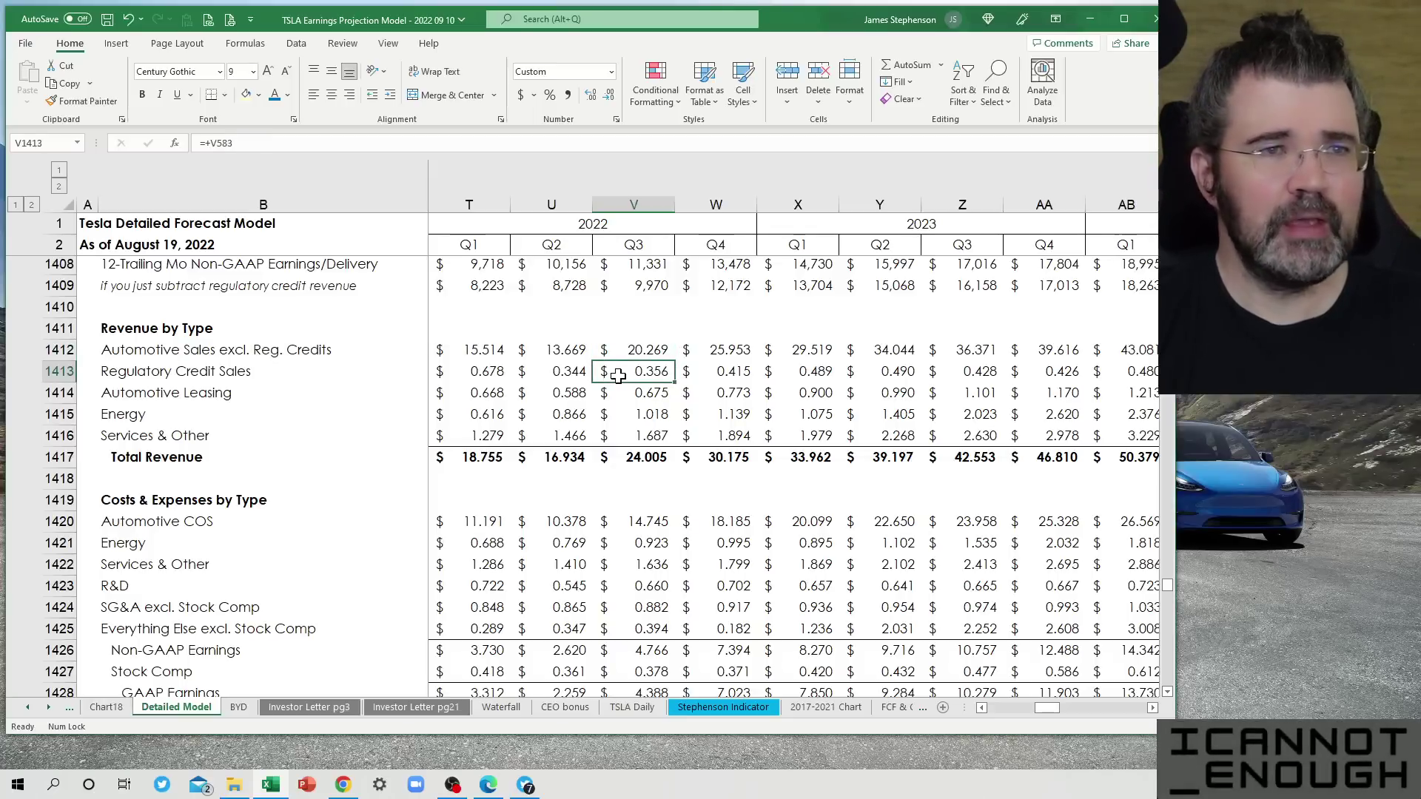
pyautogui.press('Down')
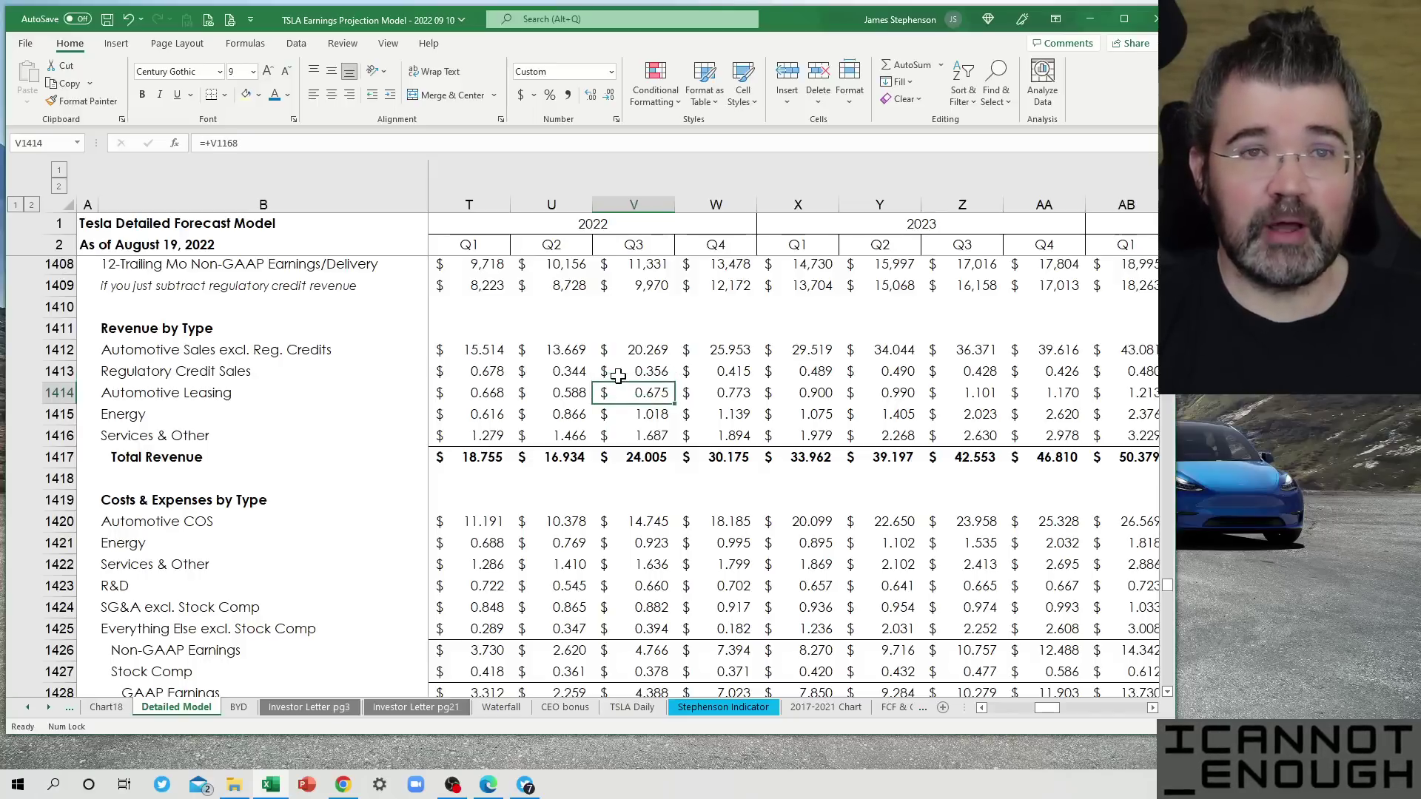
pyautogui.press('Down')
pyautogui.press('Down')
pyautogui.press('Down')
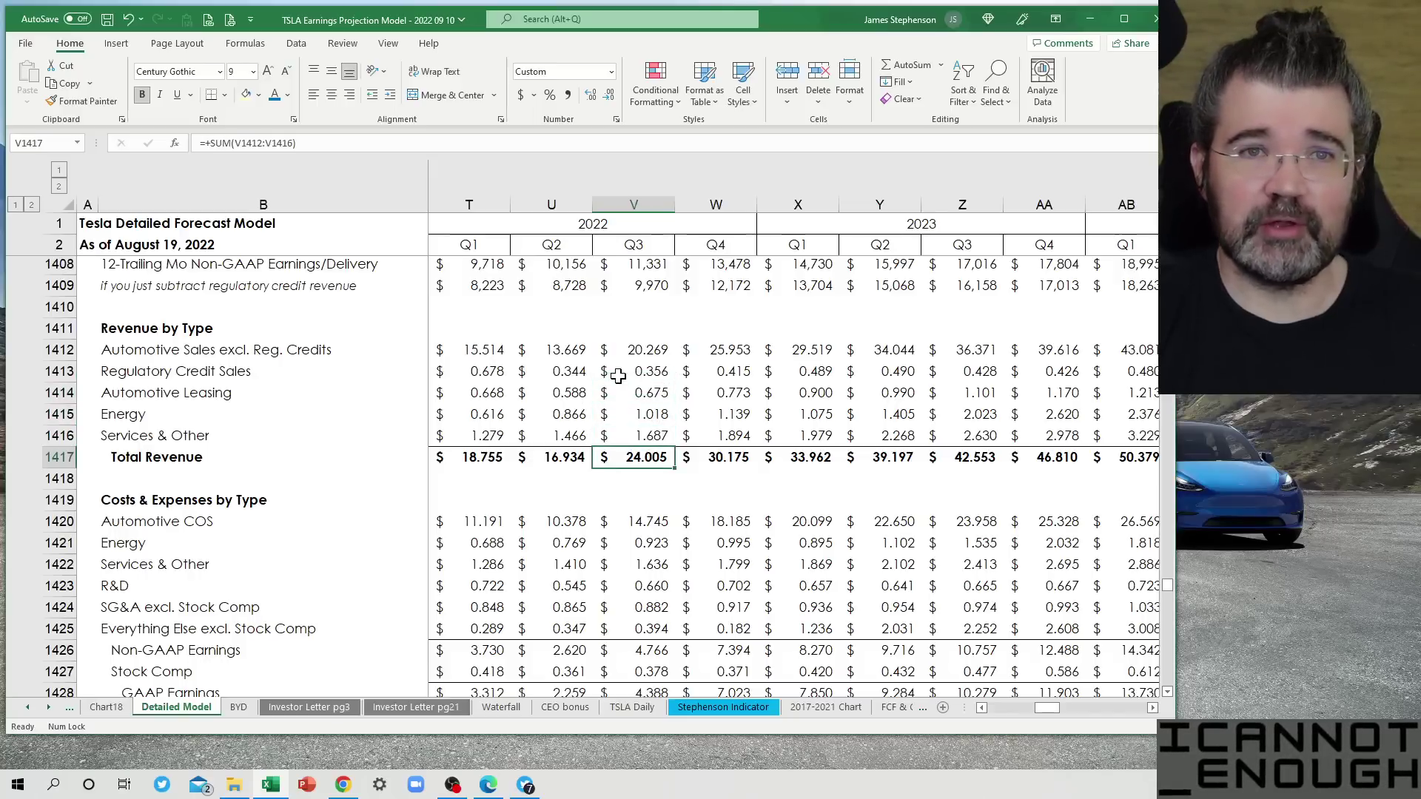
pyautogui.press('Up')
pyautogui.press('Up')
pyautogui.press('Up')
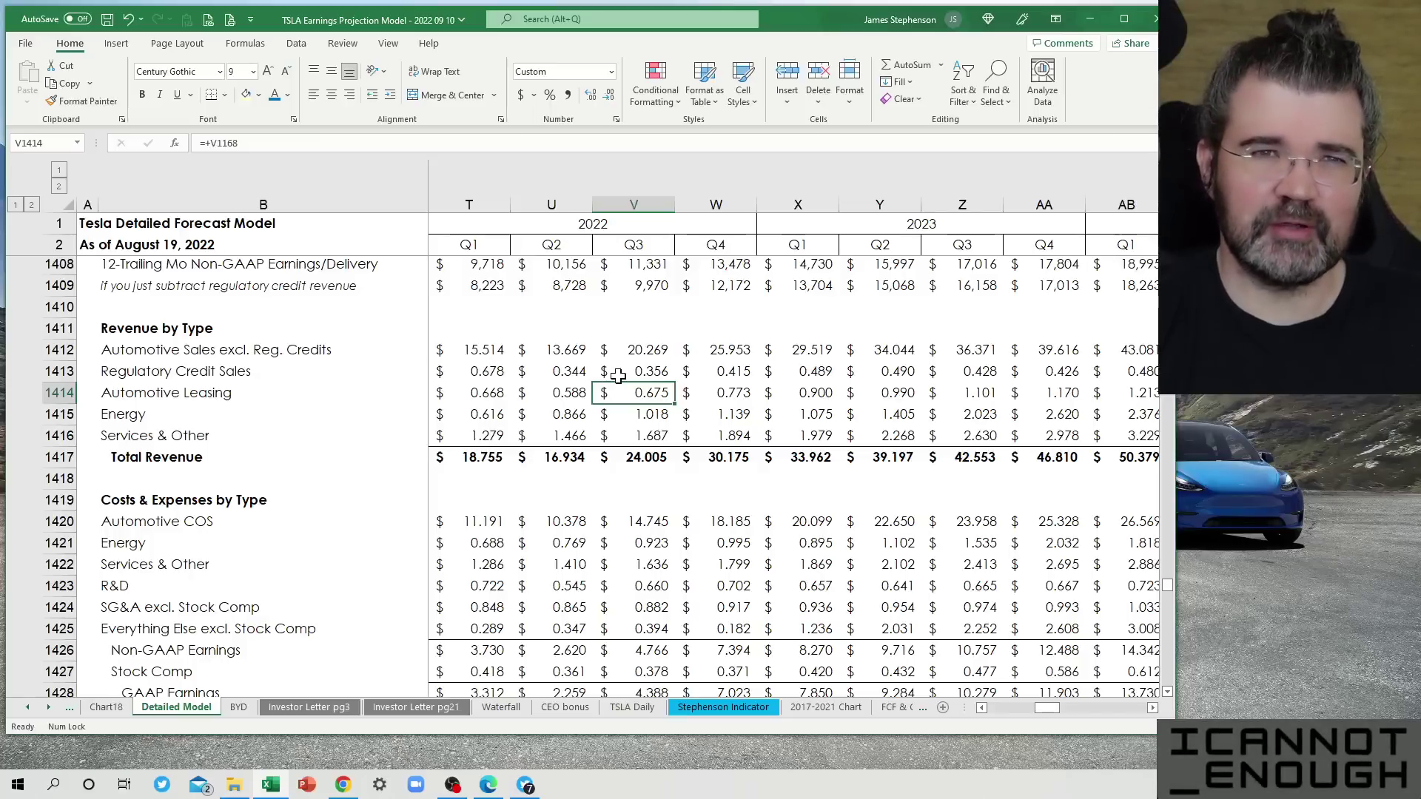
pyautogui.press('Up')
pyautogui.press('Up')
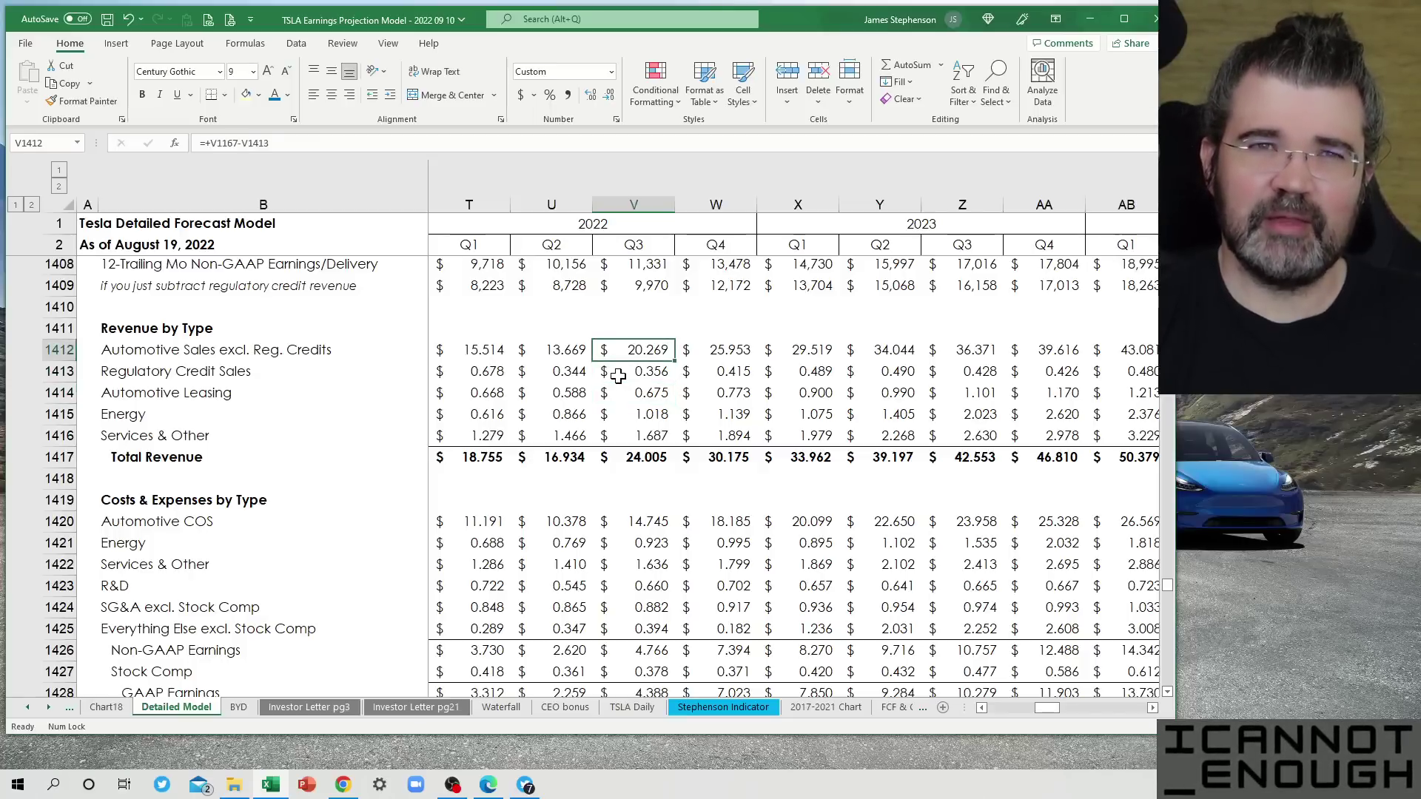
pyautogui.press('Down')
pyautogui.press('Down')
pyautogui.press('Down')
pyautogui.press('Down')
pyautogui.press('Down')
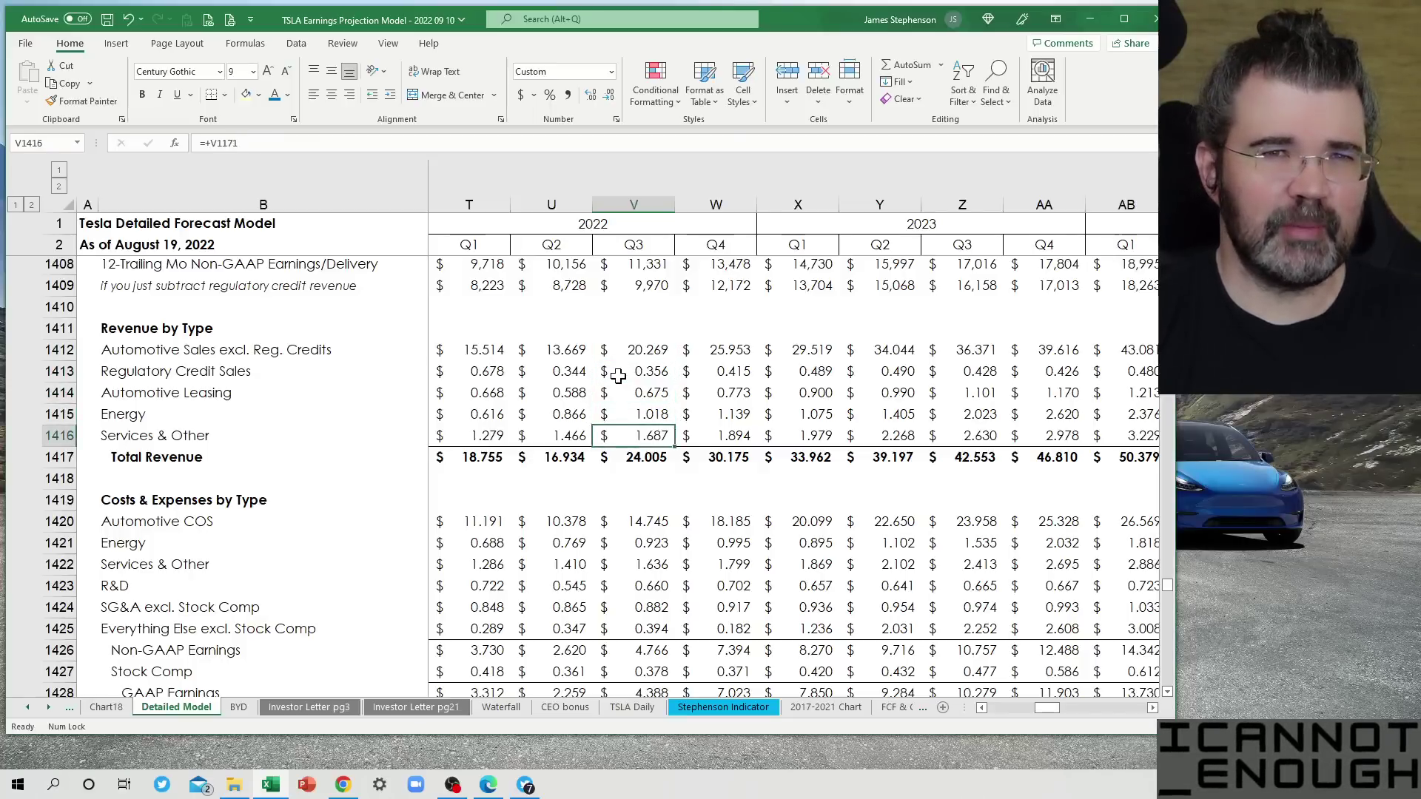
pyautogui.press('Down')
pyautogui.press('Down')
pyautogui.press('Down')
pyautogui.press('Down')
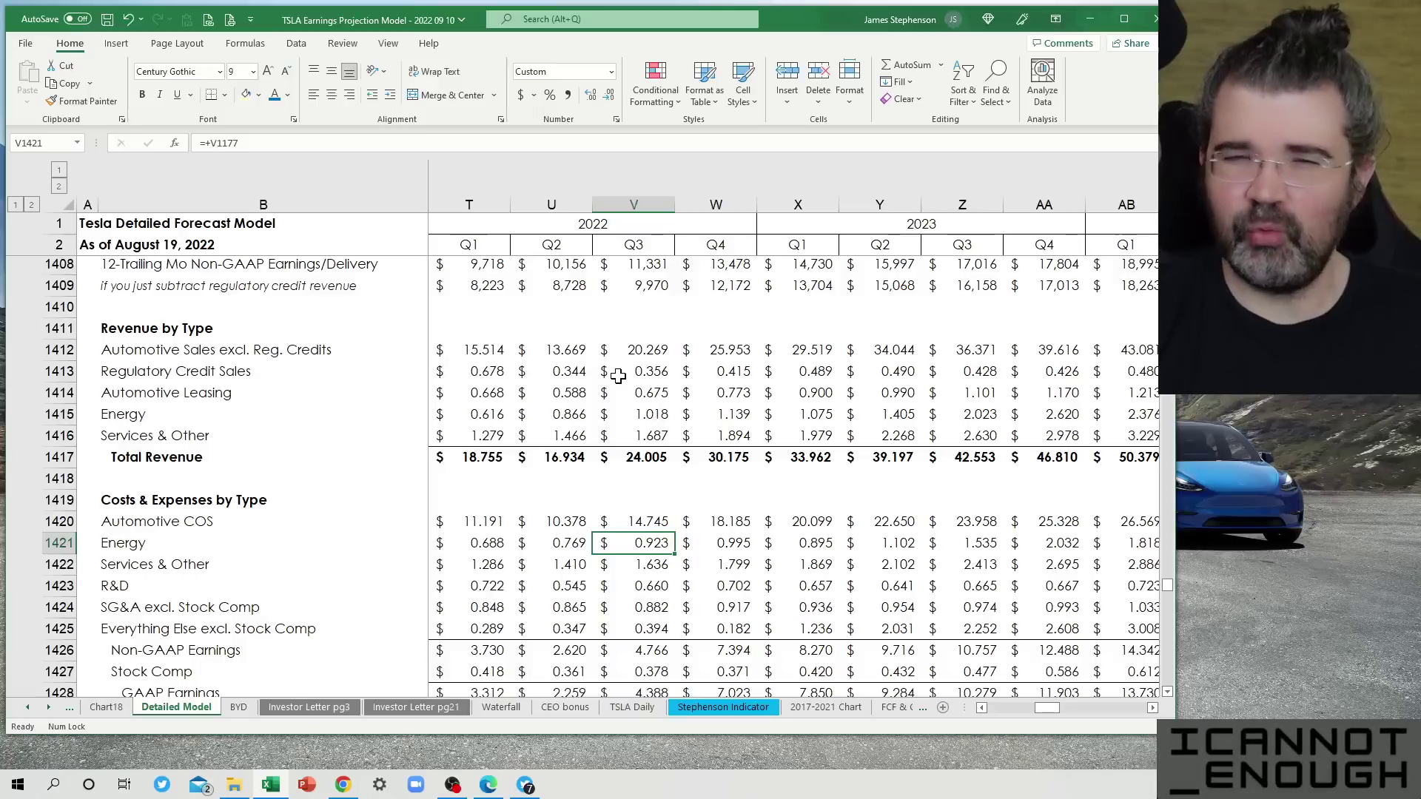
pyautogui.press('Up')
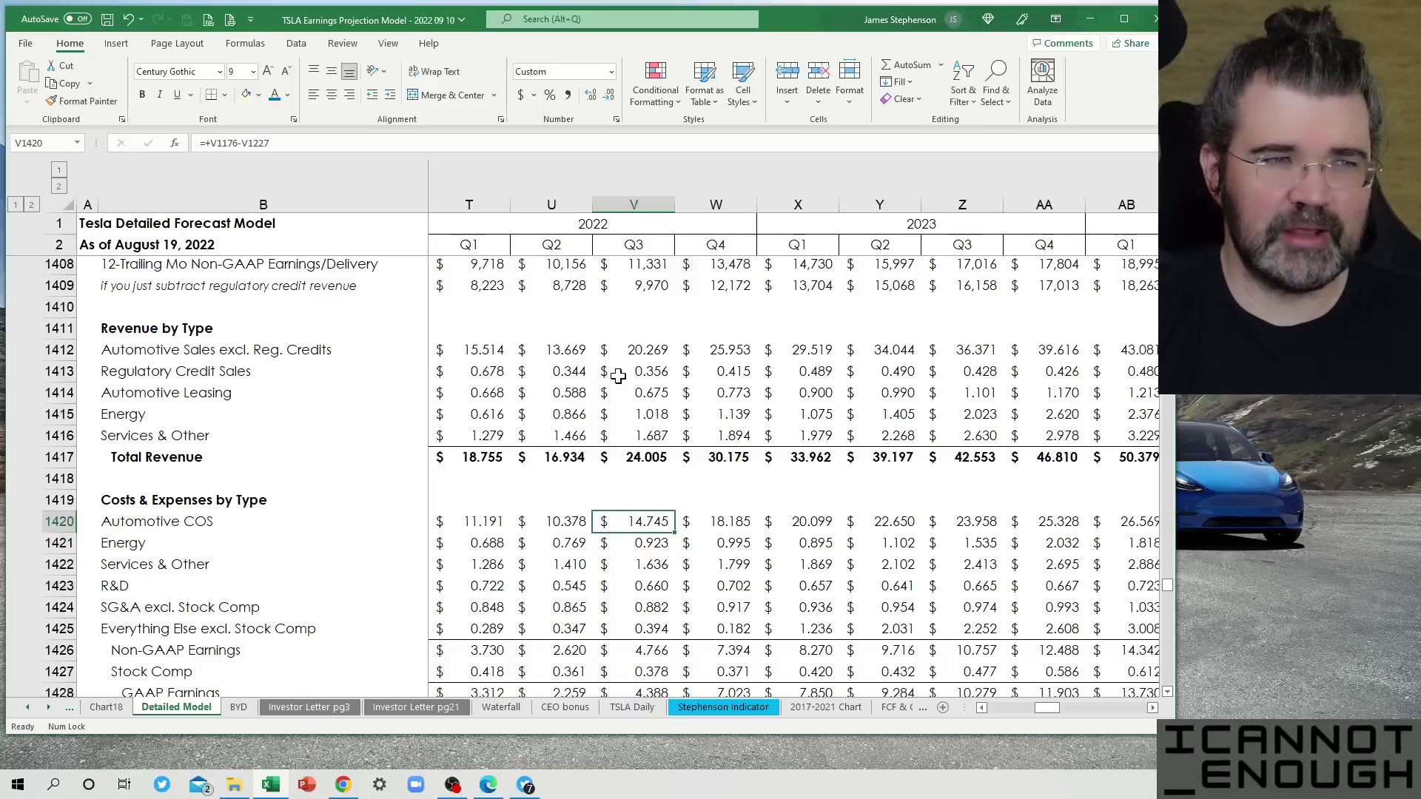
pyautogui.press('Down')
pyautogui.press('Down')
pyautogui.press('Down')
pyautogui.press('Down')
pyautogui.press('Down')
pyautogui.press('Down')
pyautogui.press('Down')
pyautogui.press('Down')
pyautogui.press('Down')
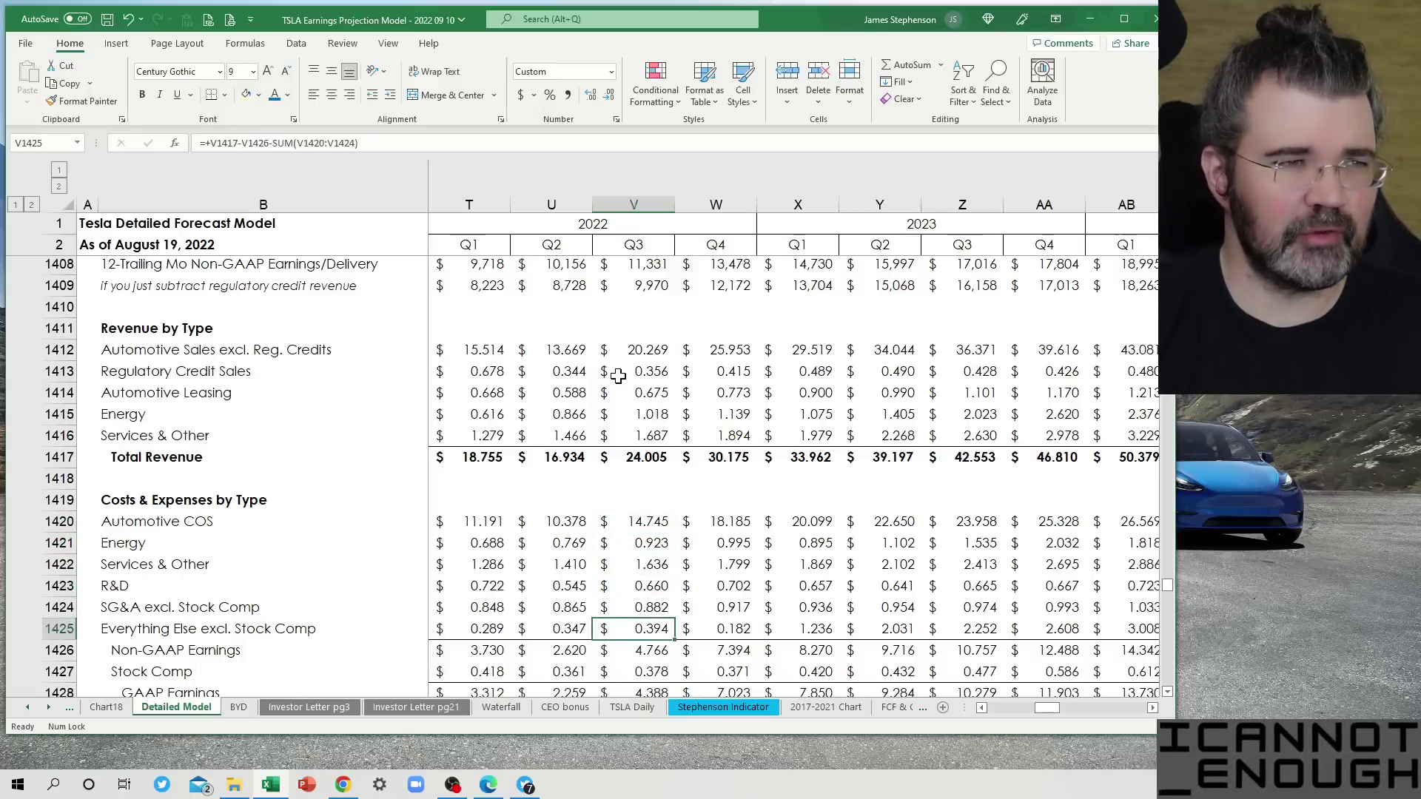
pyautogui.press('Down')
pyautogui.press('Down')
pyautogui.press('Down')
pyautogui.press('Down')
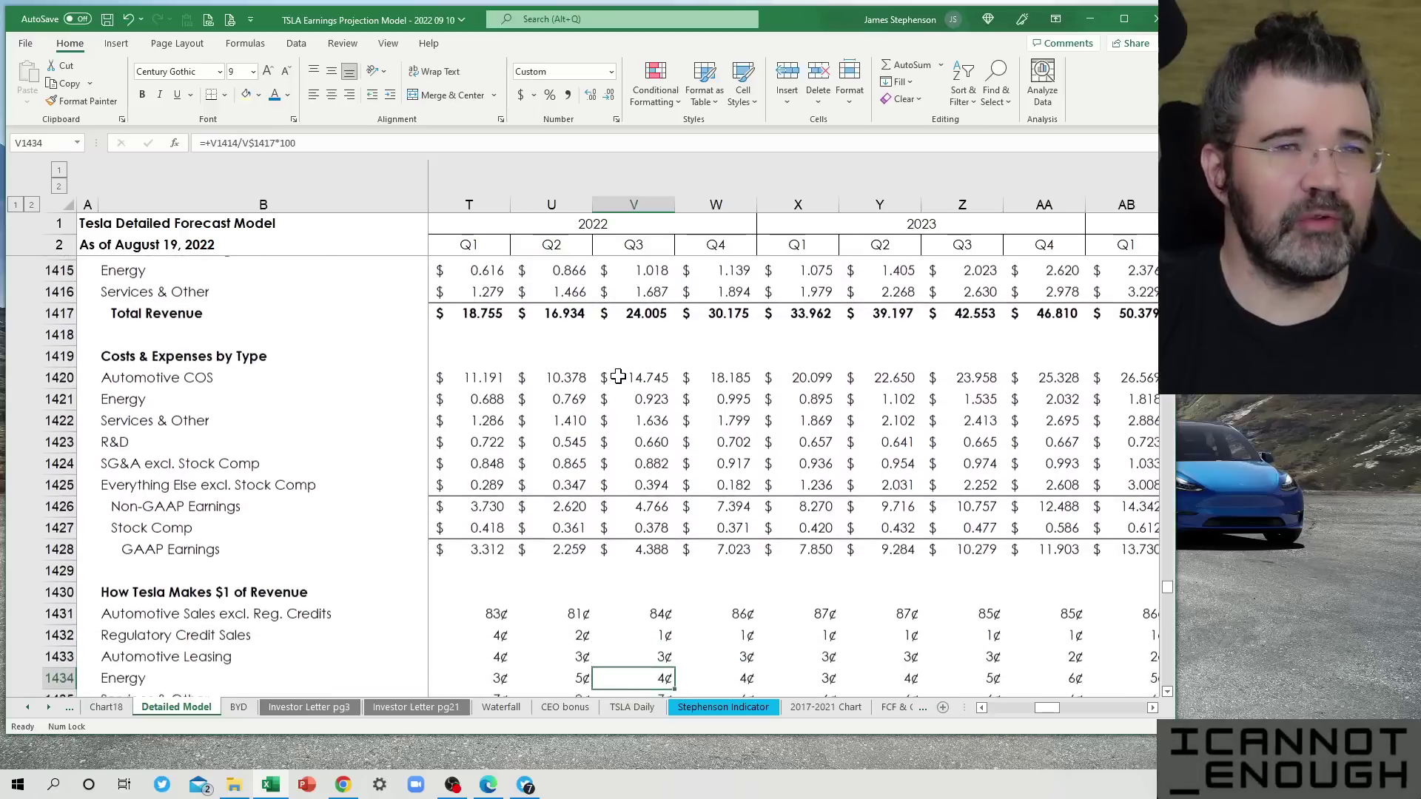
pyautogui.press('Up')
pyautogui.press('Up')
pyautogui.press('Up')
pyautogui.press('Up')
pyautogui.press('Up')
pyautogui.press('Up')
pyautogui.press('Up')
pyautogui.press('Up')
pyautogui.press('Up')
pyautogui.press('Up')
pyautogui.press('Up')
pyautogui.press('Up')
pyautogui.press('Up')
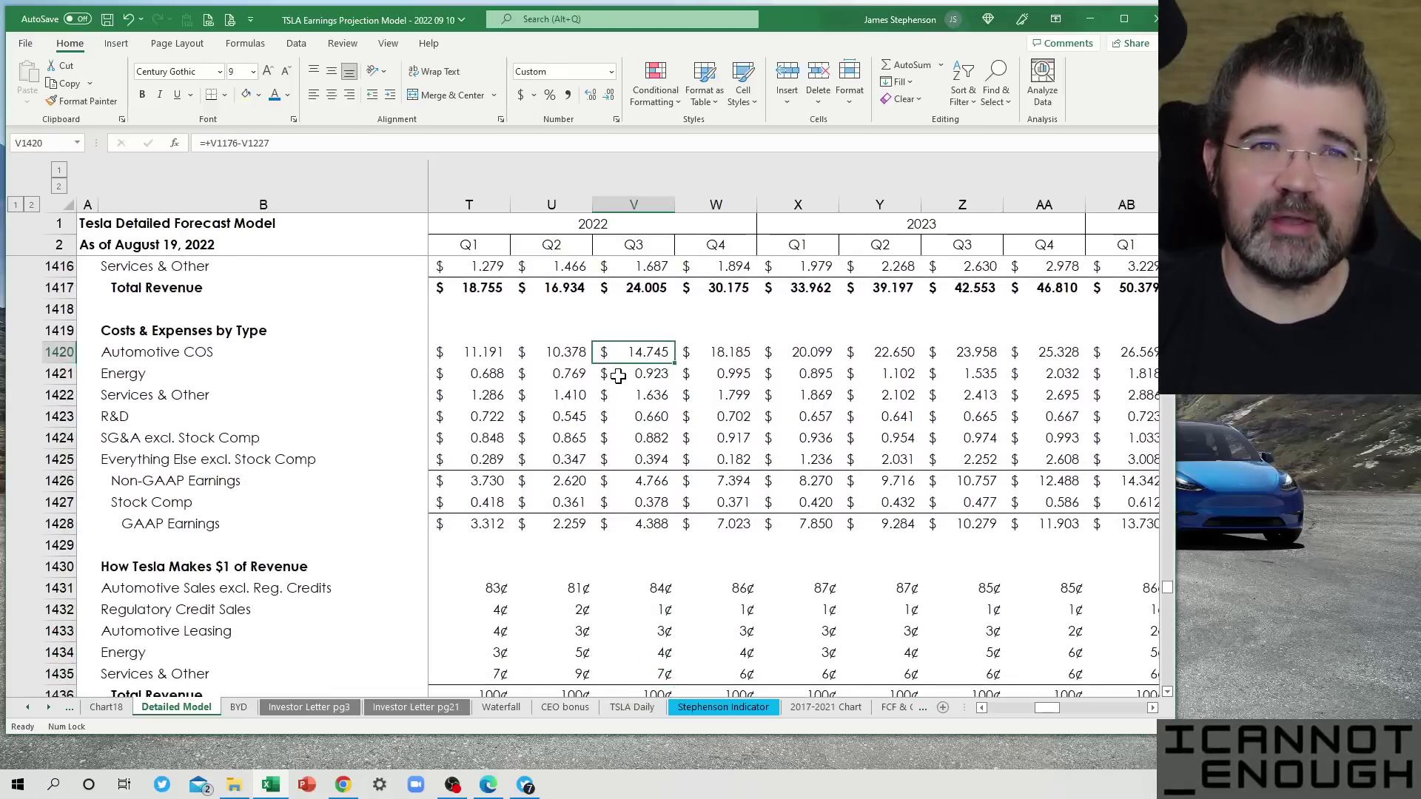
pyautogui.press('Down')
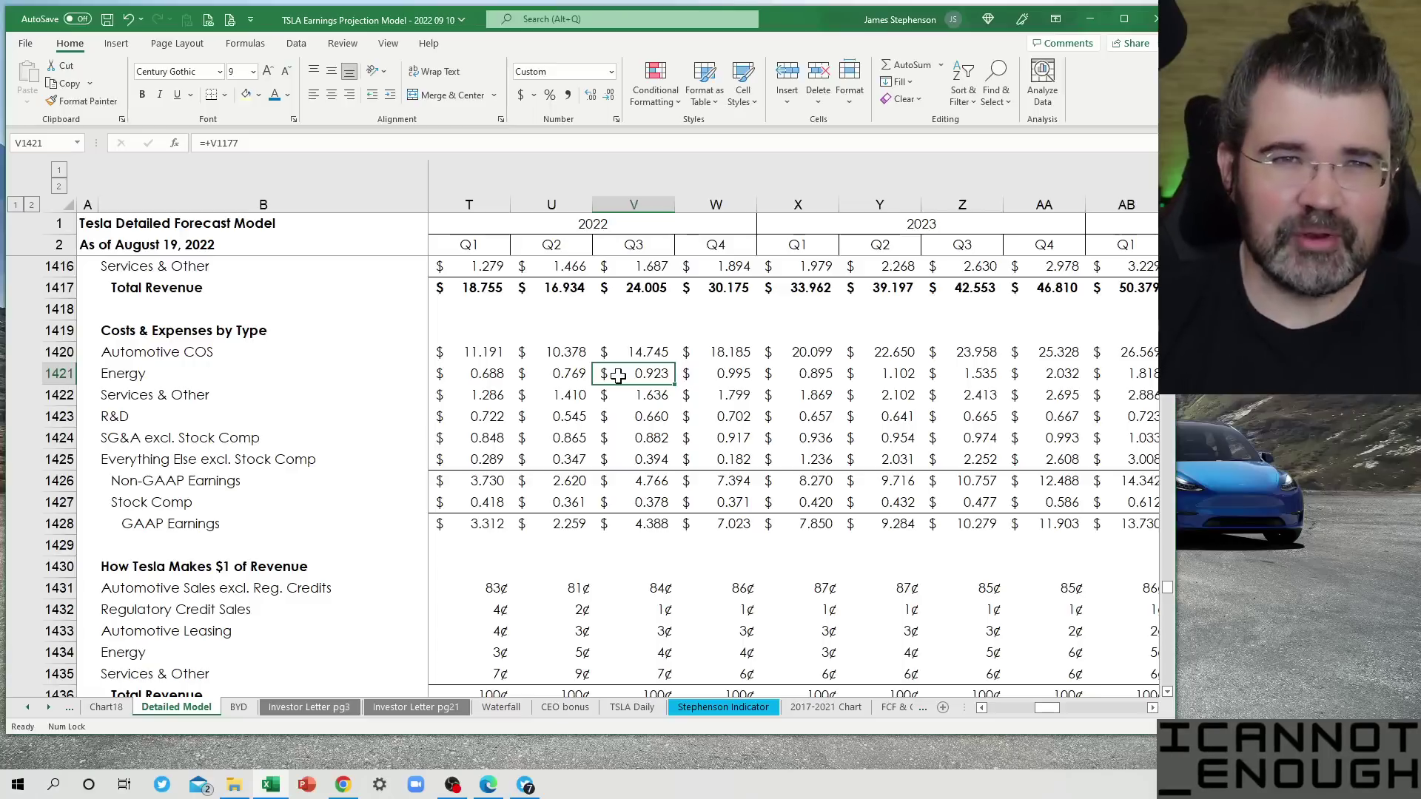
pyautogui.press('Down')
pyautogui.press('Down')
pyautogui.press('Down')
pyautogui.press('Down')
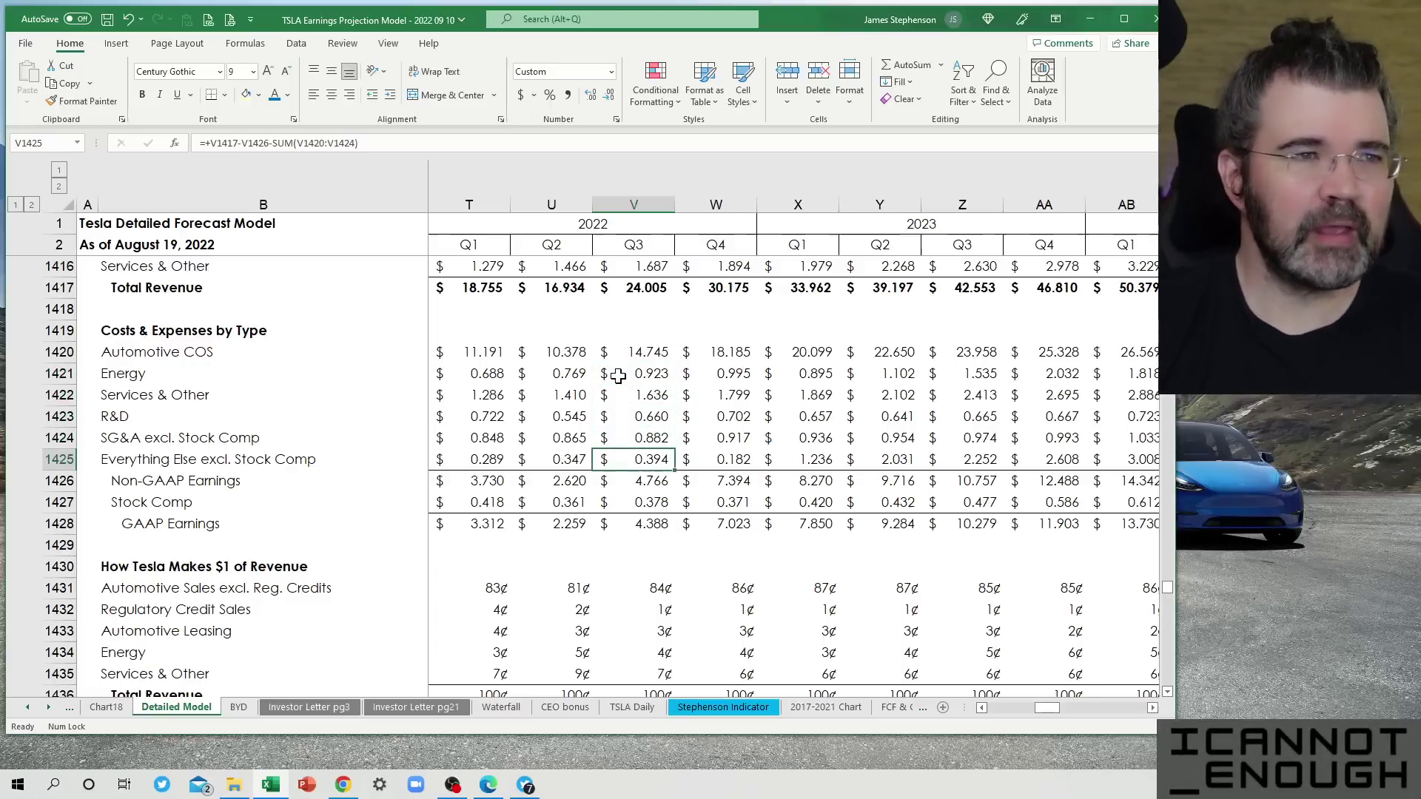
pyautogui.press('Down')
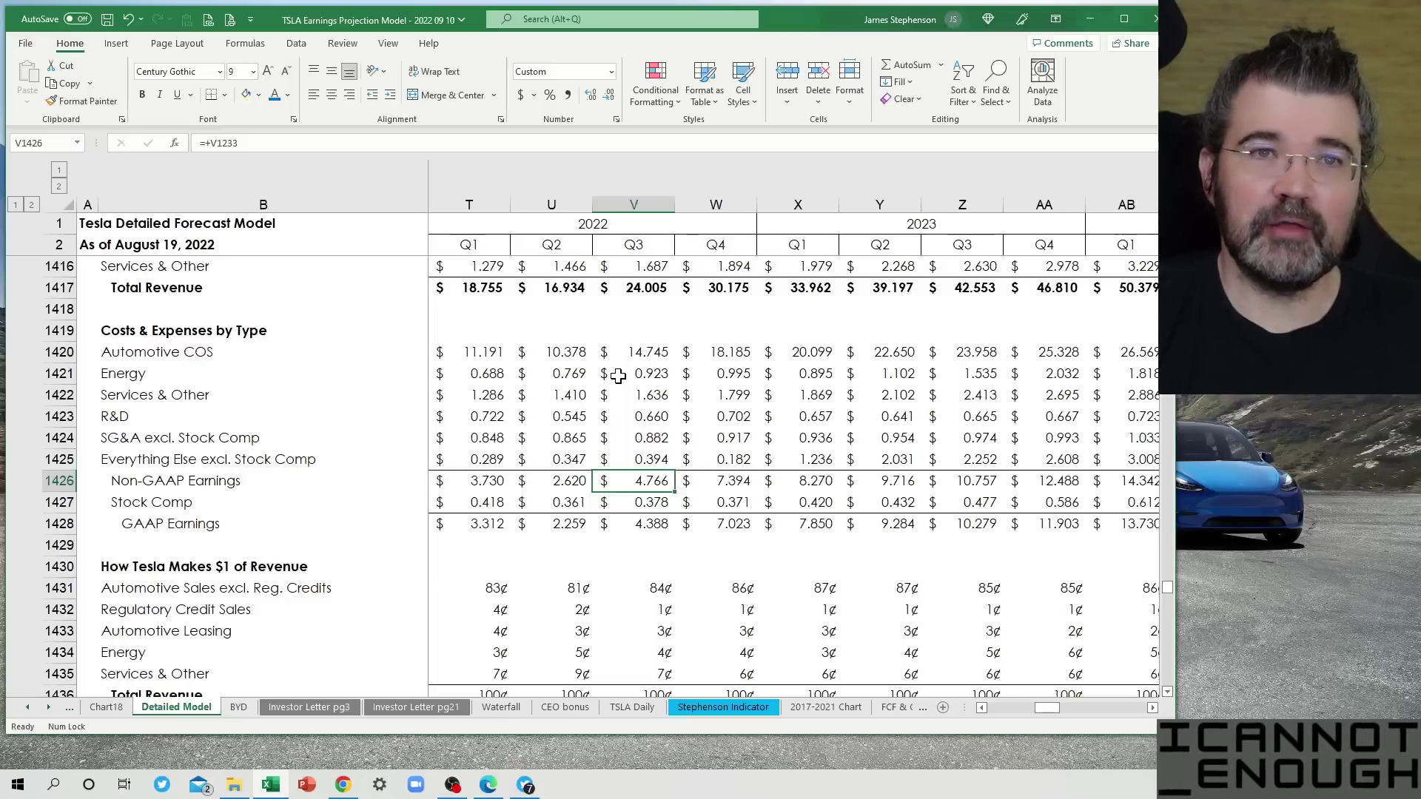
pyautogui.press('Down')
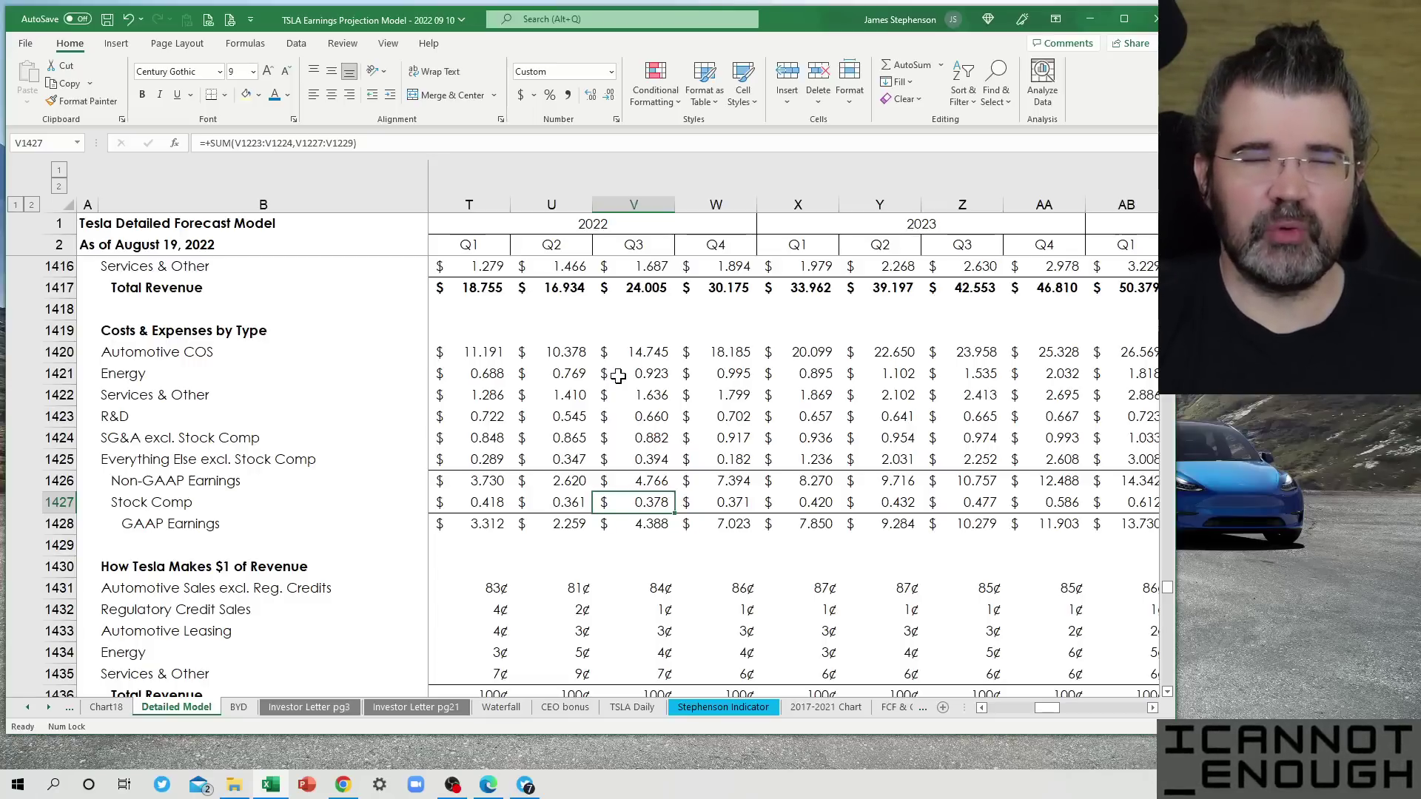
pyautogui.press('Up')
pyautogui.press('Up')
pyautogui.press('Up')
pyautogui.press('Up')
pyautogui.press('Up')
pyautogui.press('Up')
pyautogui.press('Up')
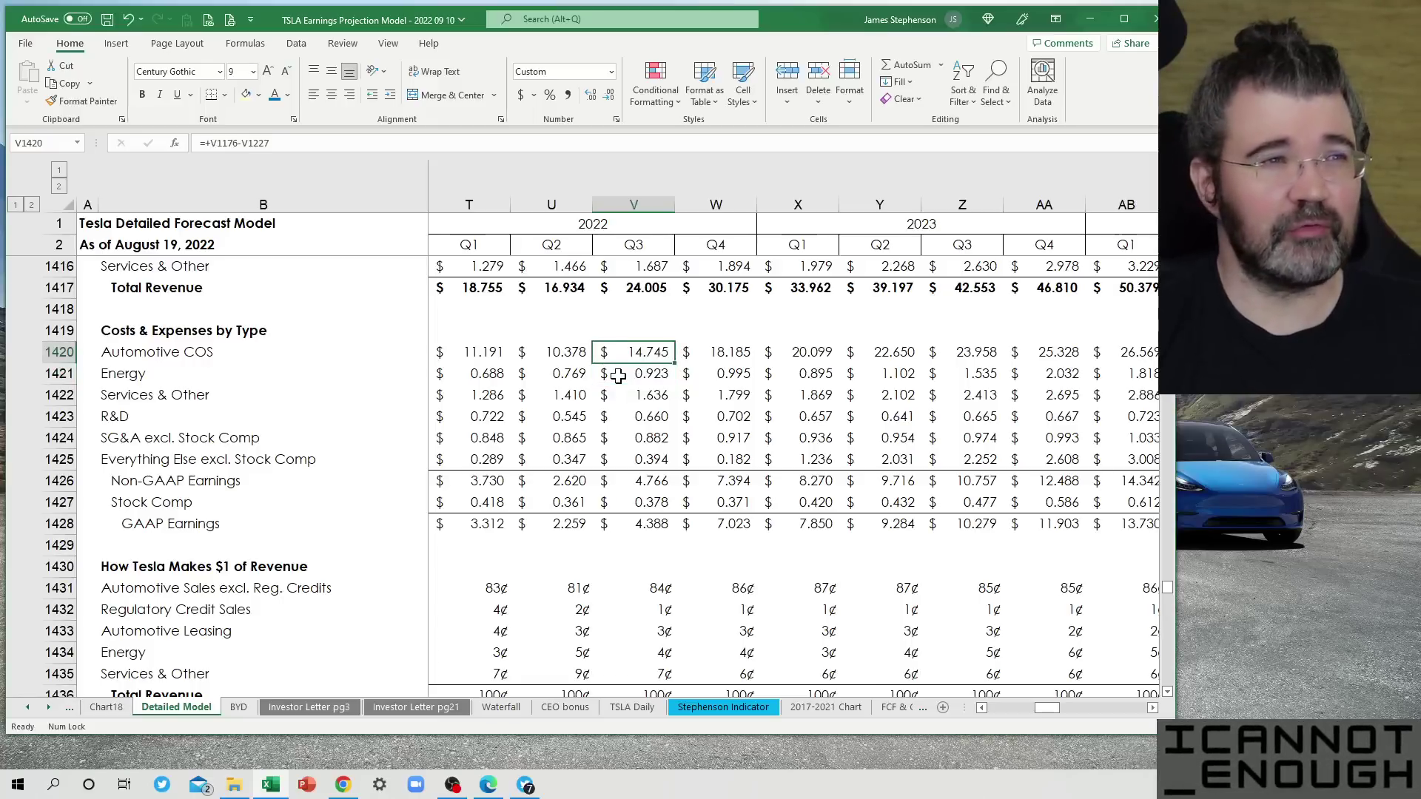
pyautogui.press('Down')
pyautogui.press('Down')
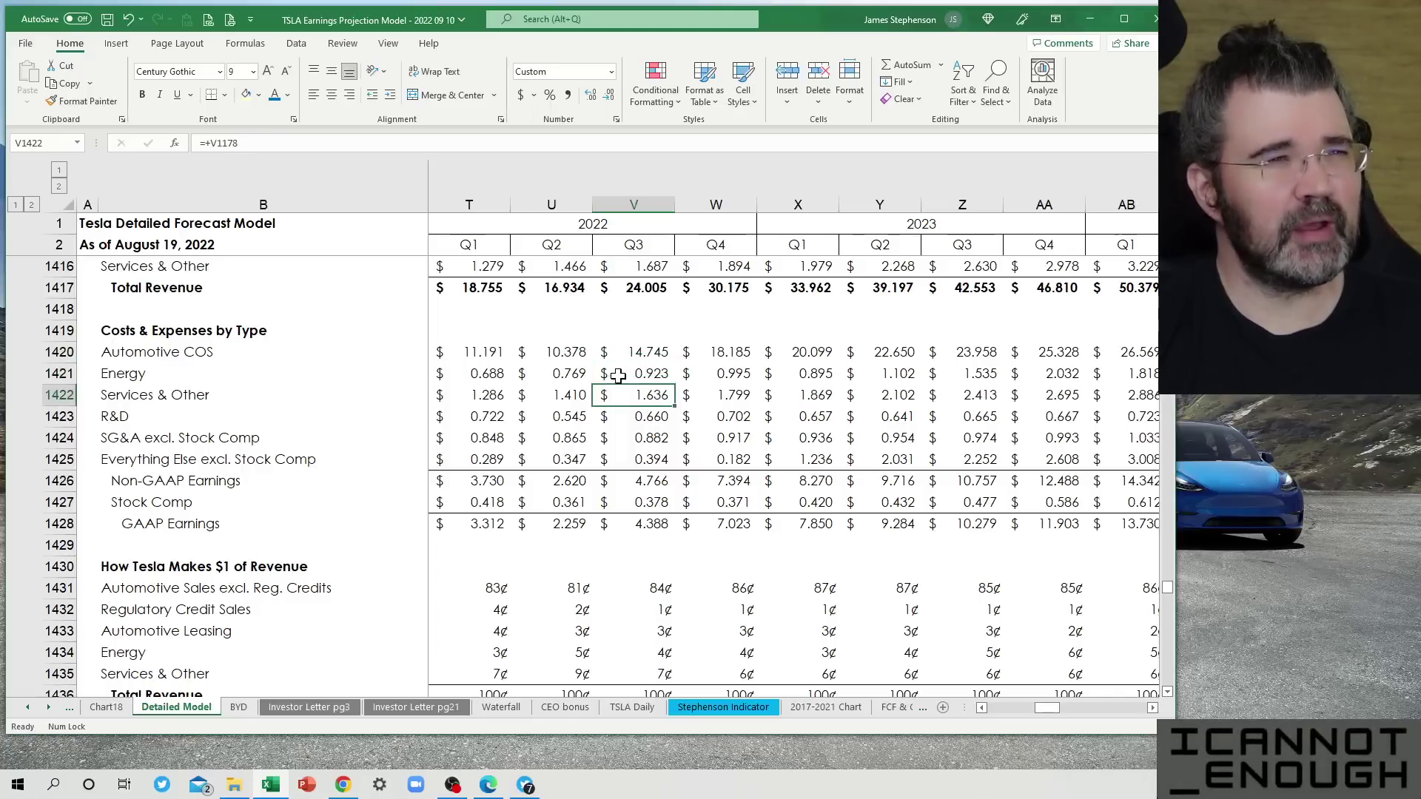
pyautogui.press('Down')
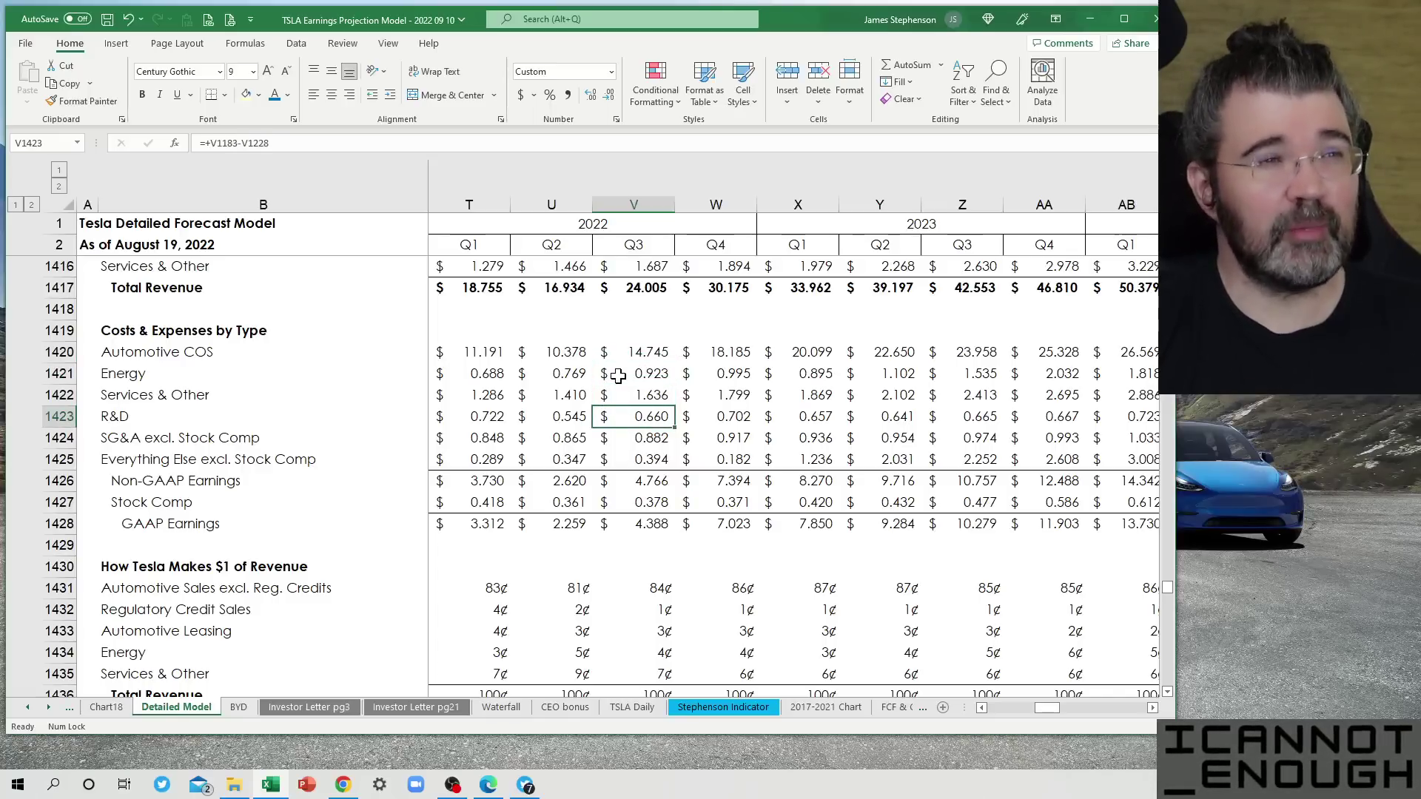
pyautogui.press('Down')
pyautogui.press('Down')
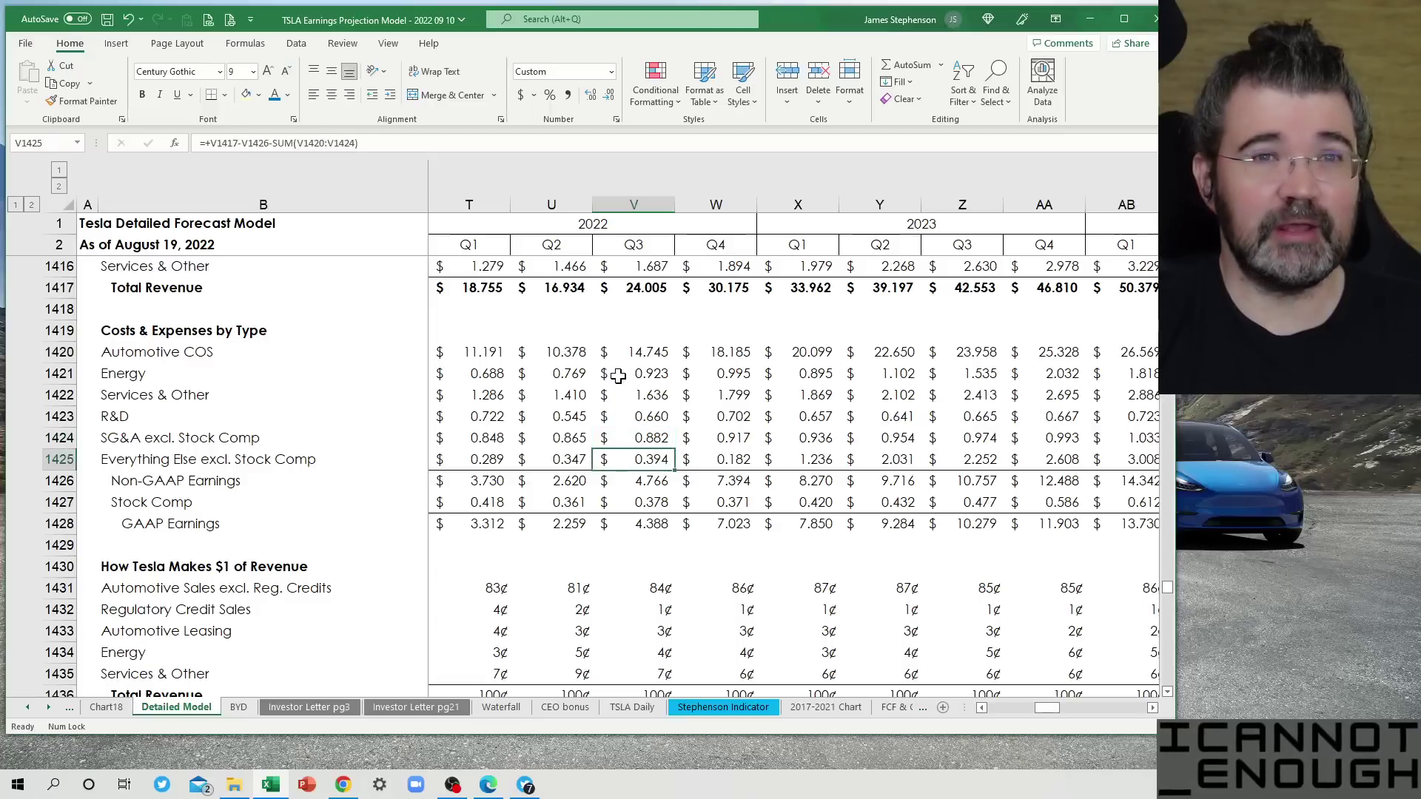
pyautogui.press('Down')
pyautogui.press('Down')
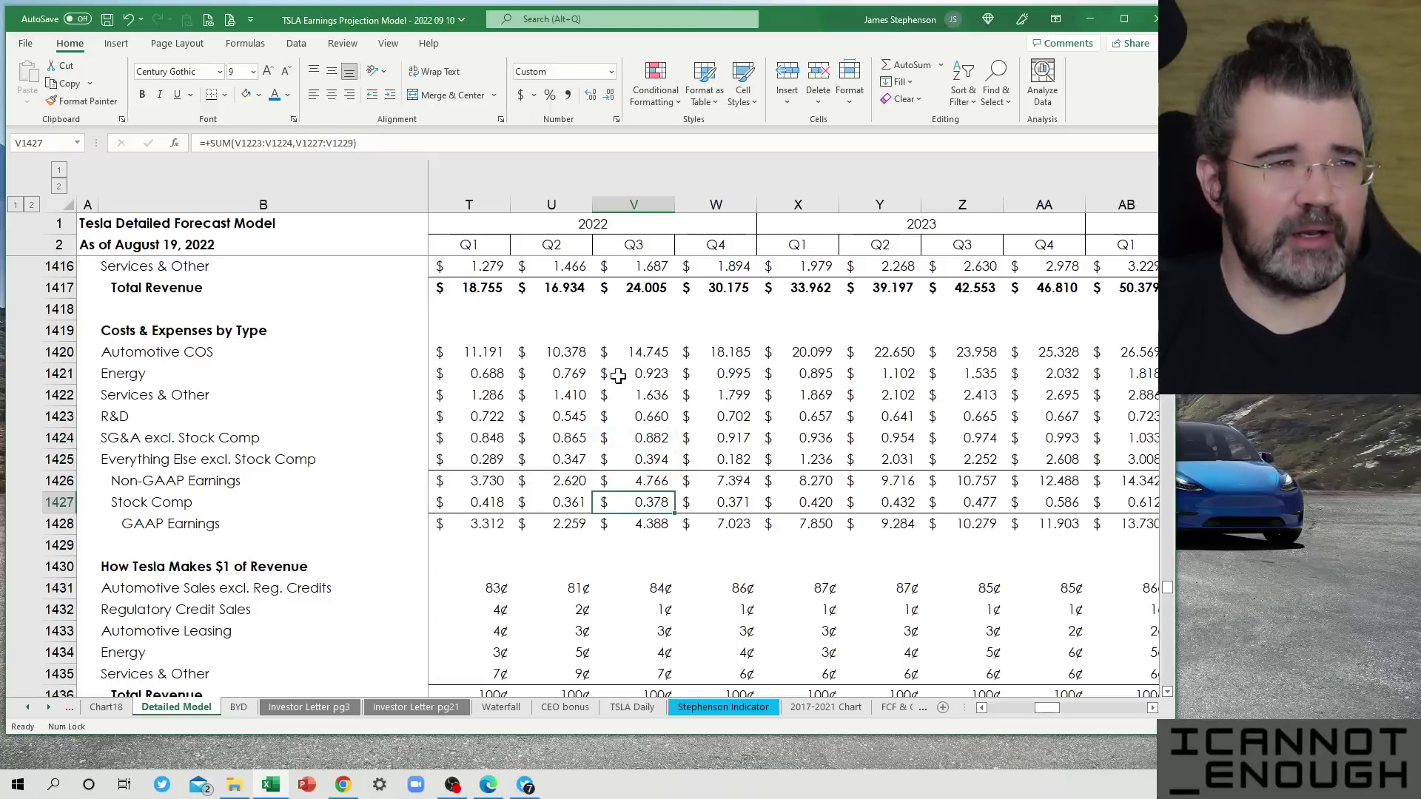
pyautogui.press('Down')
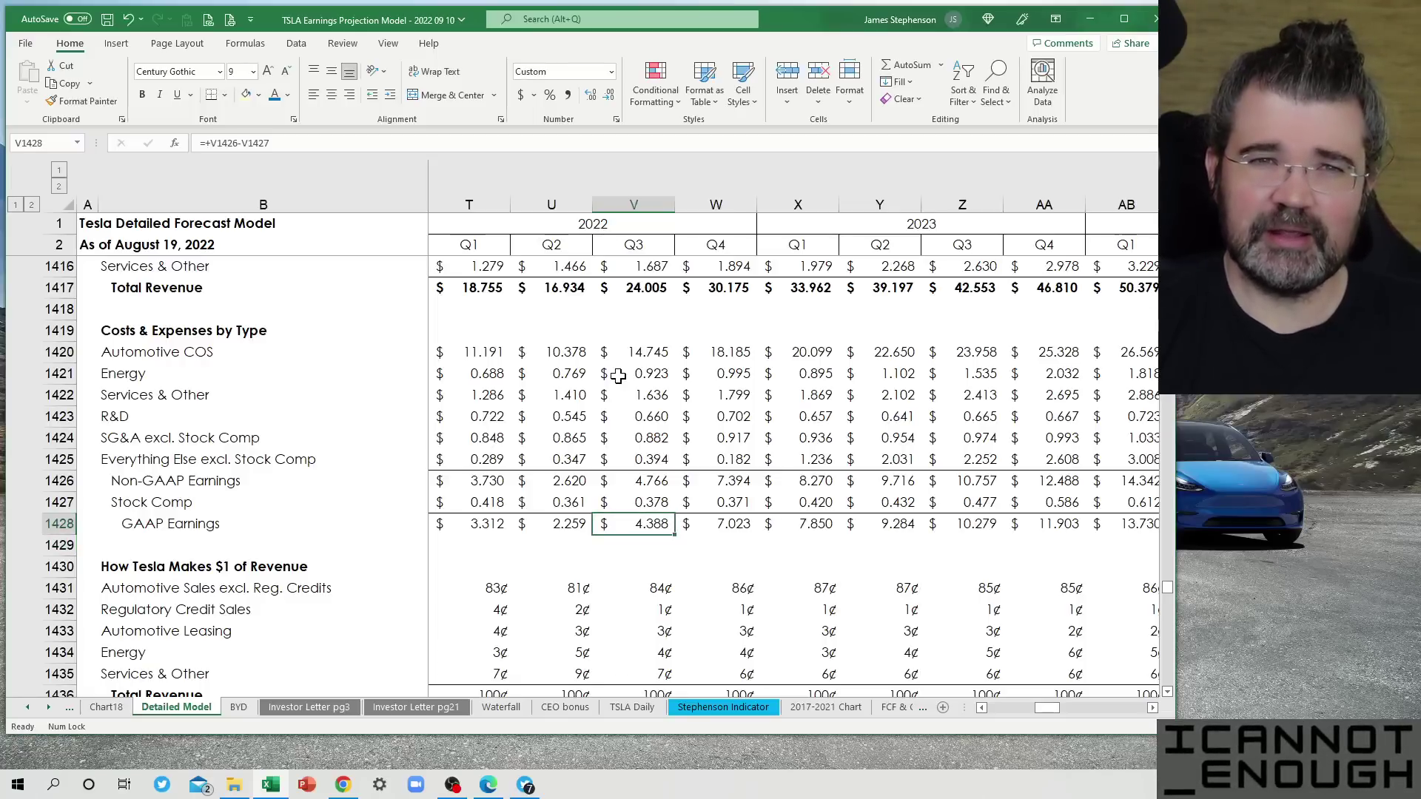
pyautogui.press('Up')
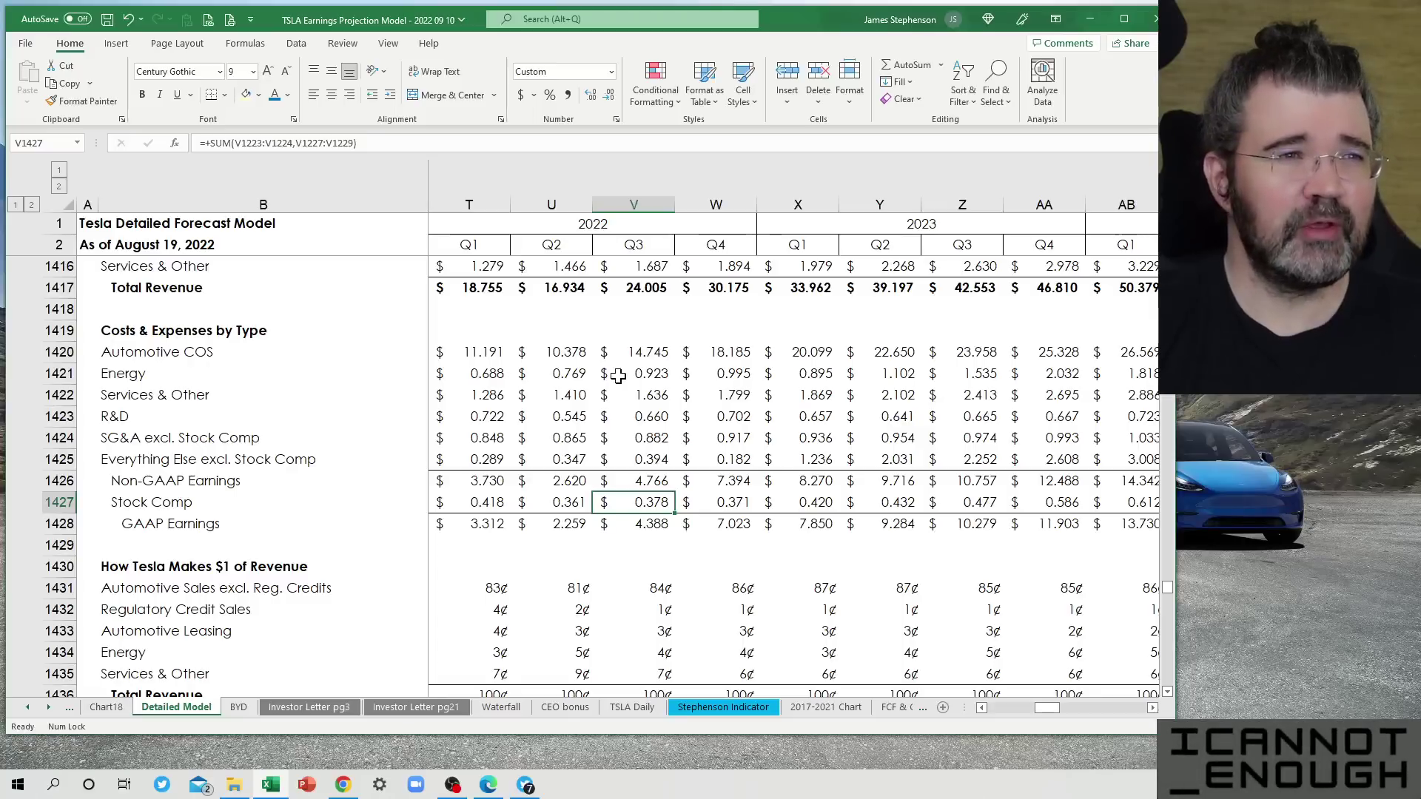
pyautogui.press('Up')
pyautogui.press('Down')
pyautogui.press('Down')
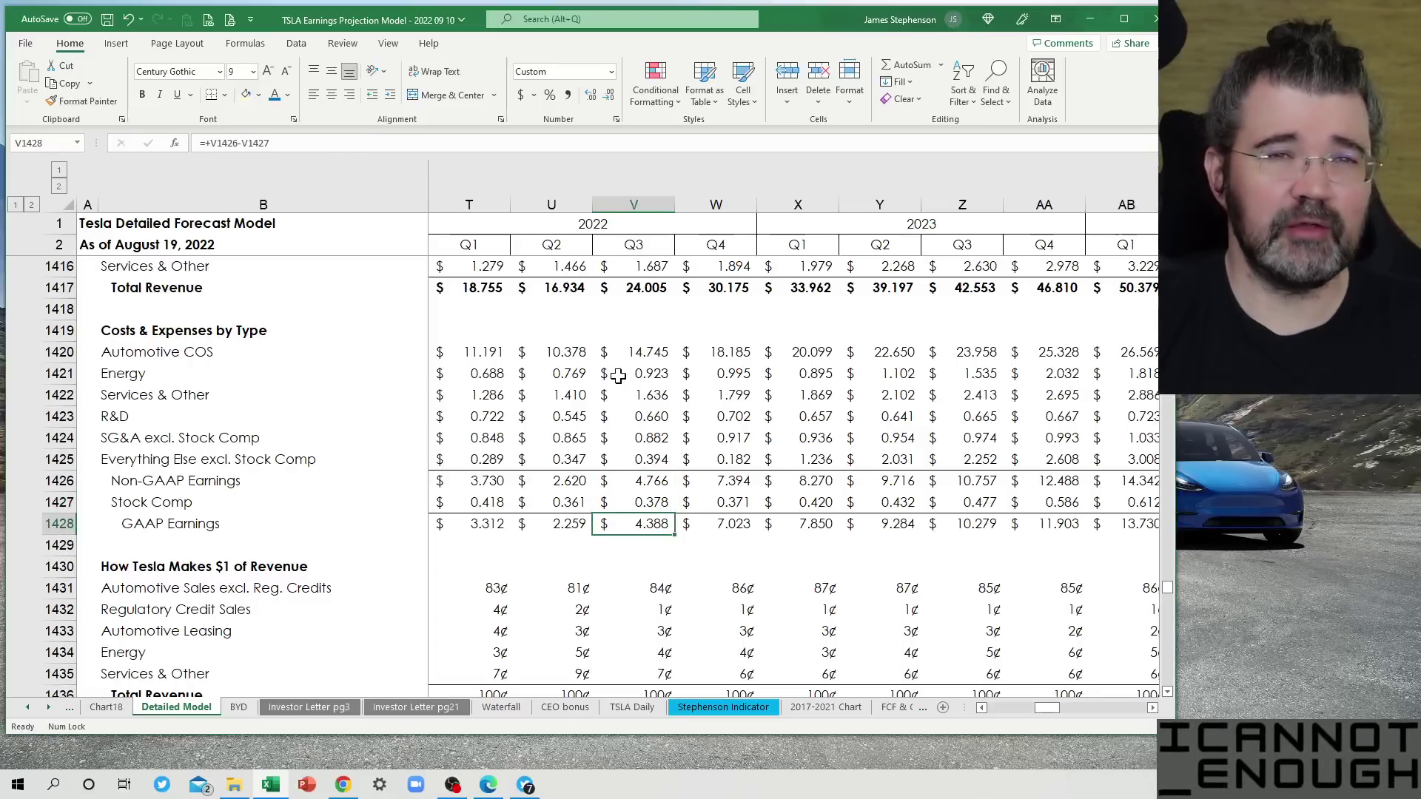
pyautogui.press('Up')
pyautogui.press('Up')
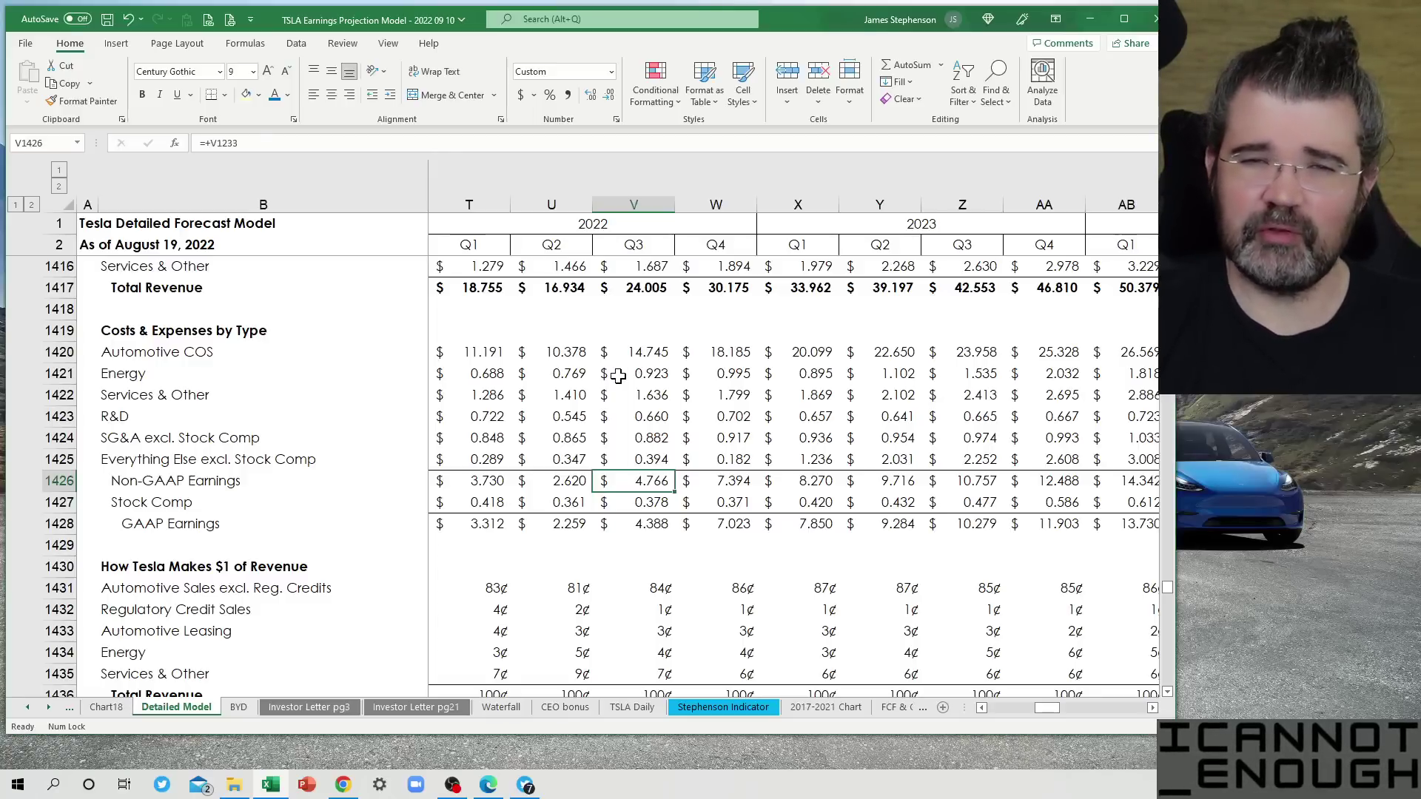
pyautogui.press('Down')
pyautogui.press('Down')
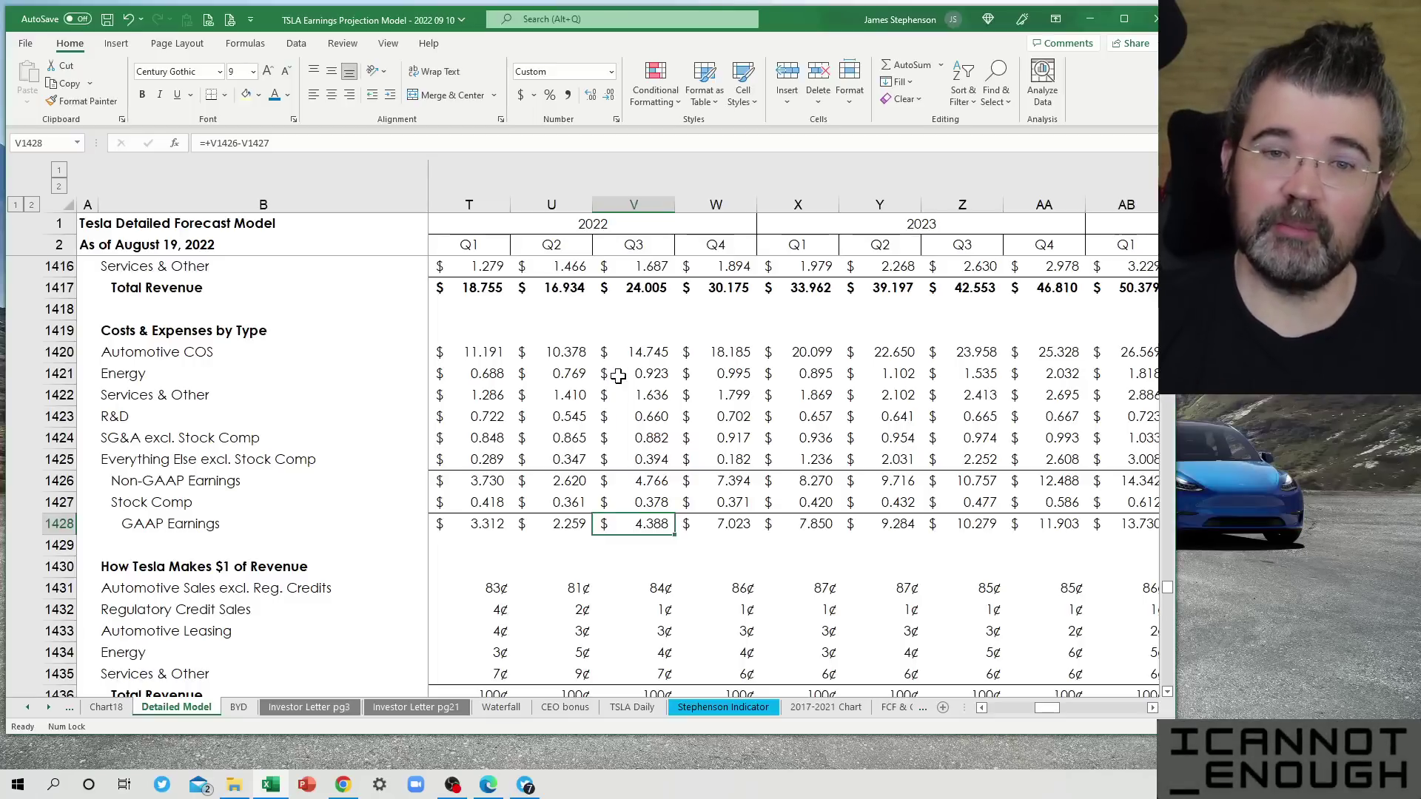
pyautogui.press('Up')
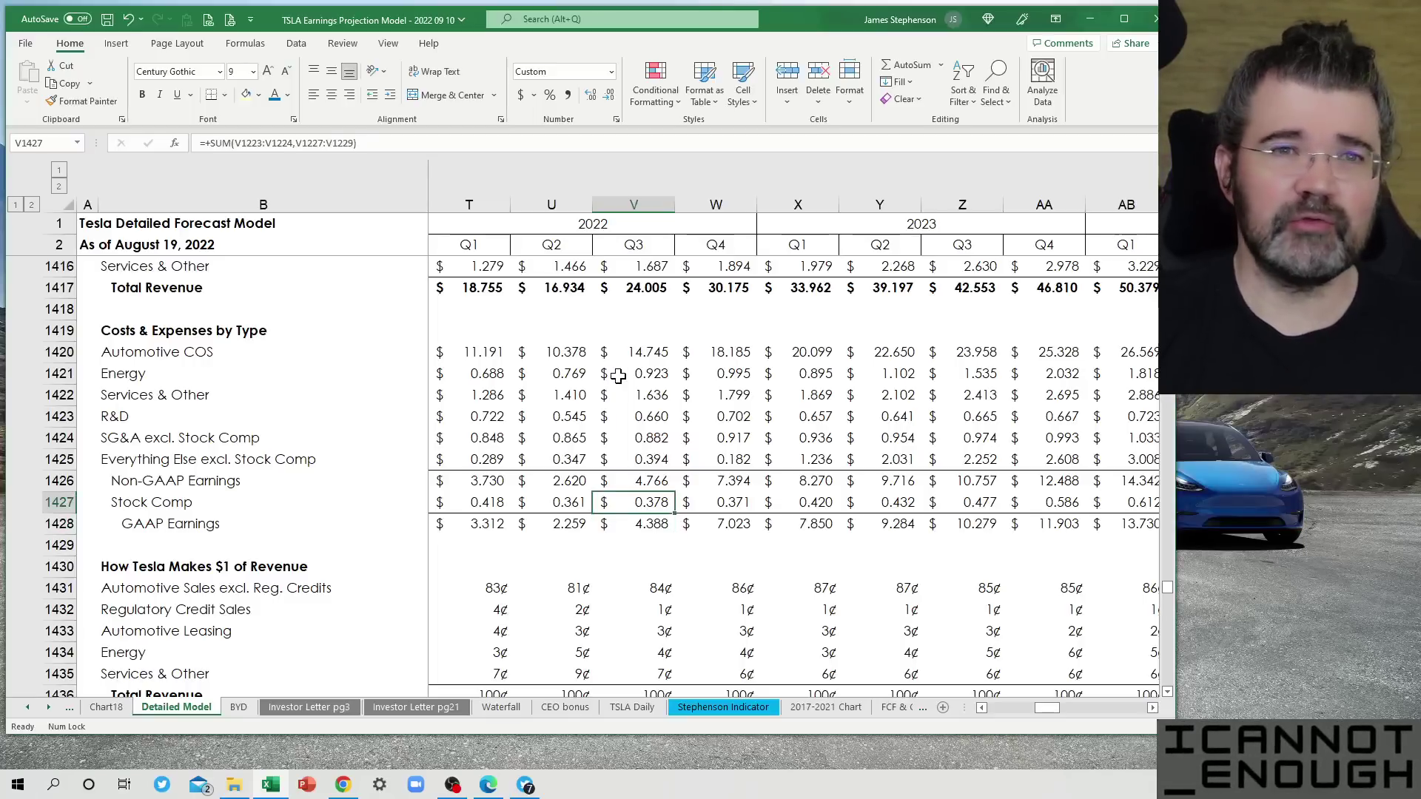
pyautogui.press('Up')
pyautogui.press('Down')
pyautogui.press('Down')
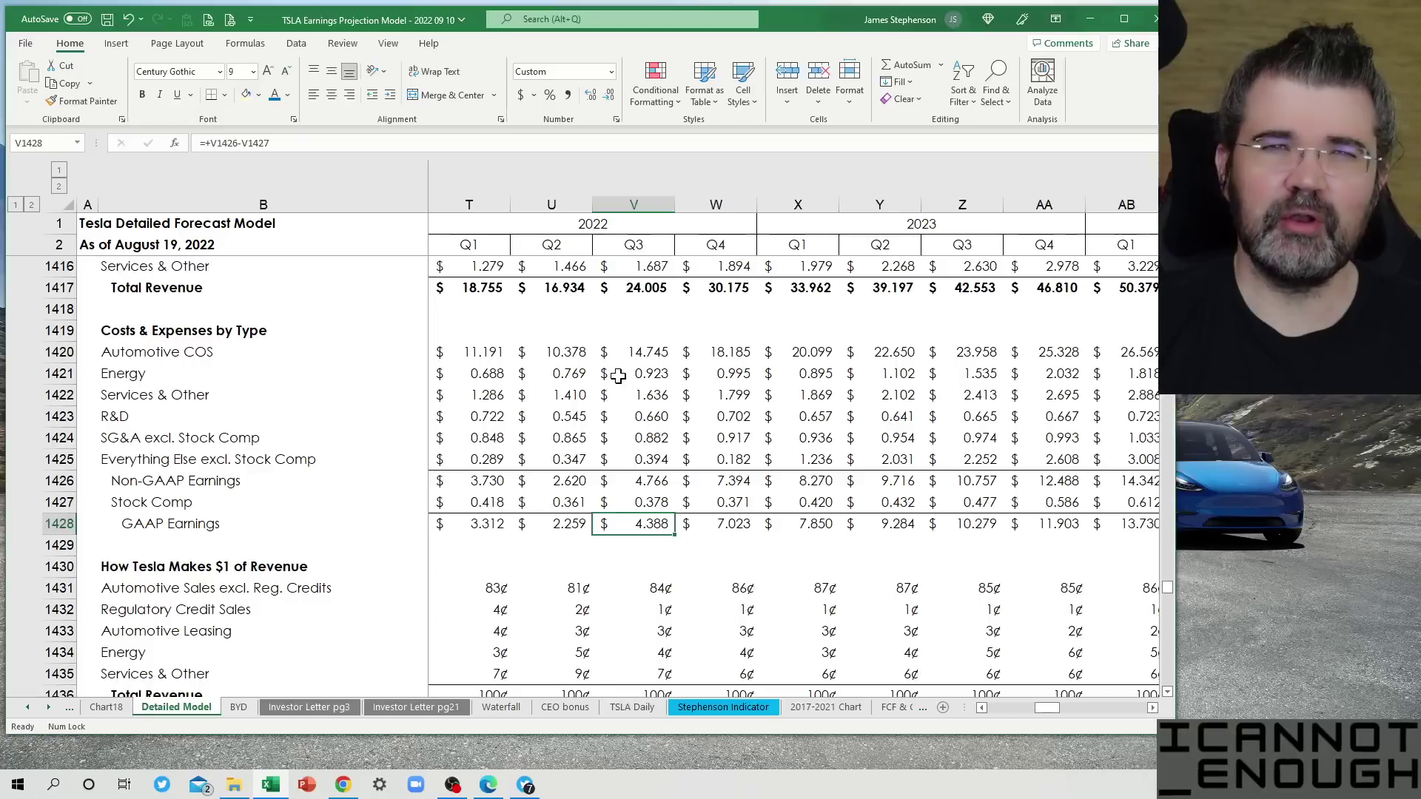
pyautogui.press('Up')
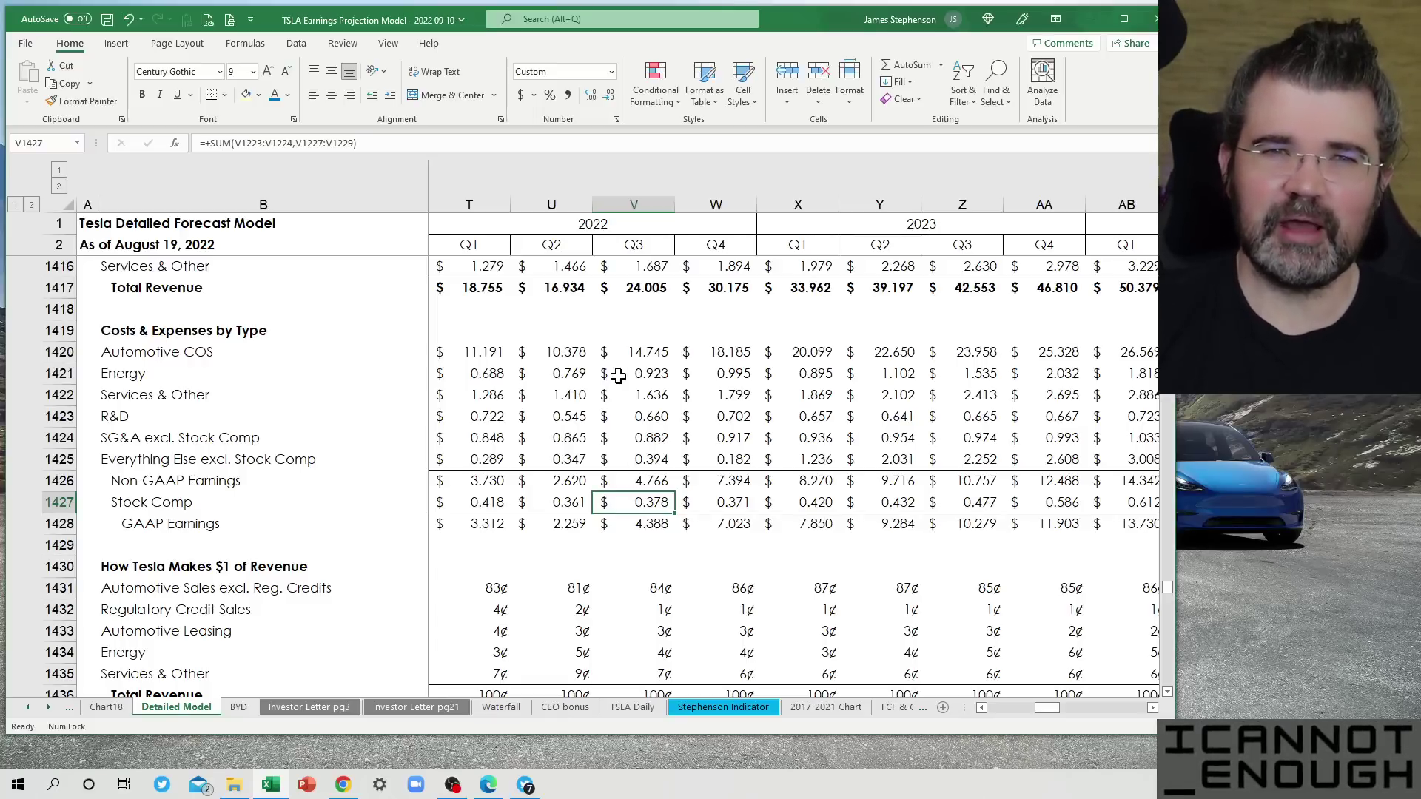
pyautogui.press('Down')
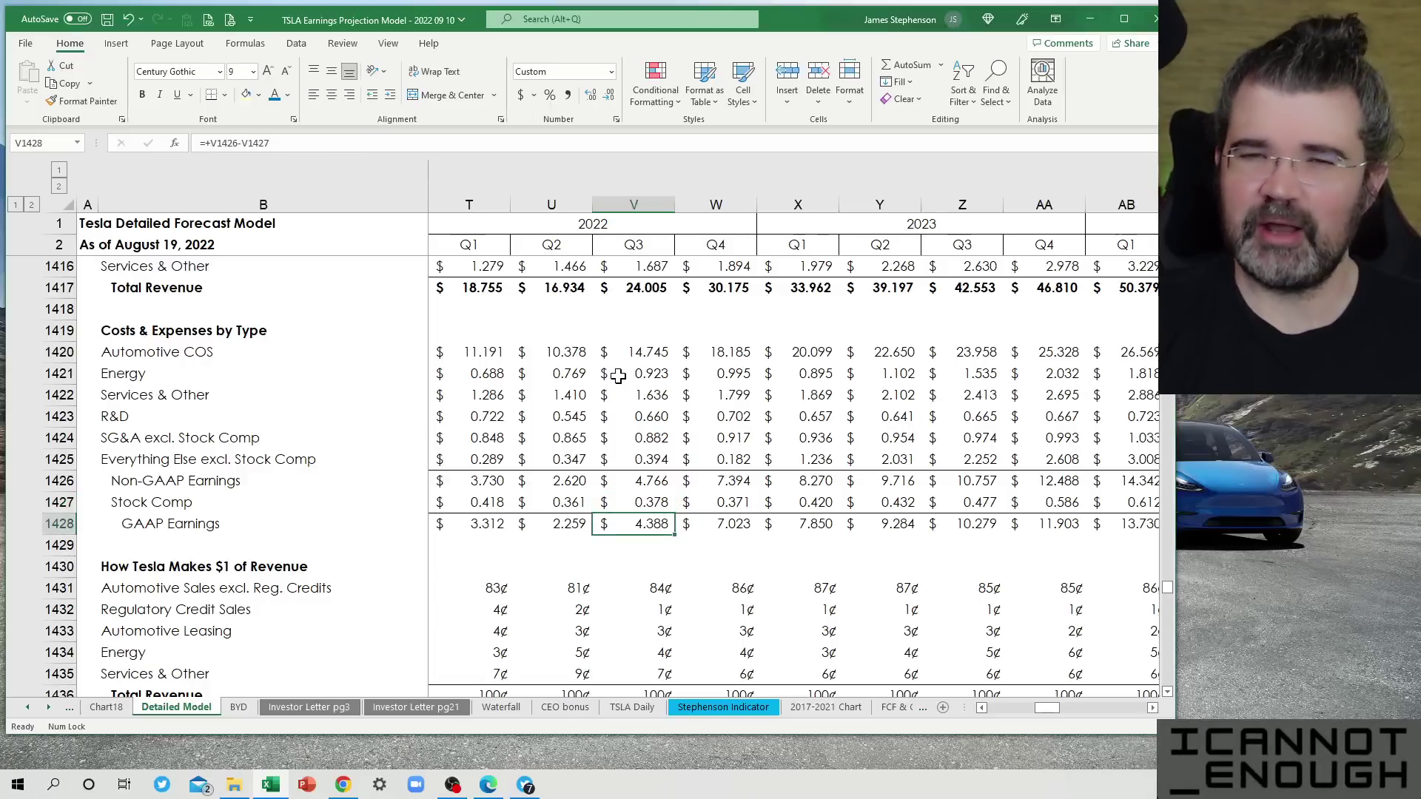
# Browse the Makes/Spends $1 tables and return to V1431's Q3 2022 automotive sales at 84¢.
pyautogui.press('Down')
pyautogui.press('Down')
pyautogui.press('Down')
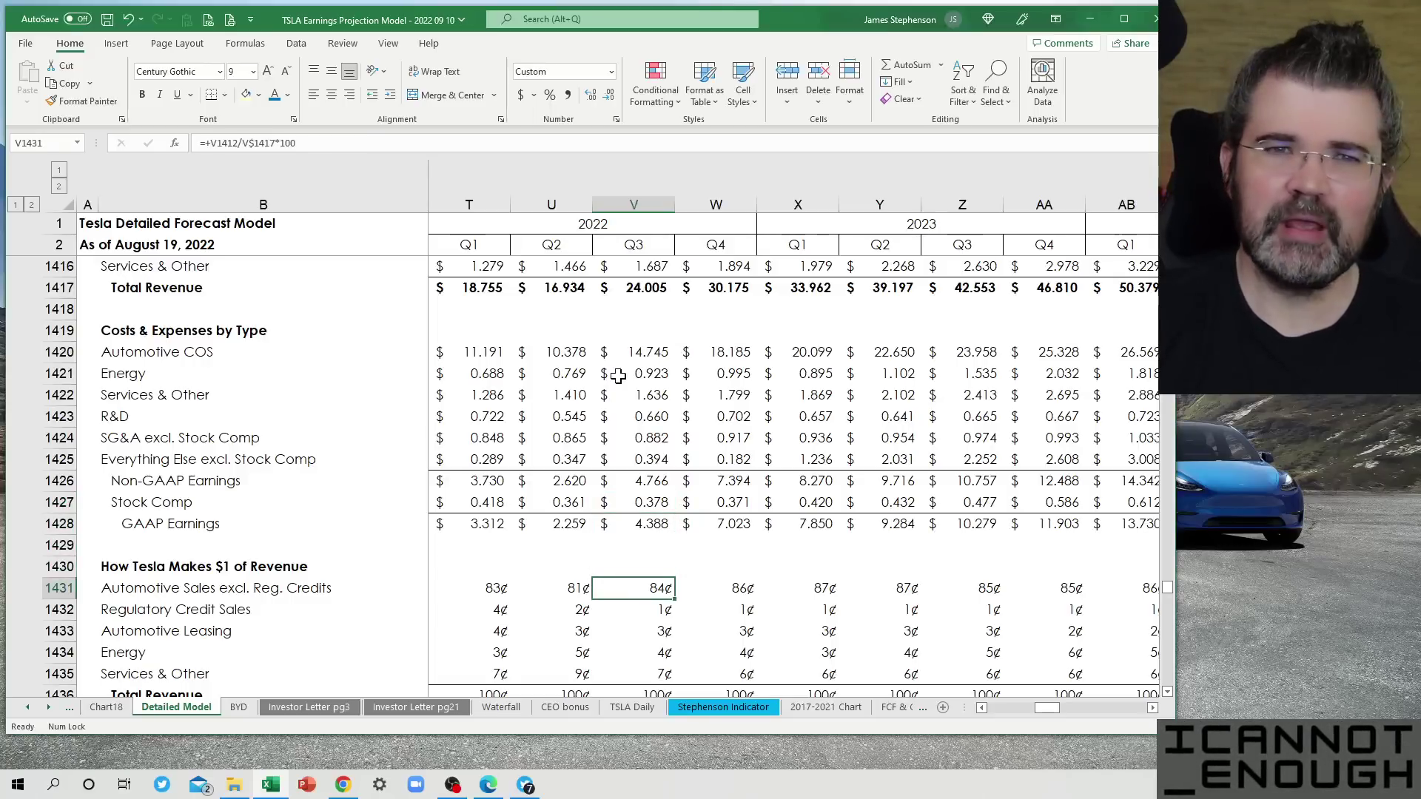
pyautogui.press('Down')
pyautogui.press('Down')
pyautogui.press('Down')
pyautogui.press('Down')
pyautogui.press('Down')
pyautogui.press('Down')
pyautogui.press('Down')
pyautogui.press('Down')
pyautogui.press('Down')
pyautogui.press('Down')
pyautogui.press('Down')
pyautogui.press('Down')
pyautogui.press('Down')
pyautogui.press('Down')
pyautogui.press('Down')
pyautogui.press('Down')
pyautogui.press('Down')
pyautogui.press('Down')
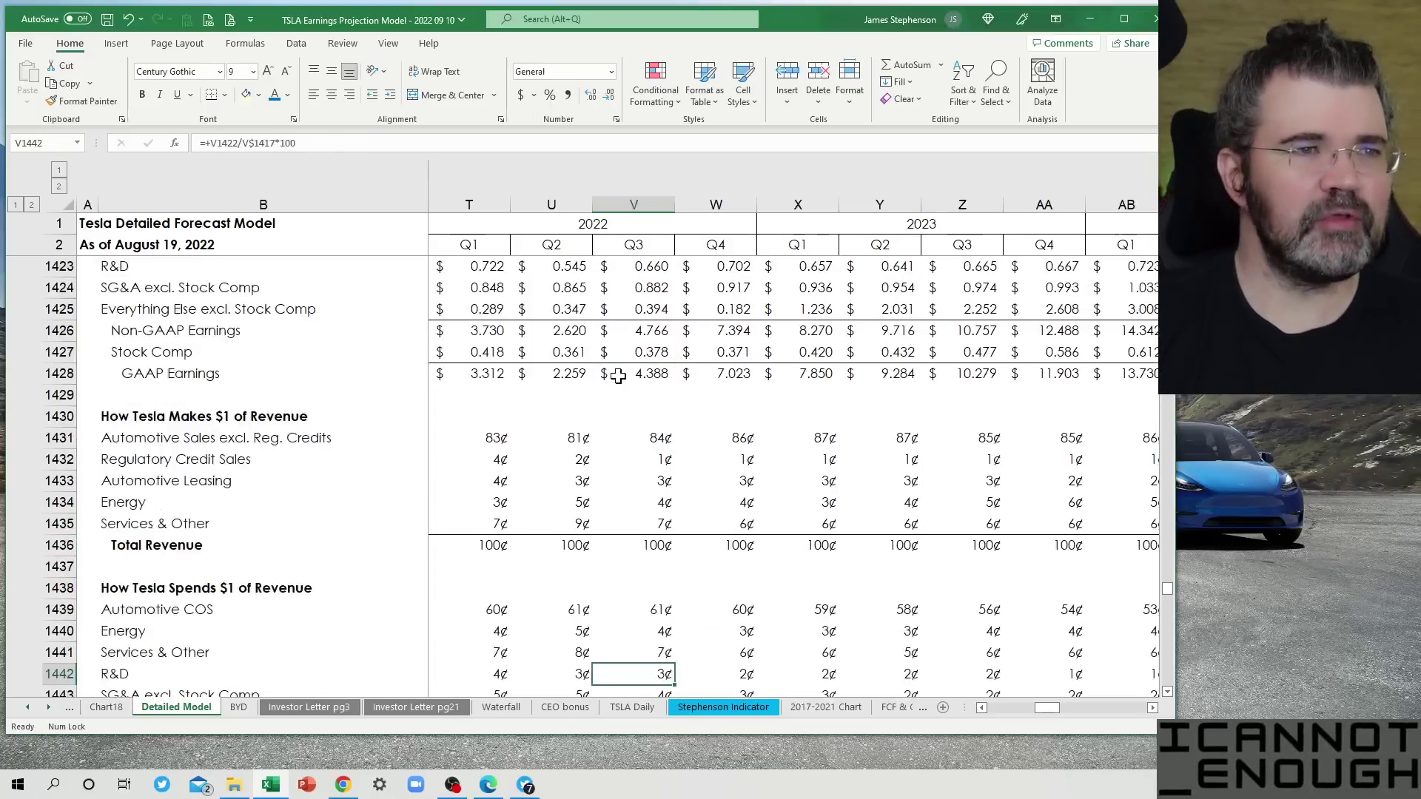
pyautogui.press('Up')
pyautogui.press('Up')
pyautogui.press('Up')
pyautogui.press('Up')
pyautogui.press('Up')
pyautogui.press('Up')
pyautogui.press('Up')
pyautogui.press('Up')
pyautogui.press('Up')
pyautogui.press('Up')
pyautogui.press('Up')
pyautogui.press('Up')
pyautogui.press('Up')
pyautogui.press('Up')
pyautogui.press('Up')
pyautogui.press('Up')
pyautogui.press('Up')
pyautogui.press('Up')
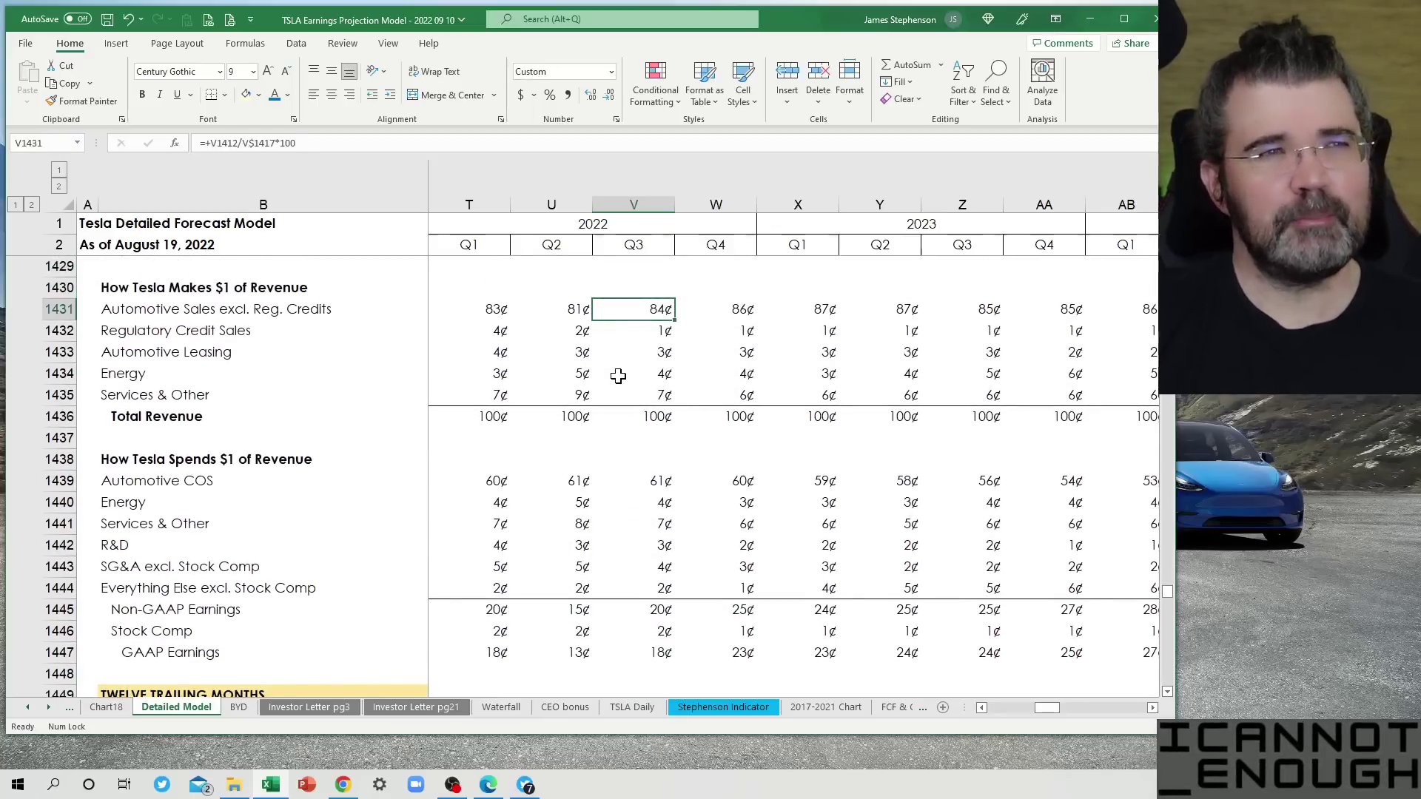
pyautogui.press('Down')
pyautogui.press('Down')
pyautogui.press('Down')
pyautogui.press('Down')
pyautogui.press('Down')
pyautogui.press('Down')
pyautogui.press('Down')
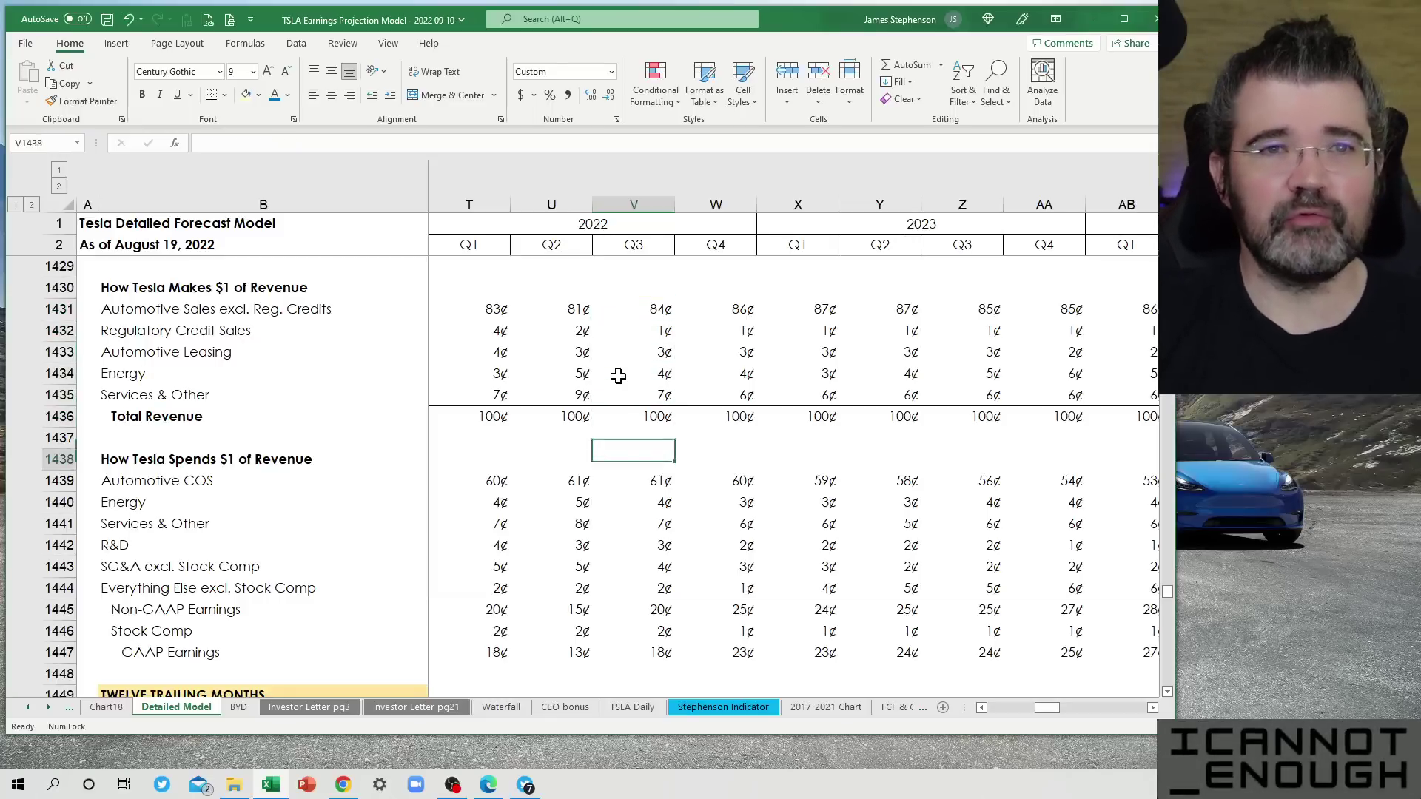
pyautogui.press('Down')
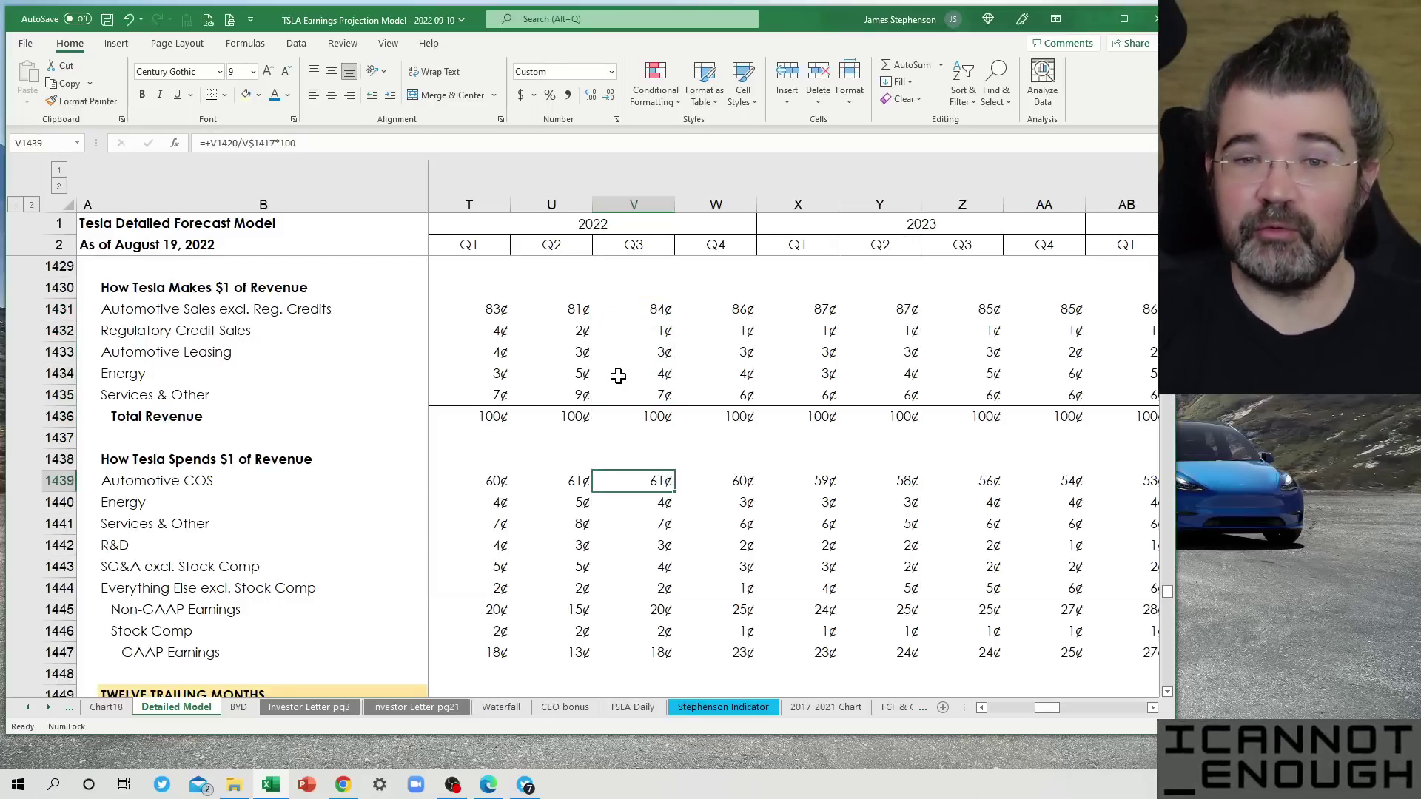
pyautogui.press('Up')
pyautogui.press('Up')
pyautogui.press('Up')
pyautogui.press('Up')
pyautogui.press('Up')
pyautogui.press('Up')
pyautogui.press('Up')
pyautogui.press('Up')
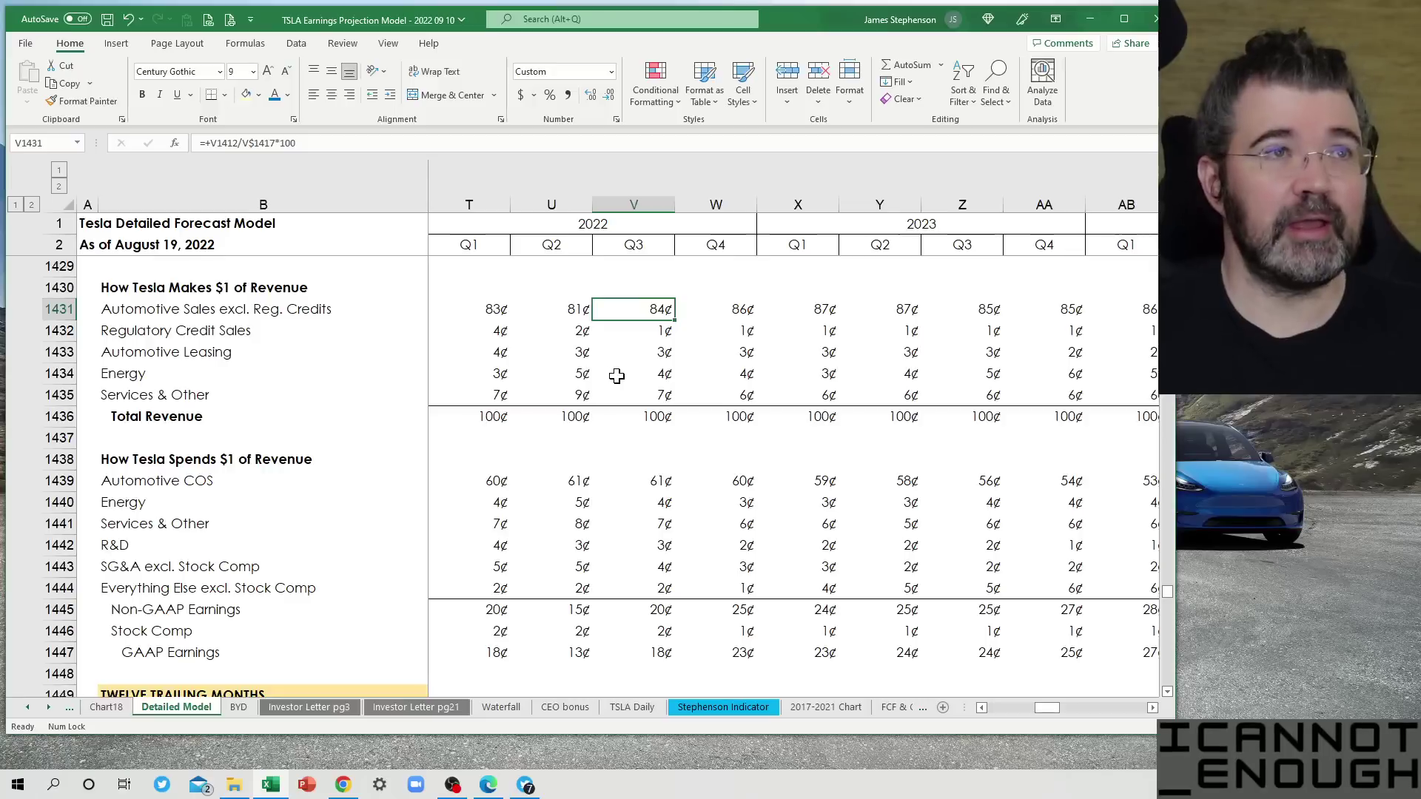
pyautogui.click(227, 143)
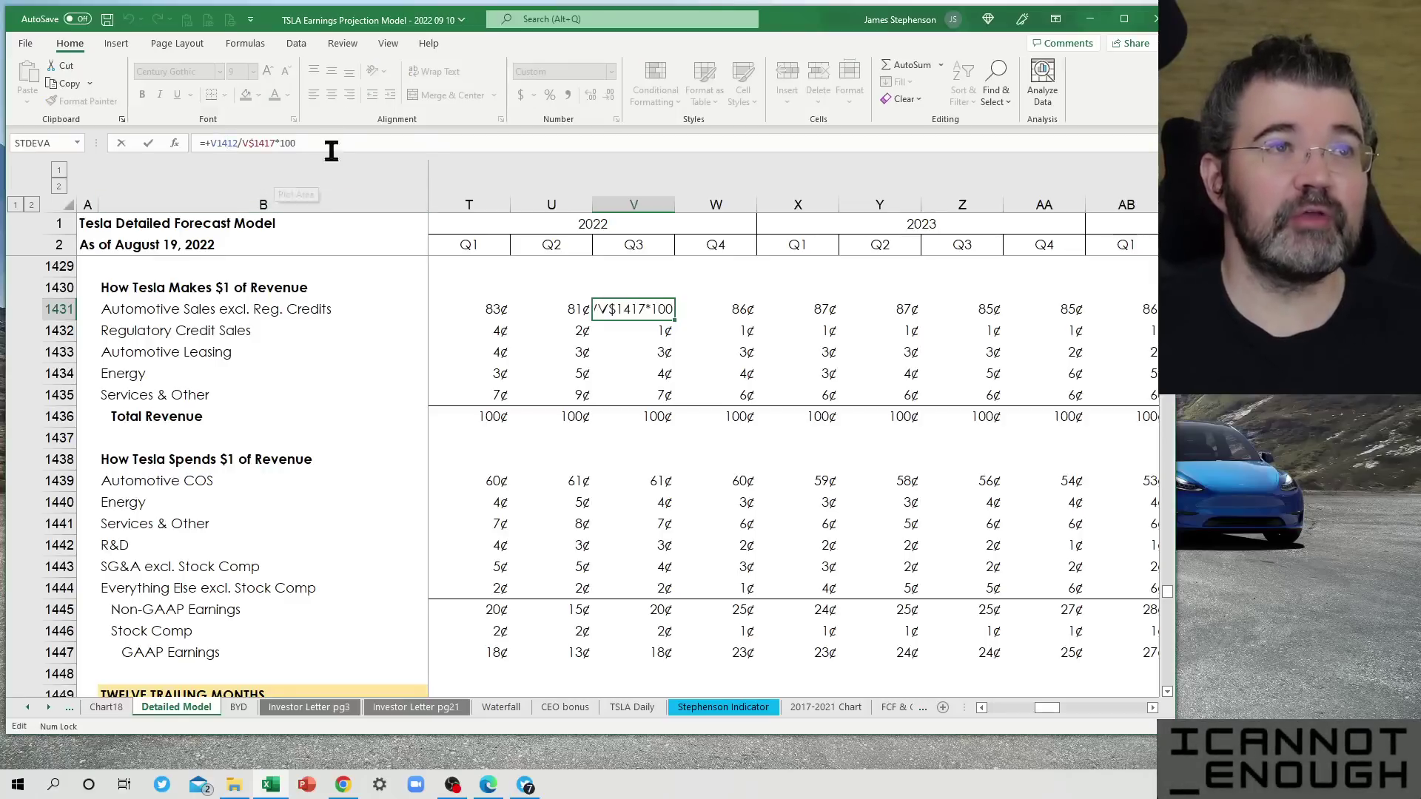
pyautogui.scroll(7, 720, 501)
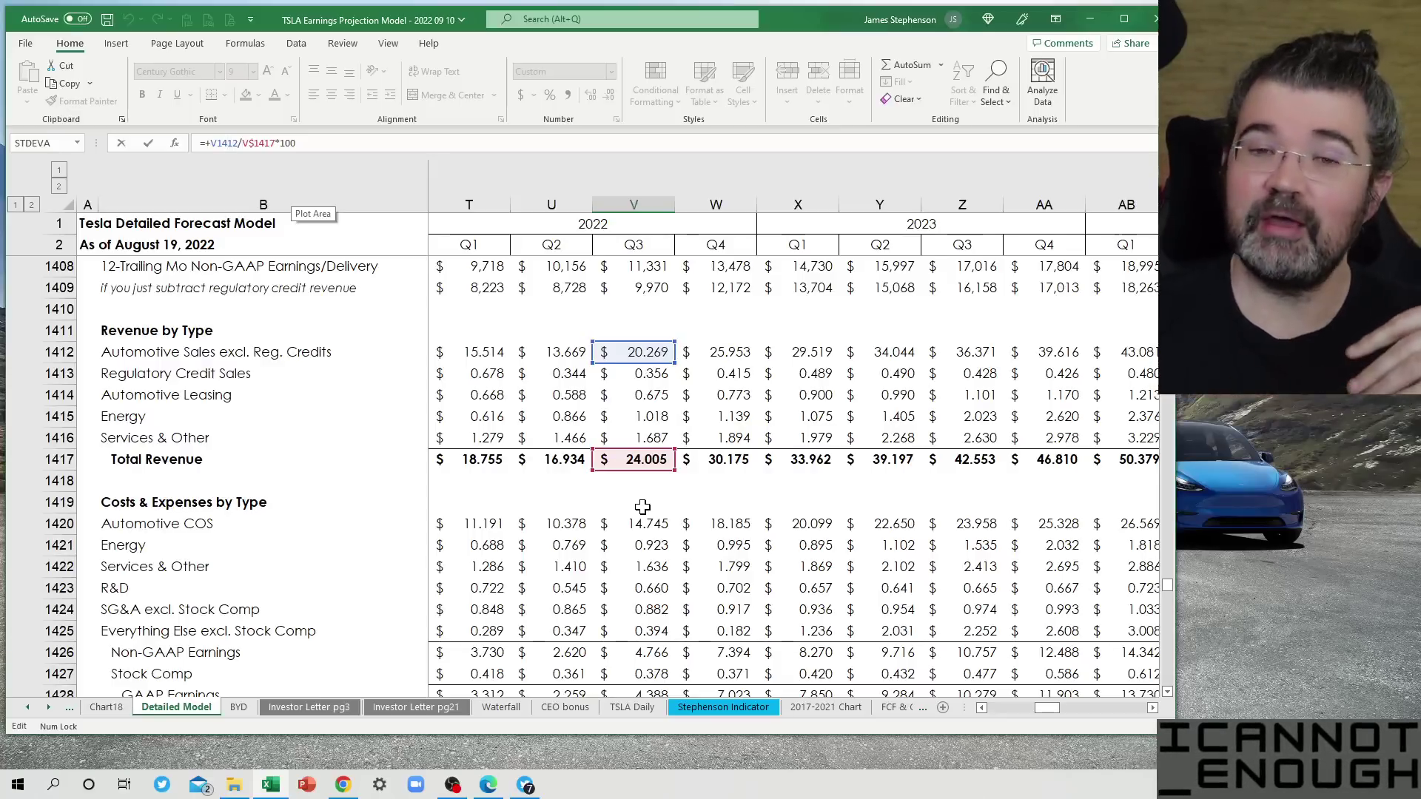
pyautogui.scroll(-2, 603, 400)
pyautogui.scroll(-3, 603, 399)
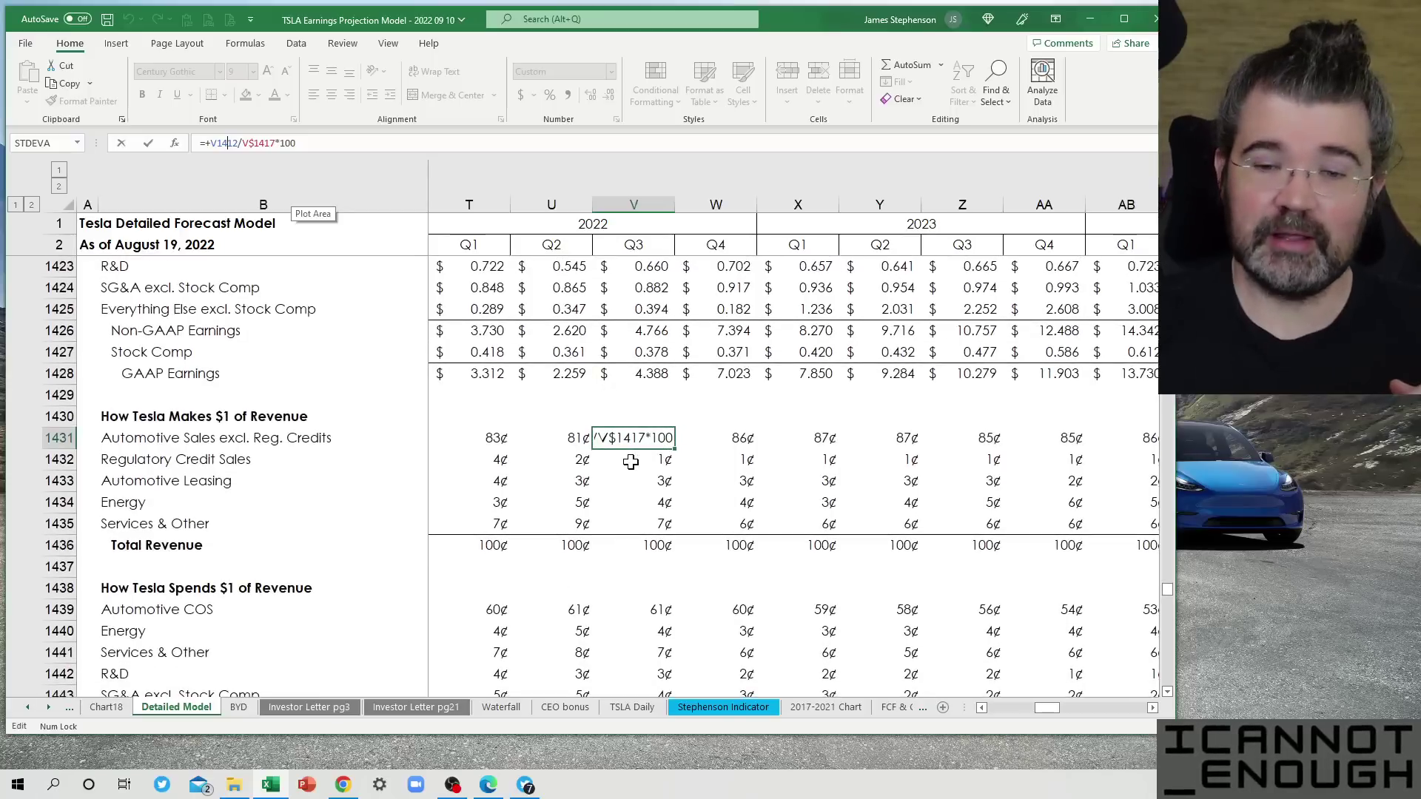
pyautogui.press('Return')
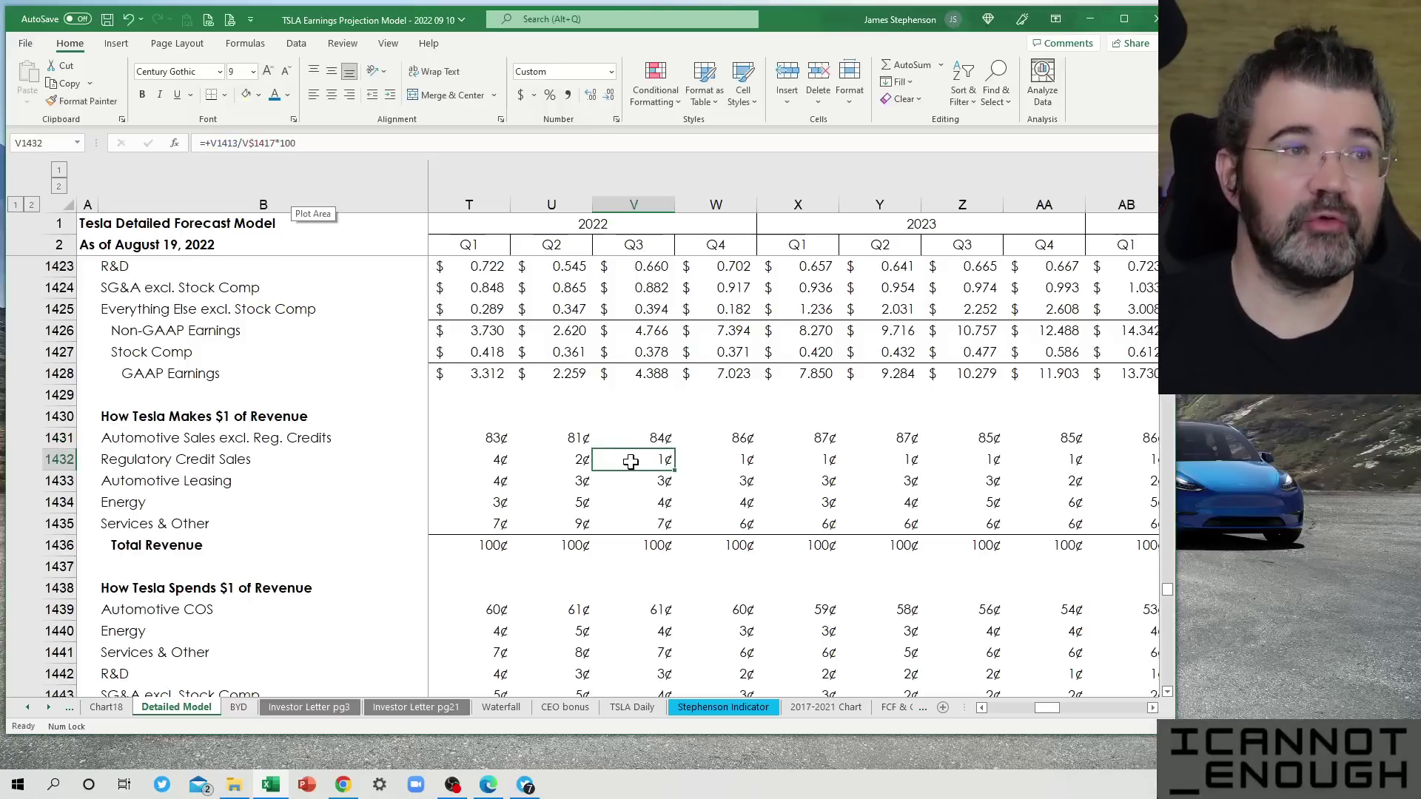
pyautogui.click(307, 143)
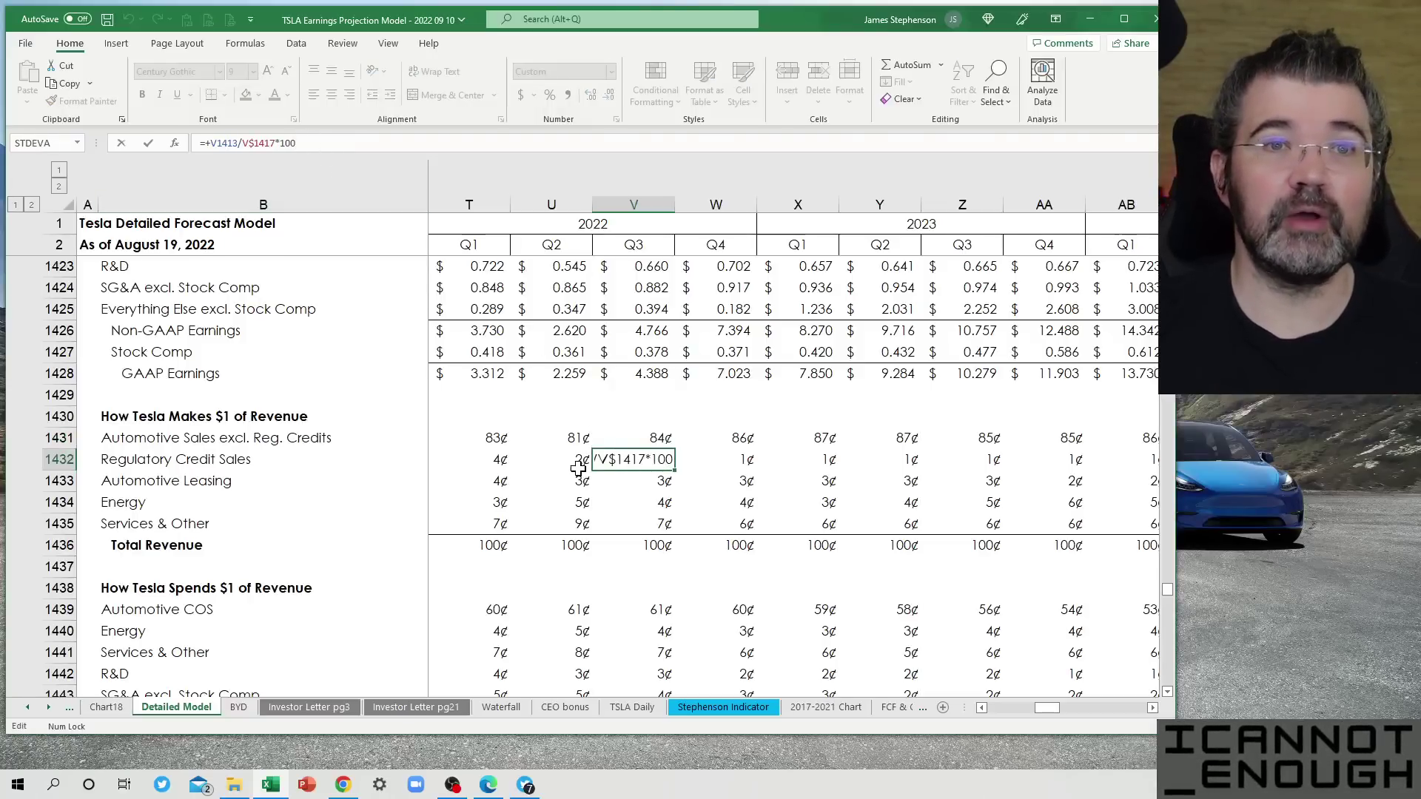
pyautogui.scroll(4, 578, 469)
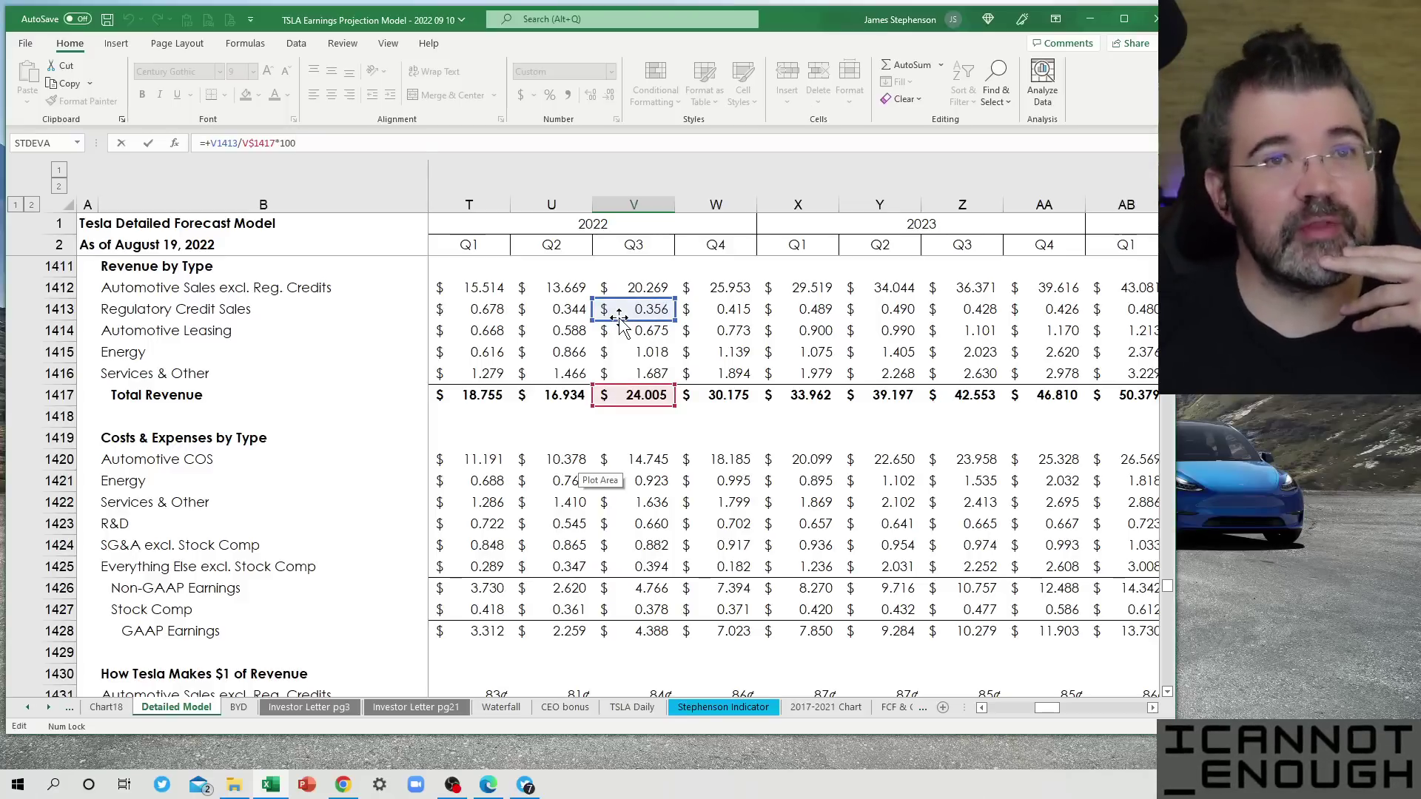
pyautogui.scroll(-5, 619, 325)
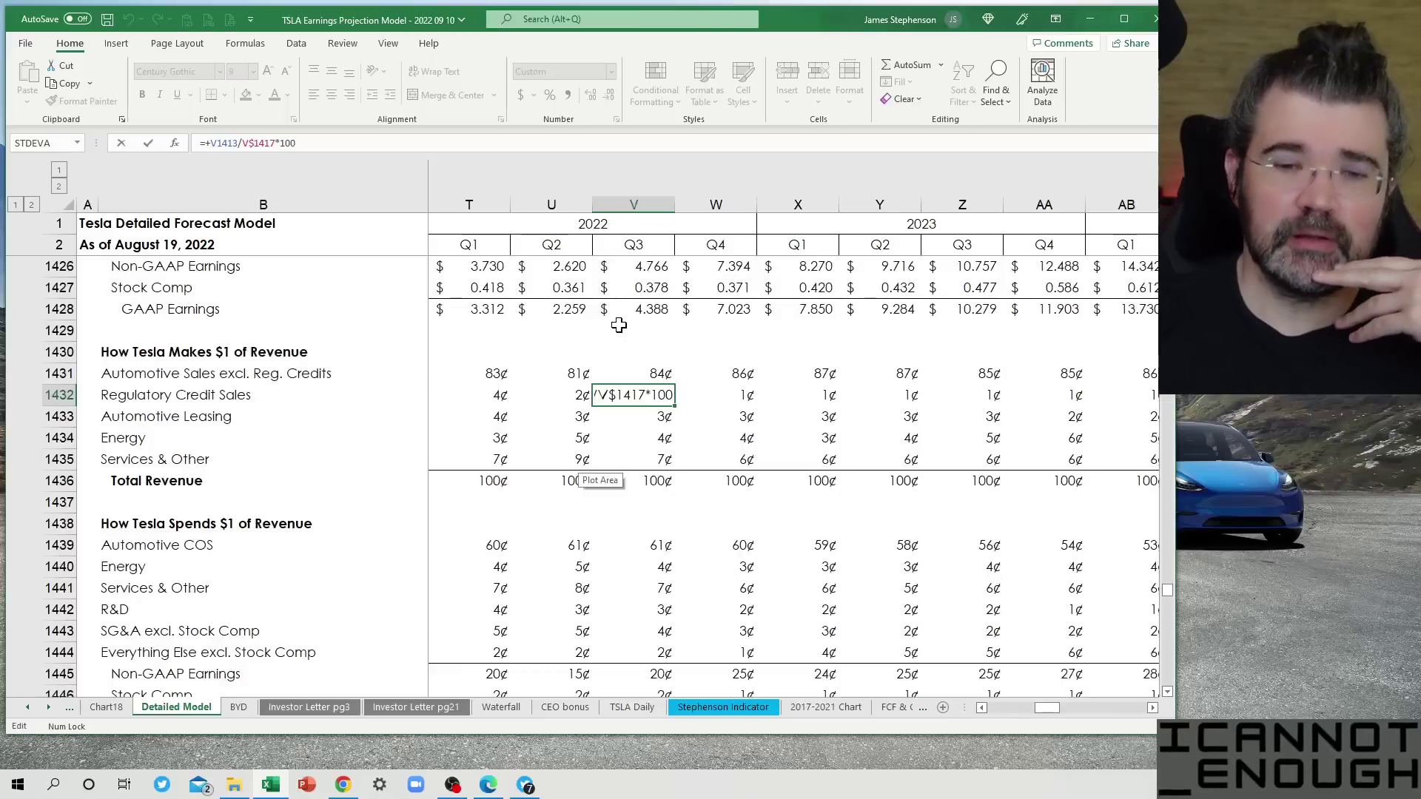
pyautogui.press('Escape')
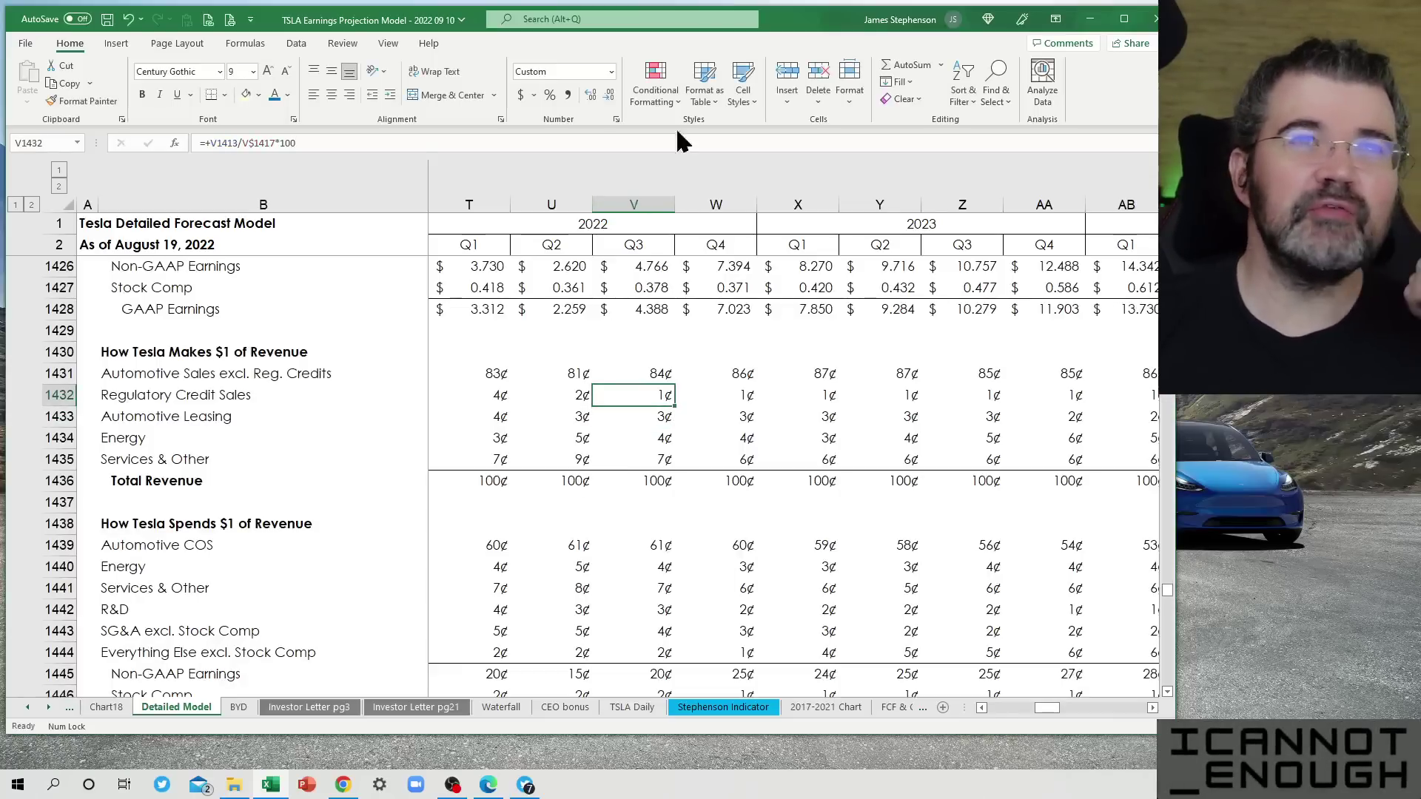
pyautogui.click(589, 95)
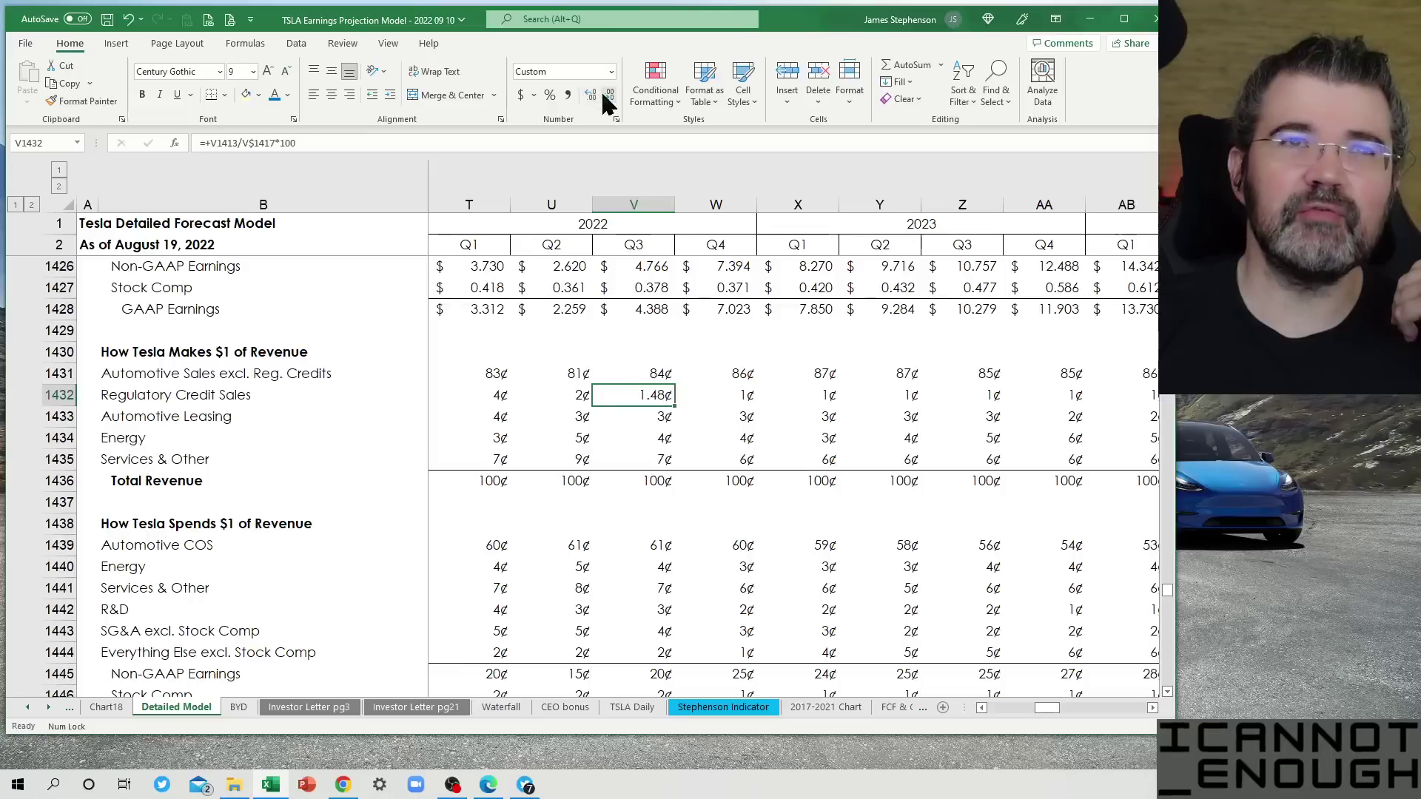
pyautogui.click(609, 95)
pyautogui.click(608, 95)
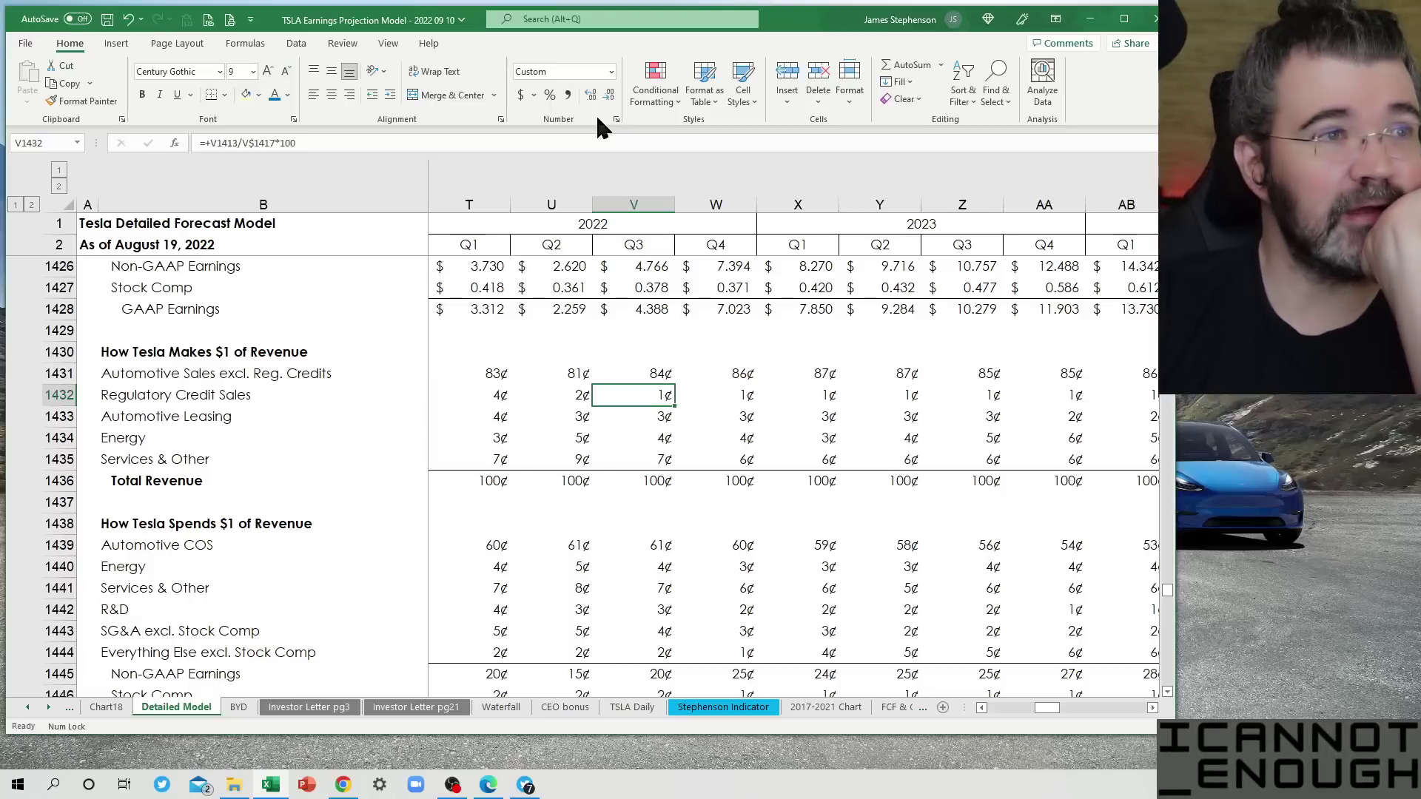
pyautogui.press('Down')
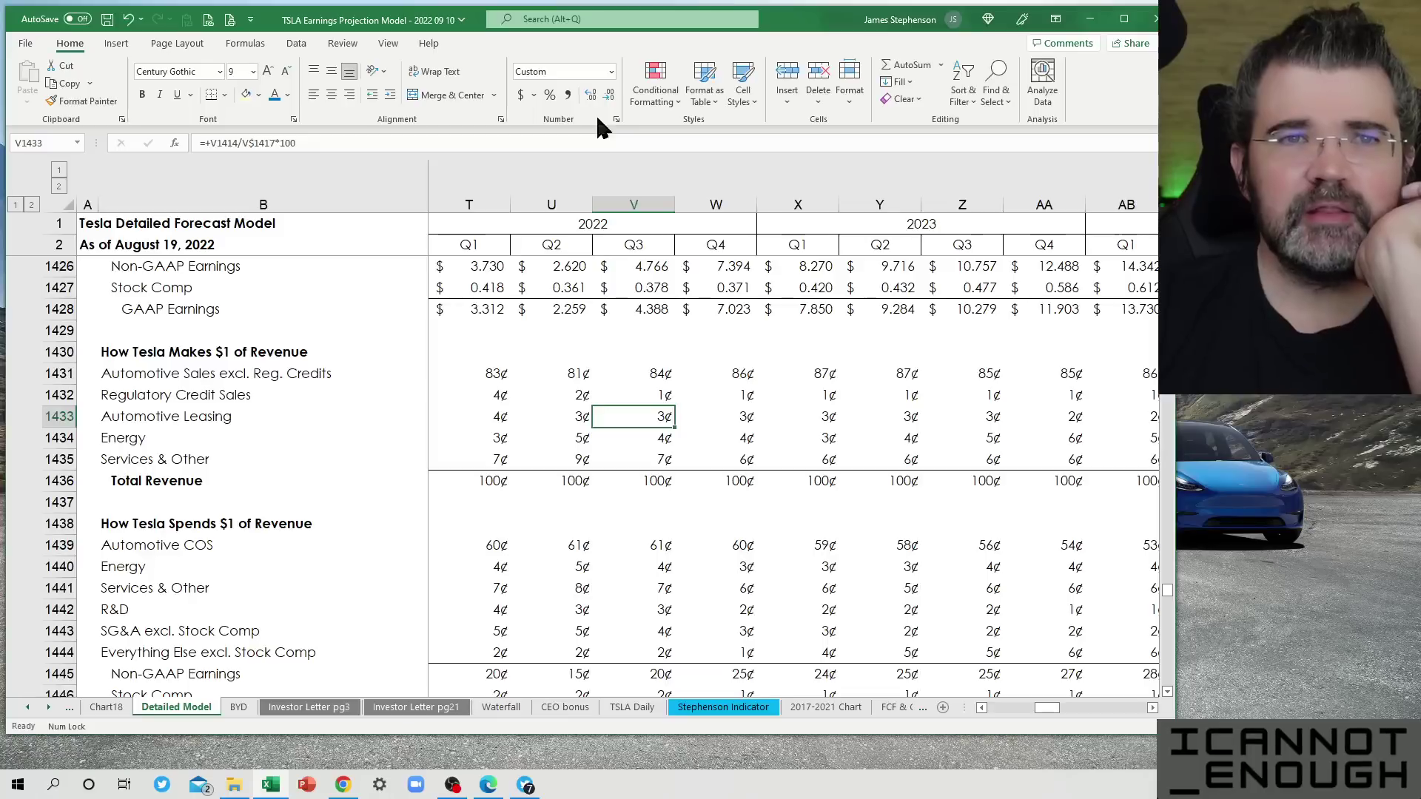
pyautogui.press('Up')
pyautogui.press('Up')
pyautogui.hotkey('shift', 'Down')
pyautogui.hotkey('shift', 'Down')
pyautogui.hotkey('shift', 'Down')
pyautogui.hotkey('shift', 'Down')
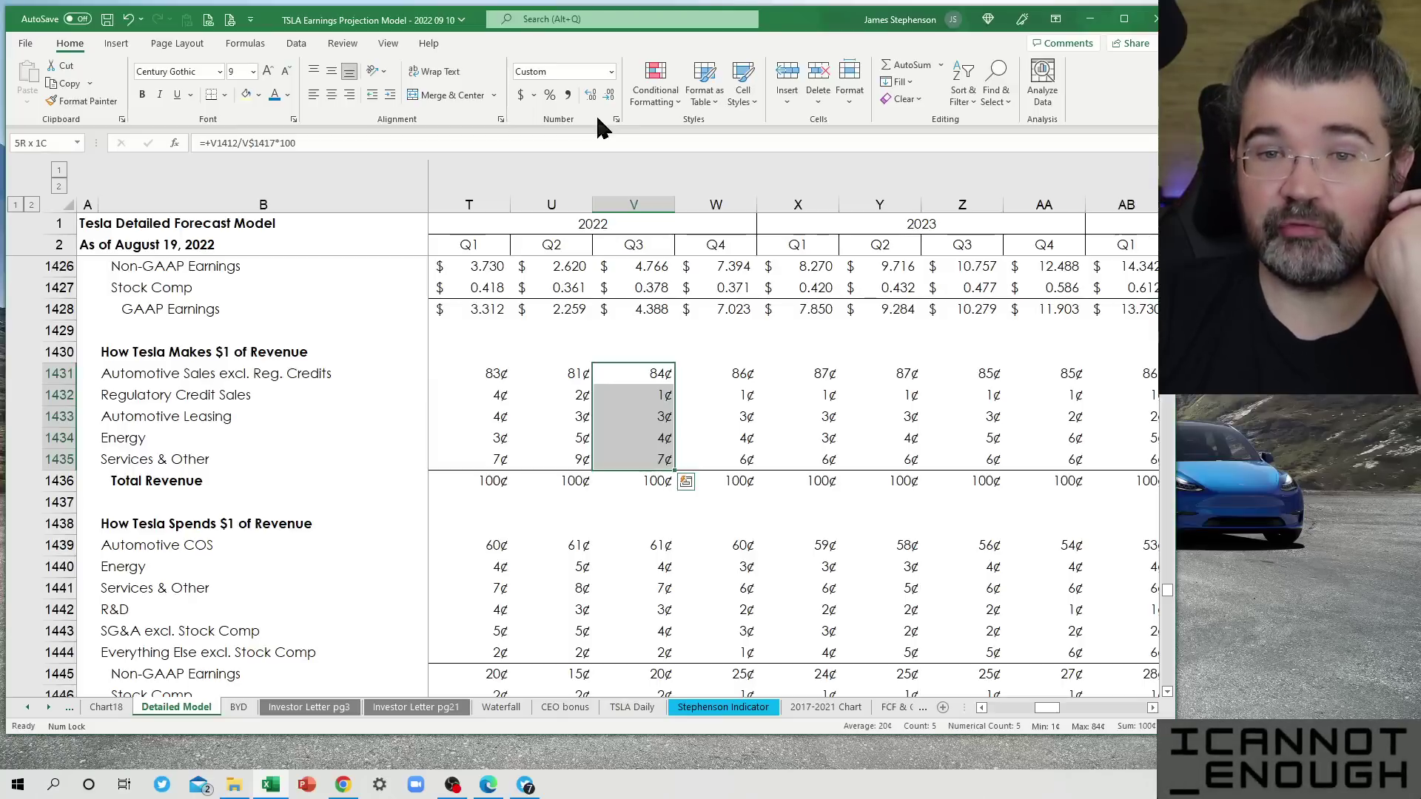
pyautogui.press('Left')
pyautogui.hotkey('shift', 'Down')
pyautogui.hotkey('shift', 'Down')
pyautogui.hotkey('shift', 'Down')
pyautogui.hotkey('shift', 'Down')
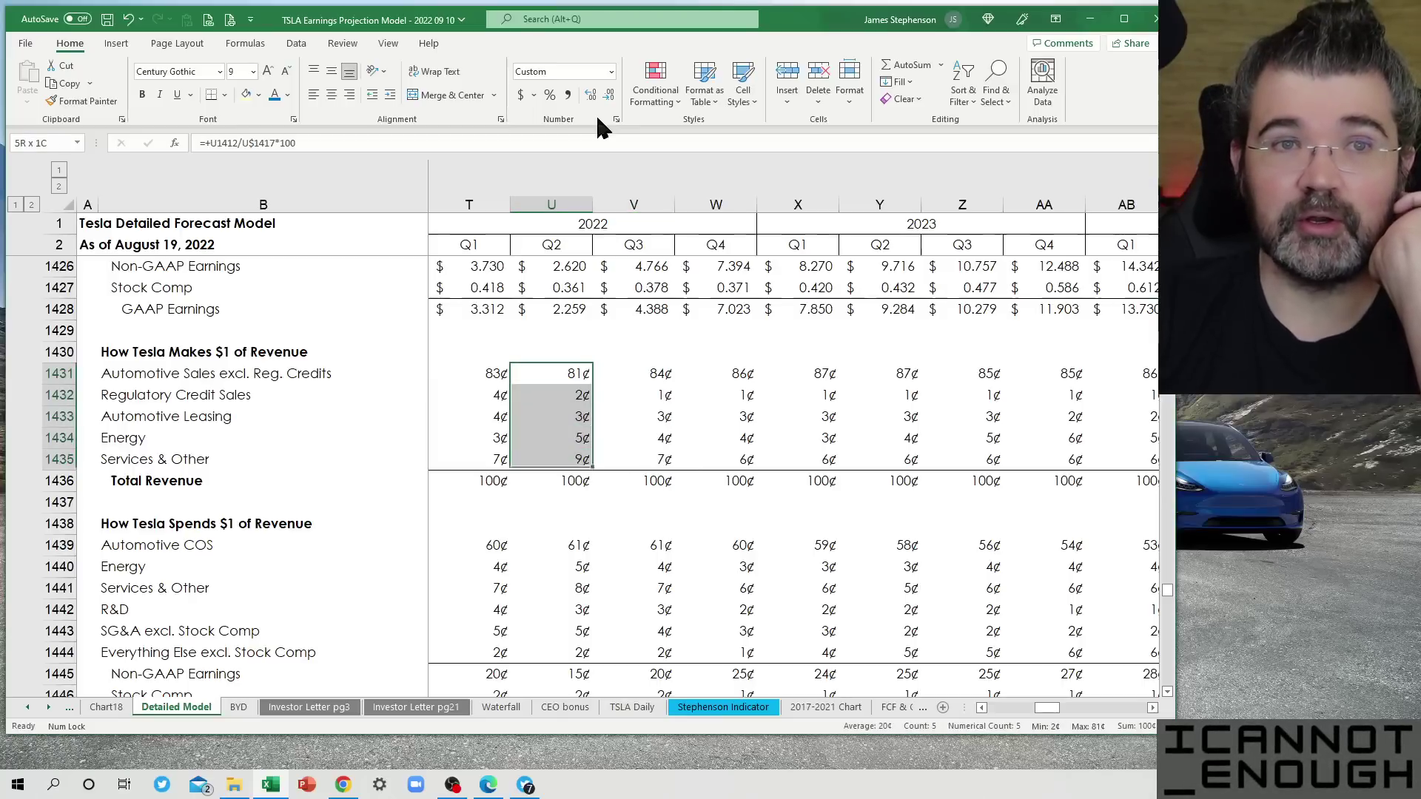
pyautogui.press('Left')
pyautogui.hotkey('shift', 'Down')
pyautogui.hotkey('shift', 'Down')
pyautogui.hotkey('shift', 'Down')
pyautogui.hotkey('shift', 'Down')
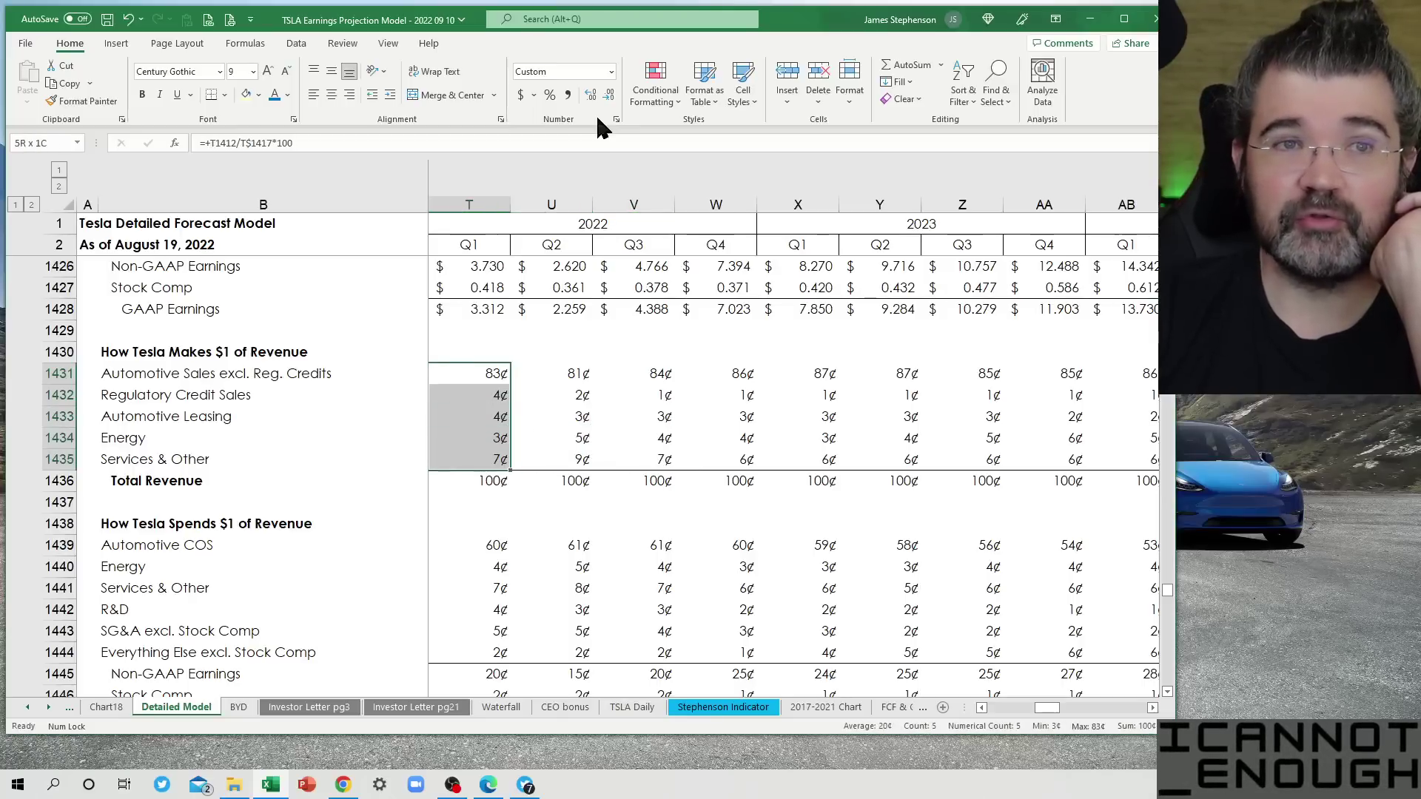
pyautogui.press('Right')
pyautogui.press('Right')
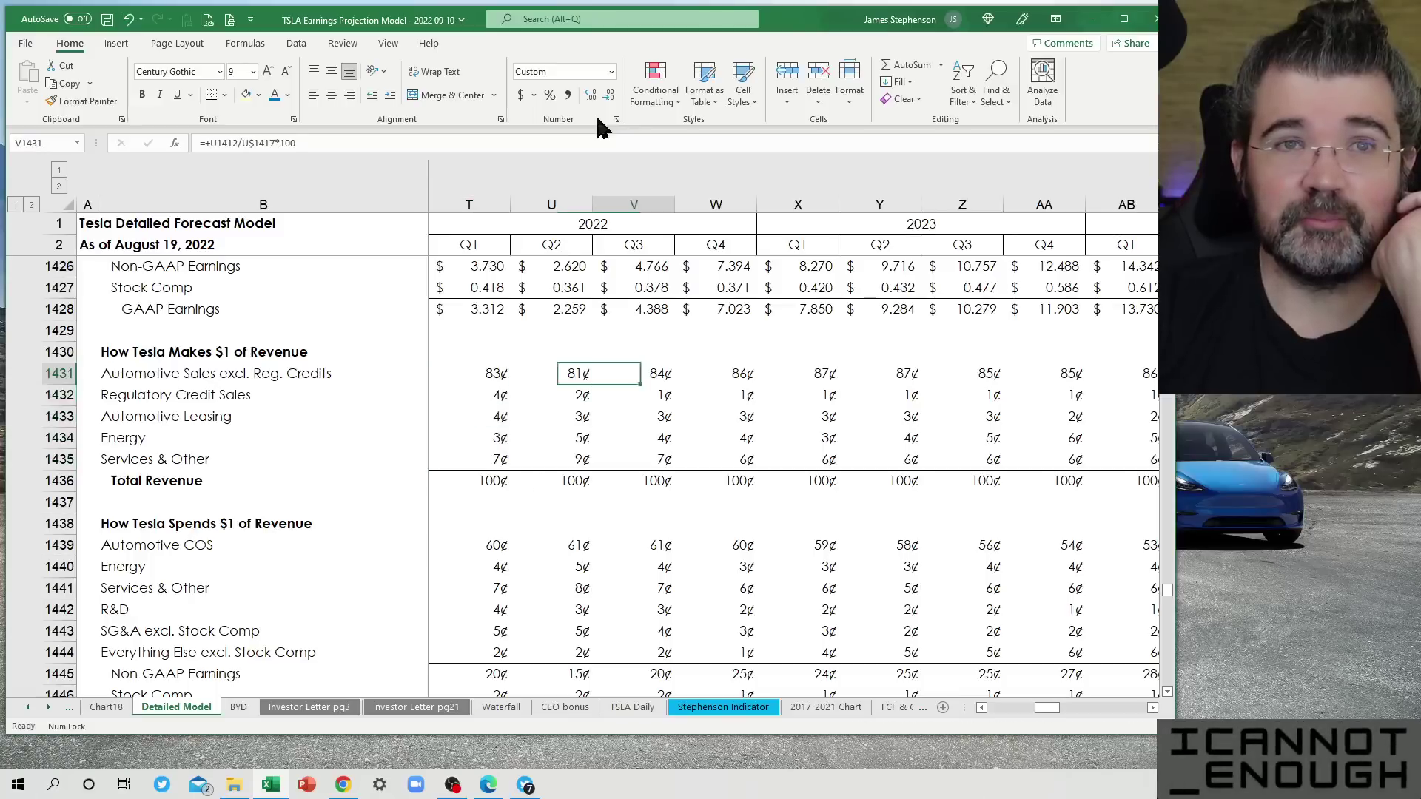
pyautogui.press('Down')
pyautogui.press('Down')
pyautogui.press('Down')
pyautogui.press('Down')
pyautogui.press('Down')
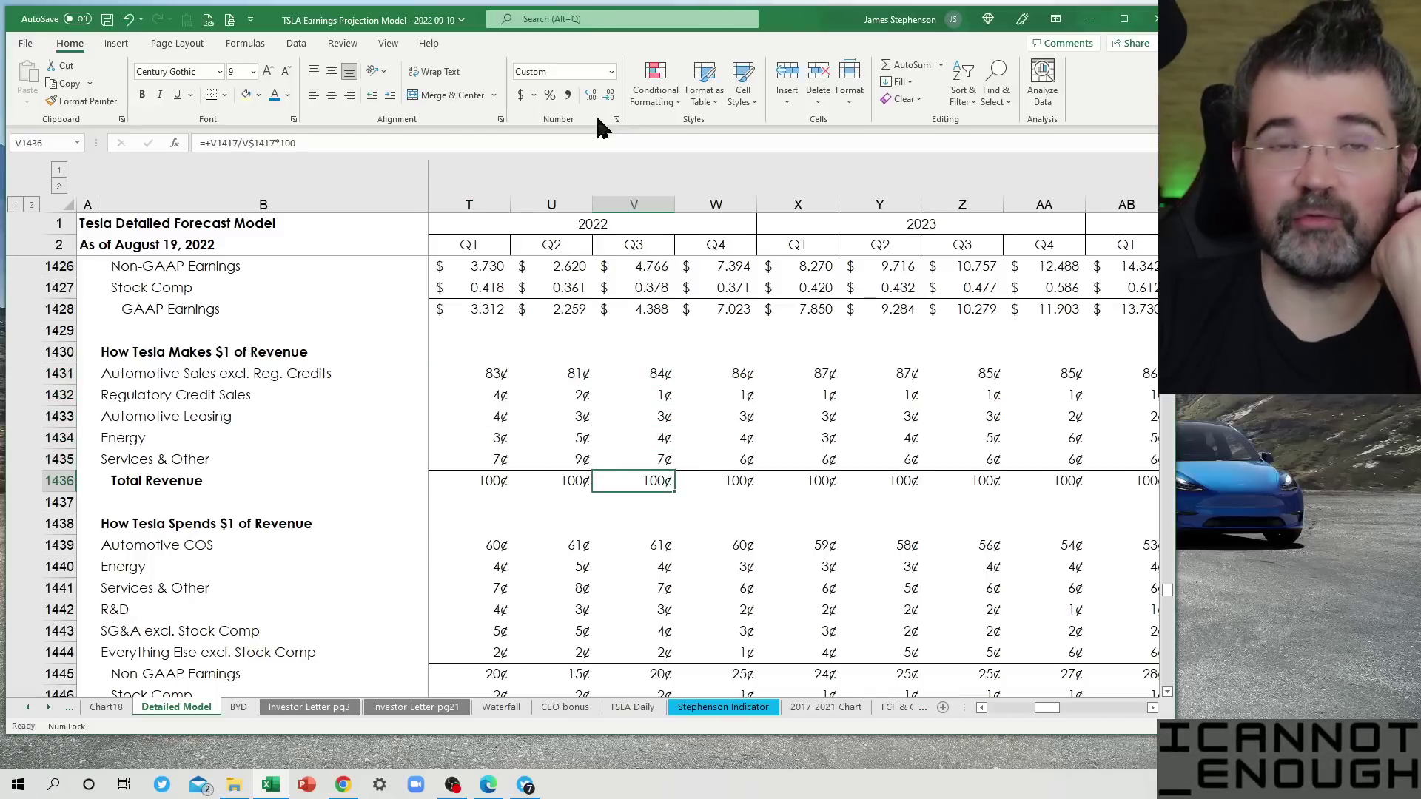
pyautogui.press('Up')
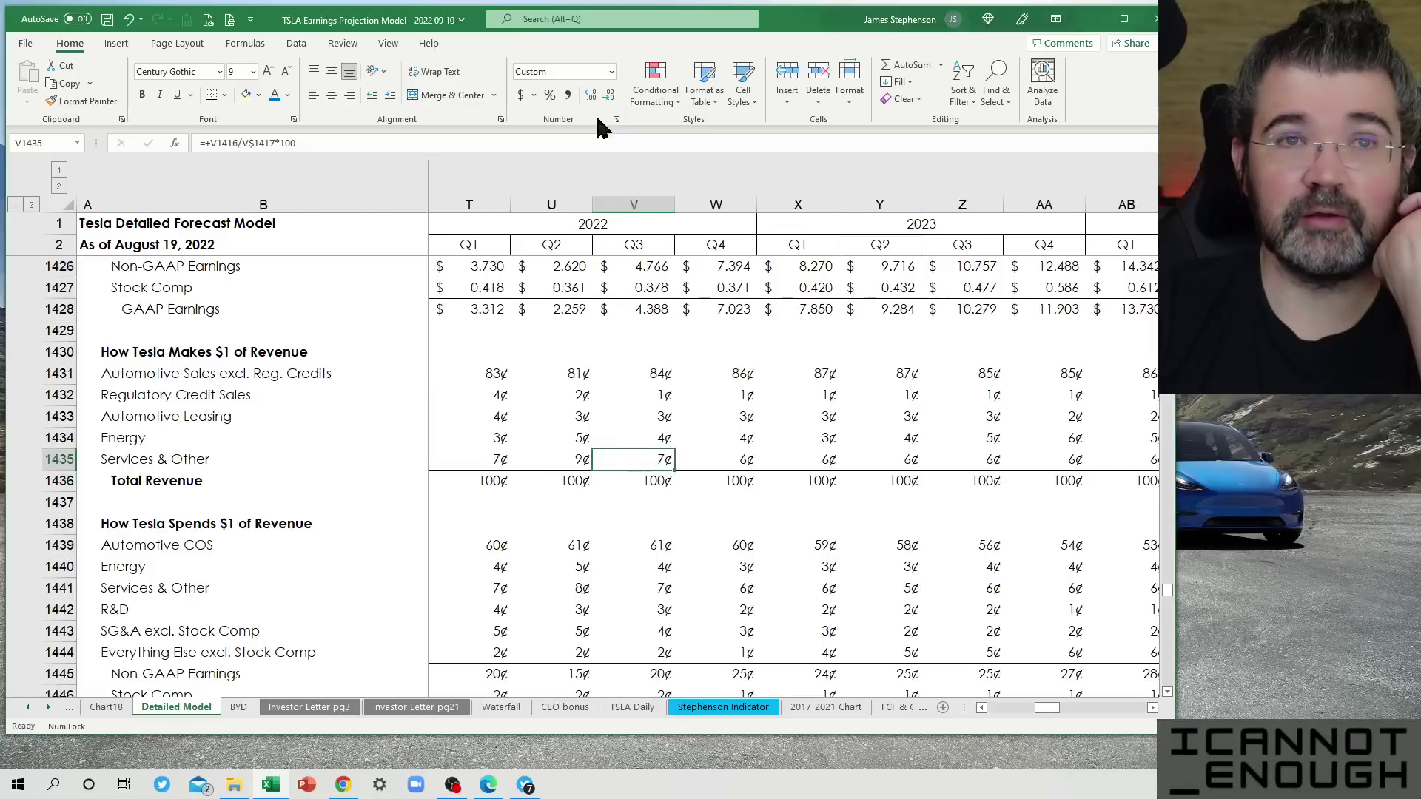
pyautogui.hotkey('shift', 'Up')
pyautogui.hotkey('shift', 'Up')
pyautogui.hotkey('shift', 'Up')
pyautogui.hotkey('shift', 'Up')
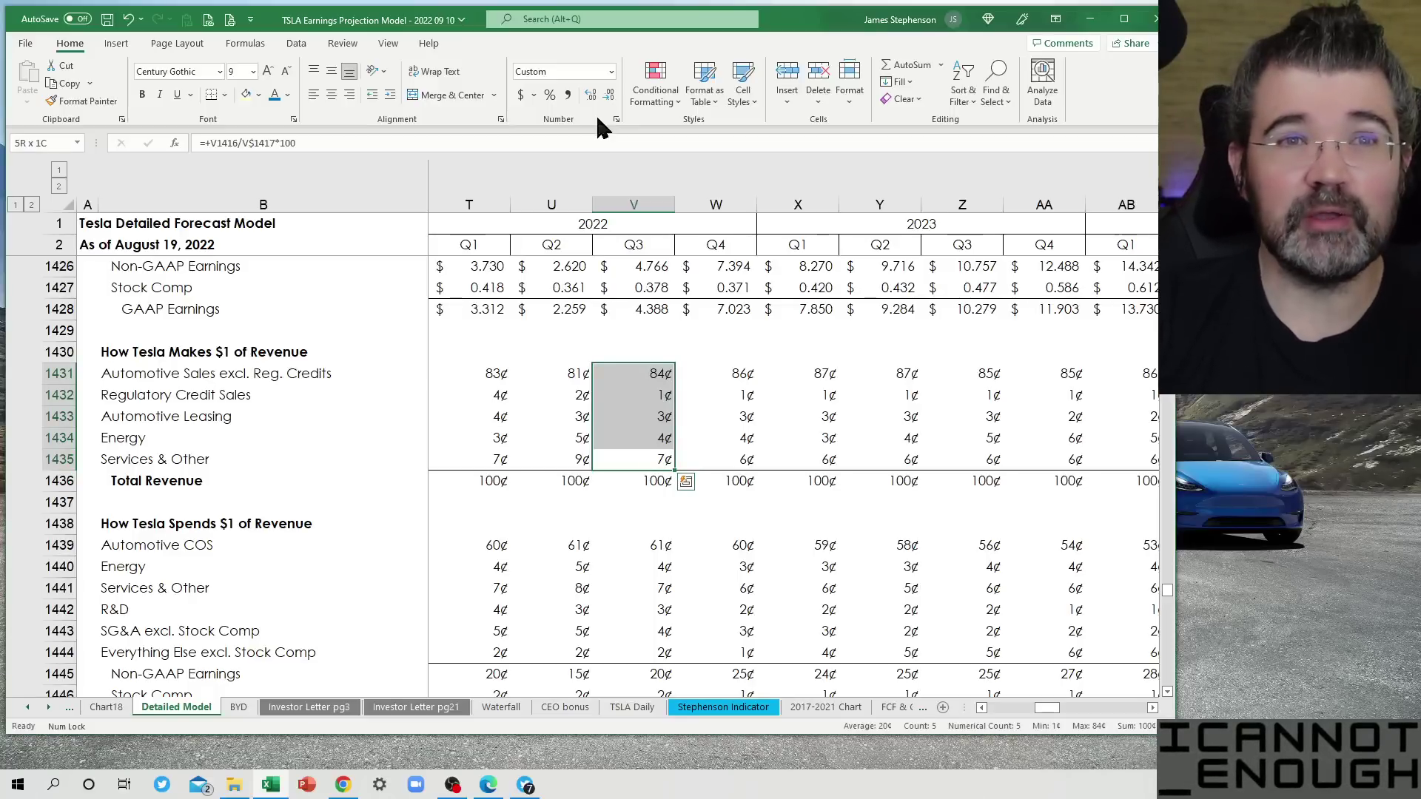
pyautogui.press('Down')
pyautogui.press('Down')
pyautogui.press('Up')
pyautogui.press('Up')
pyautogui.press('Down')
pyautogui.press('Down')
pyautogui.press('Down')
pyautogui.press('Down')
pyautogui.press('Down')
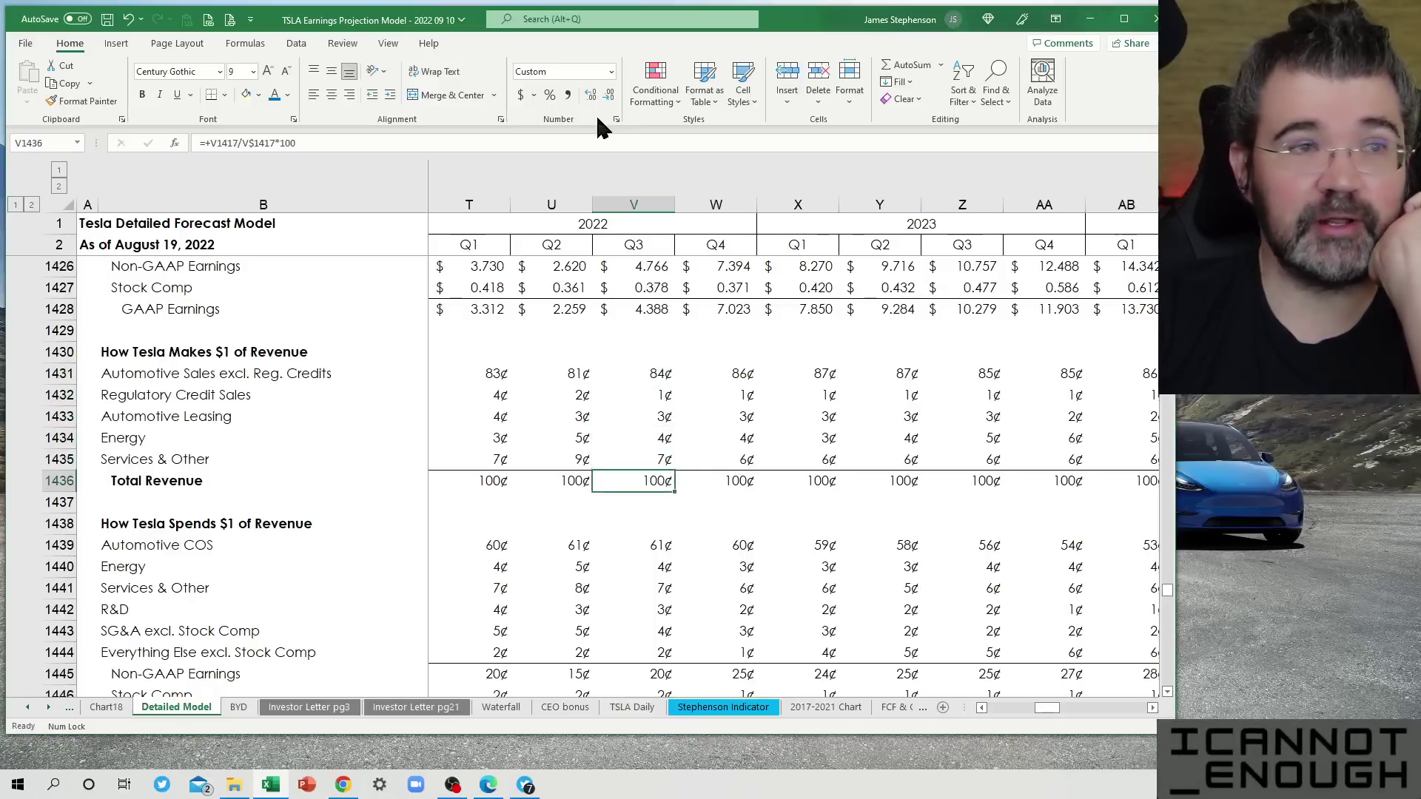
pyautogui.press('Down')
pyautogui.press('Down')
pyautogui.press('Down')
pyautogui.press('Down')
pyautogui.press('Down')
pyautogui.press('Down')
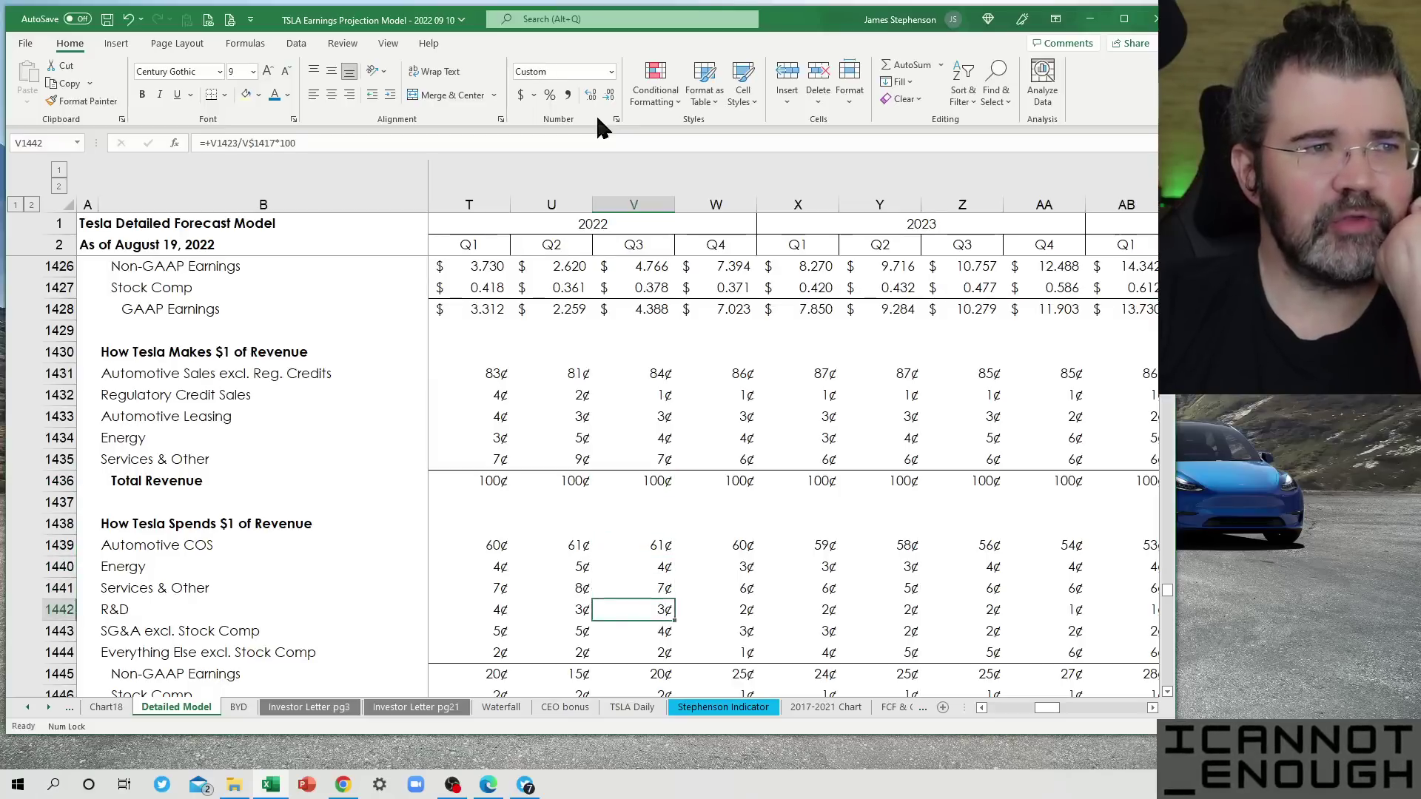
pyautogui.press('Down')
pyautogui.press('Down')
pyautogui.press('Down')
pyautogui.press('Down')
pyautogui.press('Down')
pyautogui.press('Down')
pyautogui.press('Down')
pyautogui.press('Down')
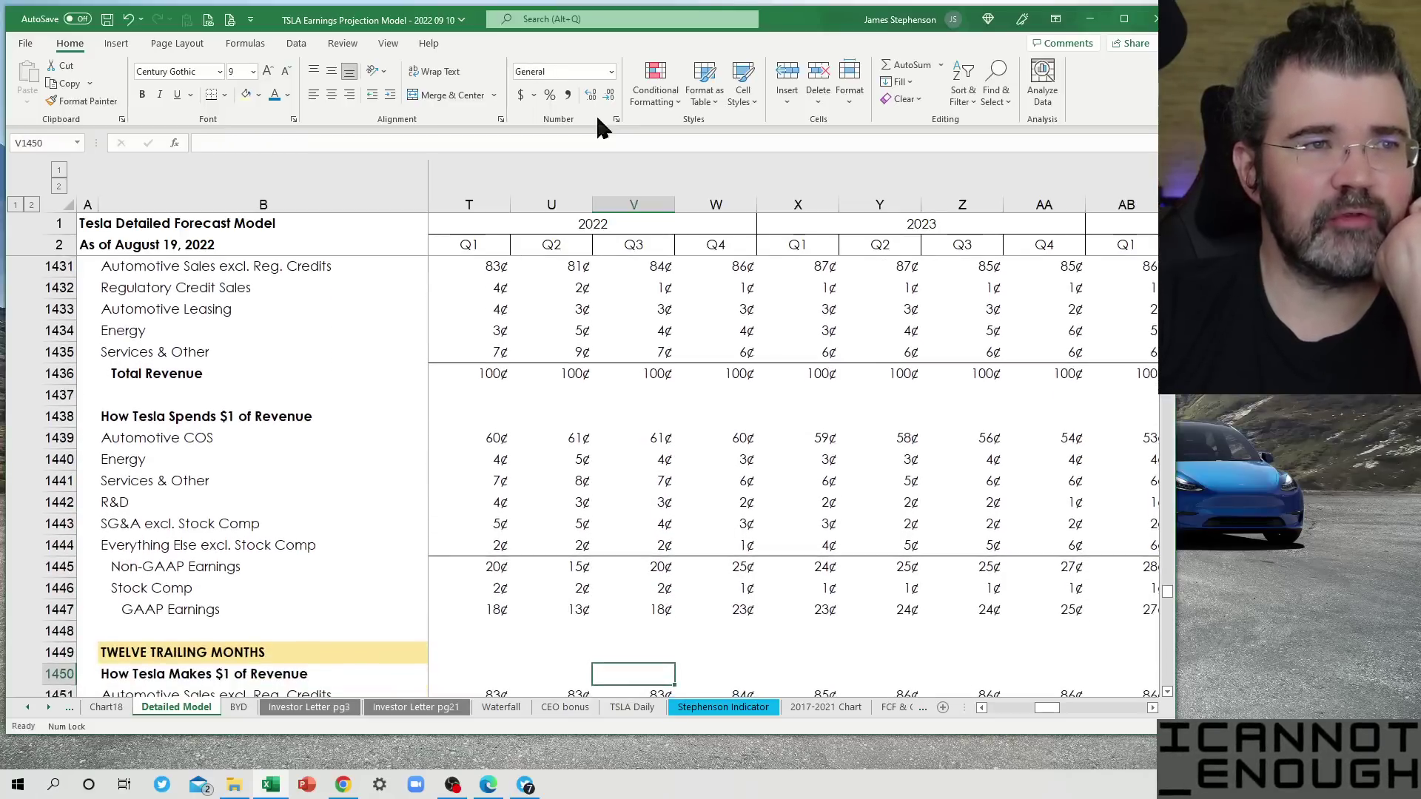
pyautogui.press('Down')
pyautogui.press('Down')
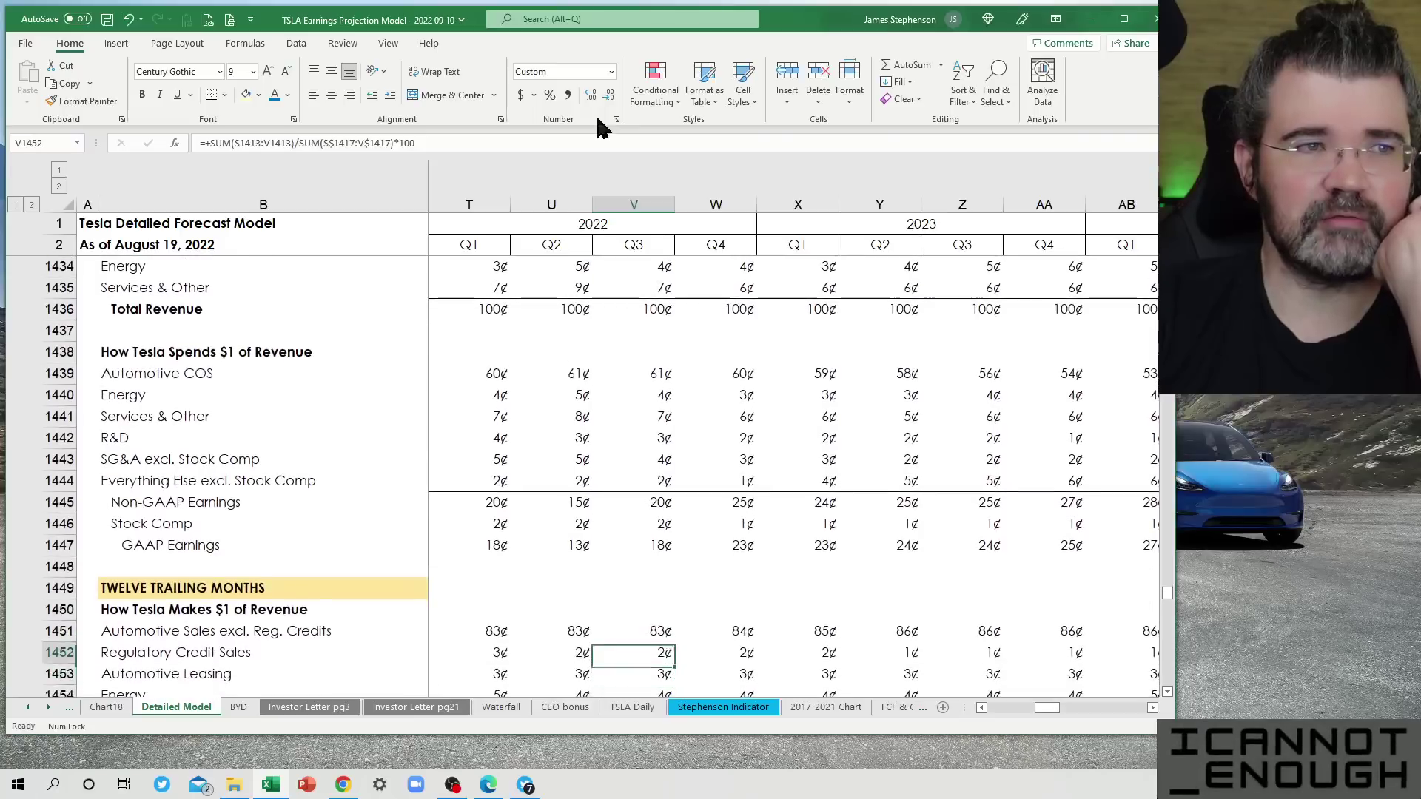
pyautogui.press('Up')
pyautogui.press('Up')
pyautogui.press('Up')
pyautogui.press('Up')
pyautogui.press('Up')
pyautogui.press('Up')
pyautogui.press('Up')
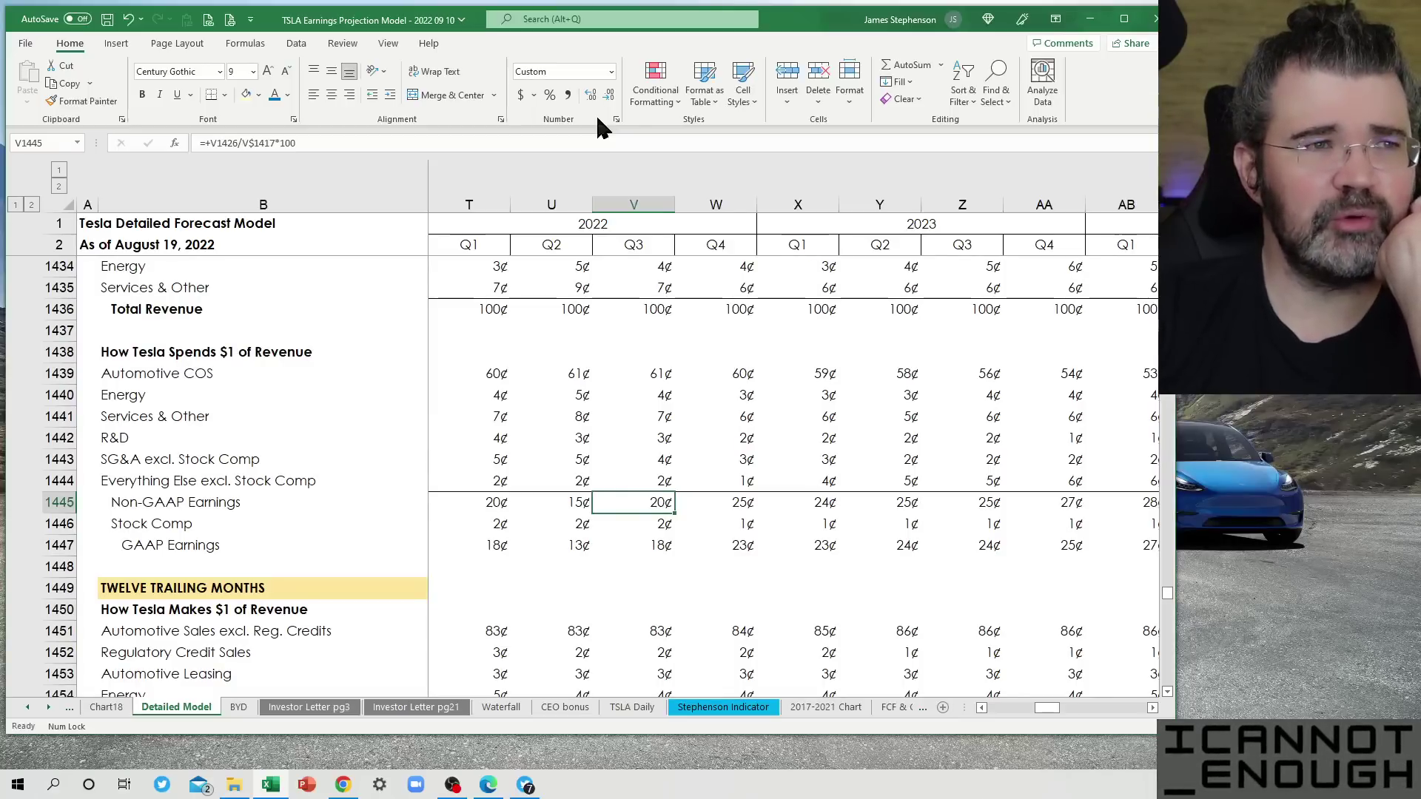
pyautogui.press('Down')
pyautogui.press('Down')
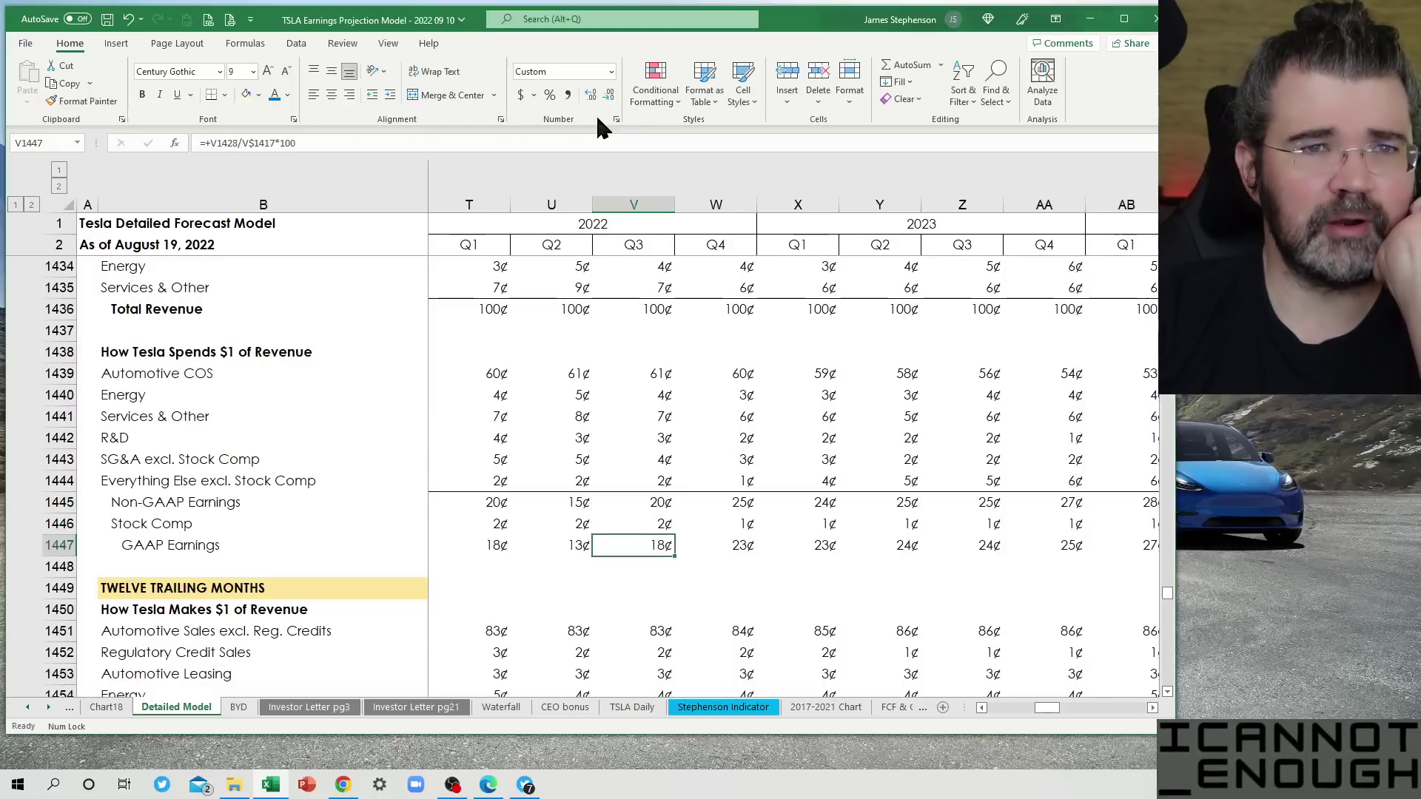
pyautogui.press('Up')
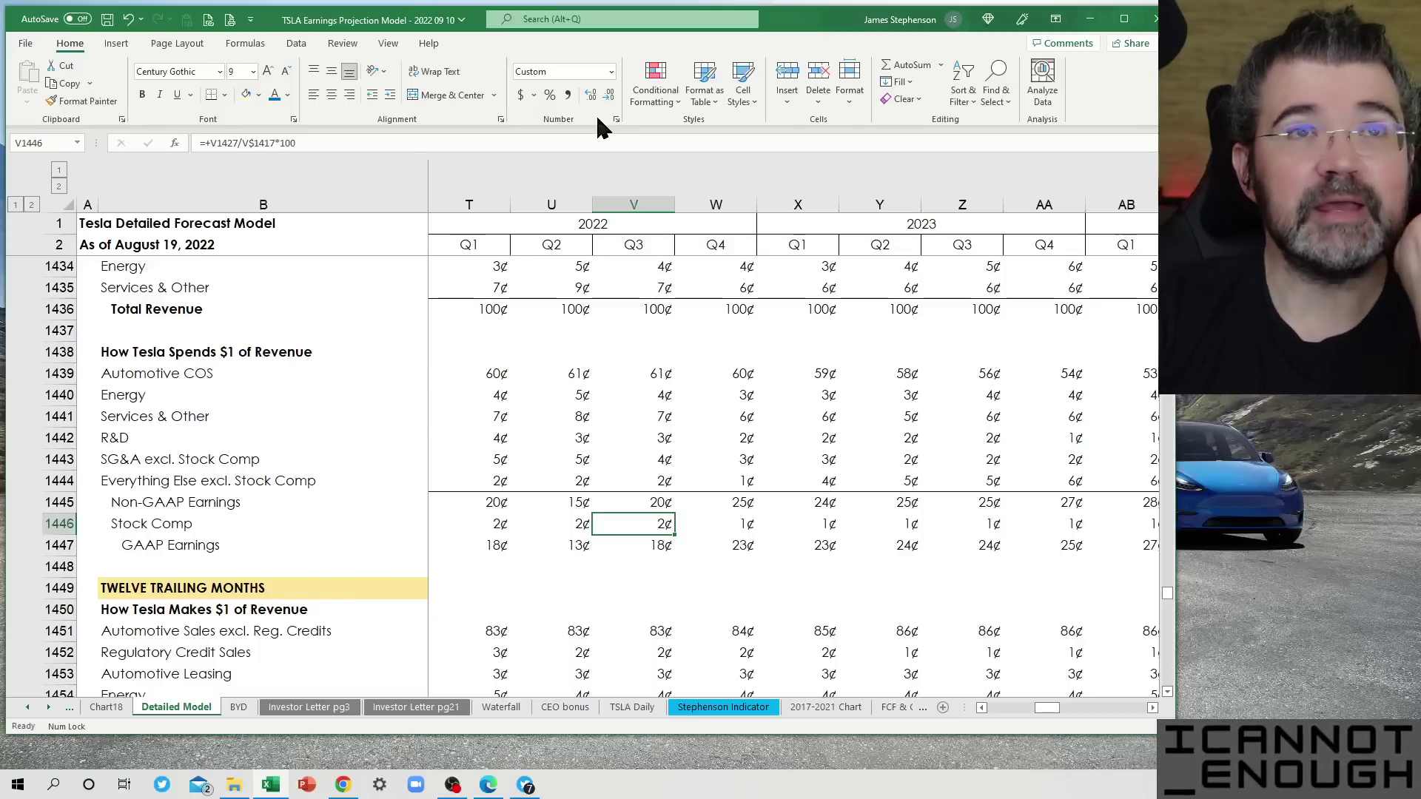
pyautogui.press('Up')
pyautogui.press('Up')
pyautogui.press('Up')
pyautogui.press('Up')
pyautogui.press('Up')
pyautogui.press('Up')
pyautogui.press('Up')
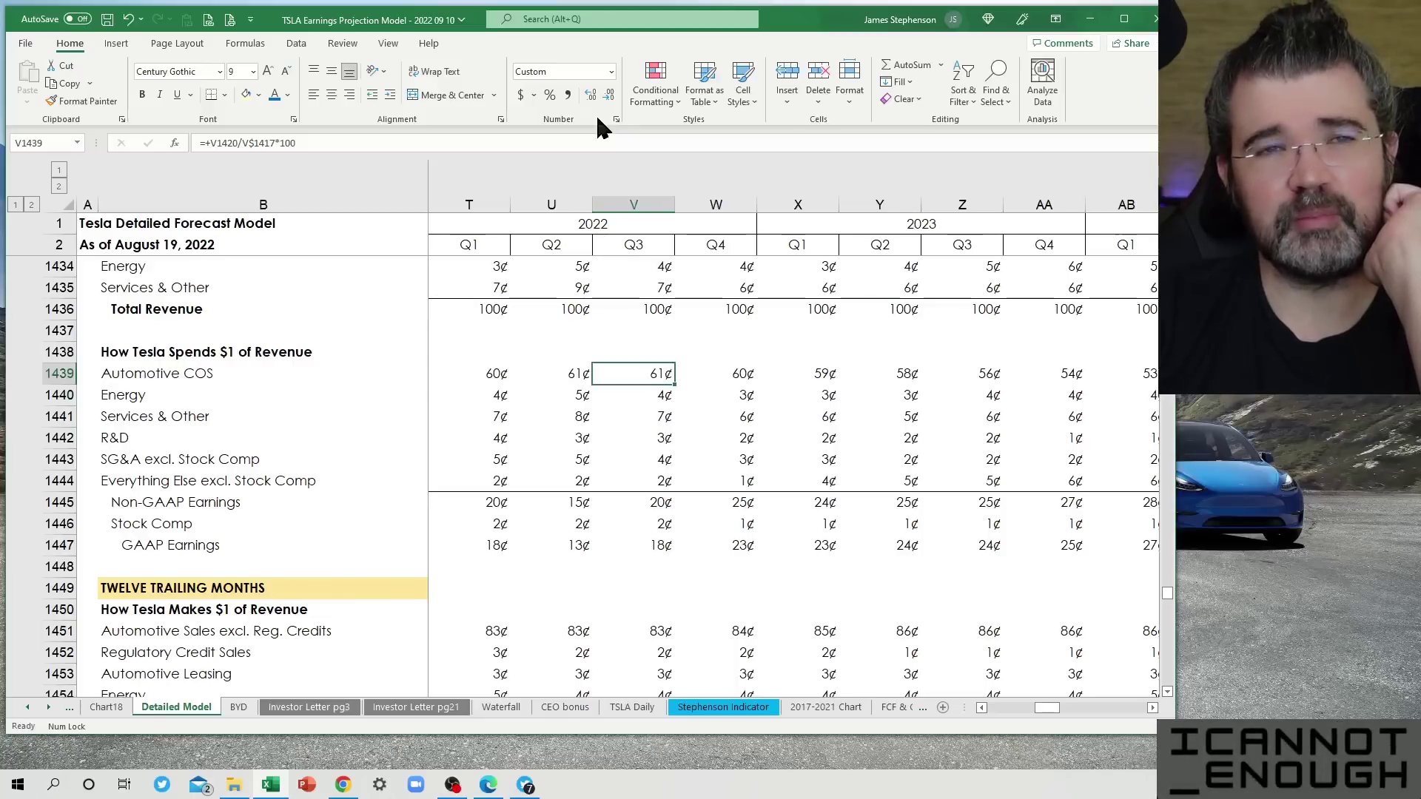
pyautogui.press('Down')
pyautogui.press('Down')
pyautogui.press('Down')
pyautogui.press('Down')
pyautogui.press('Down')
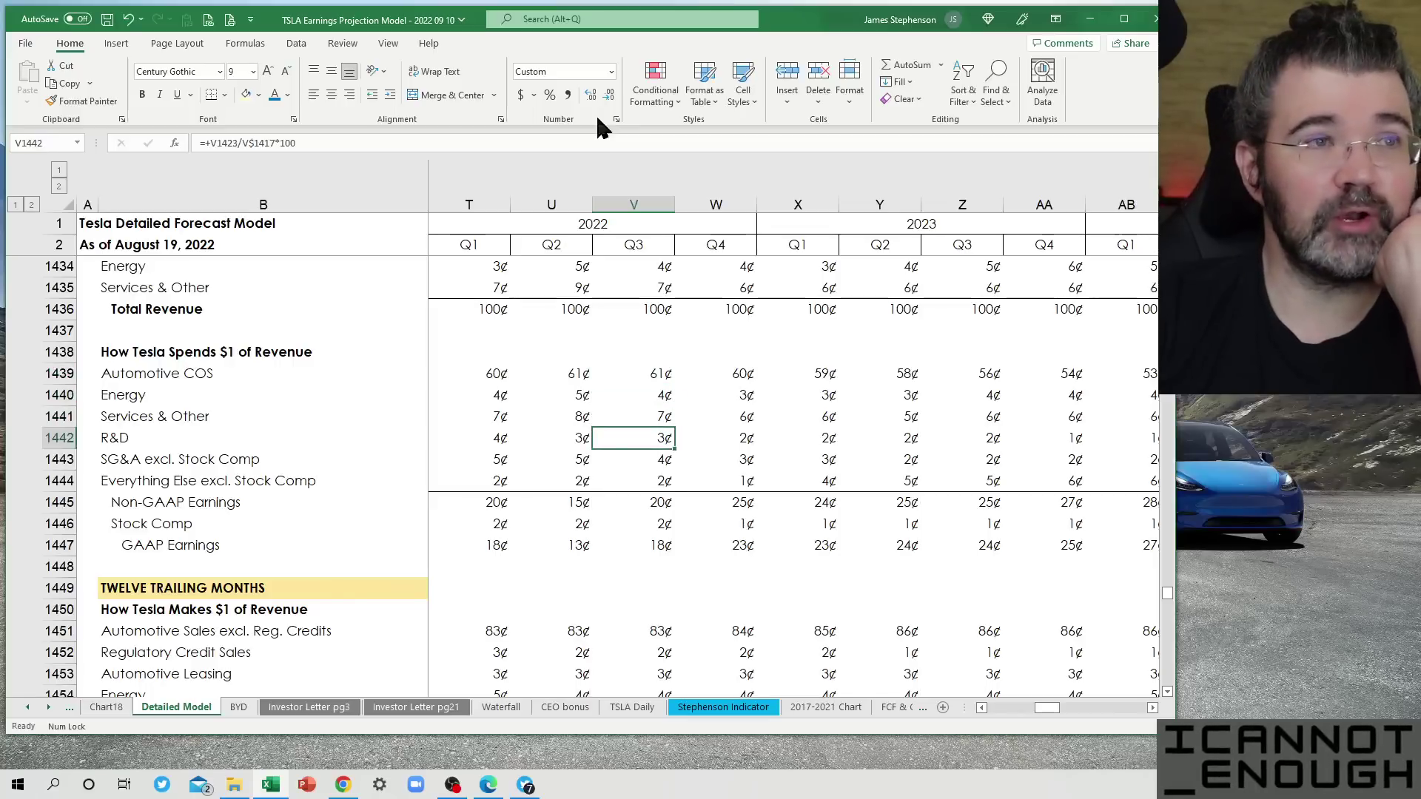
pyautogui.press('Down')
pyautogui.press('Down')
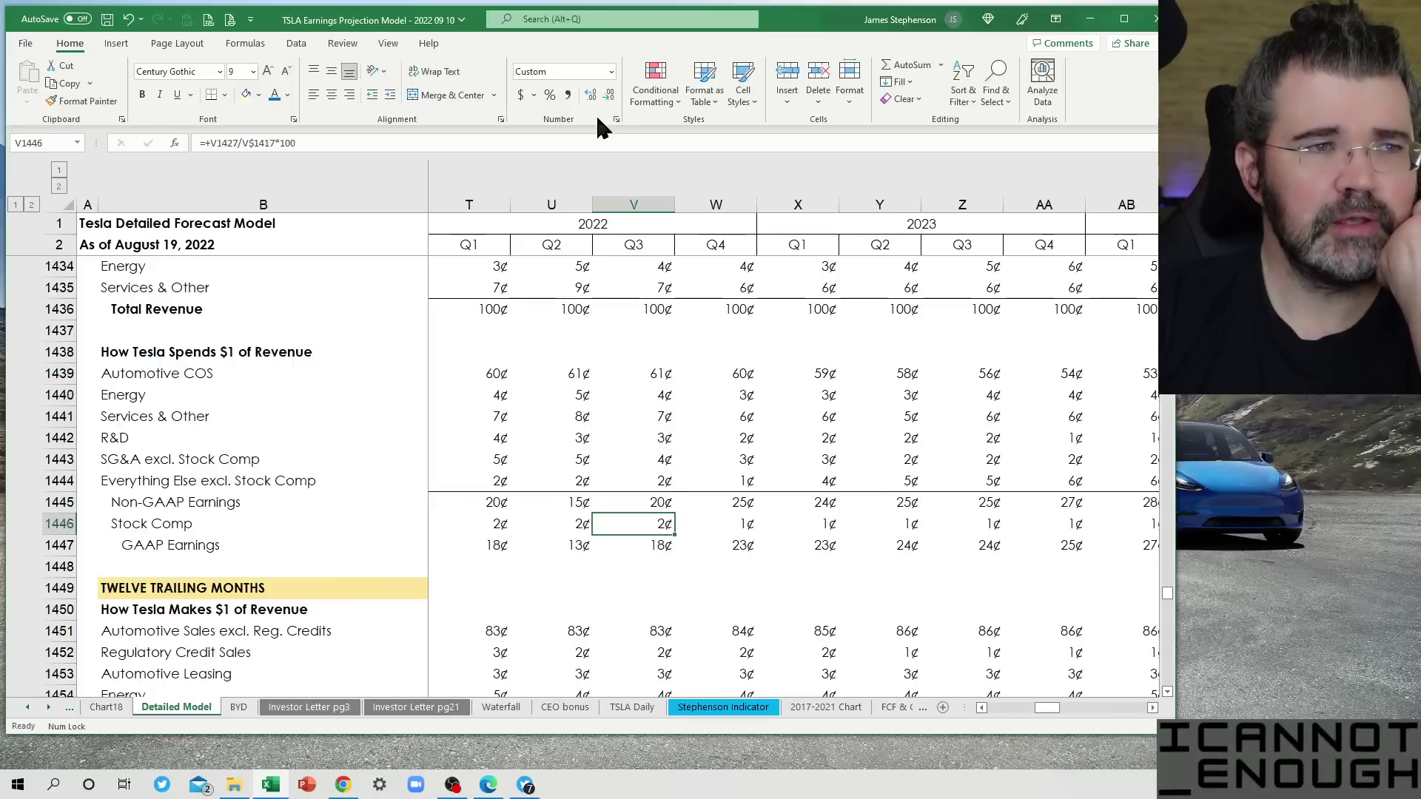
pyautogui.press('Down')
pyautogui.press('Down')
pyautogui.press('Down')
pyautogui.press('Down')
pyautogui.press('Down')
pyautogui.press('Down')
pyautogui.press('Down')
pyautogui.press('Down')
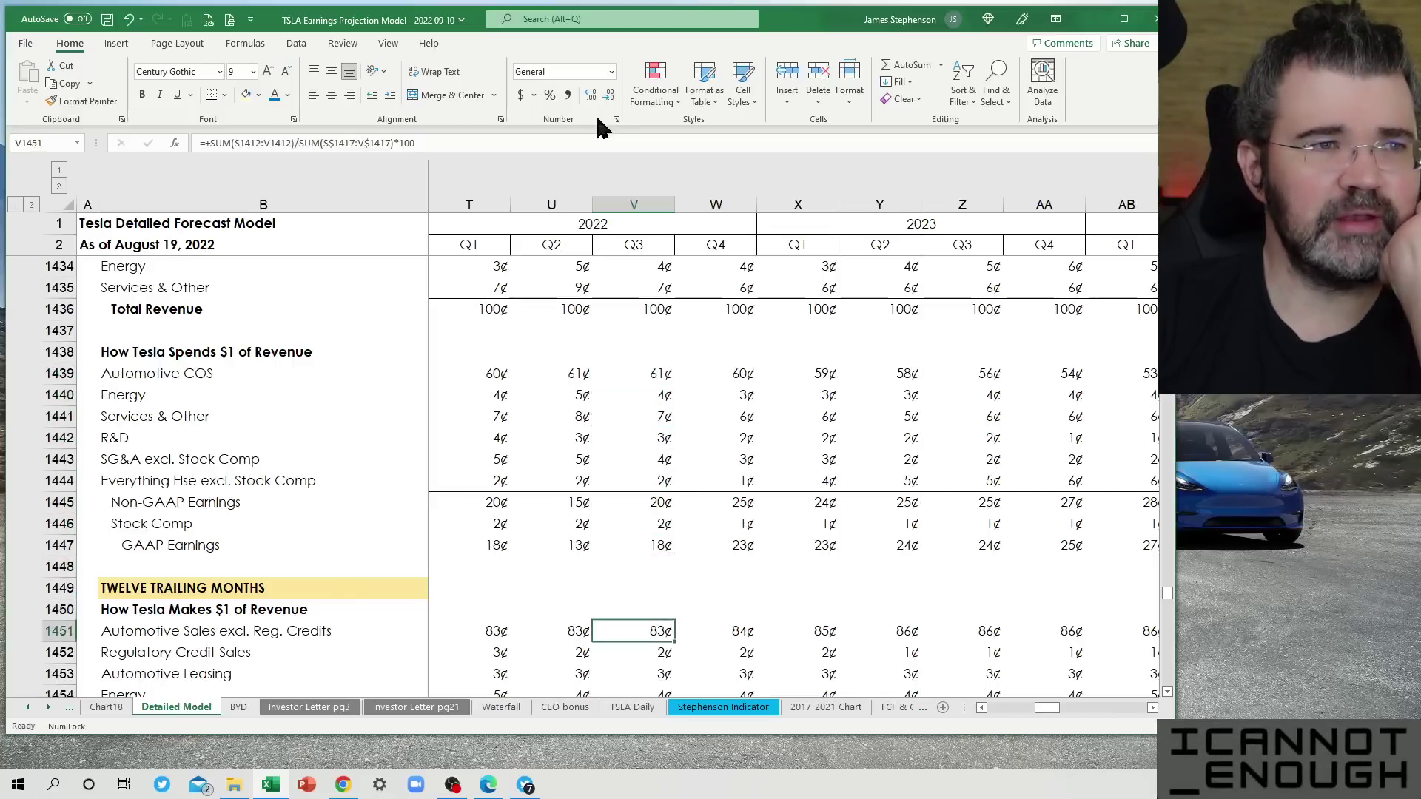
# Read the trailing Automotive Sales, Regulatory Credit Sales and earnings rows, then move to Q1 2022.
pyautogui.press('Down')
pyautogui.press('Down')
pyautogui.press('Down')
pyautogui.press('Down')
pyautogui.press('Down')
pyautogui.press('Down')
pyautogui.press('Down')
pyautogui.press('Down')
pyautogui.press('Down')
pyautogui.press('Down')
pyautogui.press('Down')
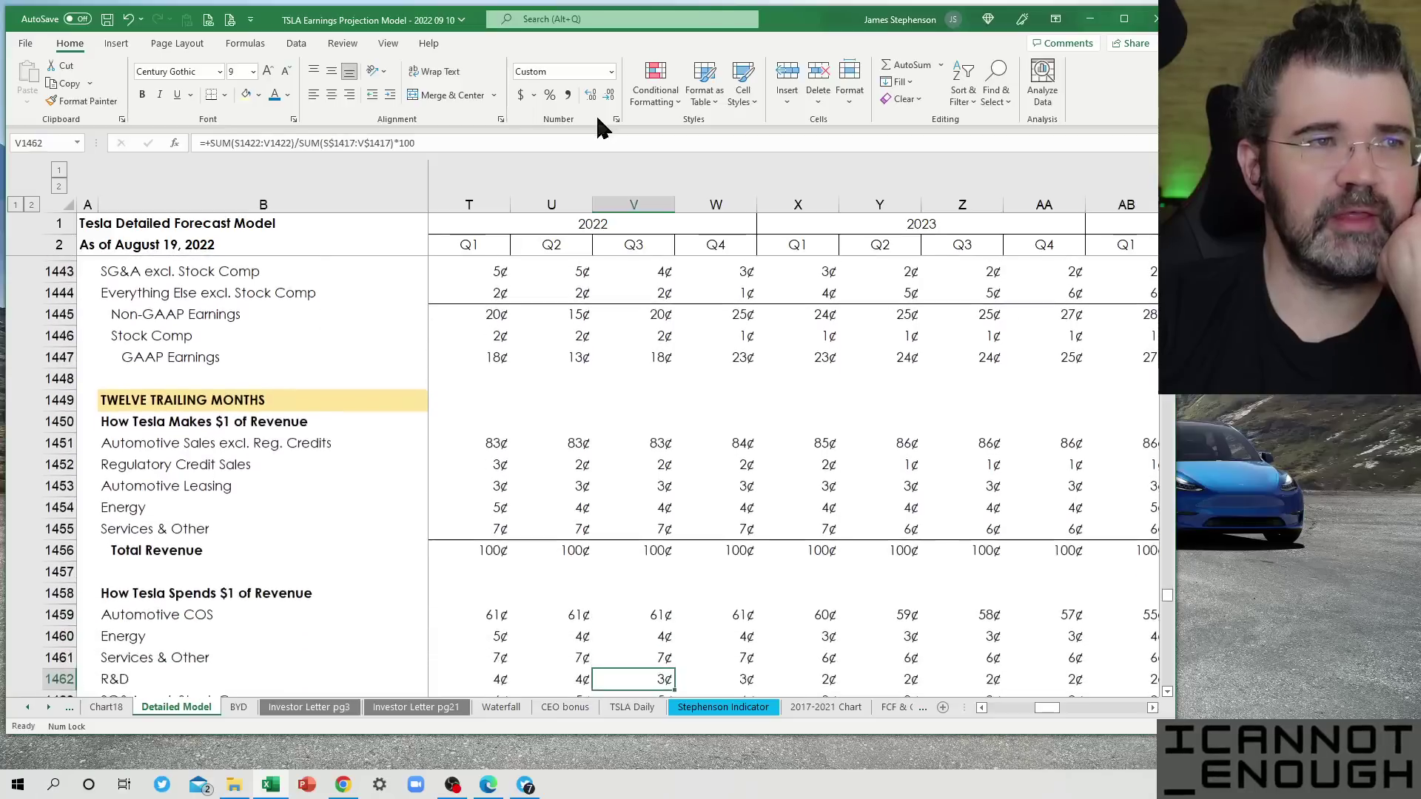
pyautogui.press('Down')
pyautogui.press('Down')
pyautogui.press('Up')
pyautogui.press('Up')
pyautogui.press('Up')
pyautogui.press('Up')
pyautogui.press('Up')
pyautogui.press('Up')
pyautogui.press('Up')
pyautogui.press('Up')
pyautogui.press('Up')
pyautogui.press('Up')
pyautogui.press('Up')
pyautogui.press('Up')
pyautogui.press('Up')
pyautogui.press('Up')
pyautogui.press('Up')
pyautogui.press('Up')
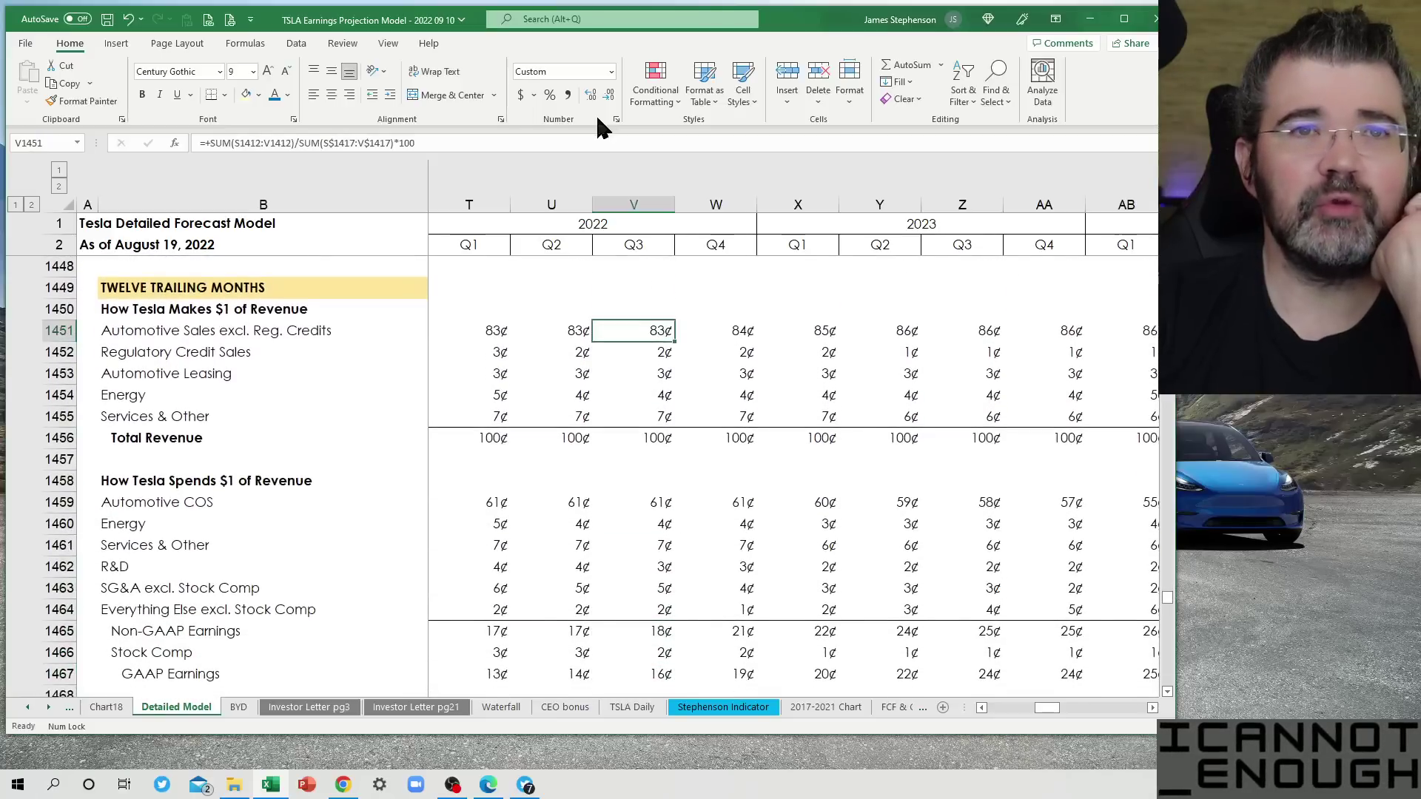
pyautogui.press('Down')
pyautogui.press('Up')
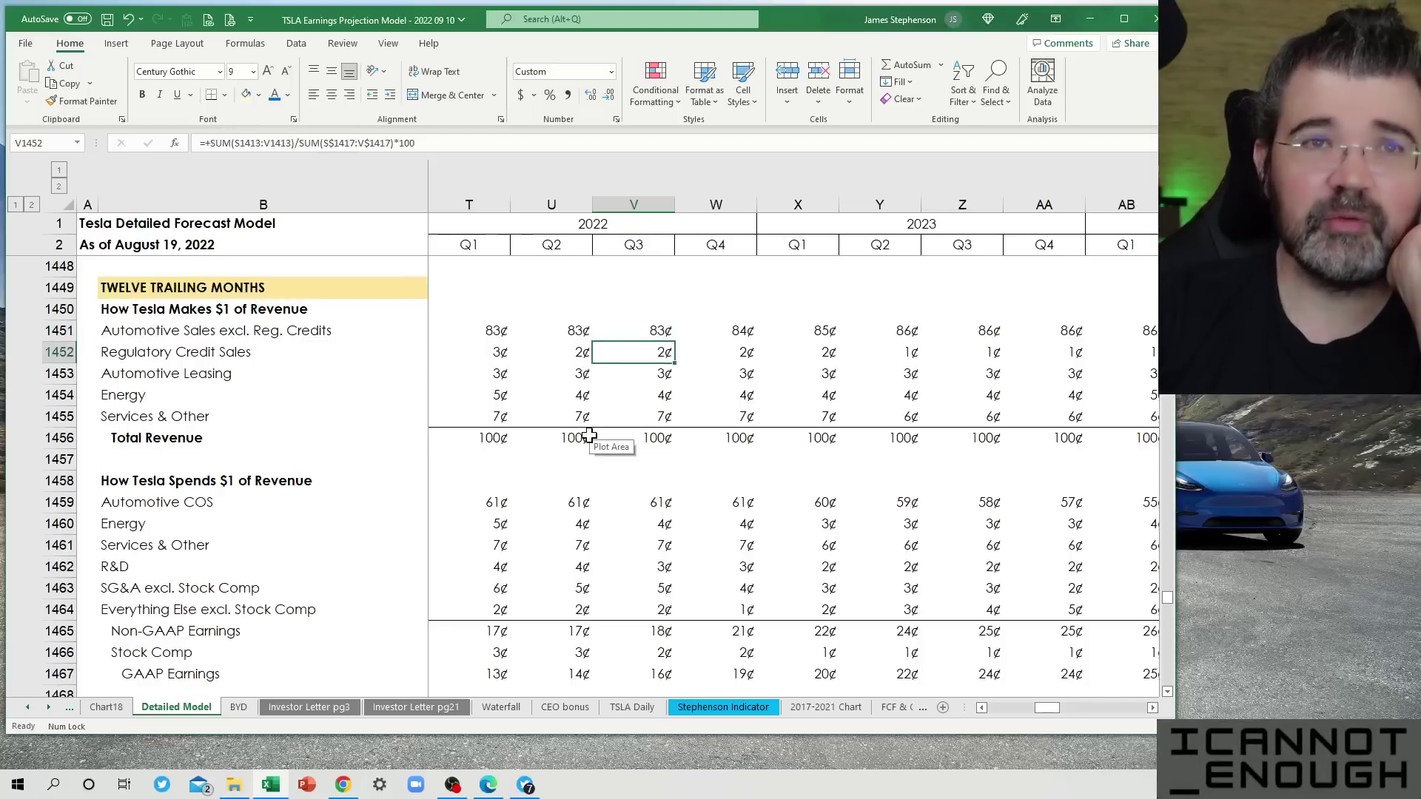
pyautogui.press('Left')
pyautogui.press('Left')
# Review the Q2 2022 trailing revenue rows, including Regulatory Credits and the Total Revenue formula.
pyautogui.press('Down')
pyautogui.press('Right')
pyautogui.press('Right')
pyautogui.press('Right')
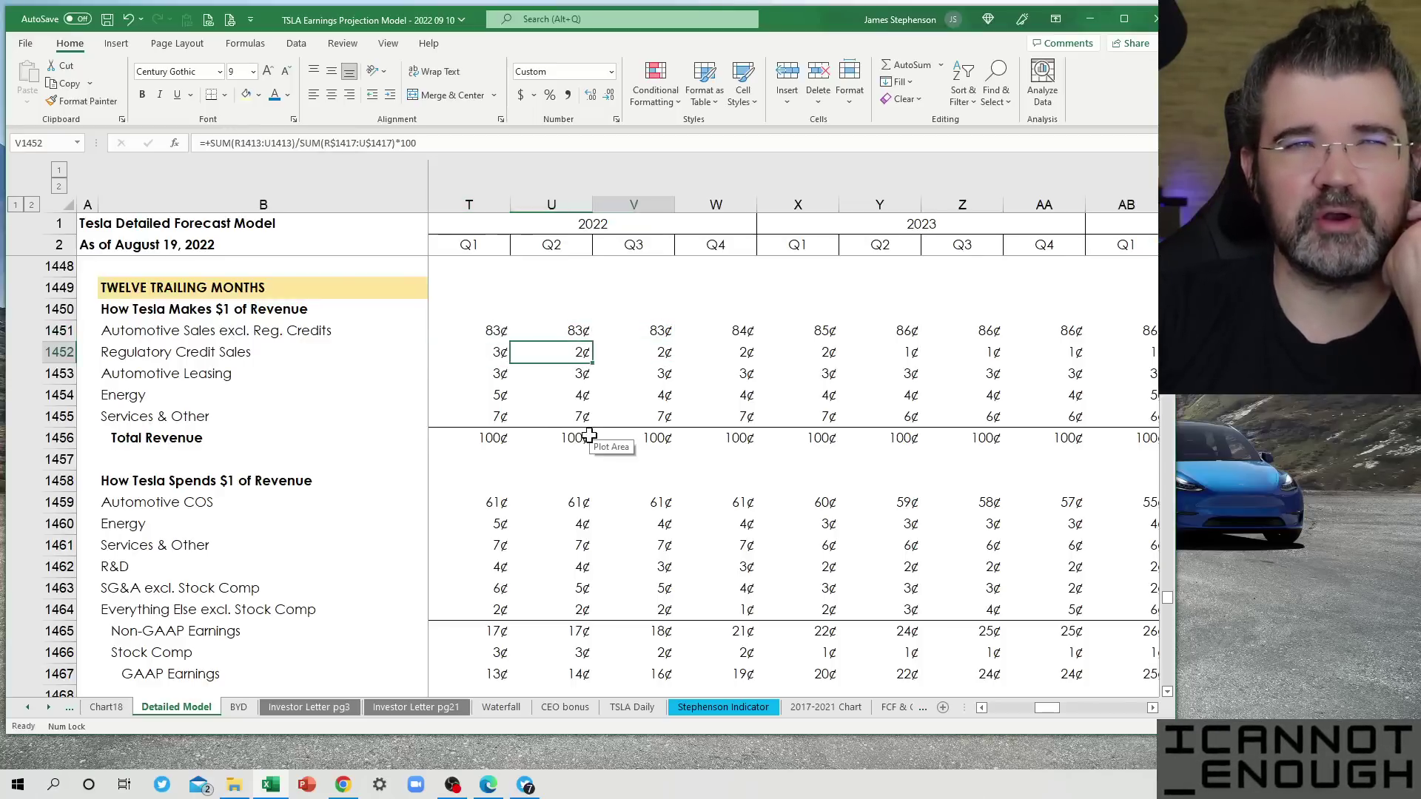
pyautogui.press('Up')
pyautogui.press('Up')
pyautogui.press('Up')
pyautogui.press('Left')
pyautogui.press('Left')
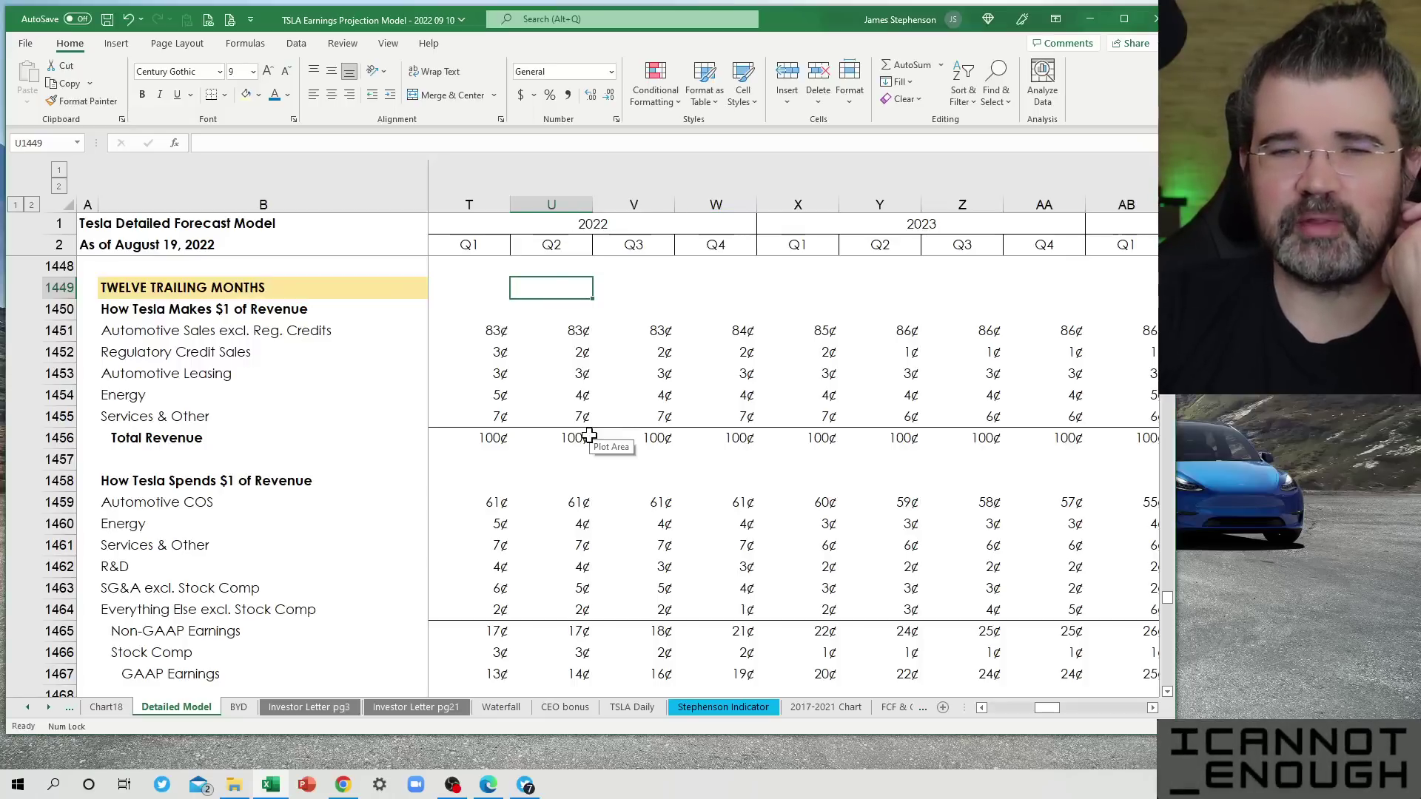
pyautogui.press('Down')
pyautogui.press('Down')
pyautogui.press('Down')
pyautogui.press('Down')
pyautogui.press('Down')
pyautogui.press('Down')
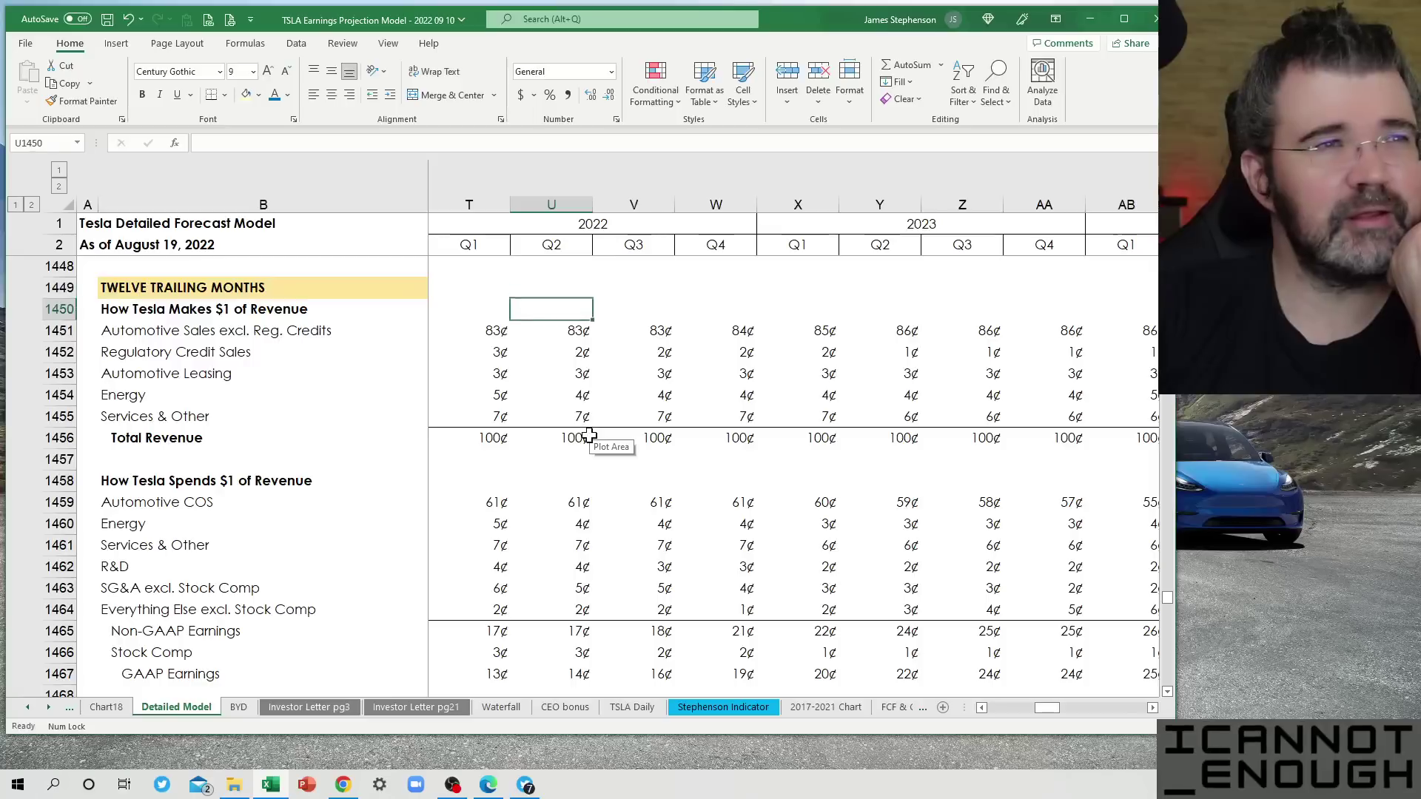
pyautogui.press('Down')
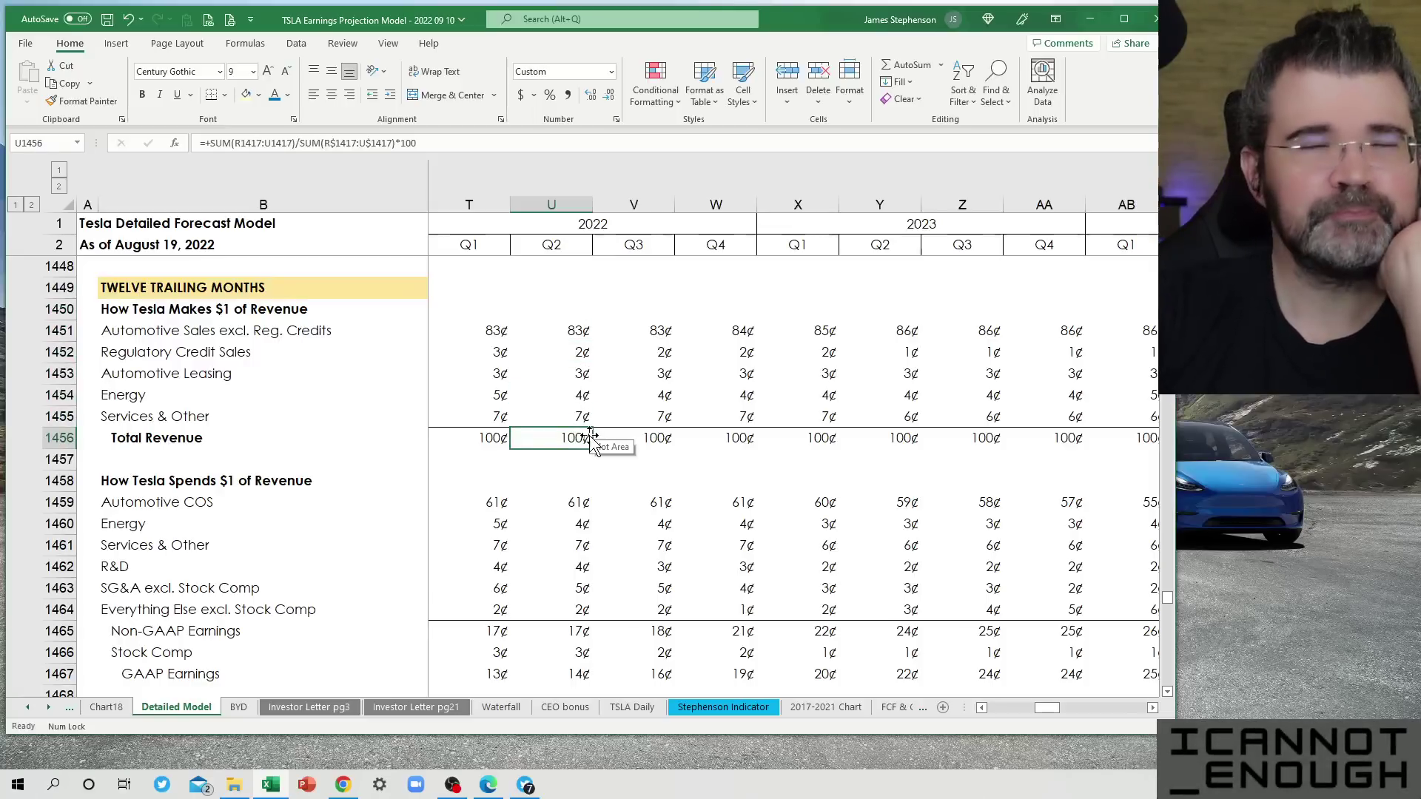
pyautogui.press('Up')
pyautogui.press('Up')
pyautogui.press('Up')
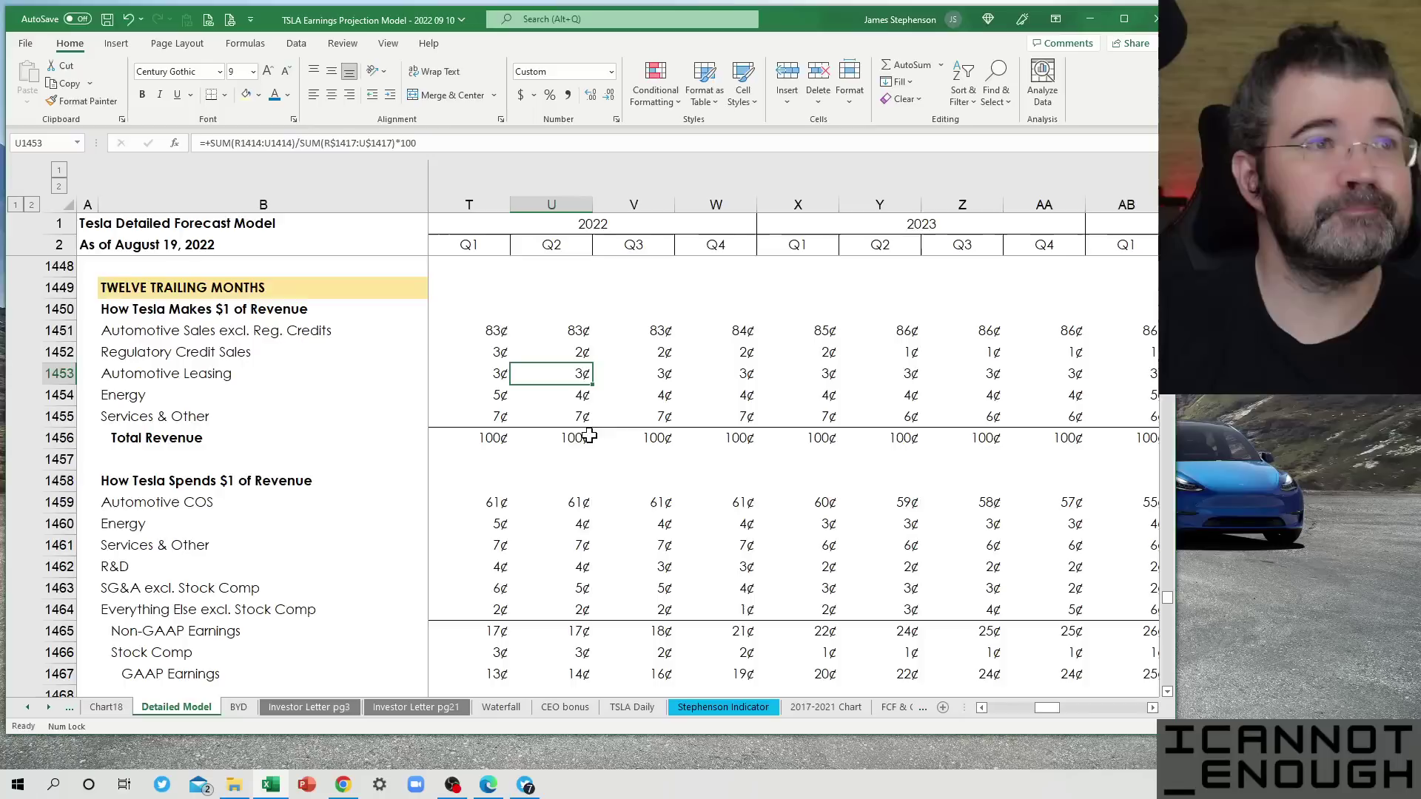
# Step through the trailing spending rows and Non-GAAP/GAAP Opex checks to the COS % by Income Statement Line section.
pyautogui.press('Down')
pyautogui.press('Down')
pyautogui.press('Down')
pyautogui.press('Down')
pyautogui.press('Down')
pyautogui.press('Down')
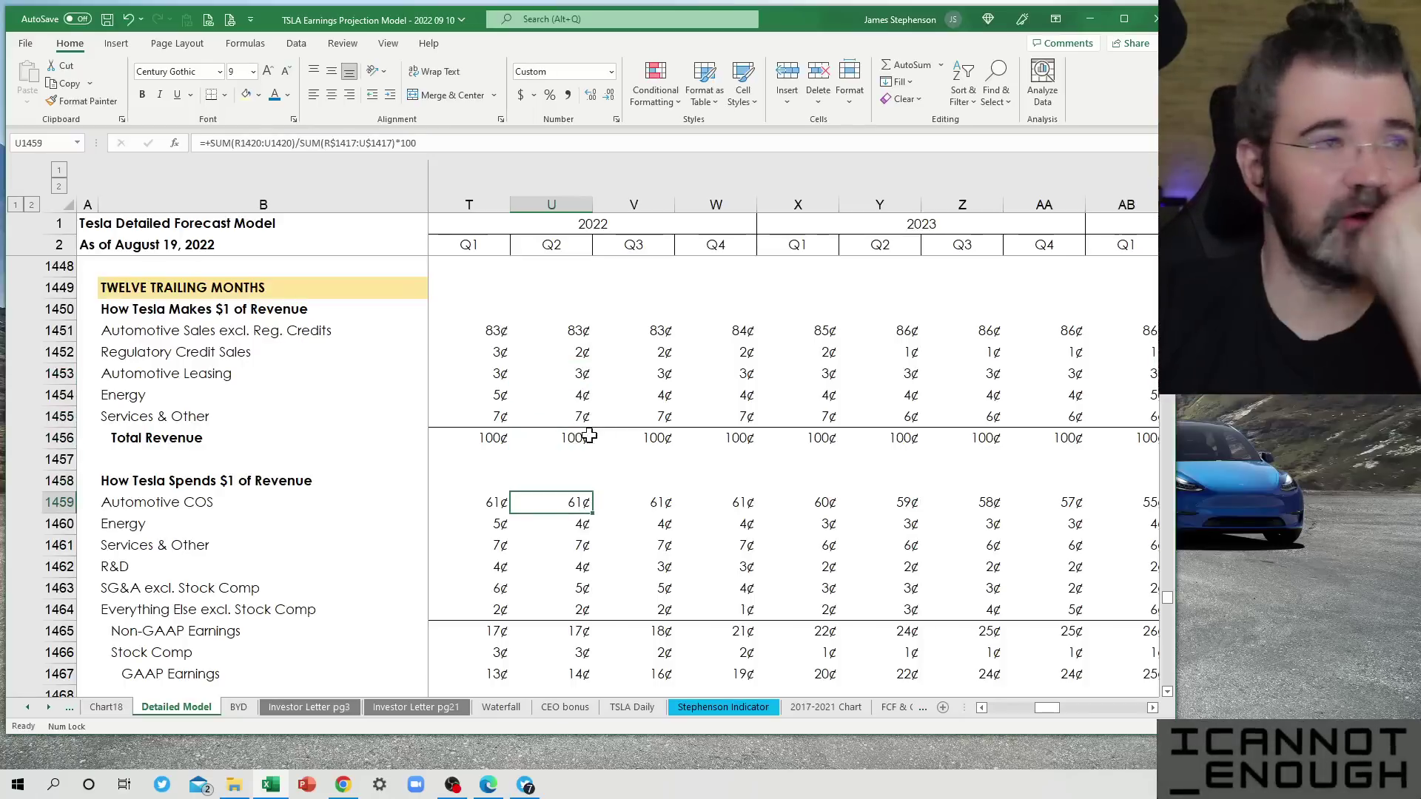
pyautogui.press('Down')
pyautogui.press('Down')
pyautogui.press('Down')
pyautogui.press('Down')
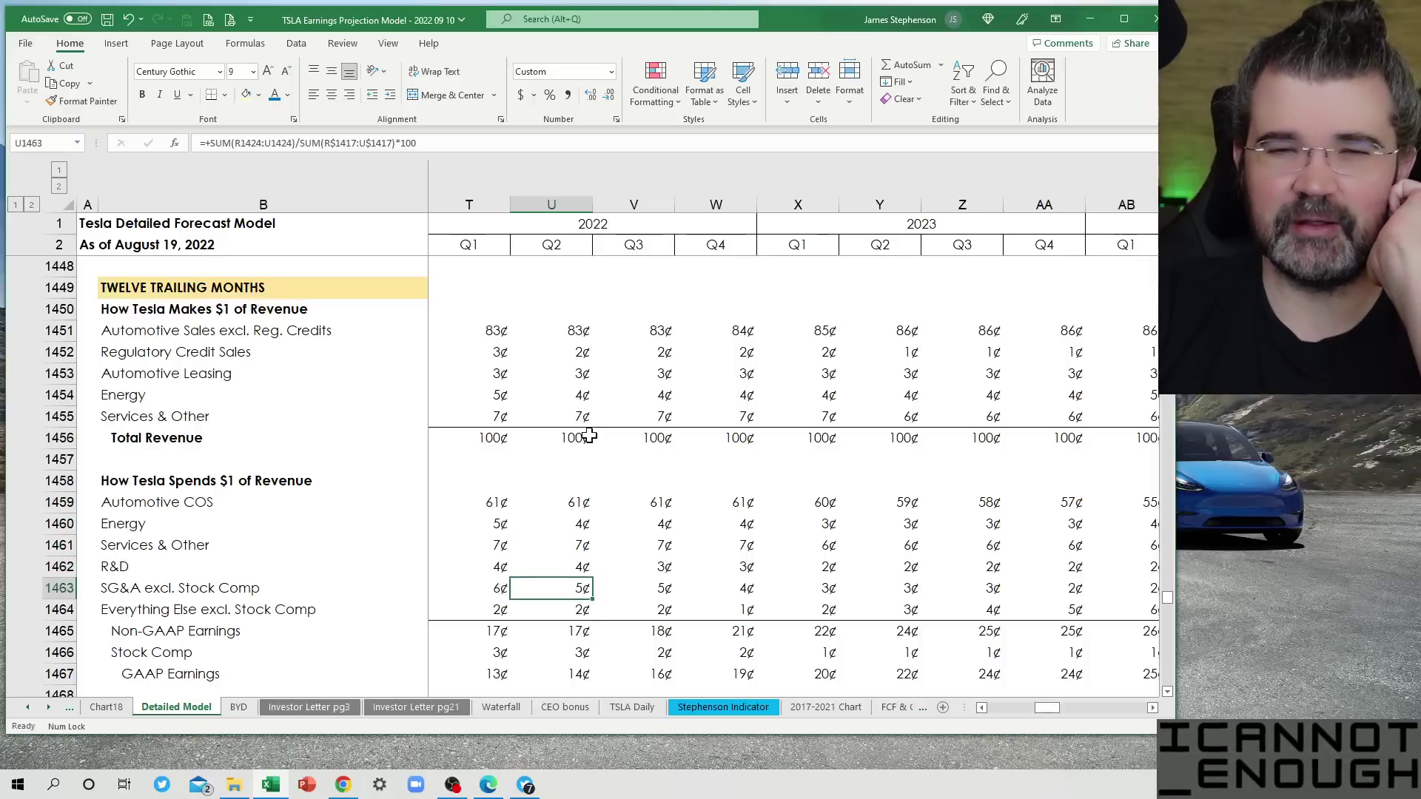
pyautogui.press('Down')
pyautogui.press('Down')
pyautogui.press('Down')
pyautogui.press('Down')
pyautogui.press('Down')
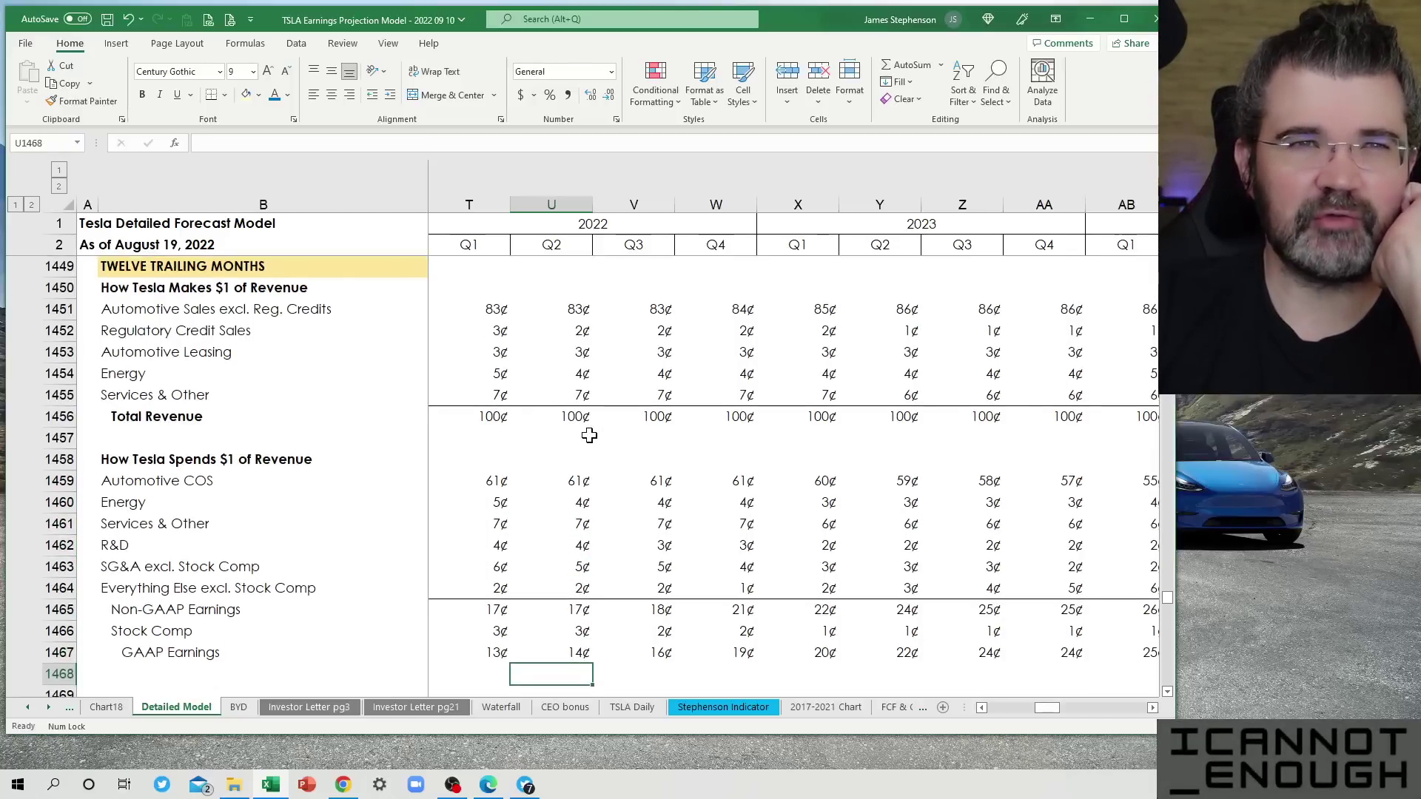
pyautogui.press('Down')
pyautogui.press('Down')
pyautogui.press('Down')
pyautogui.press('Down')
pyautogui.press('Down')
pyautogui.press('Down')
pyautogui.press('Down')
pyautogui.press('Down')
pyautogui.press('Down')
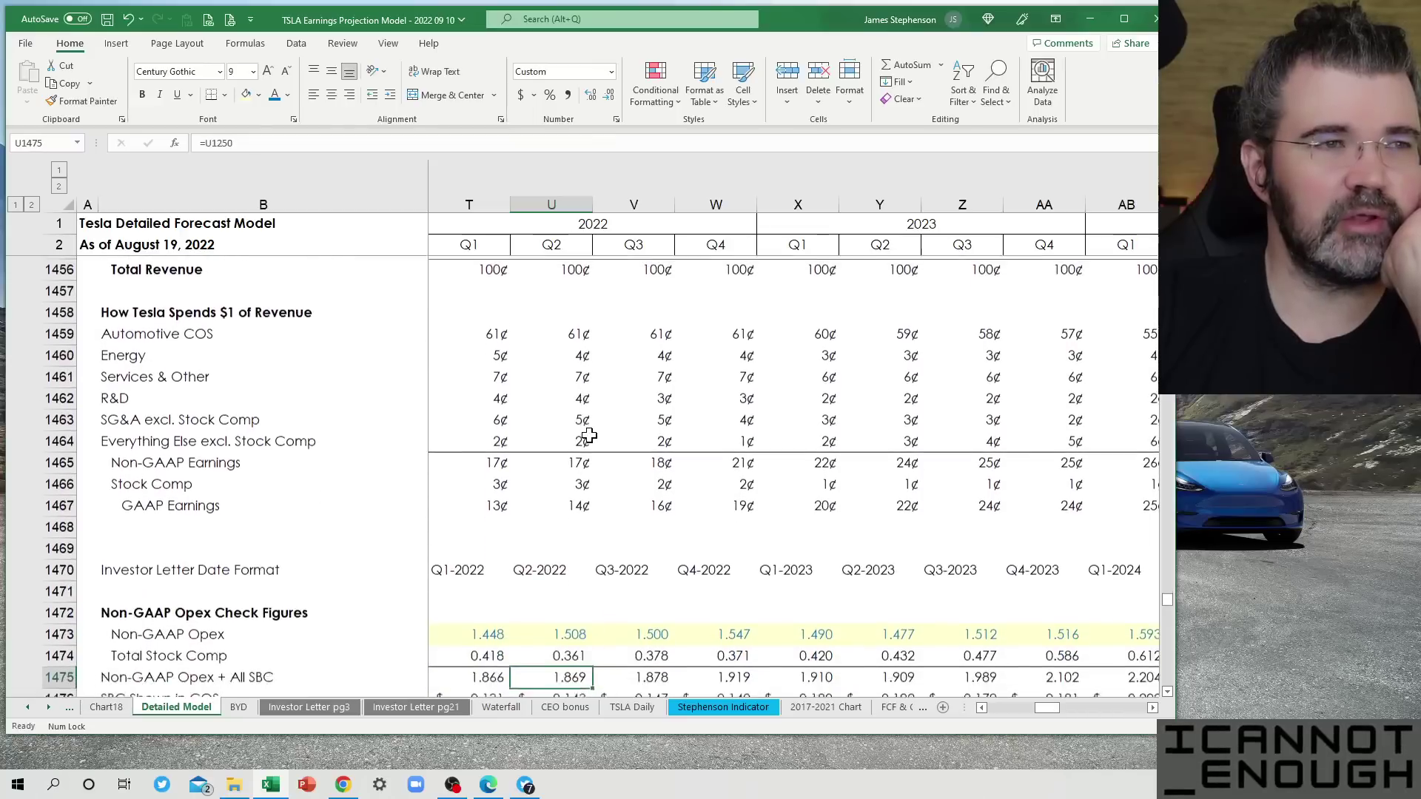
pyautogui.press('Down')
pyautogui.press('Down')
pyautogui.press('Down')
pyautogui.press('Down')
pyautogui.press('Down')
pyautogui.press('Down')
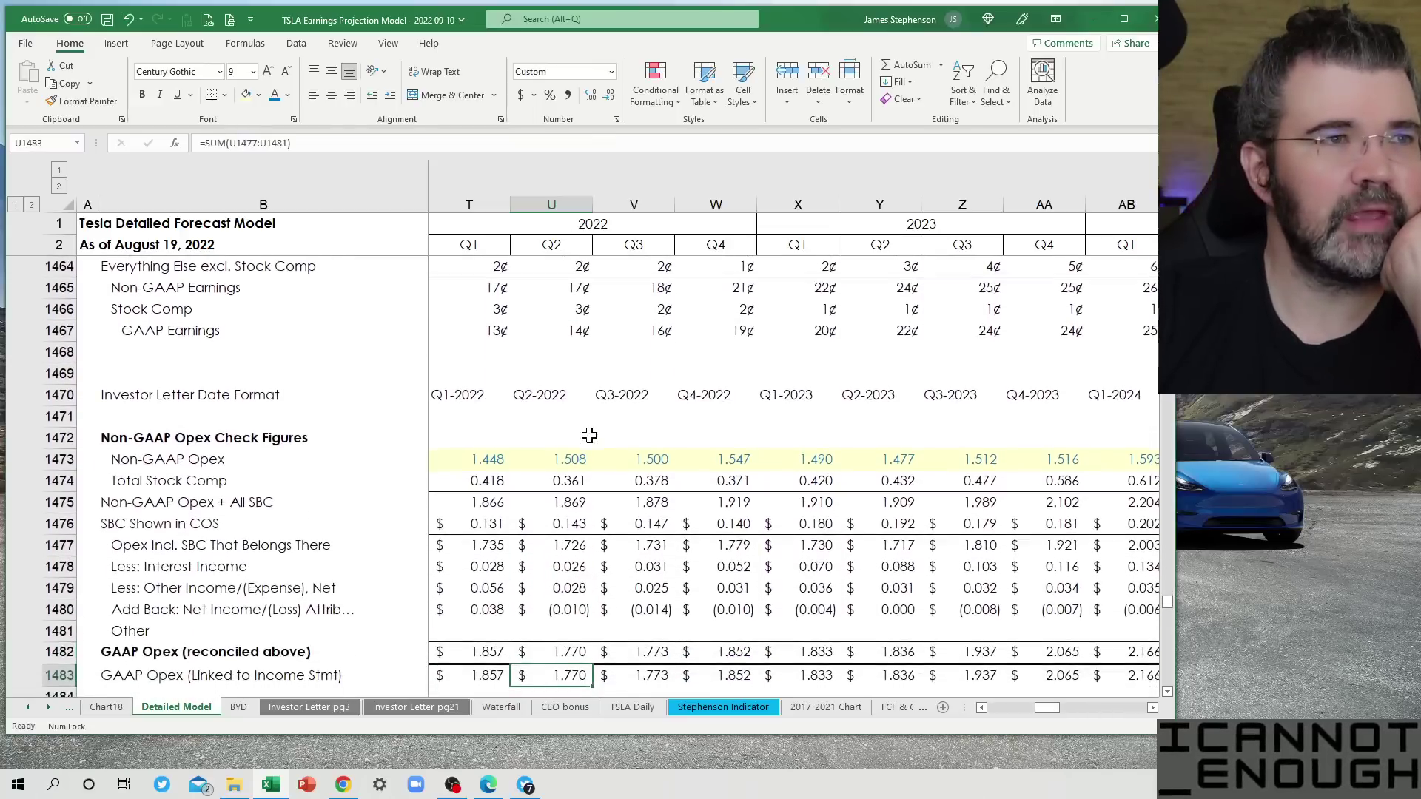
pyautogui.press('Down')
pyautogui.press('Down')
pyautogui.press('Down')
pyautogui.press('Down')
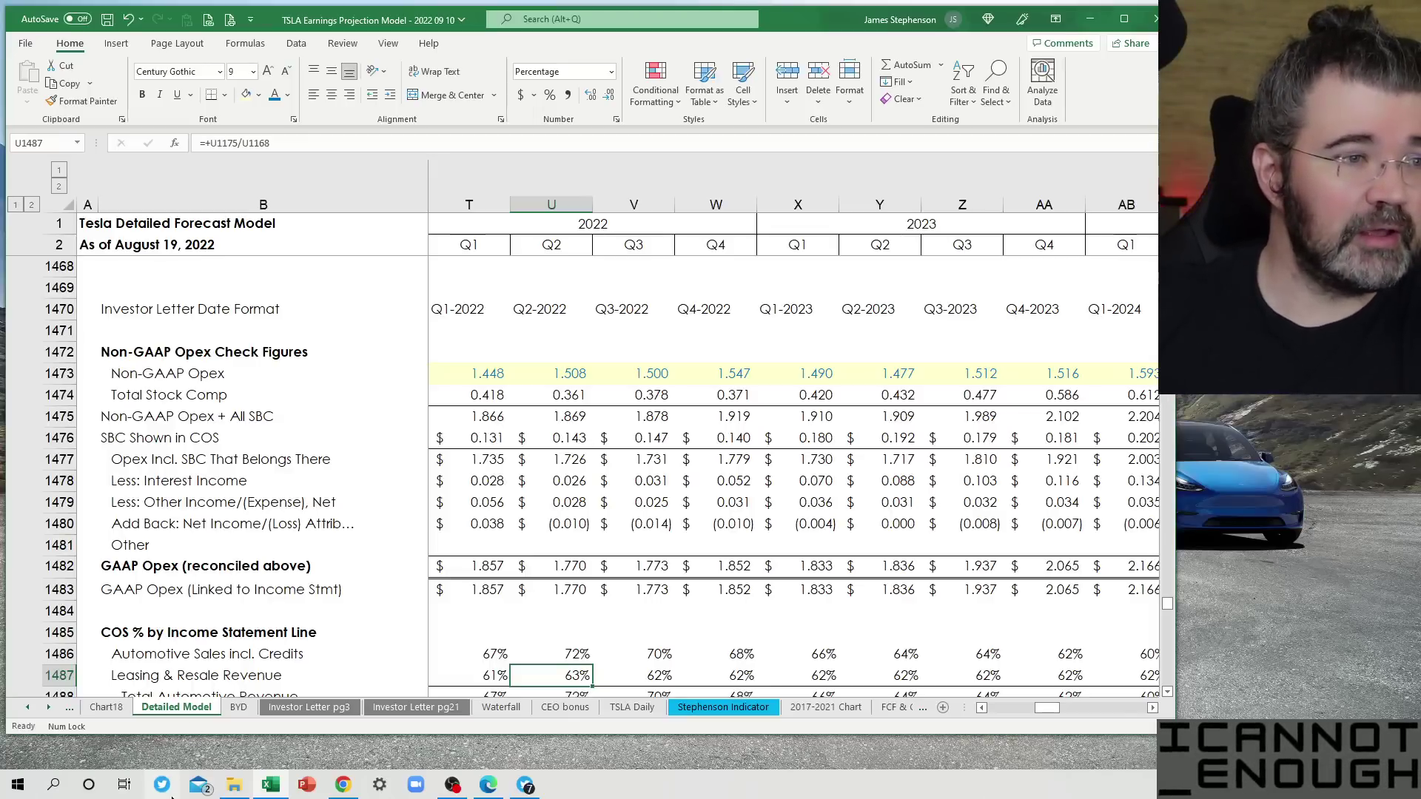
# Open the bookmarked TSLA forecast thread in Twitter and scroll down through it.
pyautogui.click(164, 788)
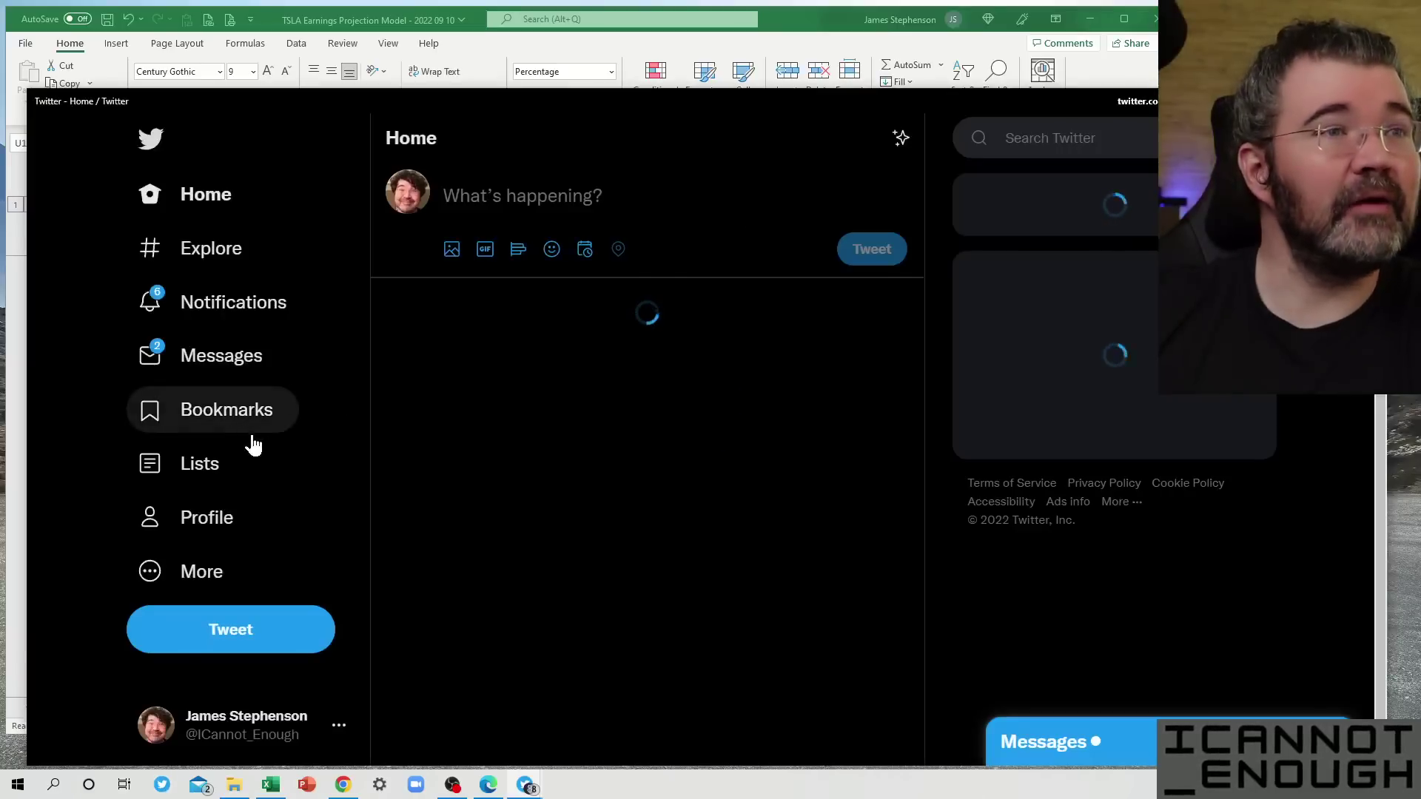
pyautogui.click(202, 431)
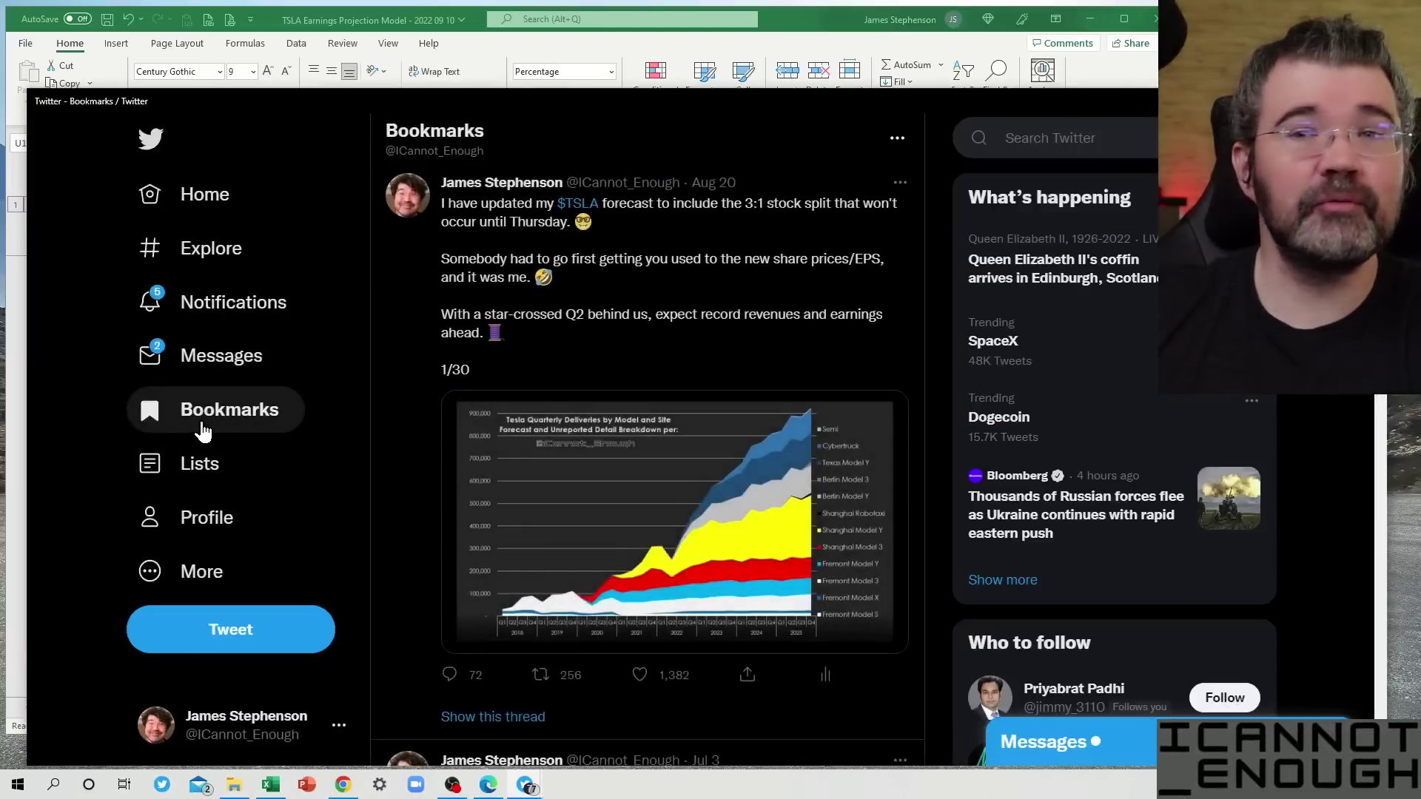
pyautogui.click(556, 313)
pyautogui.scroll(-20, 561, 314)
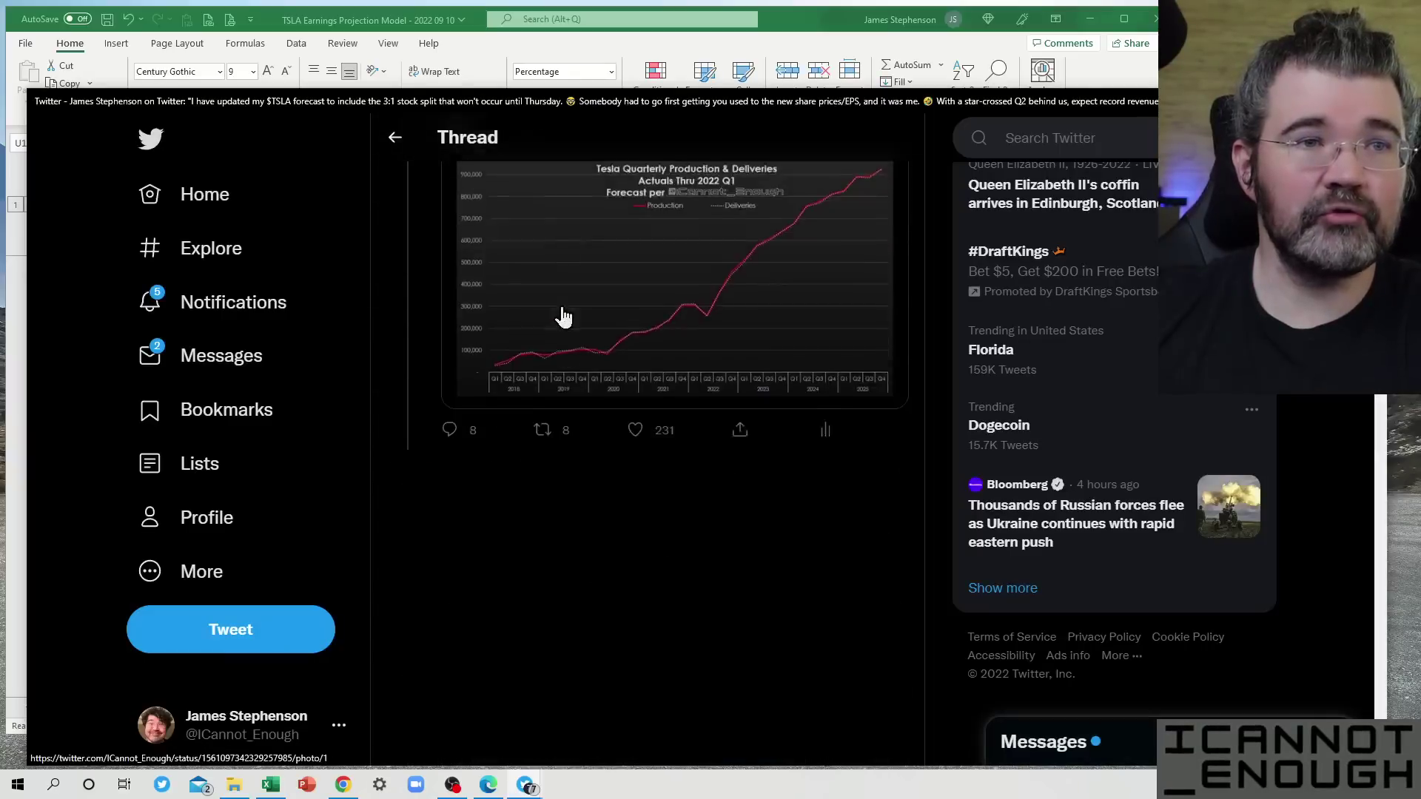
pyautogui.scroll(-20, 564, 320)
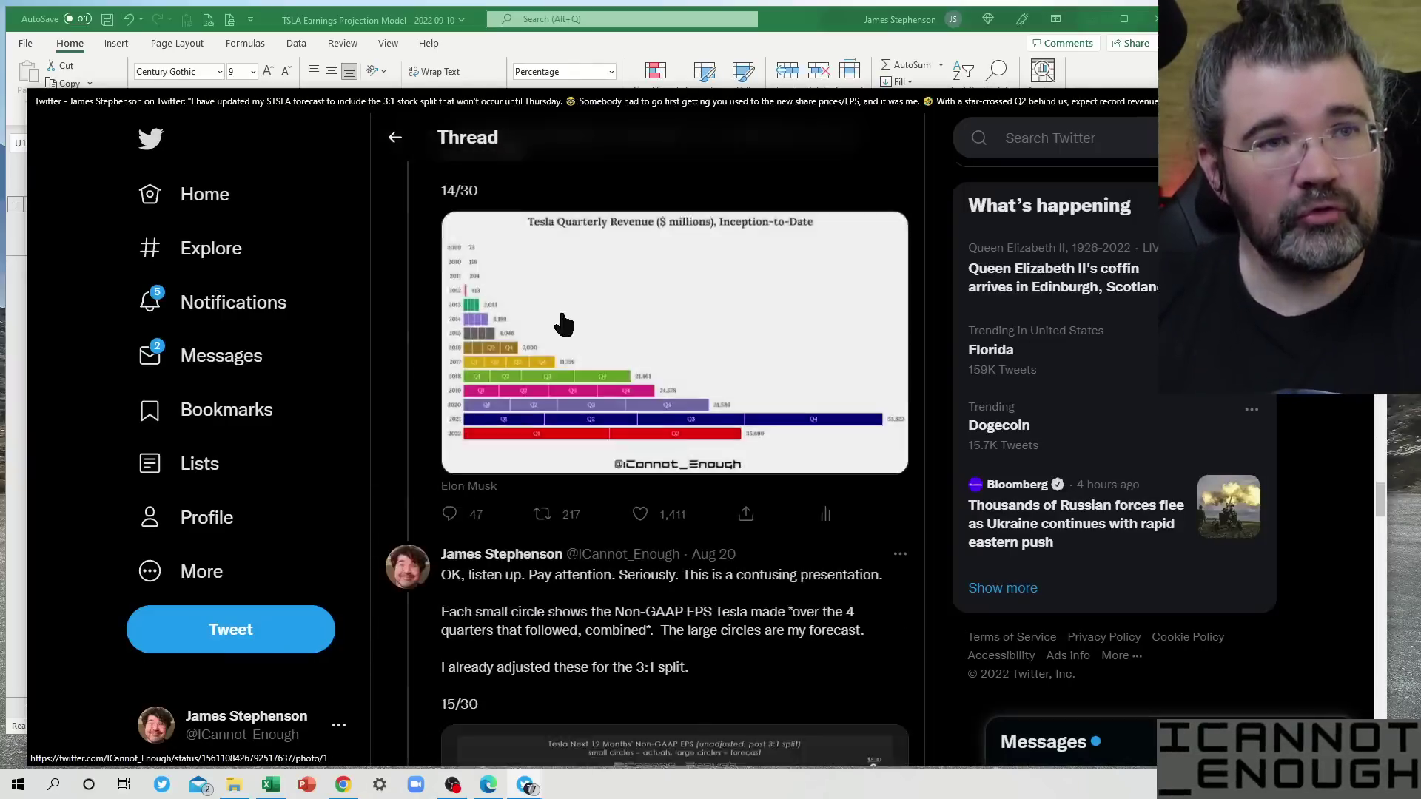
pyautogui.scroll(-20, 564, 320)
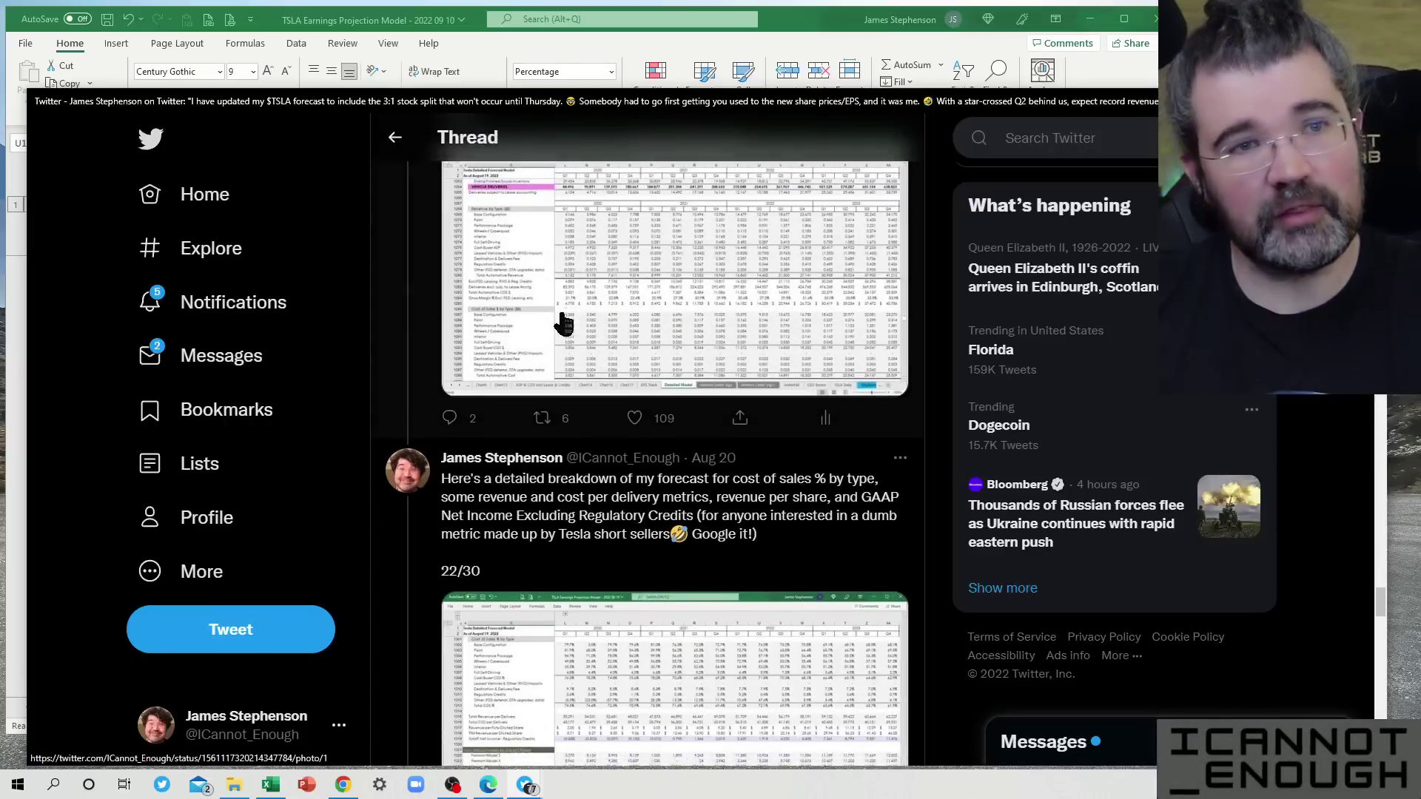
pyautogui.scroll(-15, 564, 319)
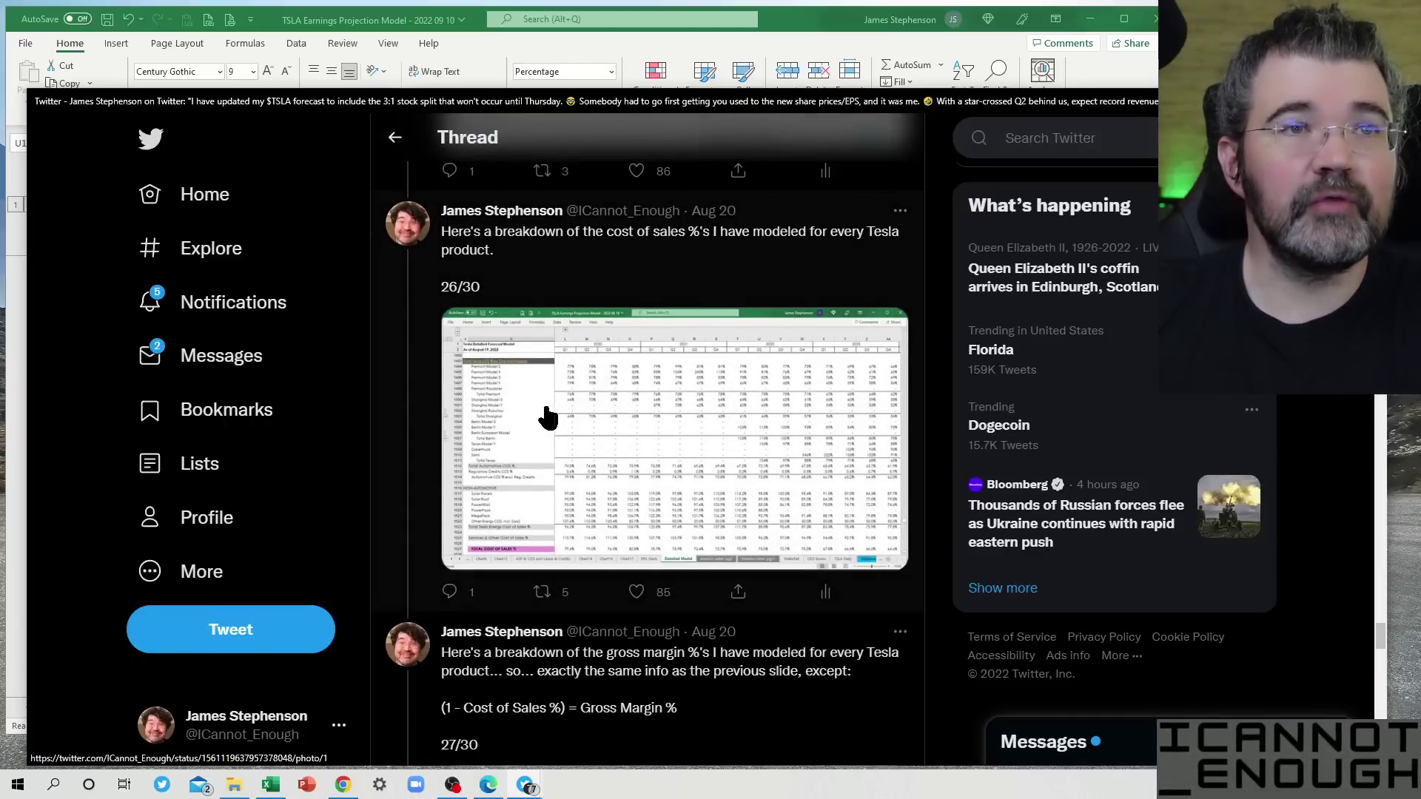
# View the cost of sales spreadsheet images full size, then return to the Excel workbook.
pyautogui.click(547, 417)
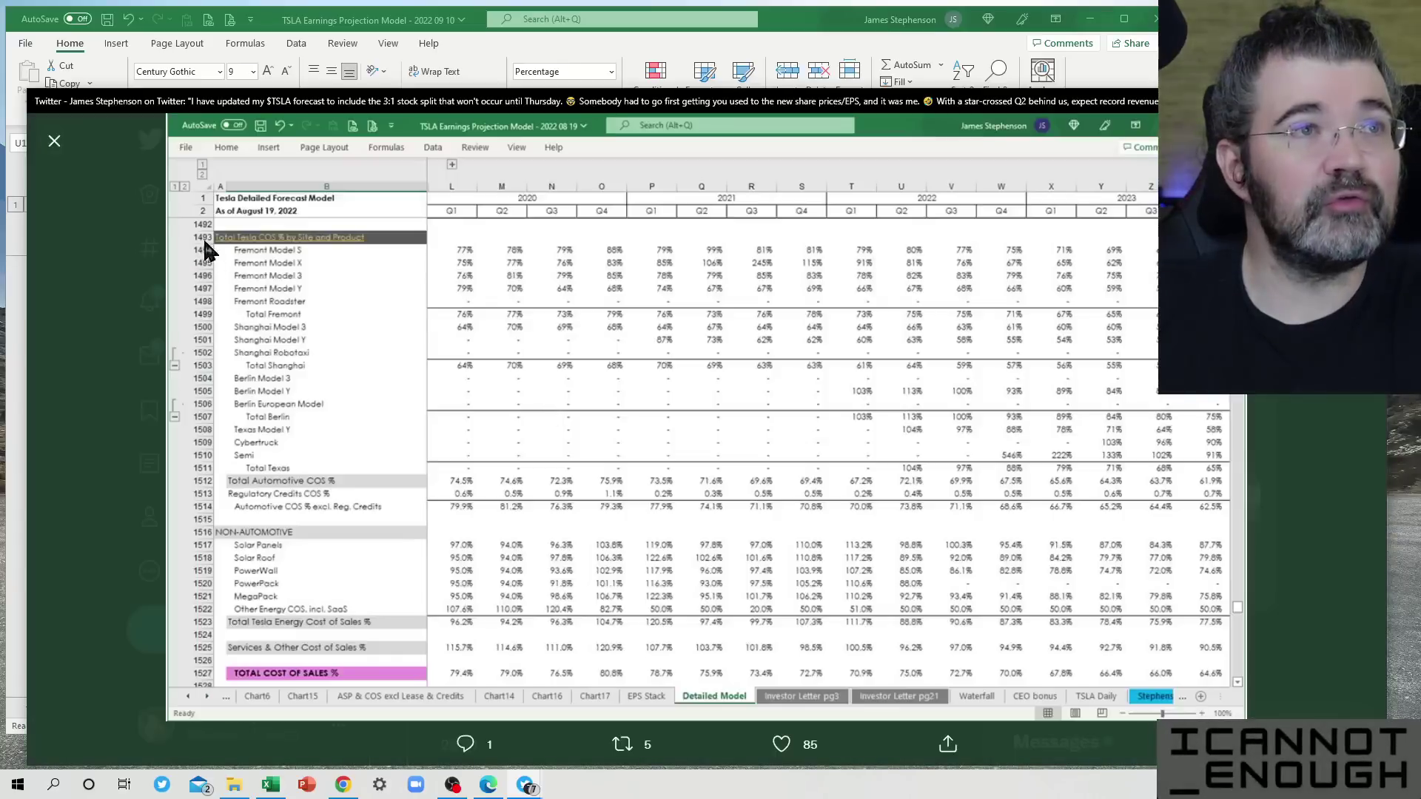
pyautogui.click(54, 140)
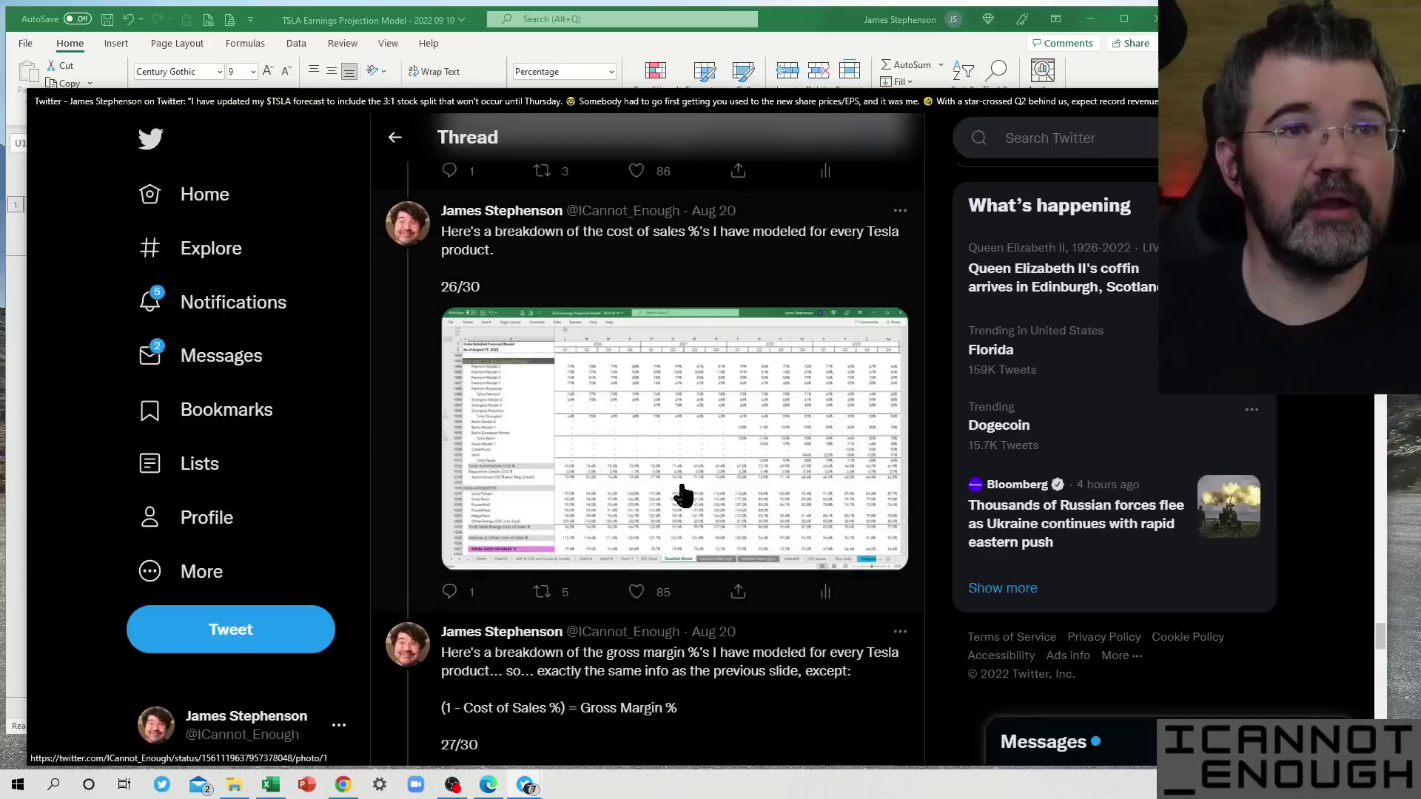
pyautogui.scroll(5, 682, 494)
pyautogui.scroll(2, 681, 495)
pyautogui.click(680, 485)
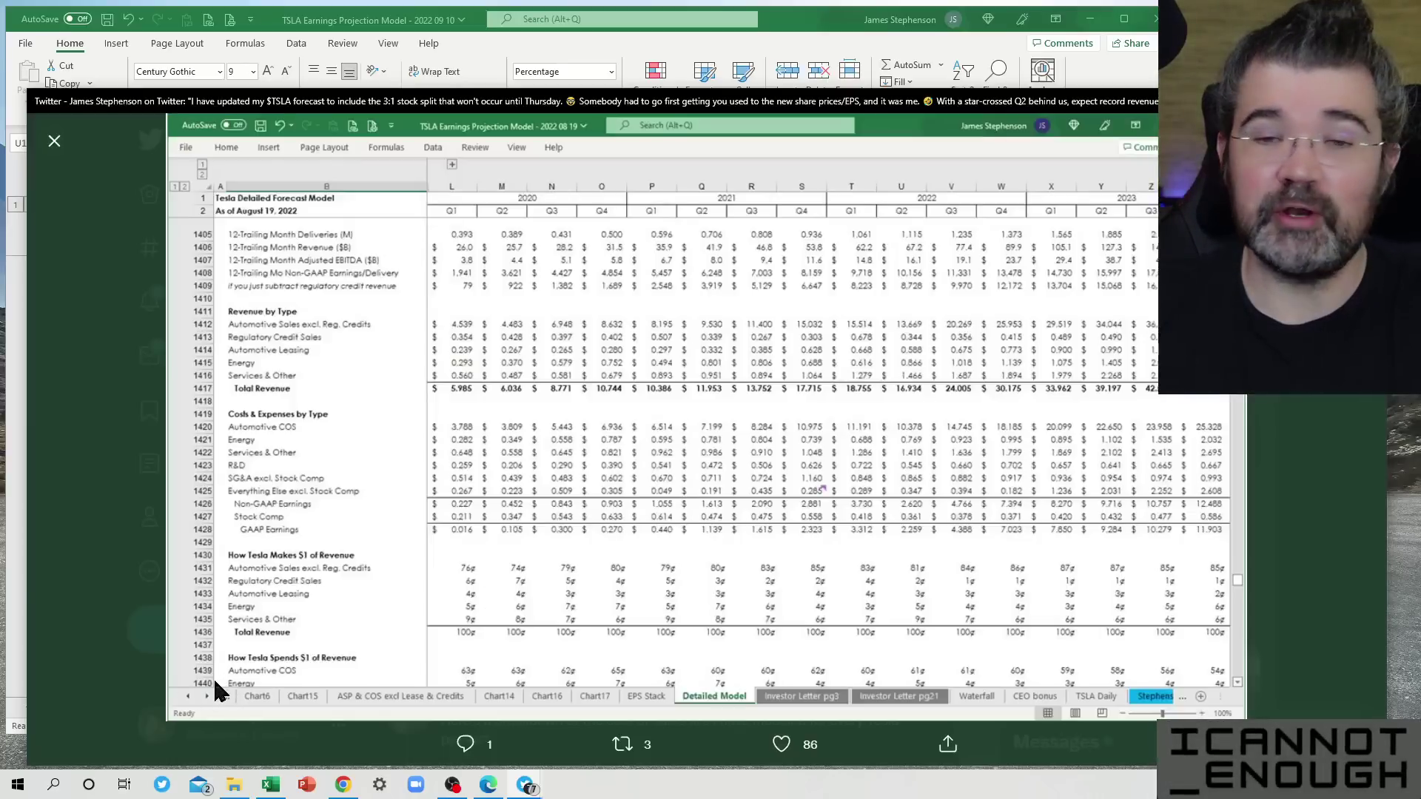
pyautogui.click(54, 141)
pyautogui.click(790, 23)
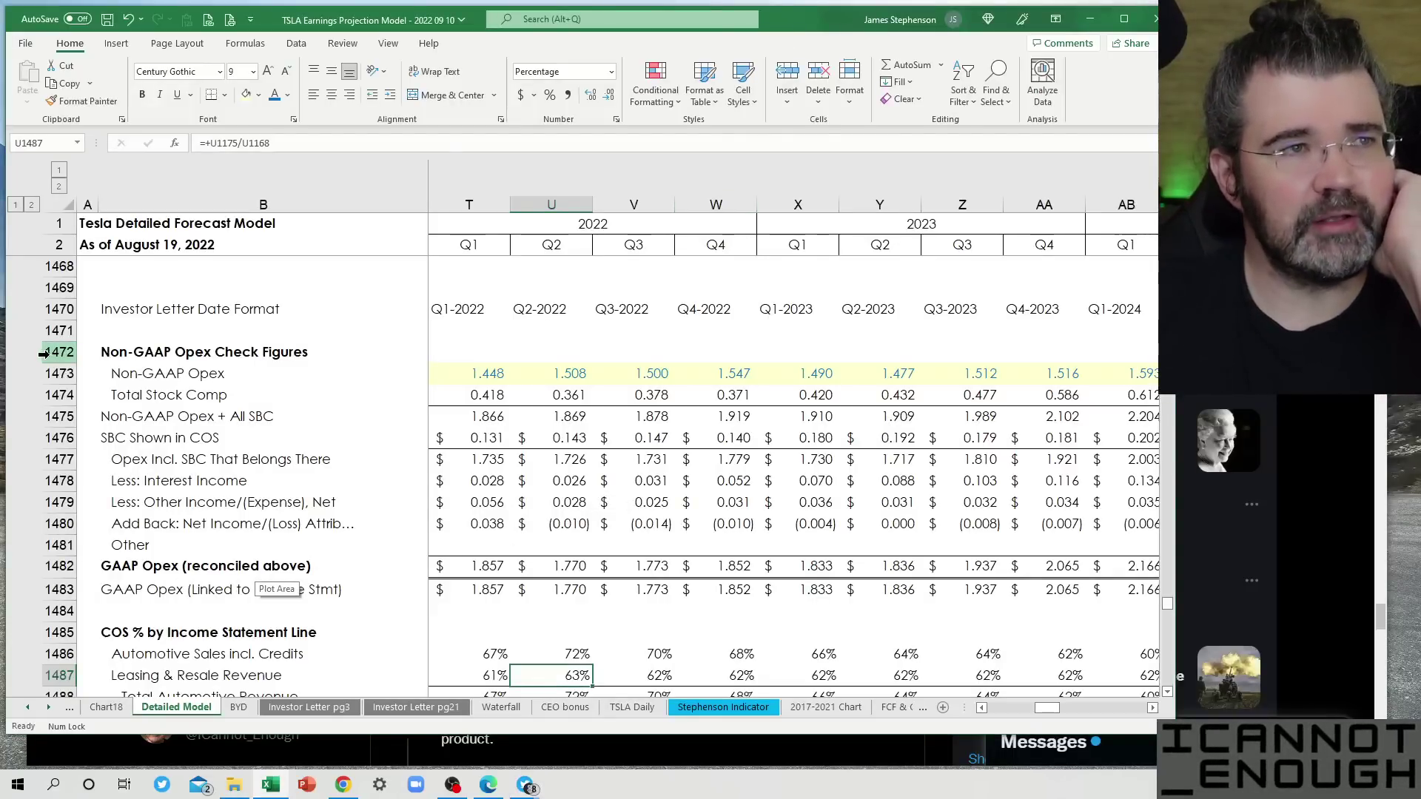
pyautogui.moveTo(45, 354); pyautogui.dragTo(97, 586)
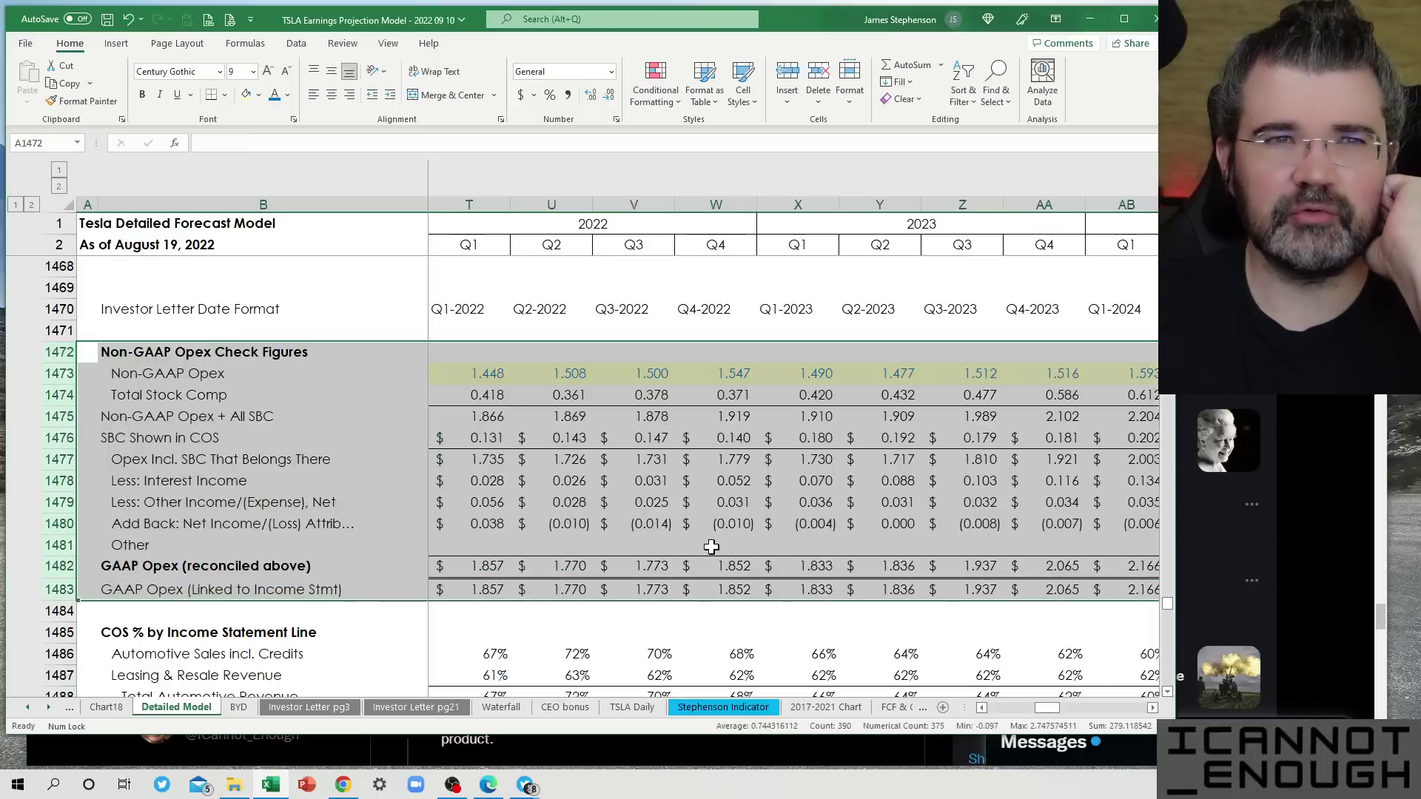
pyautogui.click(314, 374)
pyautogui.click(475, 366)
pyautogui.click(561, 369)
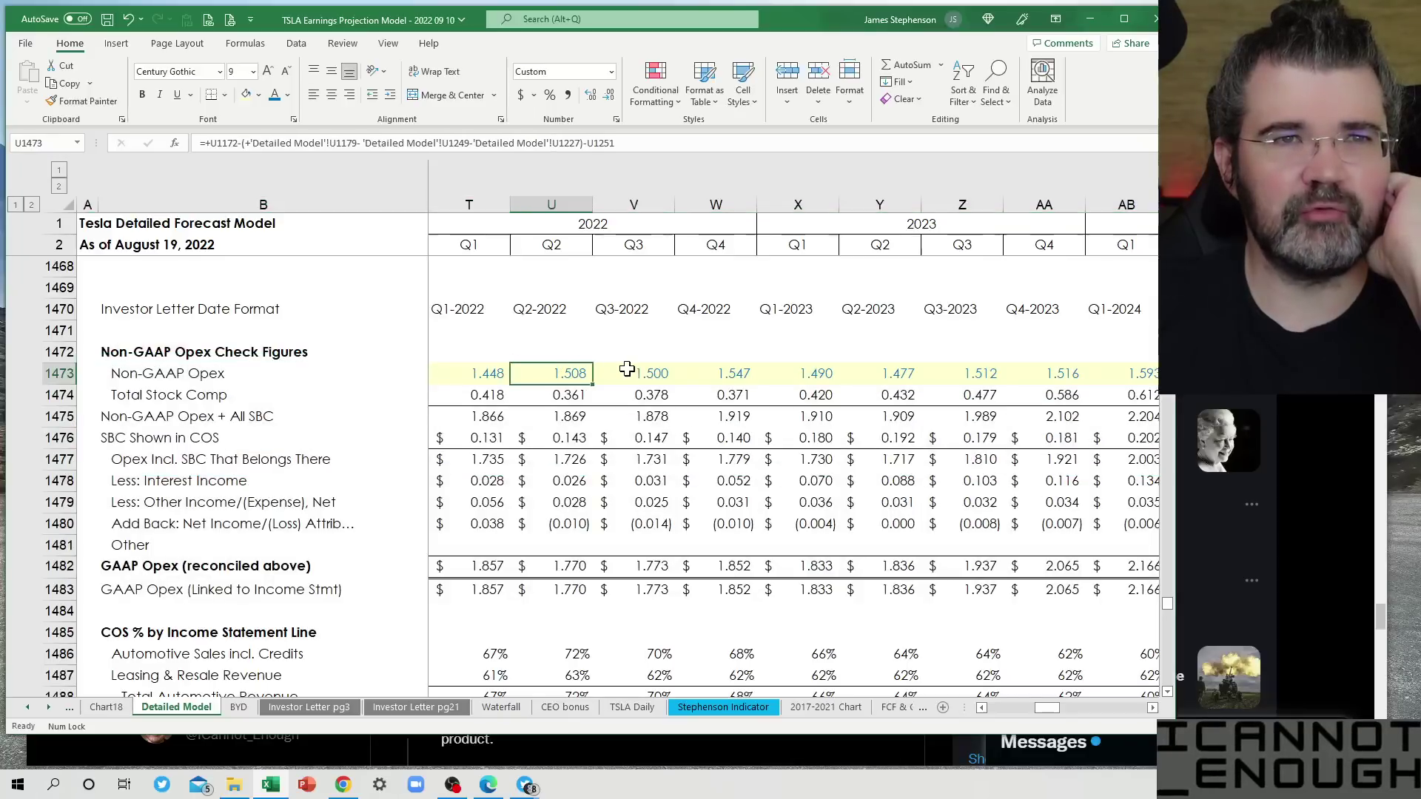
pyautogui.click(629, 370)
pyautogui.press('Right')
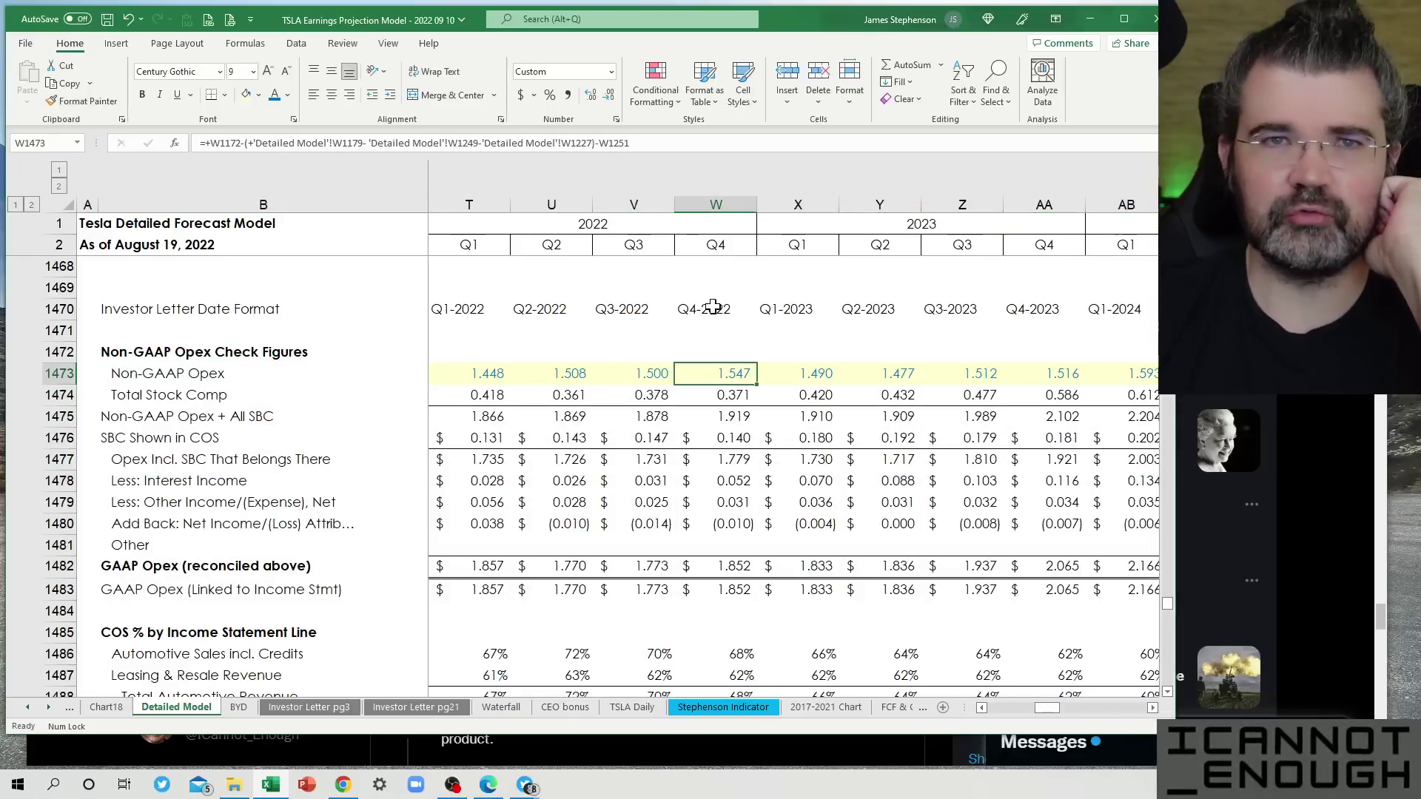
pyautogui.press('Down')
pyautogui.press('Down')
pyautogui.press('Down')
pyautogui.press('Up')
pyautogui.press('Up')
pyautogui.press('Up')
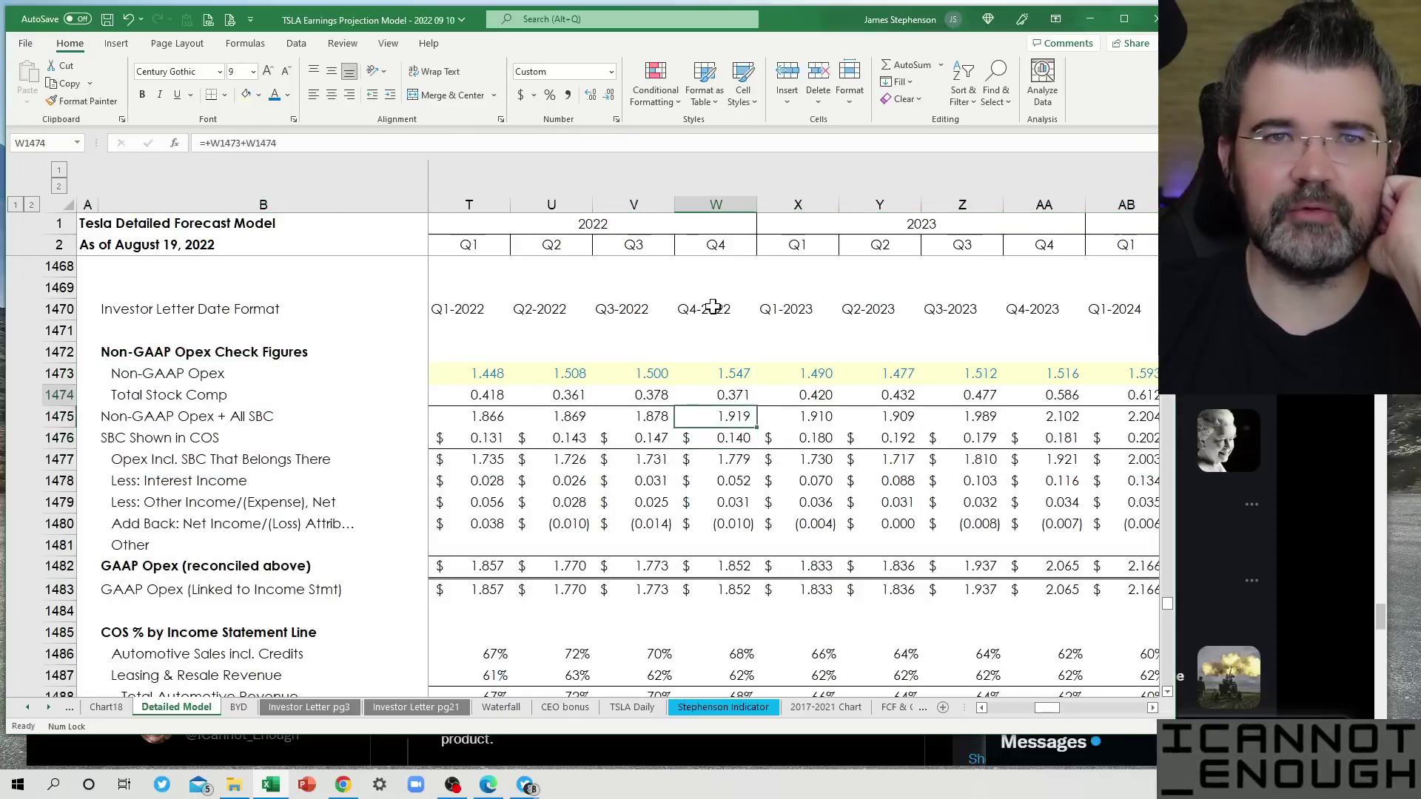
pyautogui.press('Down')
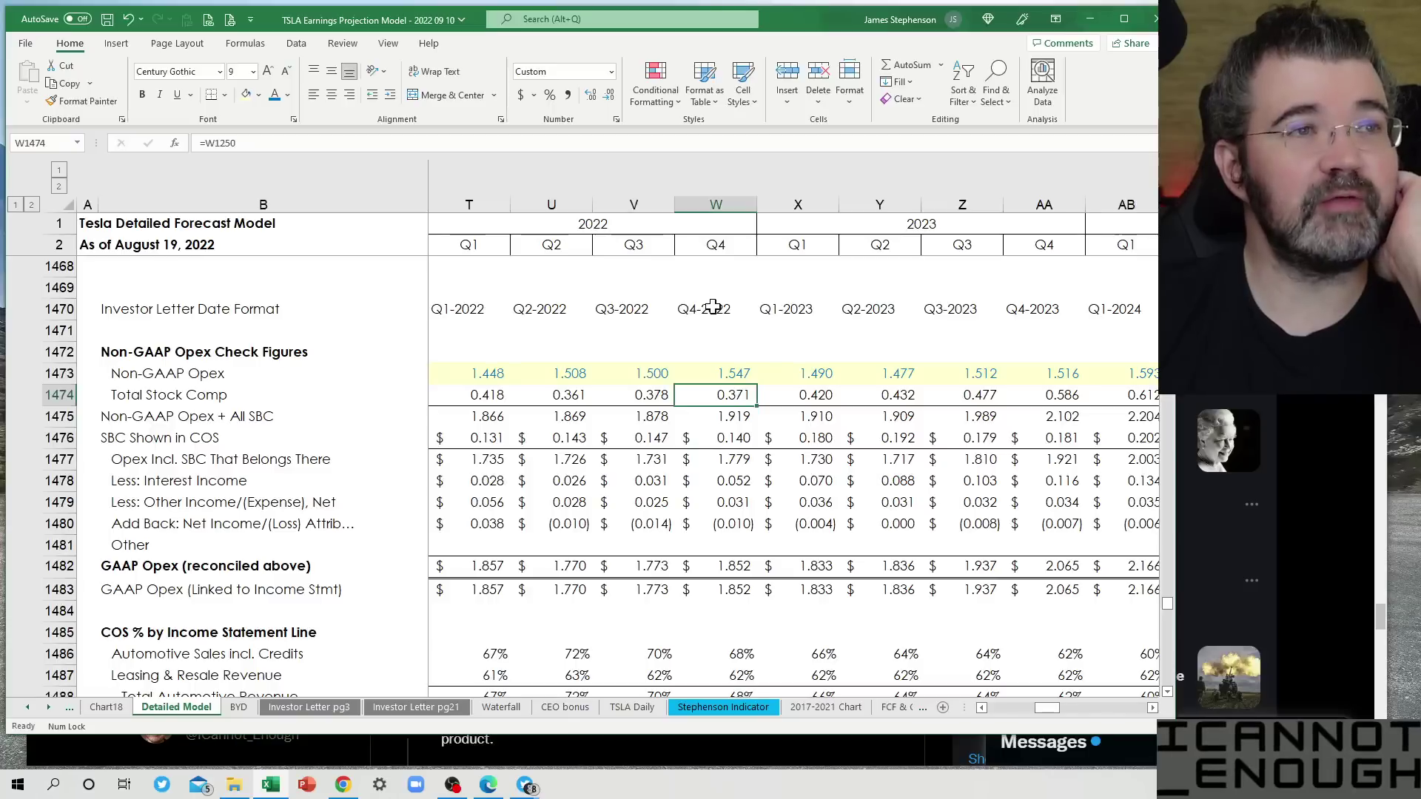
pyautogui.press('Down')
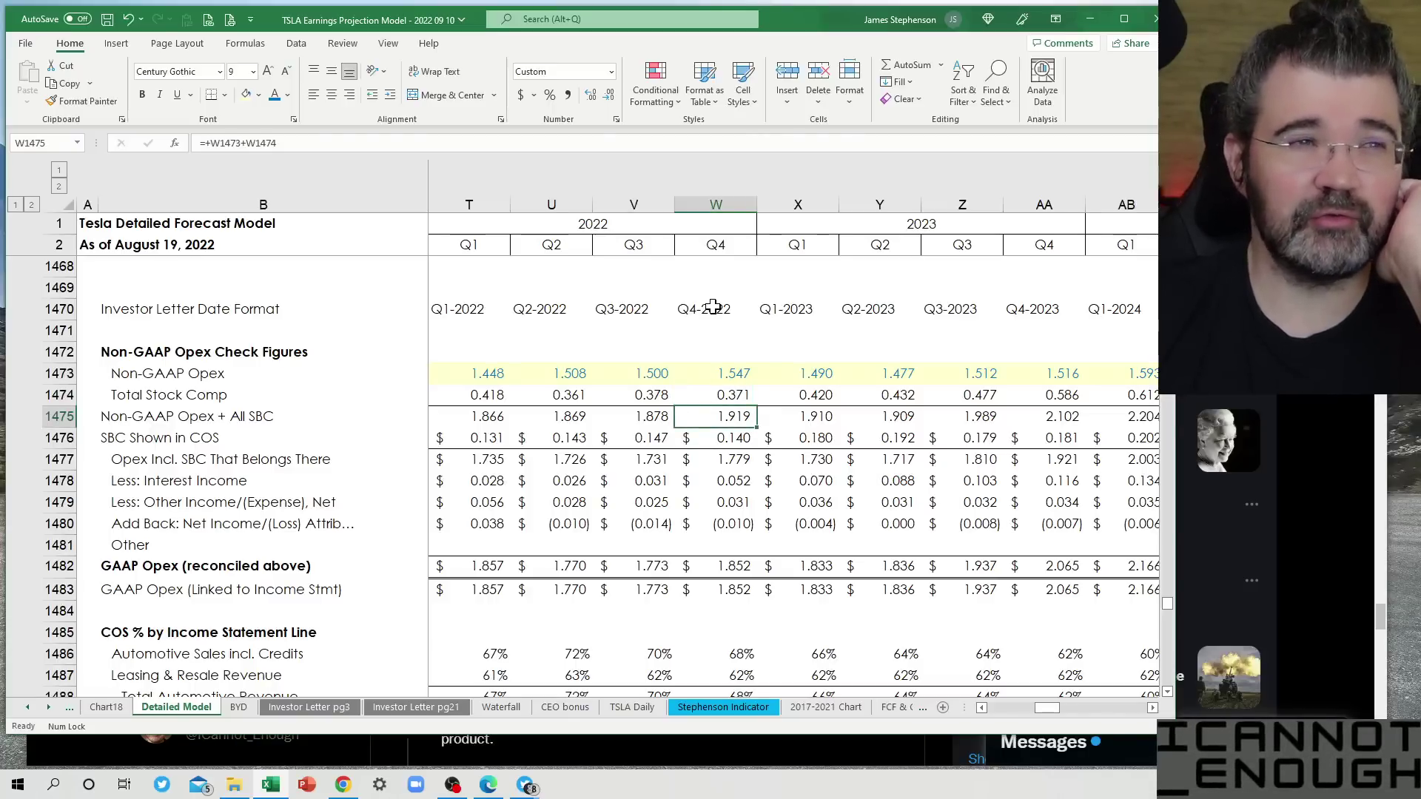
pyautogui.press('Down')
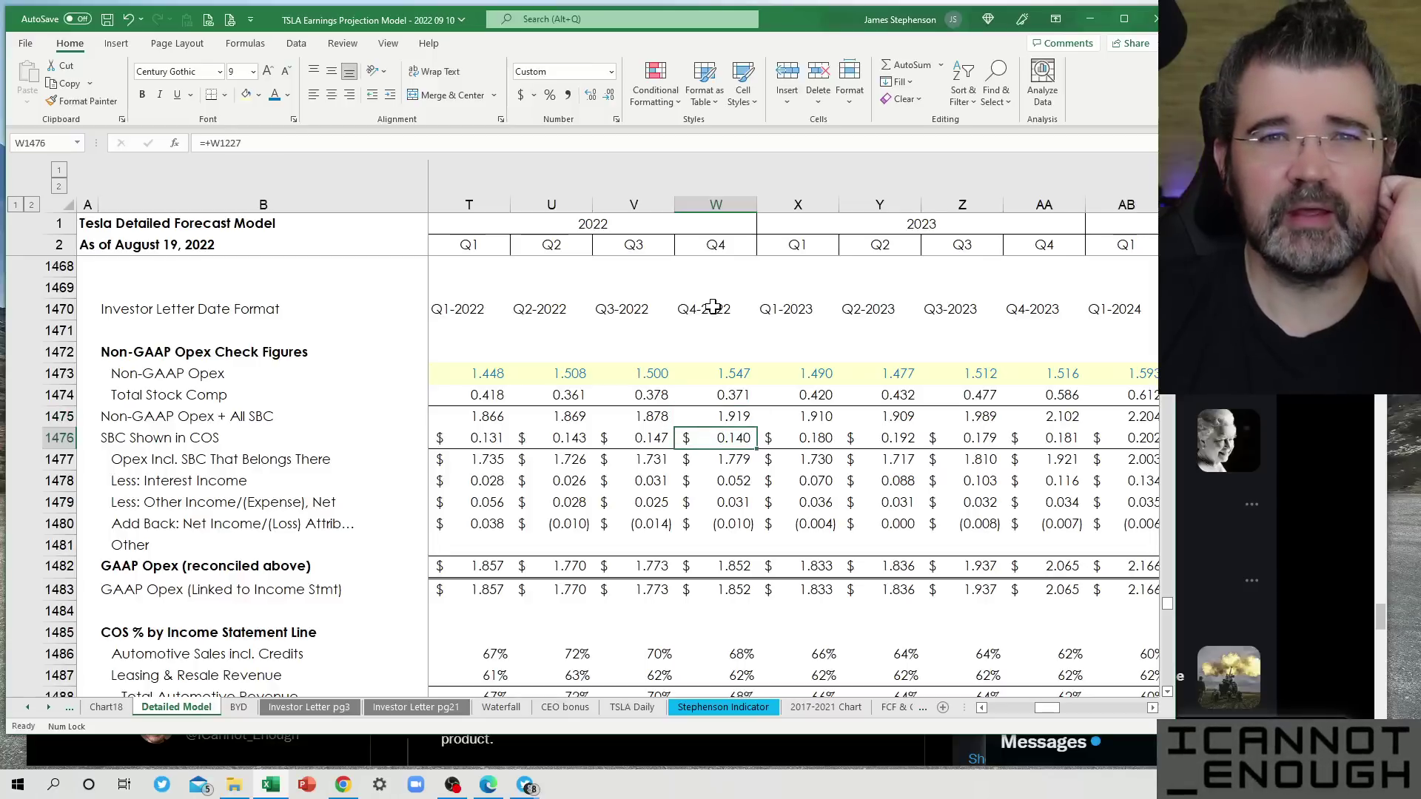
pyautogui.press('Down')
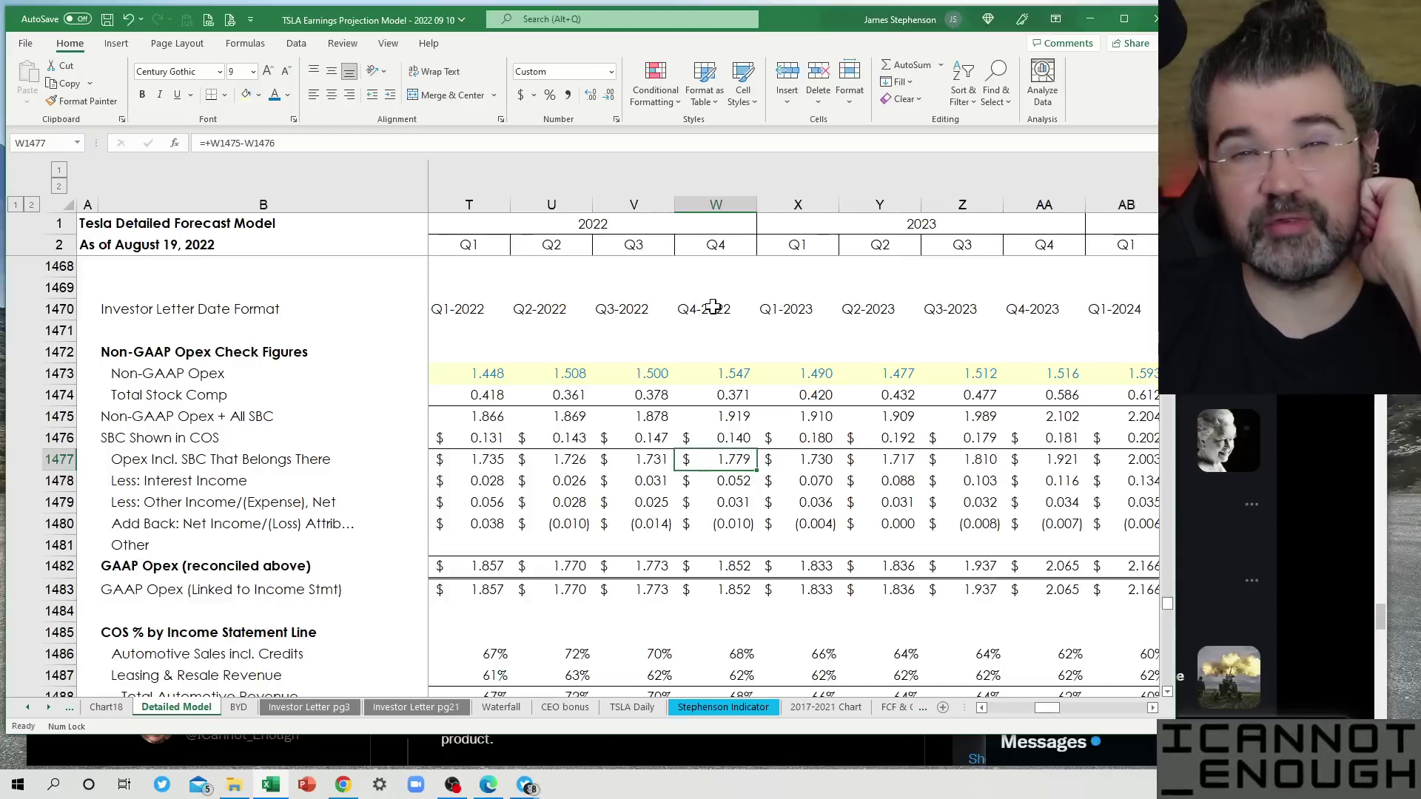
pyautogui.press('Up')
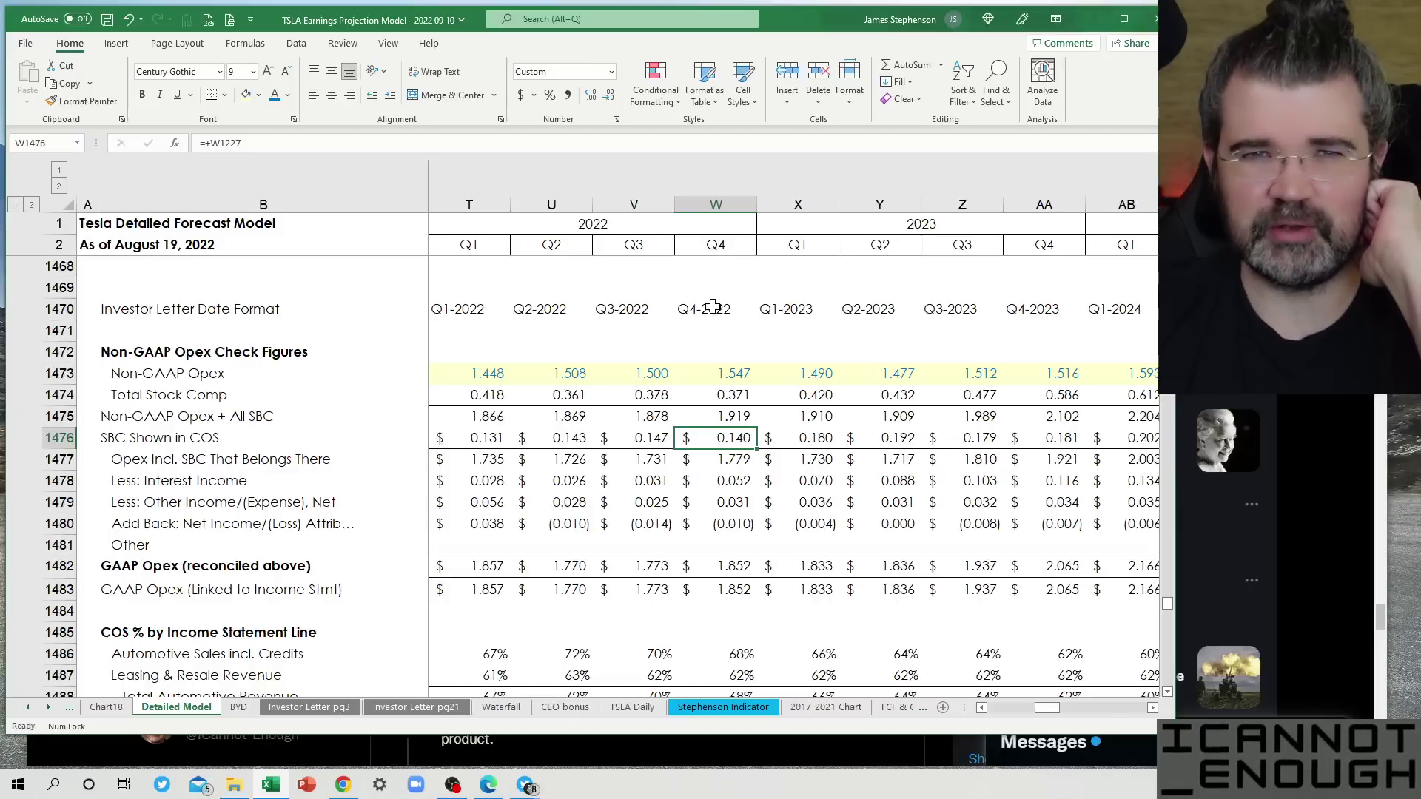
pyautogui.press('Down')
pyautogui.press('Down')
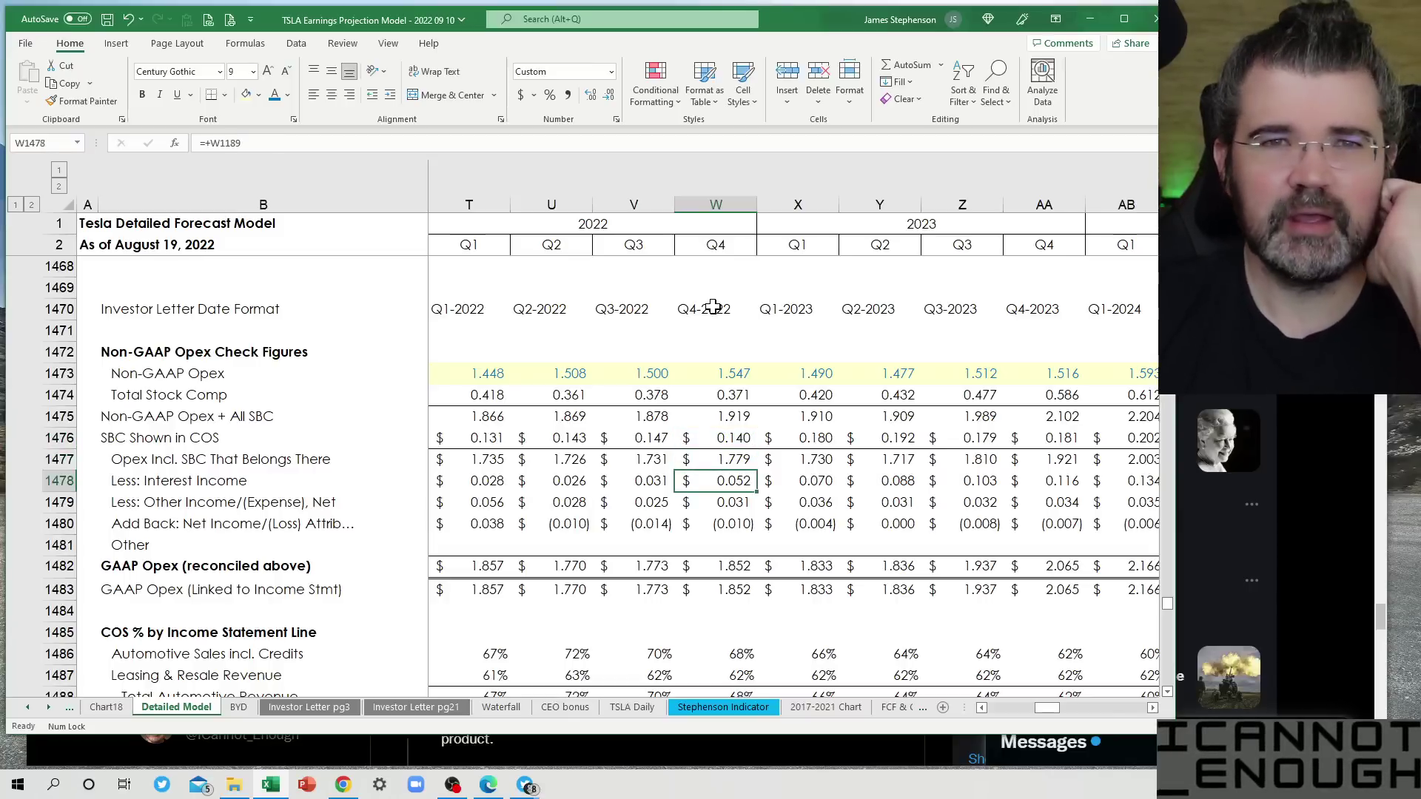
pyautogui.press('Down')
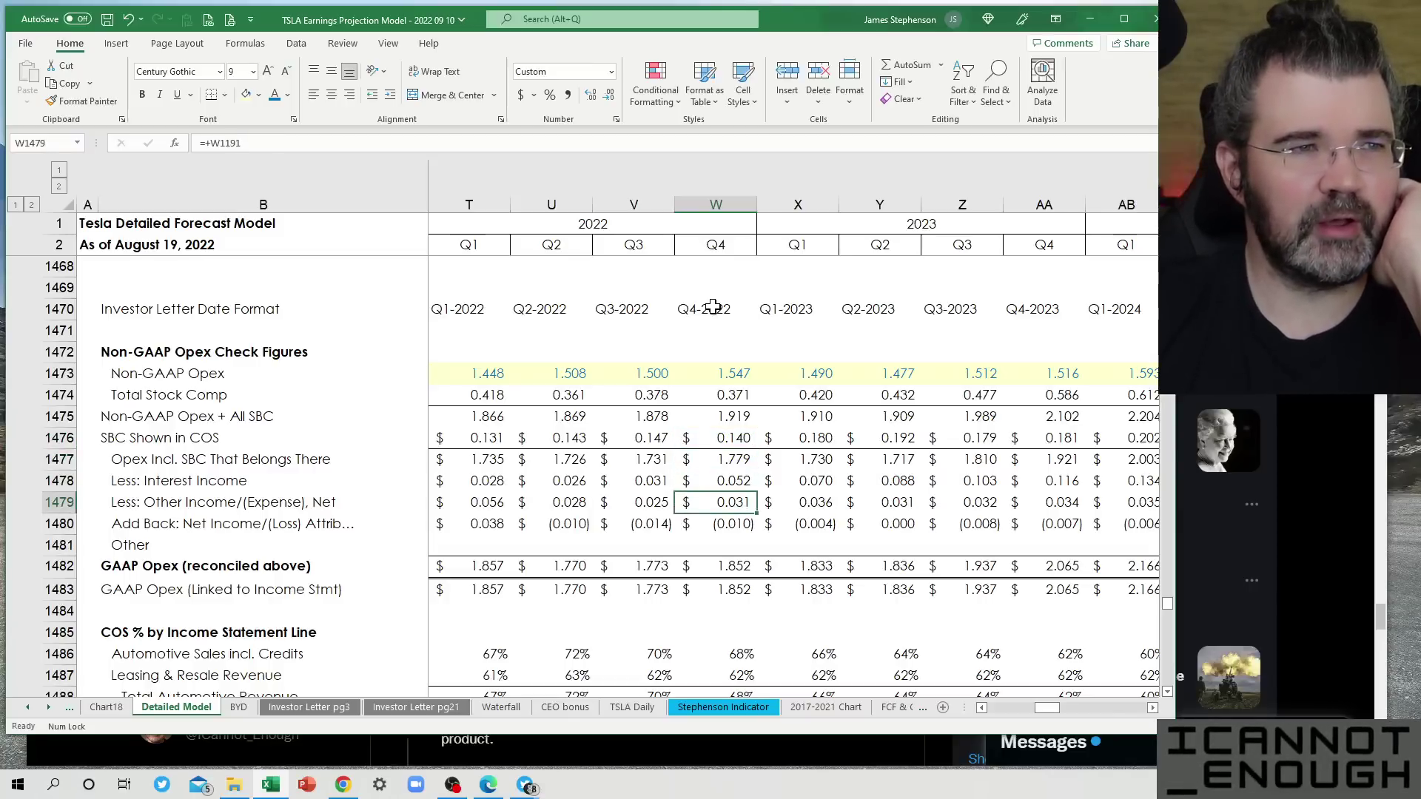
pyautogui.press('Down')
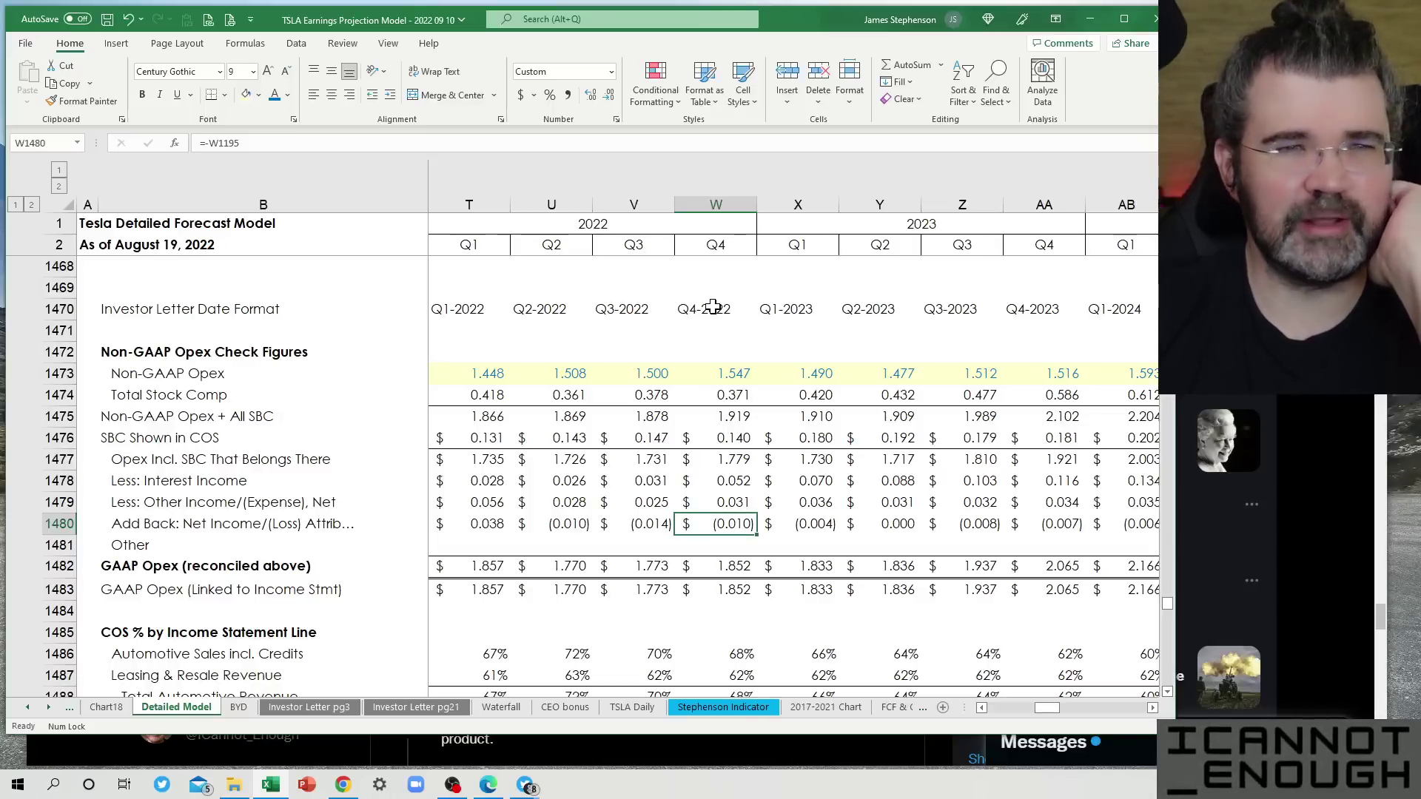
pyautogui.press('Down')
pyautogui.press('Down')
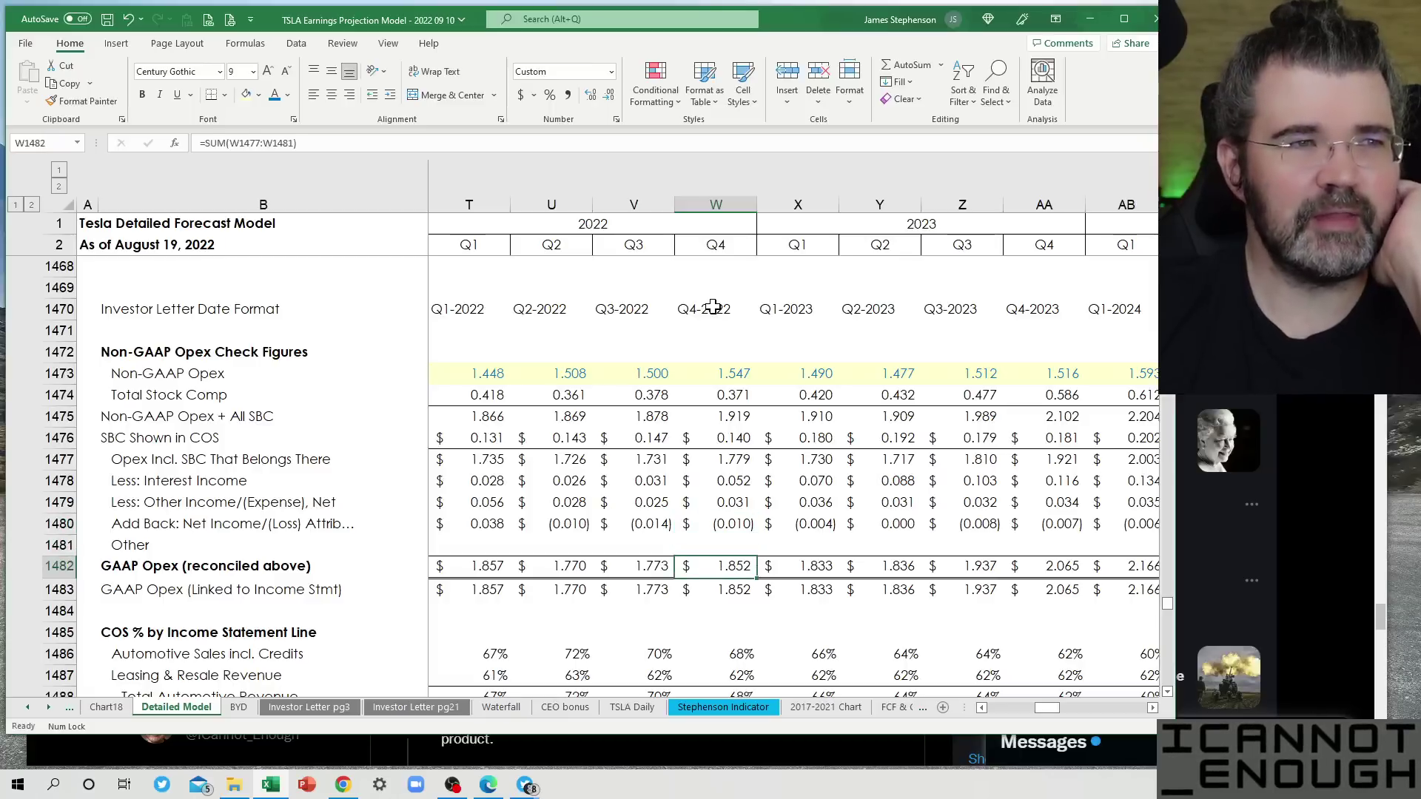
pyautogui.click(247, 145)
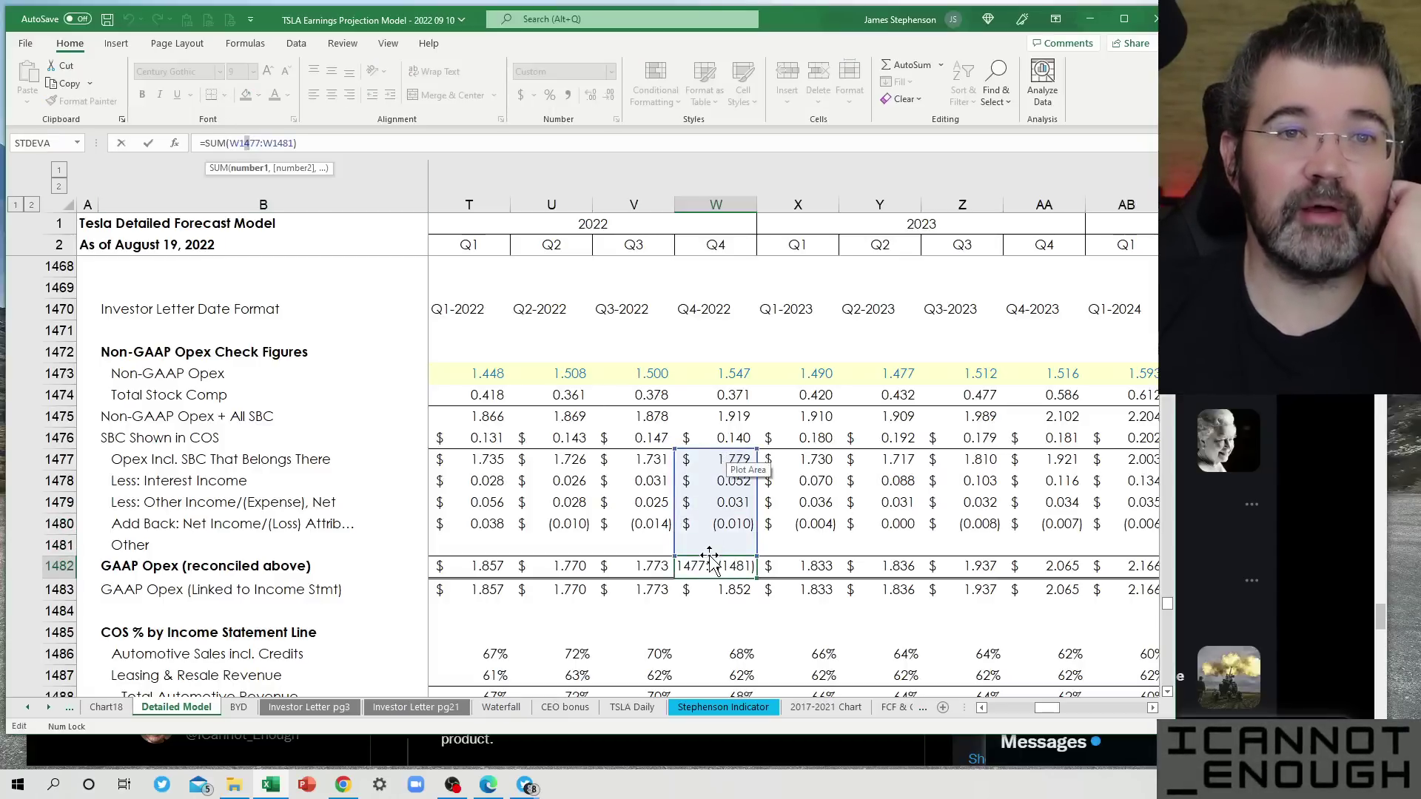
pyautogui.press('Return')
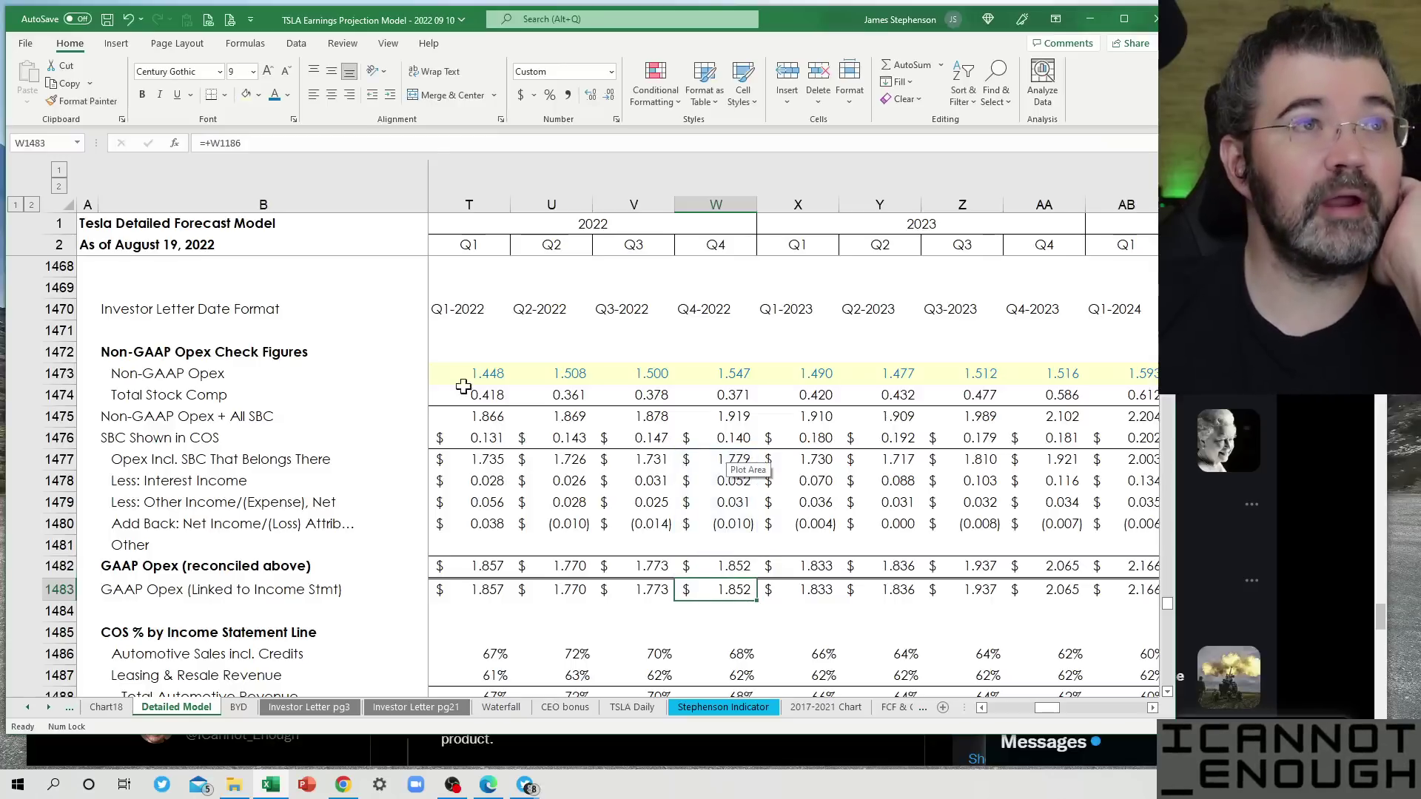
pyautogui.click(259, 145)
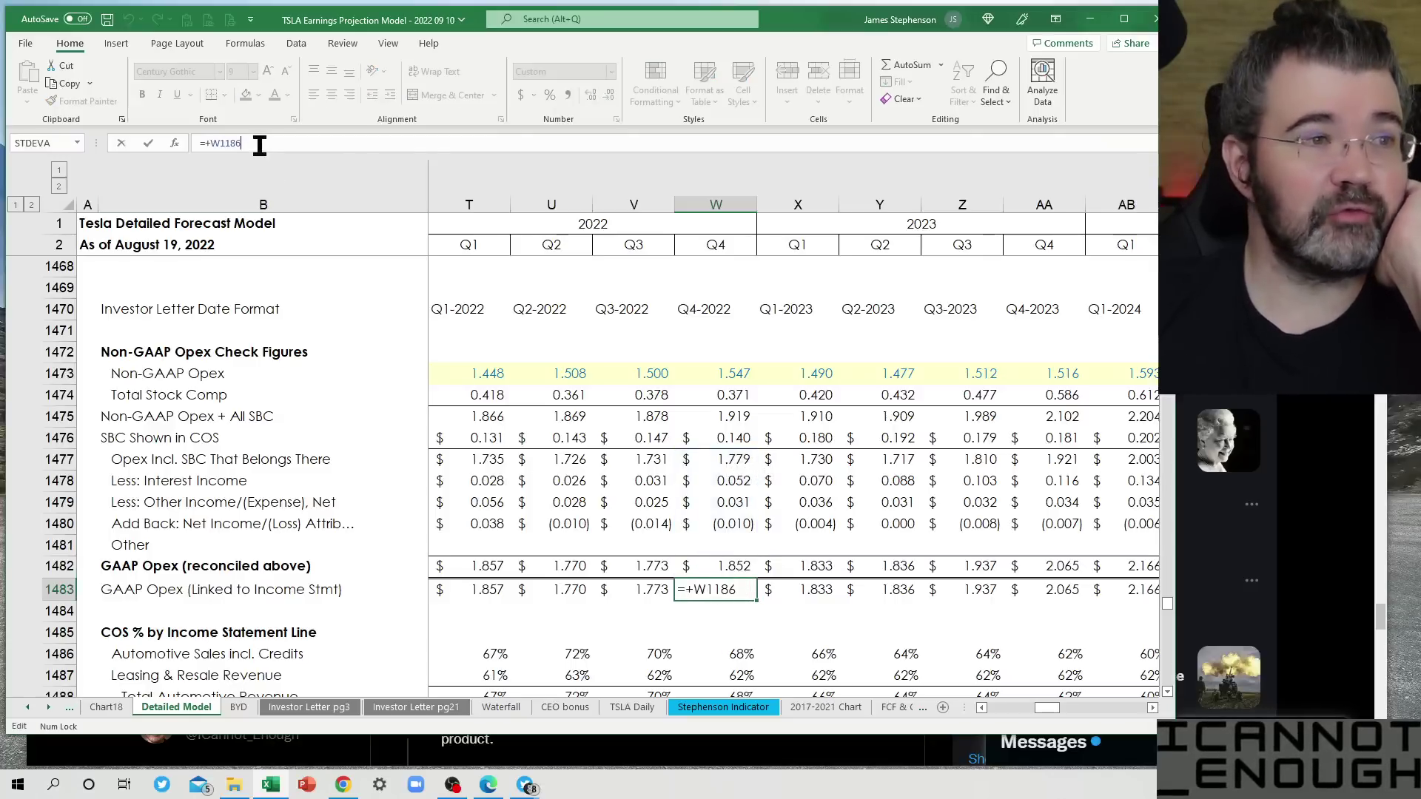
pyautogui.press('Escape')
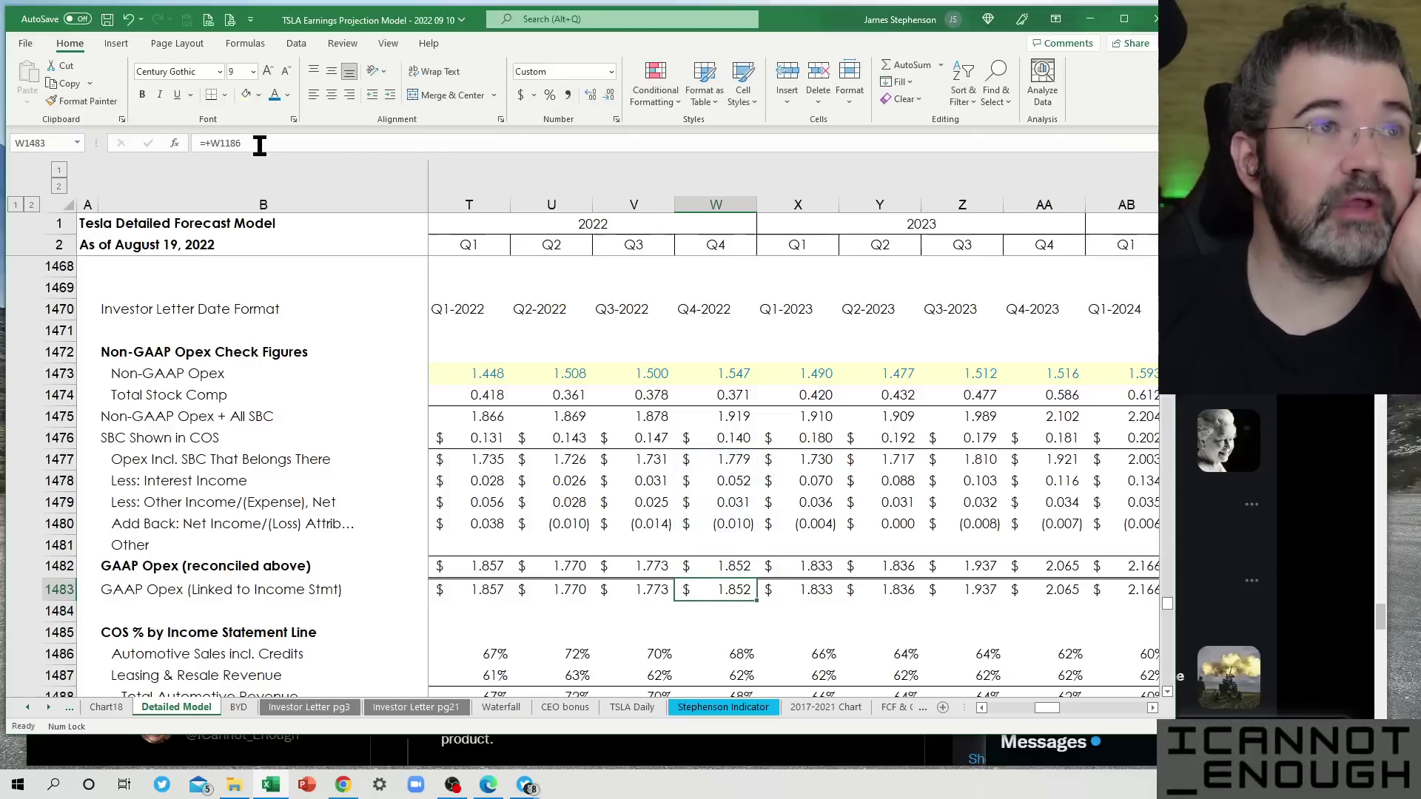
pyautogui.doubleClick(721, 590)
pyautogui.scroll(2, 721, 544)
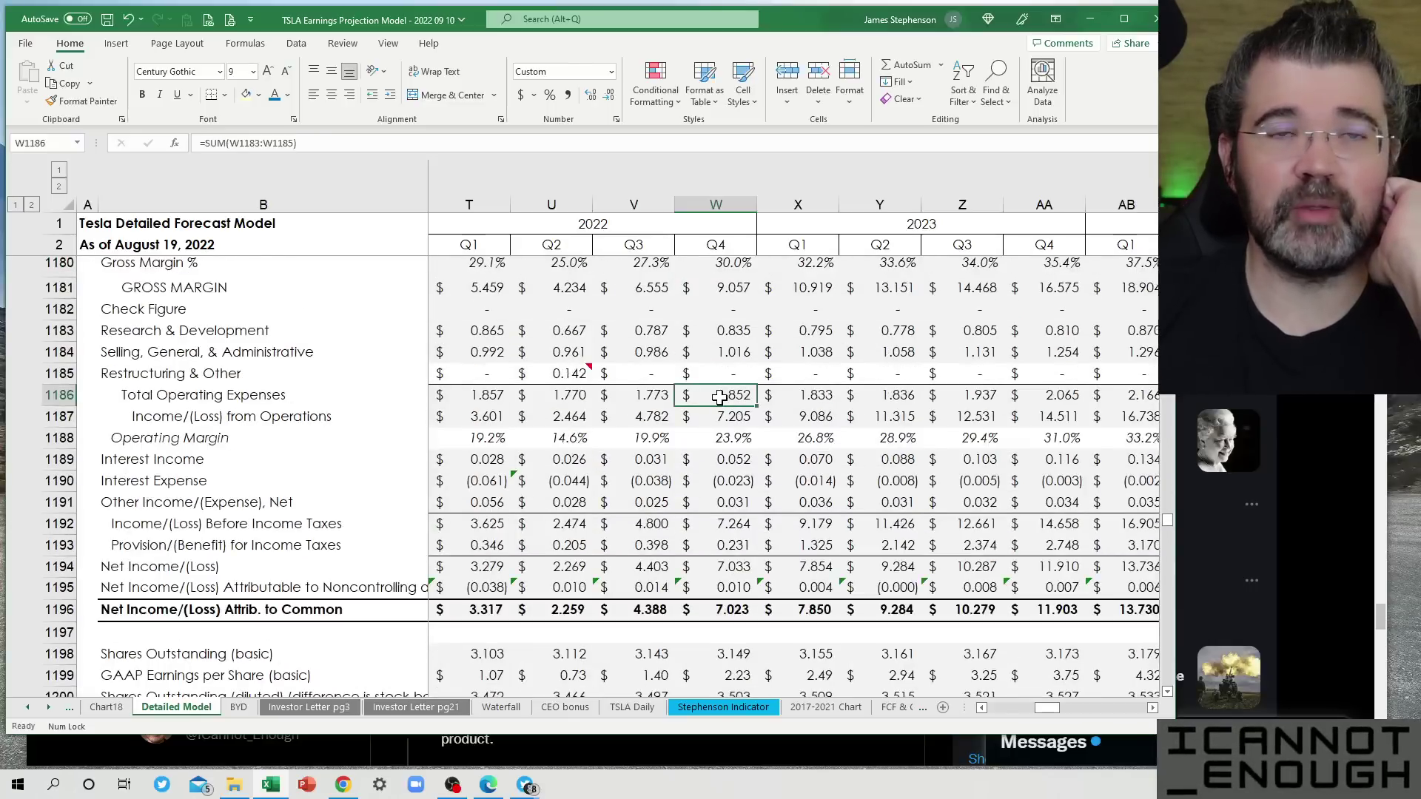
pyautogui.scroll(5, 747, 440)
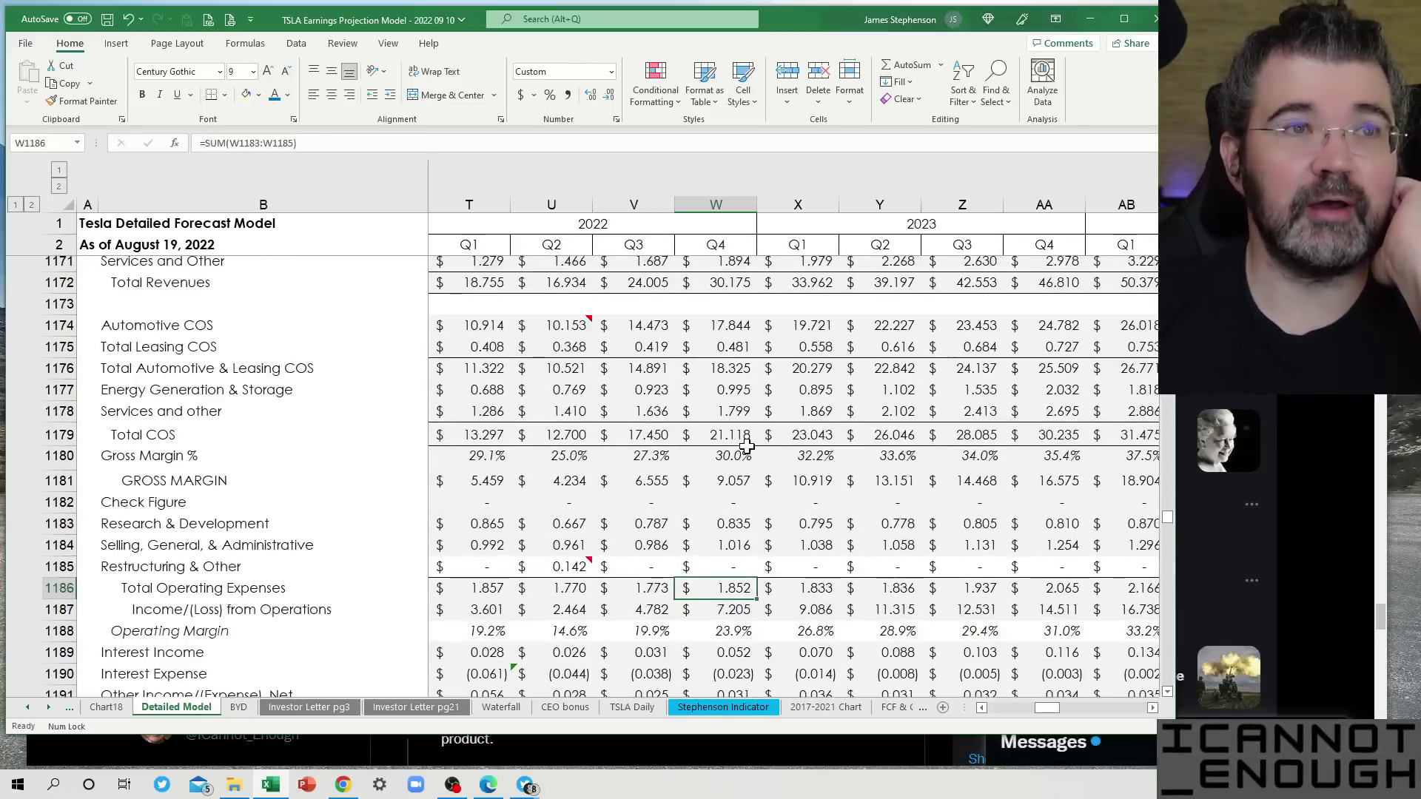
pyautogui.scroll(1, 746, 447)
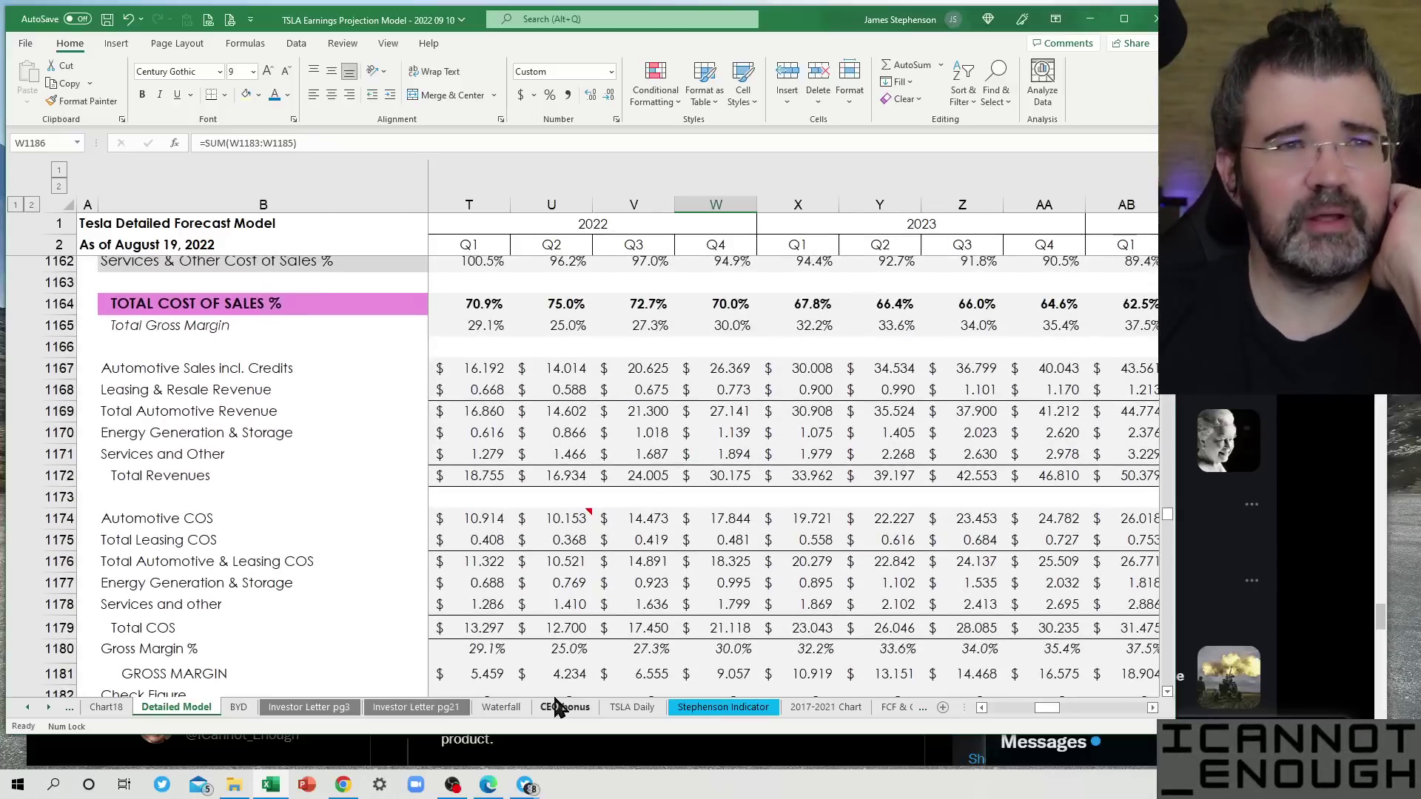
pyautogui.scroll(-6, 716, 510)
pyautogui.scroll(-20, 716, 510)
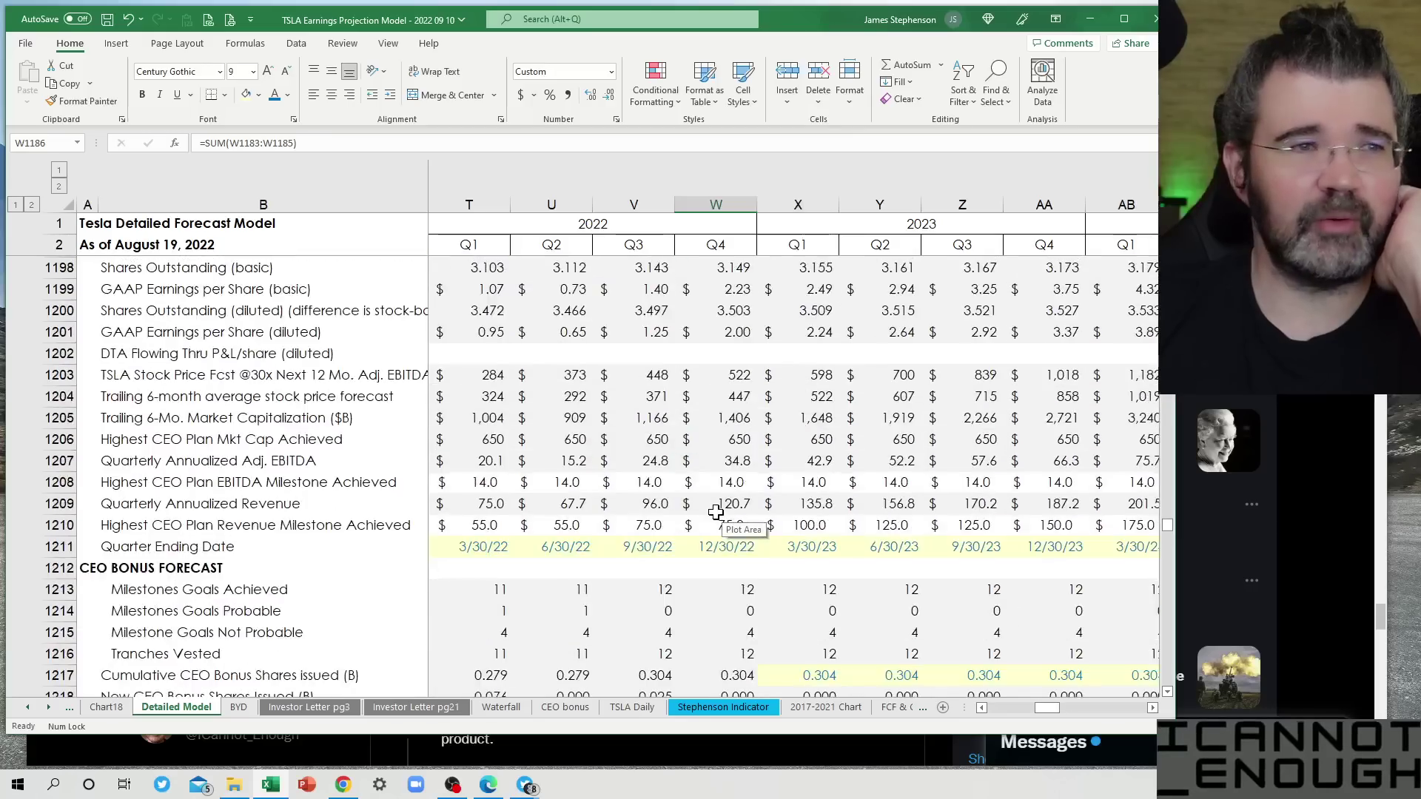
pyautogui.scroll(-5, 716, 510)
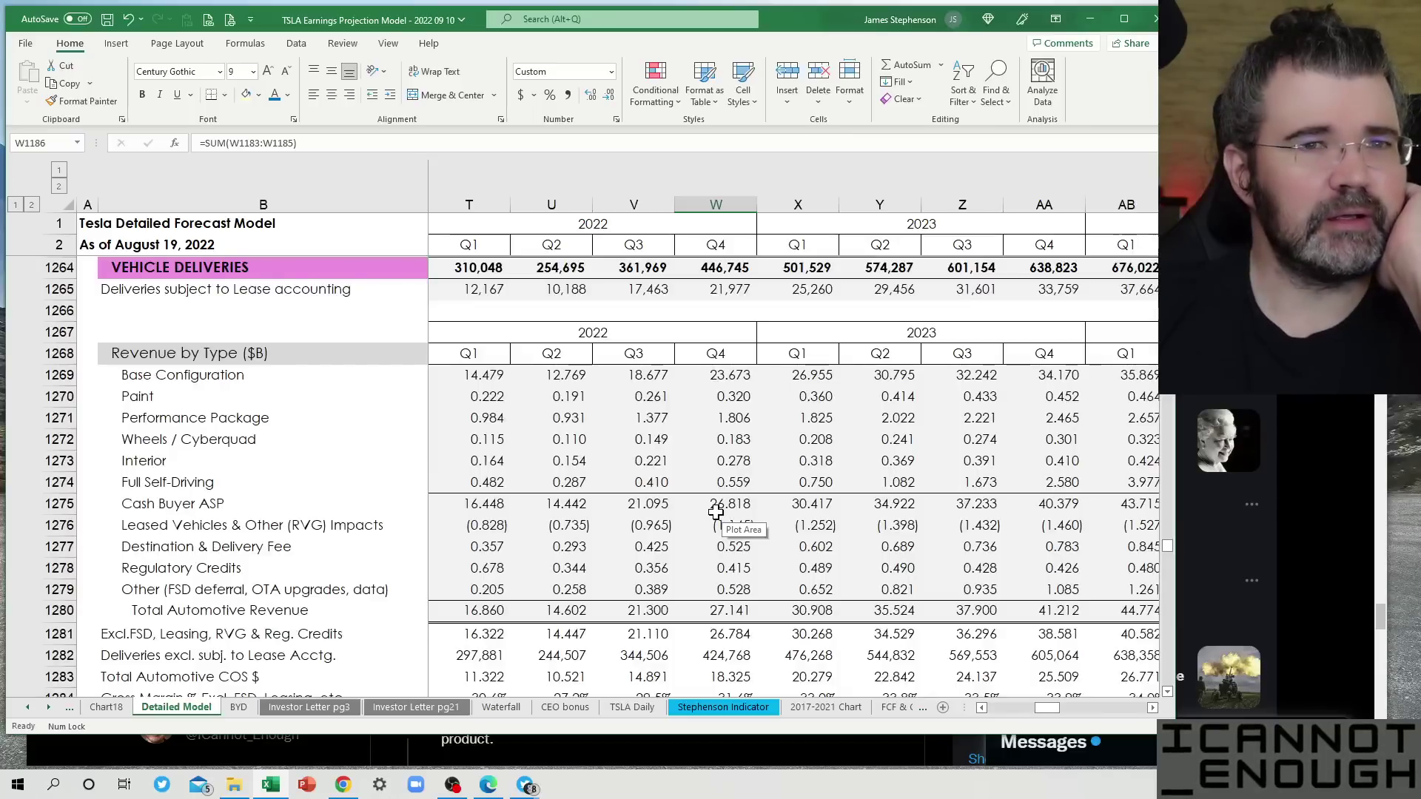
pyautogui.press('Down')
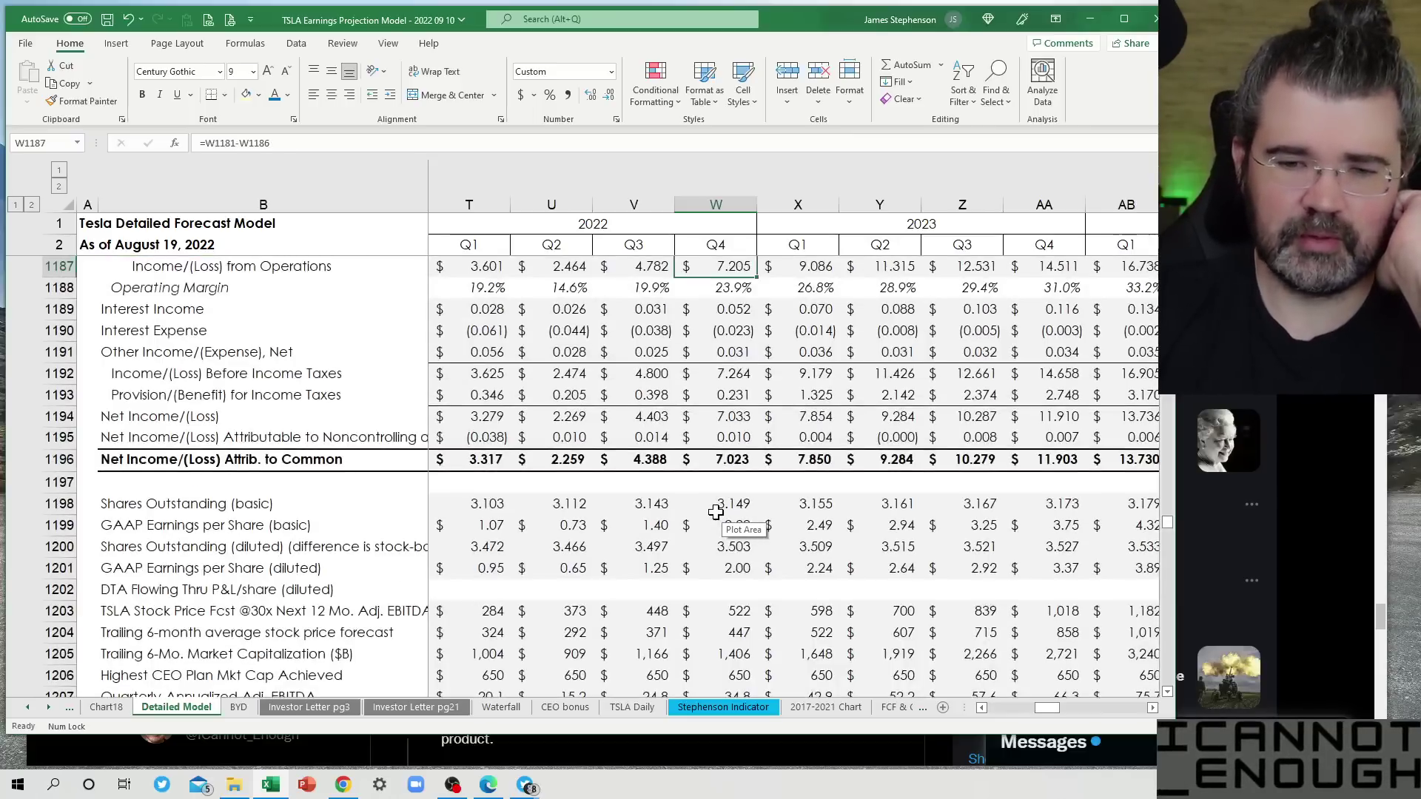
pyautogui.scroll(1, 716, 511)
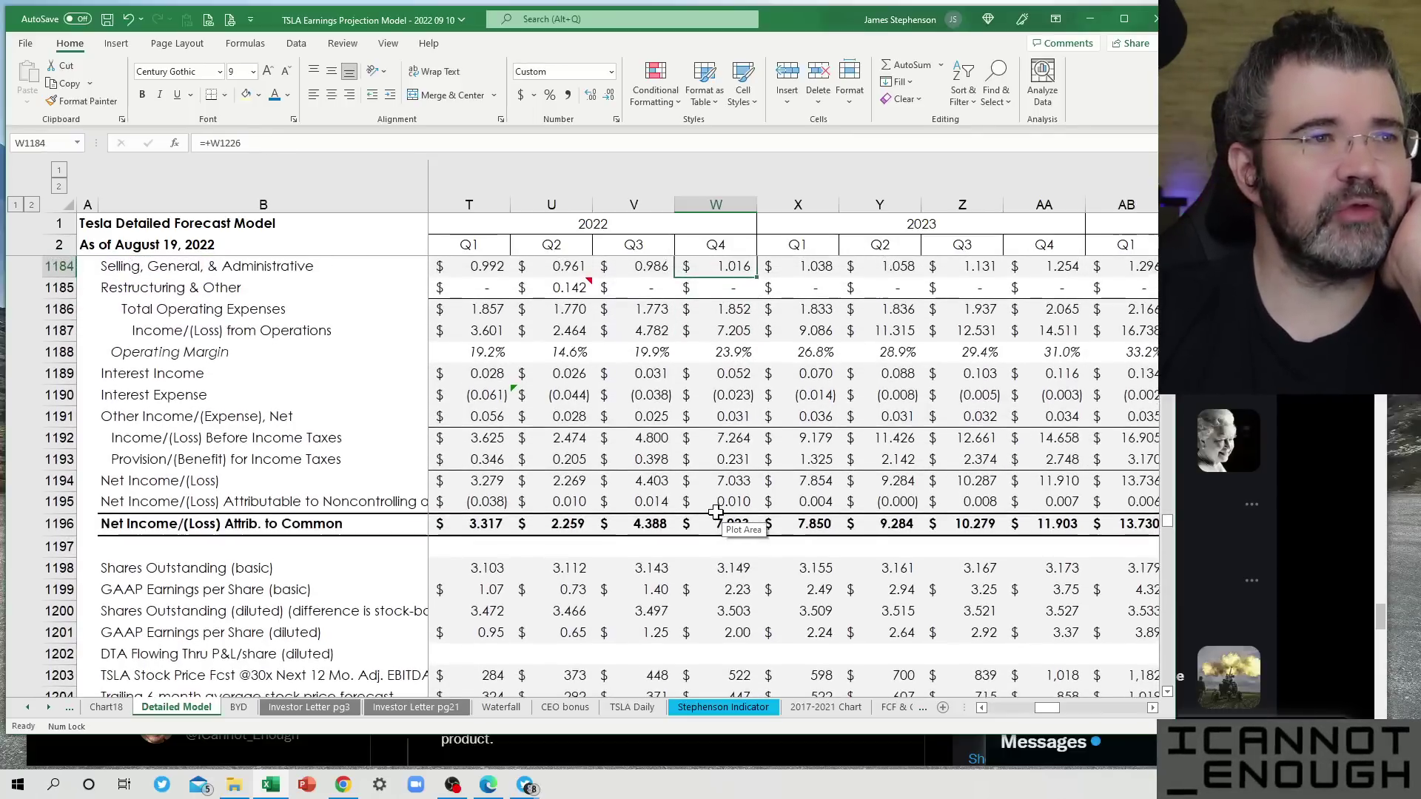
pyautogui.press('Down')
pyautogui.press('pagedown')
pyautogui.press('pagedown')
pyautogui.press('pagedown')
pyautogui.press('pagedown')
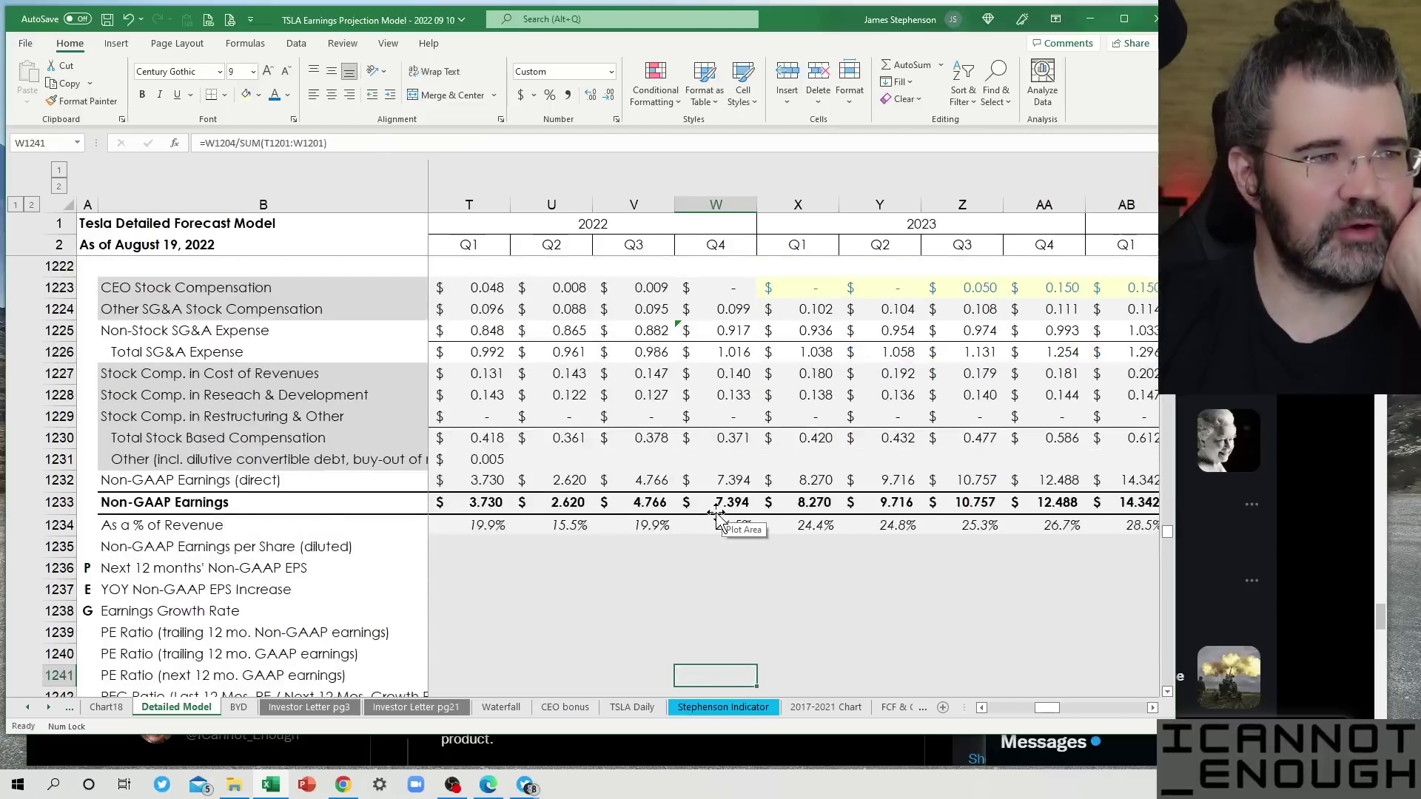
pyautogui.press('pagedown')
pyautogui.press('pagedown')
pyautogui.press('pagedown')
pyautogui.press('pagedown')
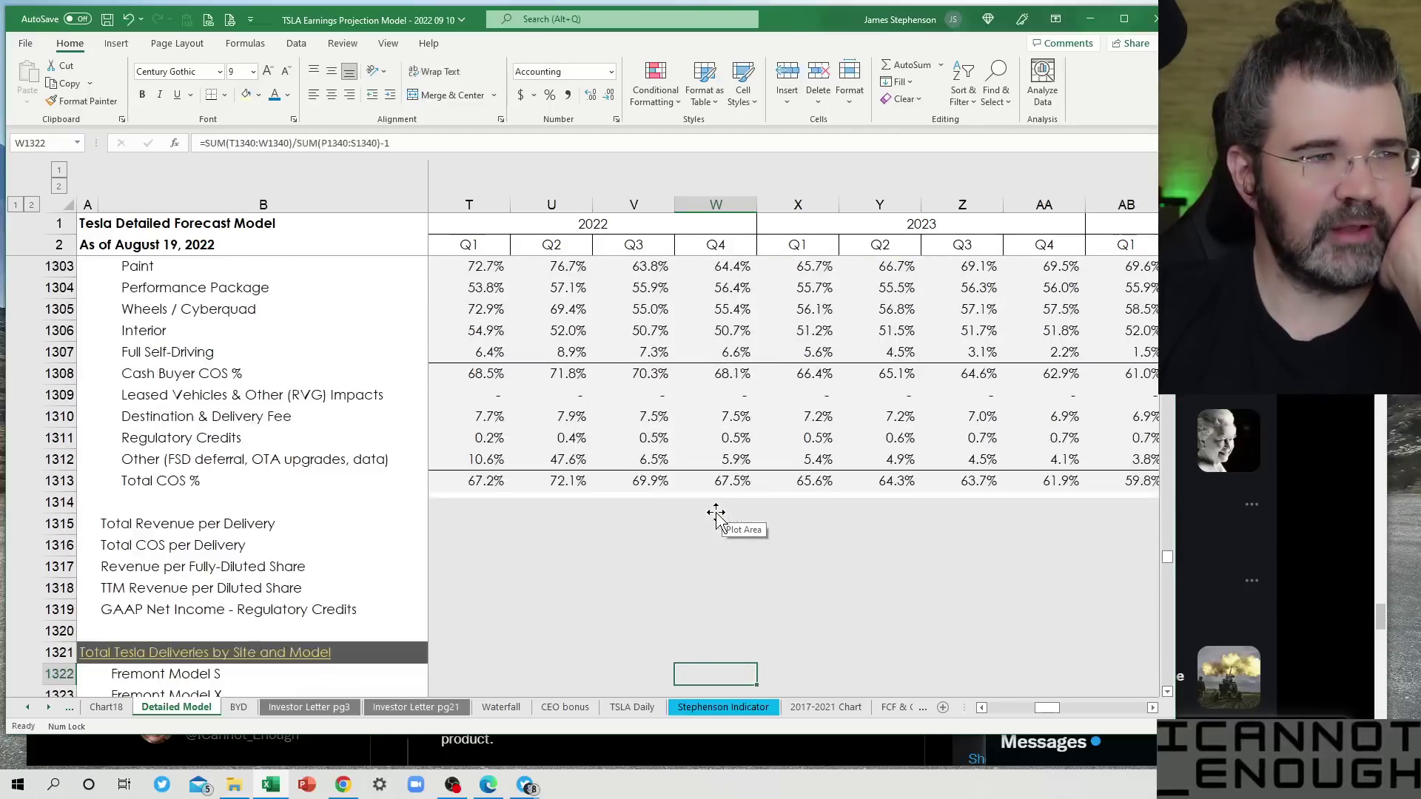
pyautogui.press('pagedown')
pyautogui.press('pagedown')
pyautogui.press('pagedown')
pyautogui.press('pagedown')
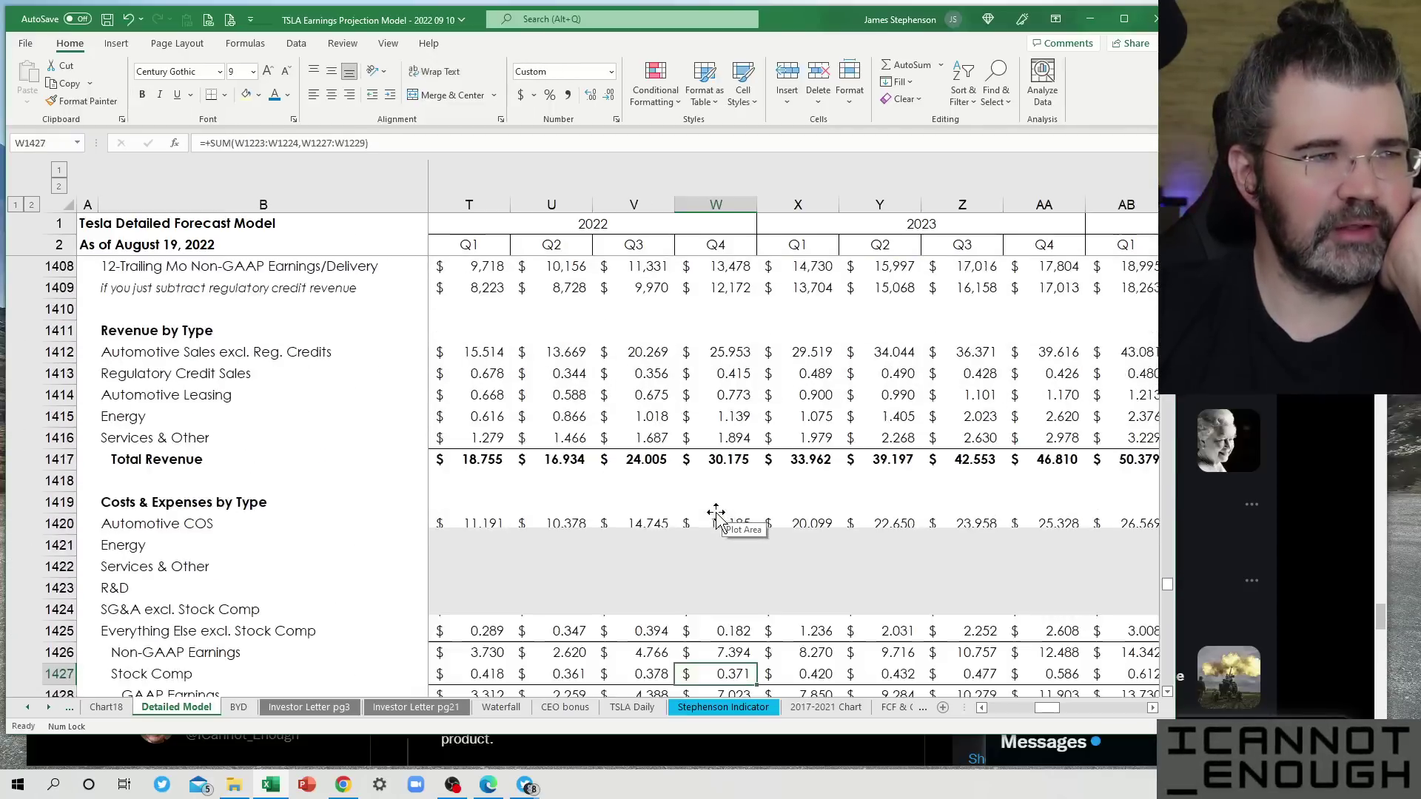
pyautogui.press('Down')
pyautogui.press('Down')
pyautogui.press('Down')
pyautogui.press('Down')
pyautogui.press('Down')
pyautogui.press('Down')
pyautogui.press('Down')
pyautogui.press('Down')
pyautogui.press('Down')
pyautogui.press('Down')
pyautogui.press('Down')
pyautogui.press('Down')
pyautogui.press('Down')
pyautogui.press('Down')
pyautogui.press('Down')
pyautogui.press('Down')
pyautogui.press('Down')
pyautogui.press('Down')
pyautogui.press('Down')
pyautogui.press('Down')
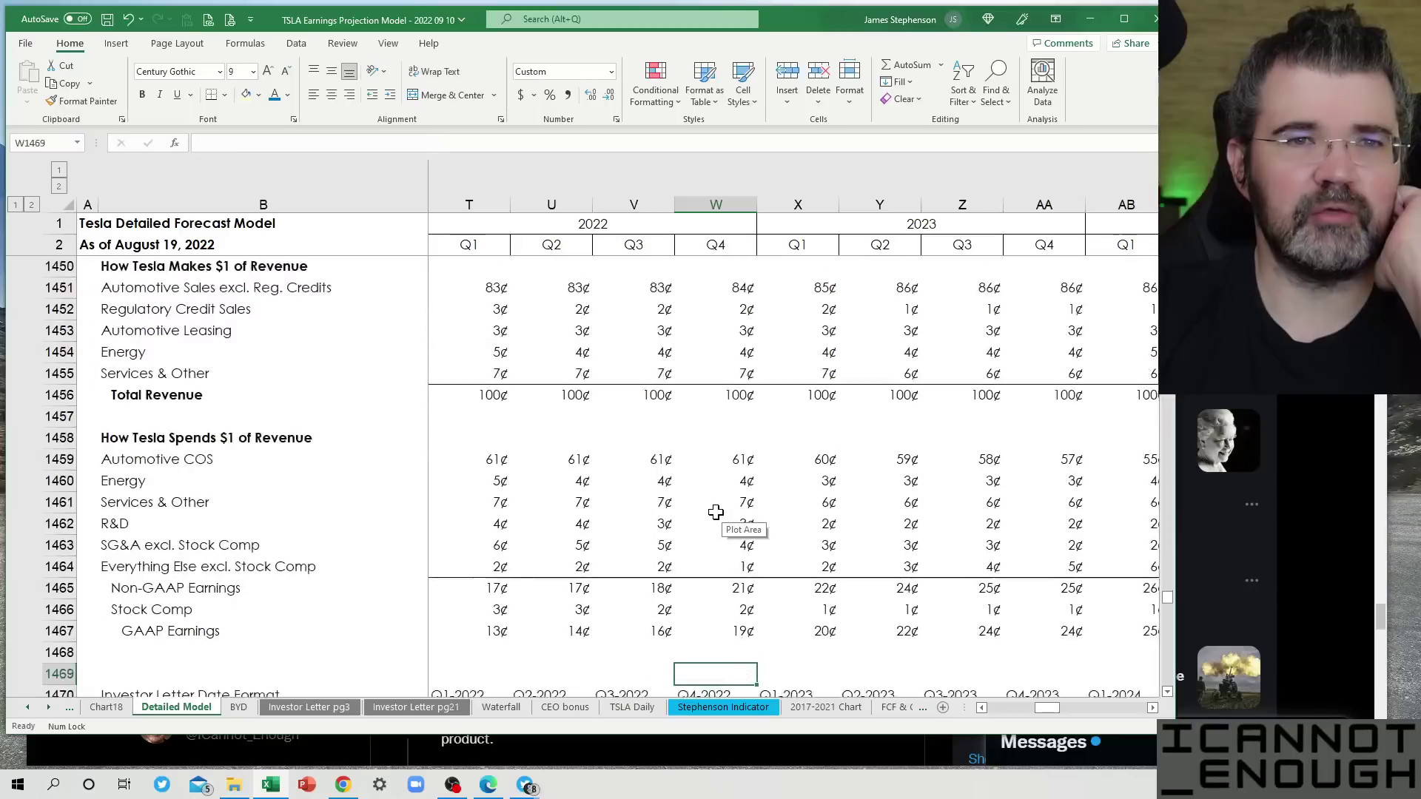
pyautogui.press('Up')
pyautogui.press('Up')
pyautogui.press('Up')
pyautogui.press('Up')
pyautogui.press('Up')
pyautogui.press('Up')
pyautogui.press('Up')
pyautogui.press('Up')
pyautogui.press('Up')
pyautogui.press('Up')
pyautogui.press('Up')
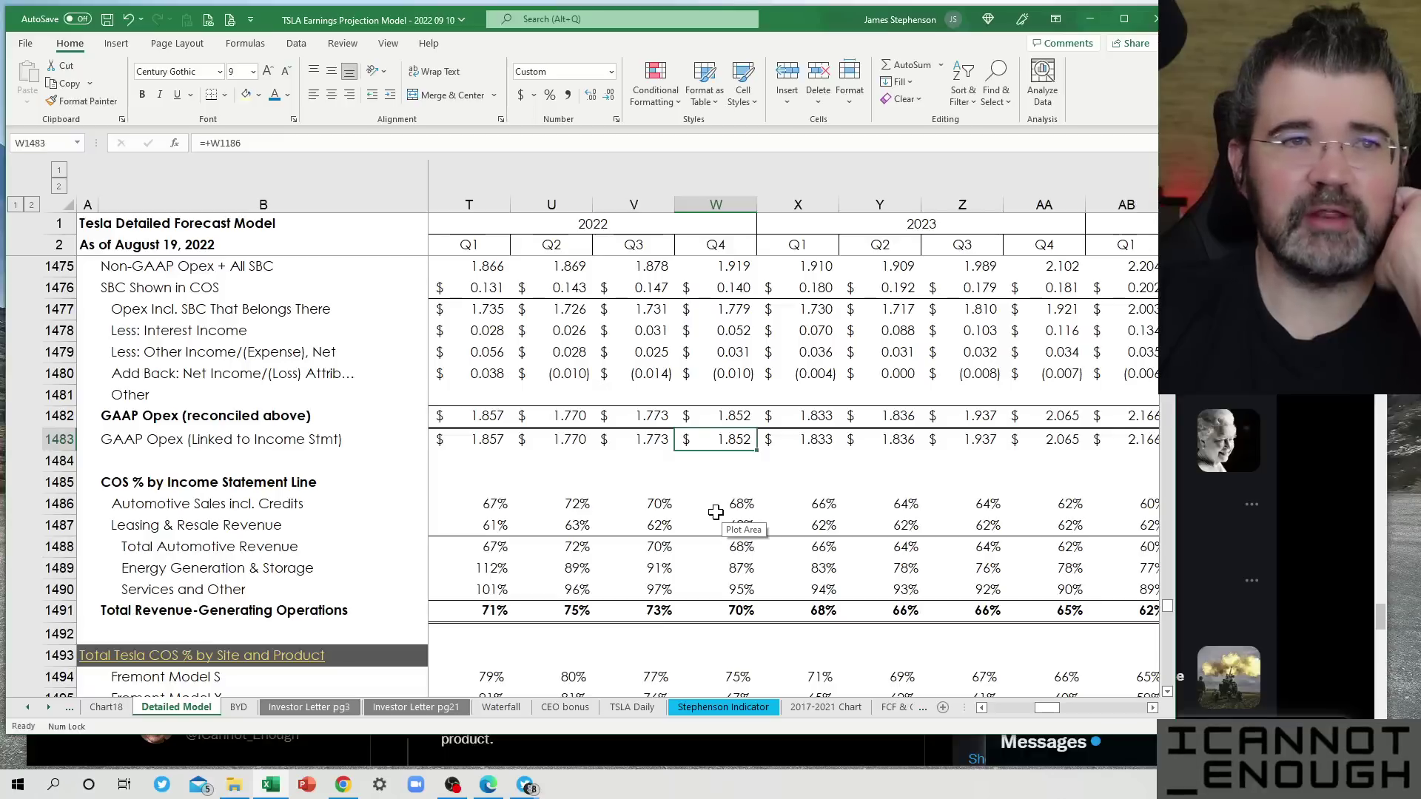
pyautogui.press('Down')
pyautogui.press('Down')
pyautogui.press('Down')
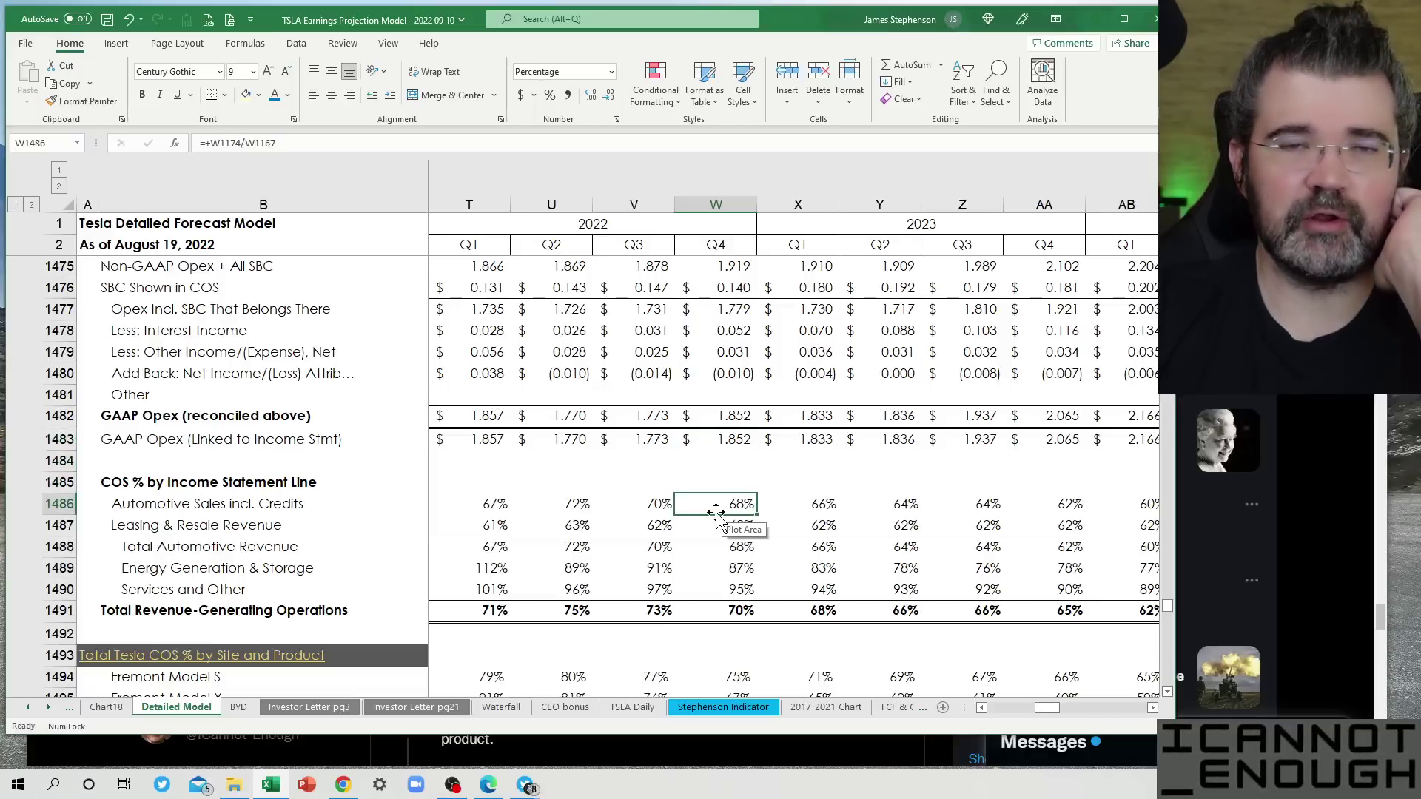
pyautogui.press('Down')
pyautogui.press('Down')
pyautogui.press('Down')
pyautogui.press('Down')
pyautogui.press('Down')
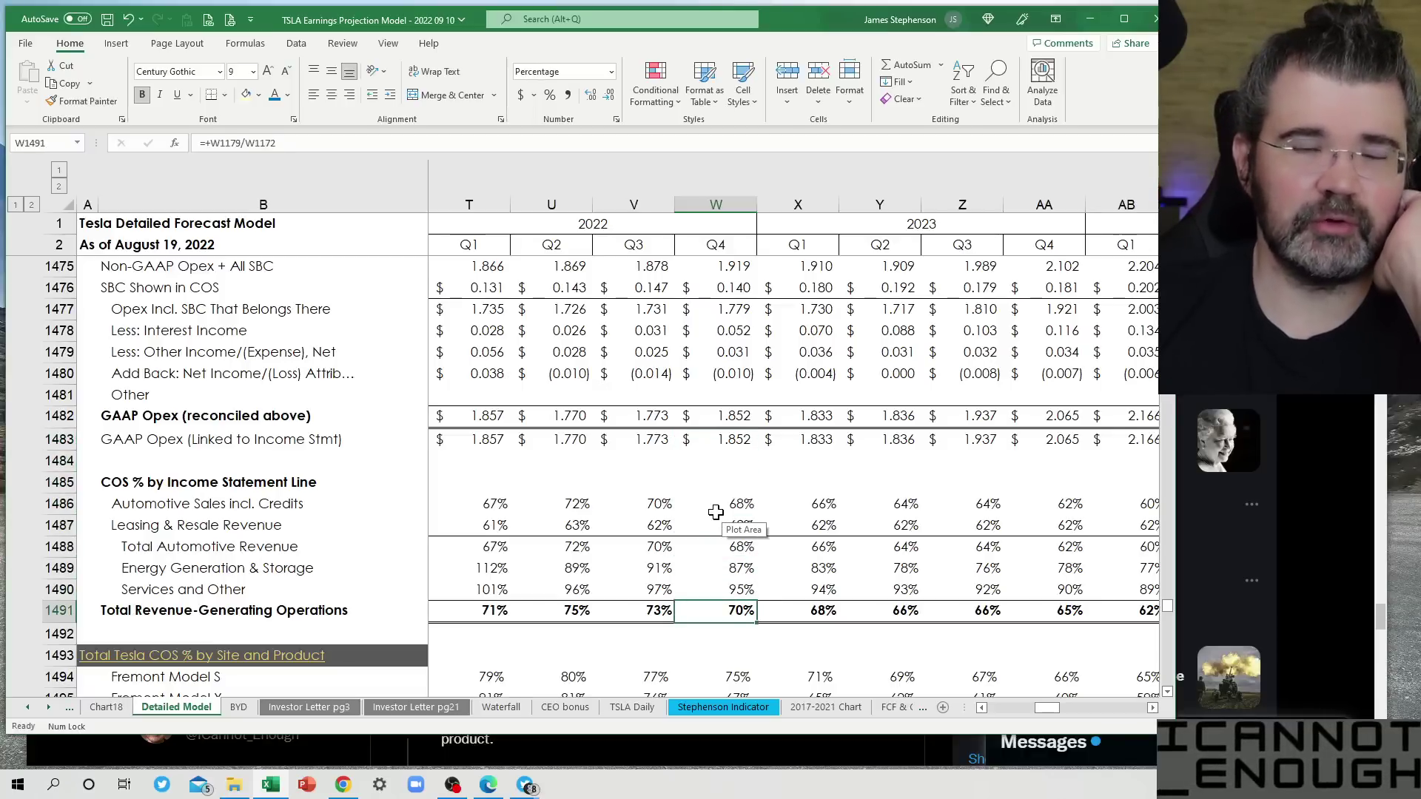
pyautogui.scroll(-1, 666, 556)
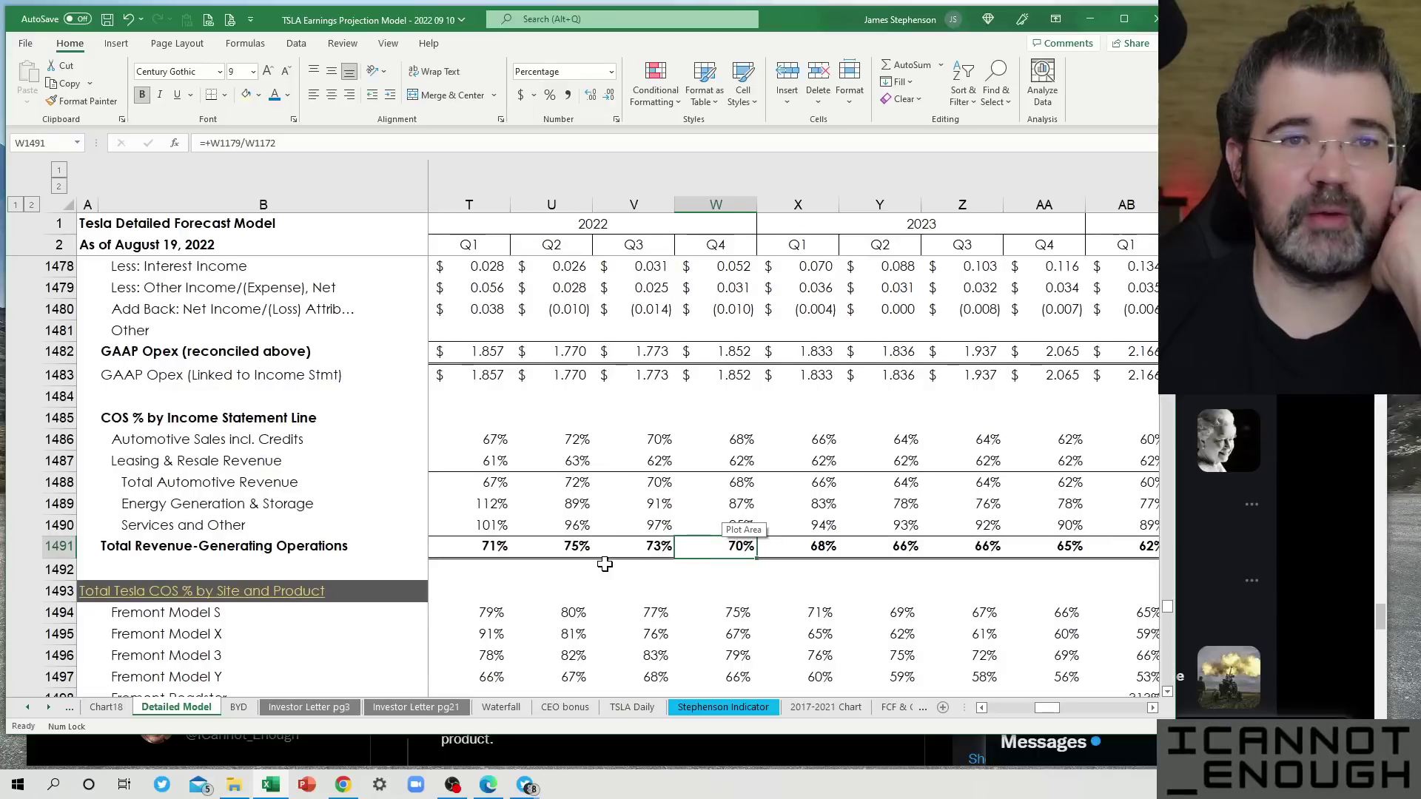
pyautogui.click(573, 569)
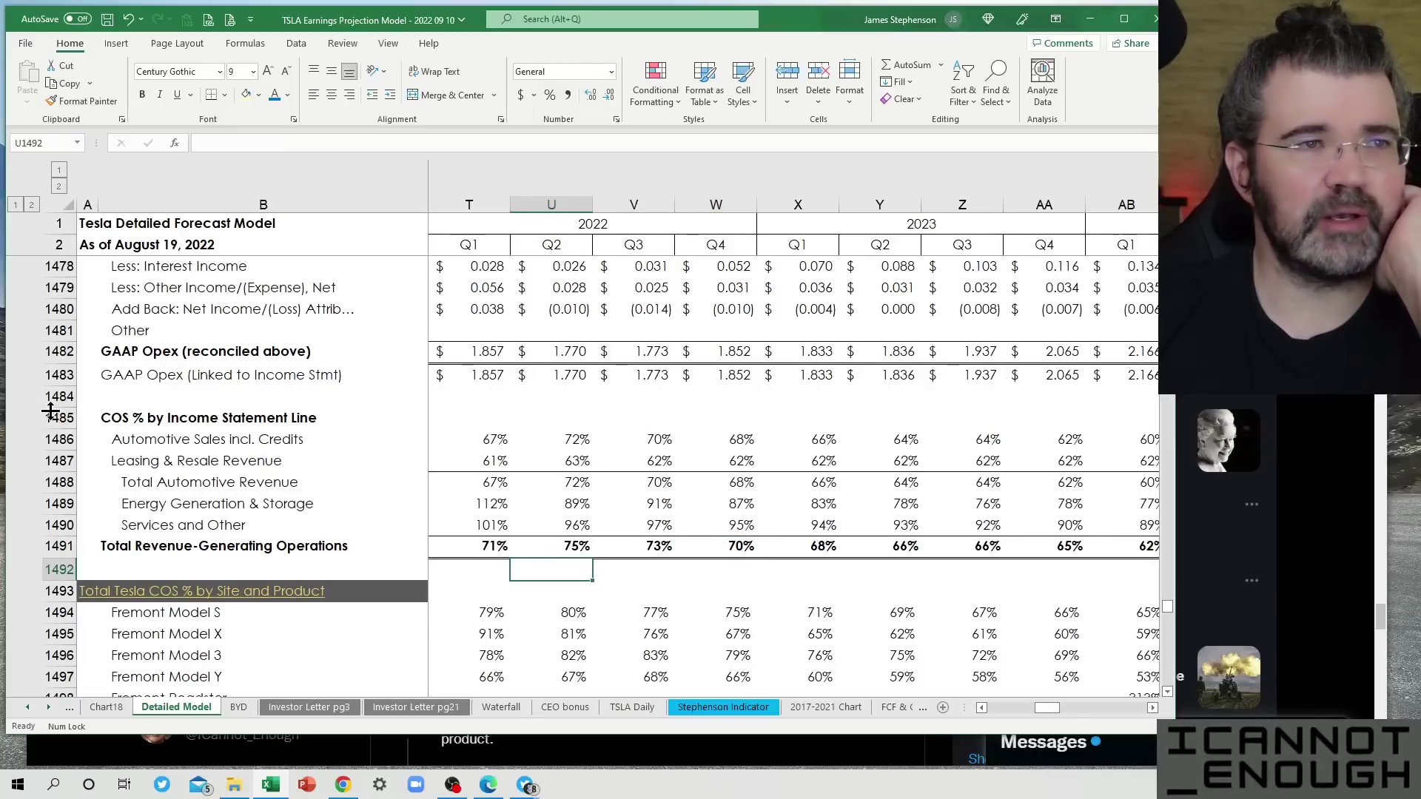
pyautogui.click(47, 439)
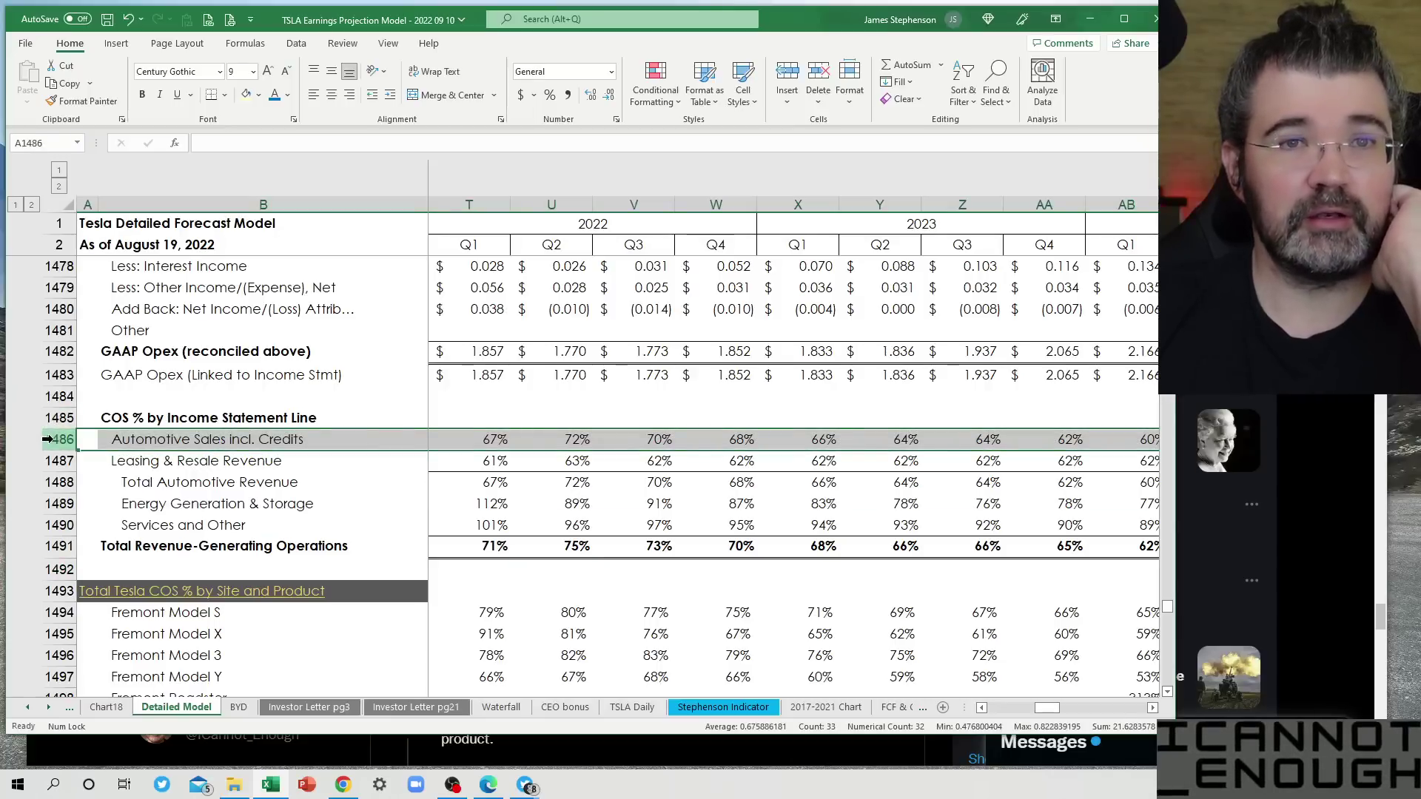
pyautogui.click(47, 460)
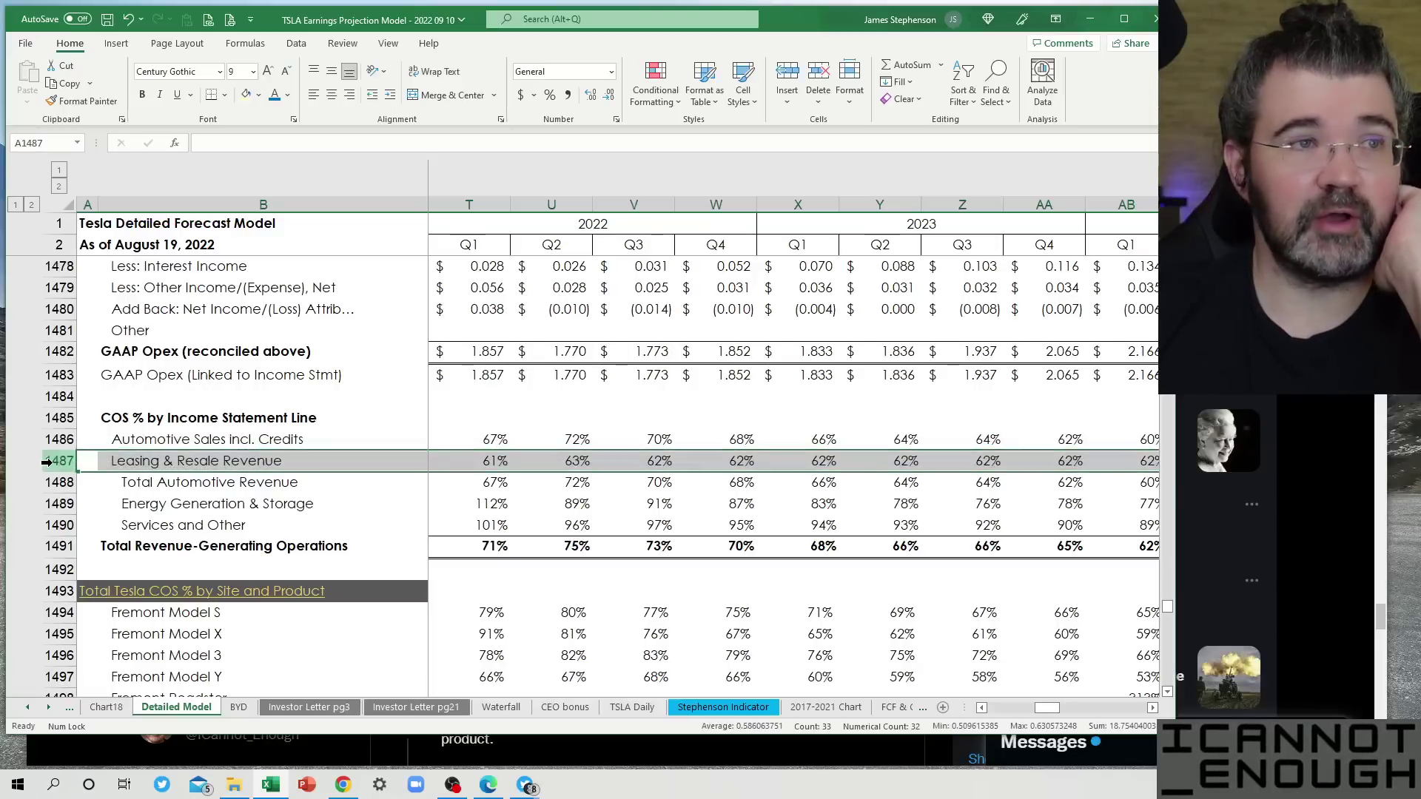
pyautogui.click(50, 482)
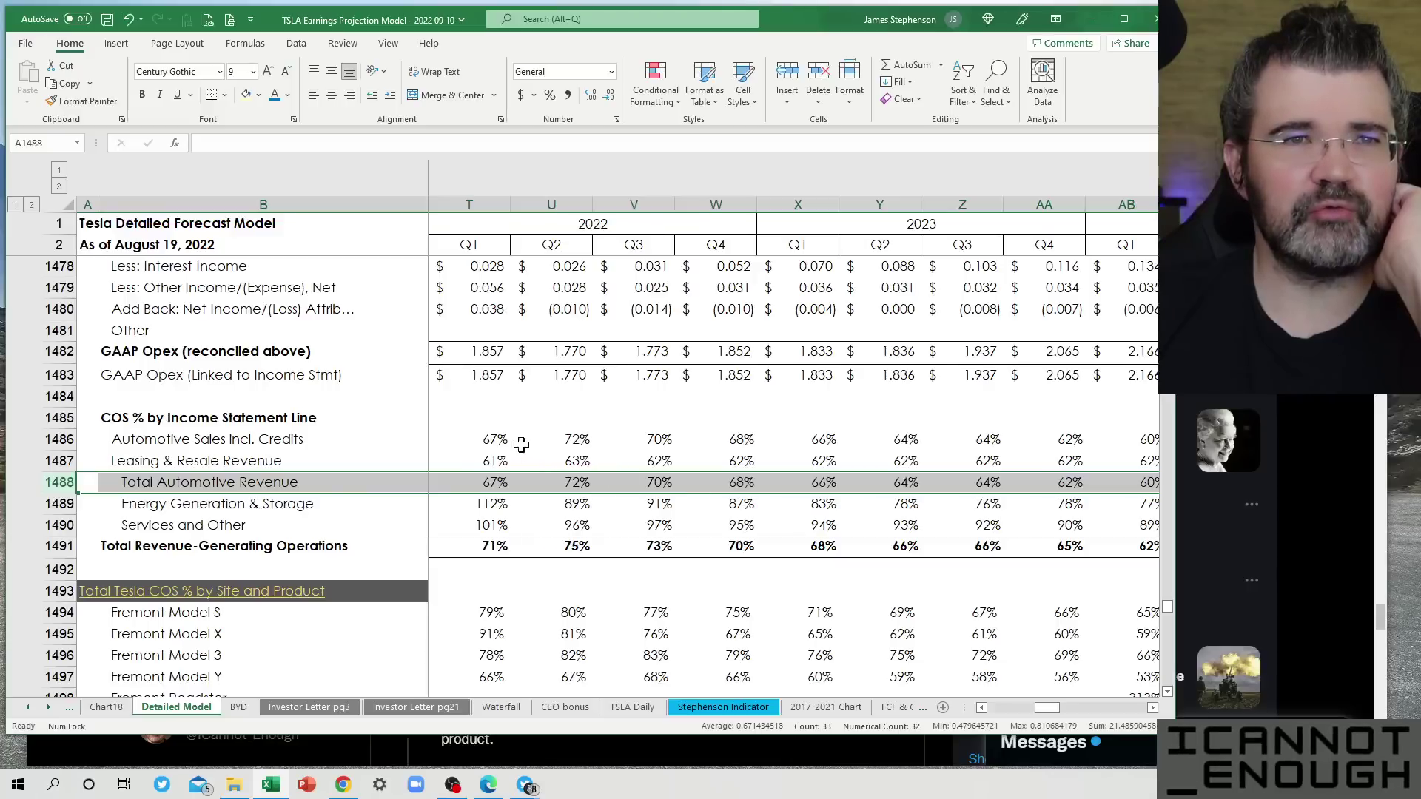
pyautogui.click(493, 442)
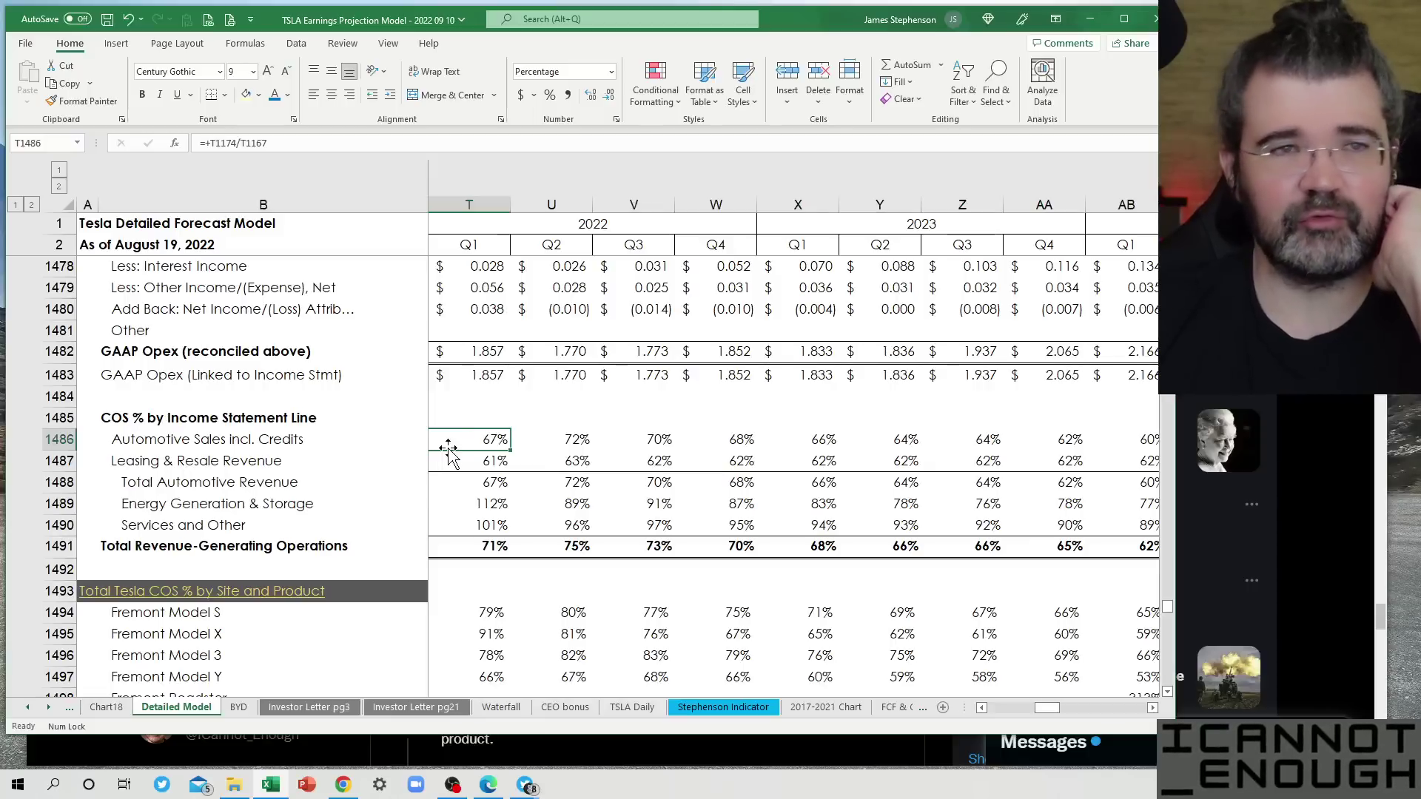
pyautogui.click(452, 487)
pyautogui.click(555, 486)
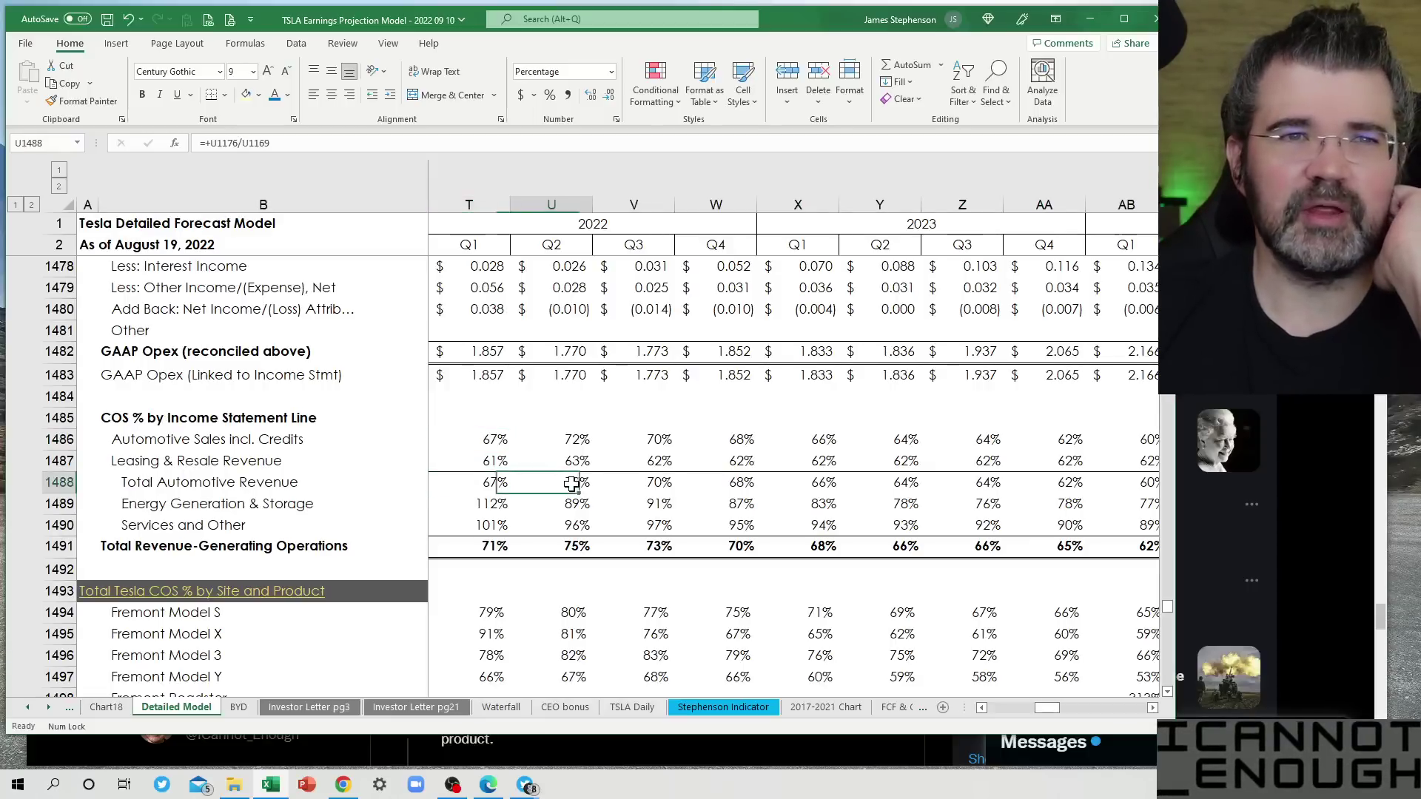
pyautogui.press('Left')
pyautogui.press('Left')
pyautogui.press('Left')
pyautogui.press('Left')
pyautogui.press('Left')
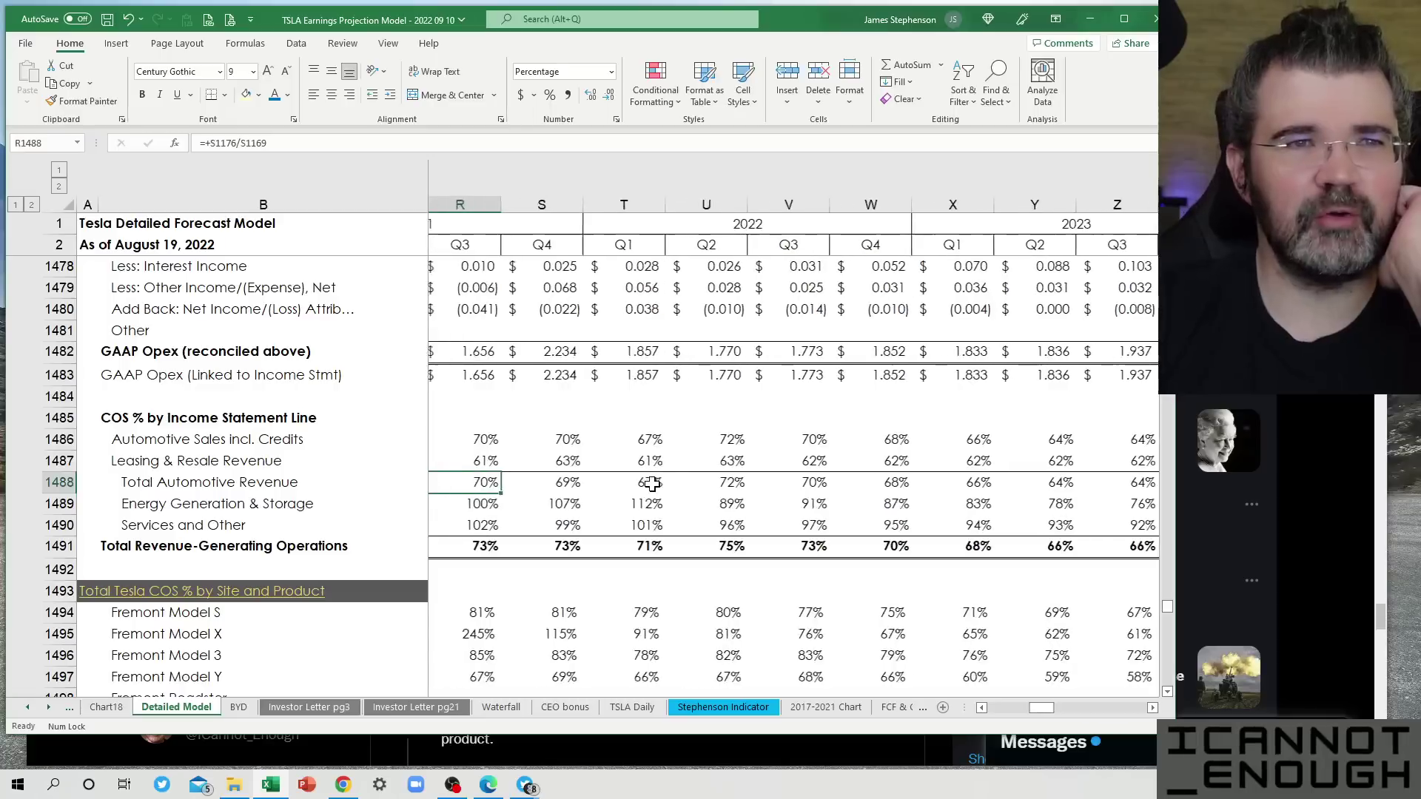
pyautogui.press('Right')
pyautogui.press('Right')
pyautogui.press('Right')
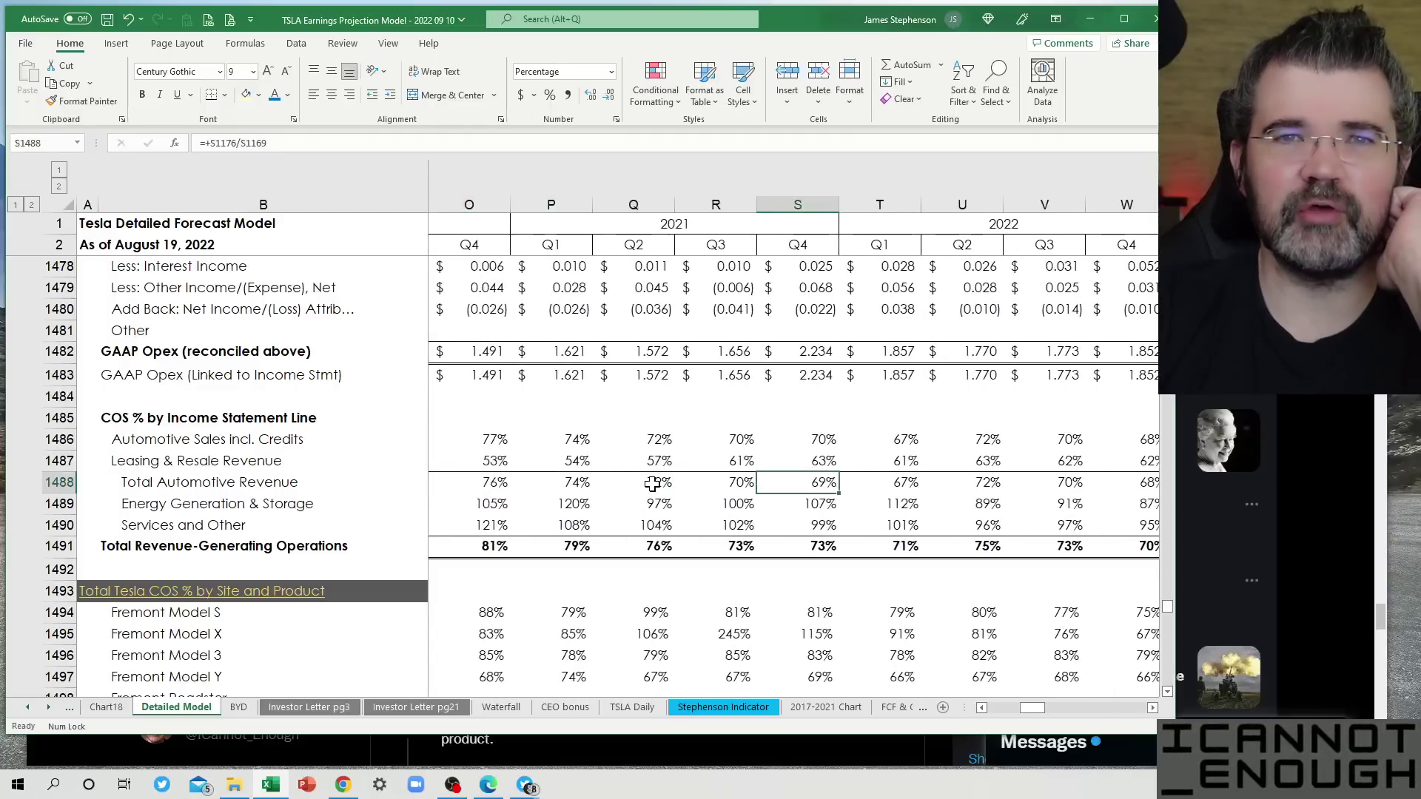
pyautogui.press('Up')
pyautogui.press('Up')
pyautogui.press('Down')
pyautogui.press('Down')
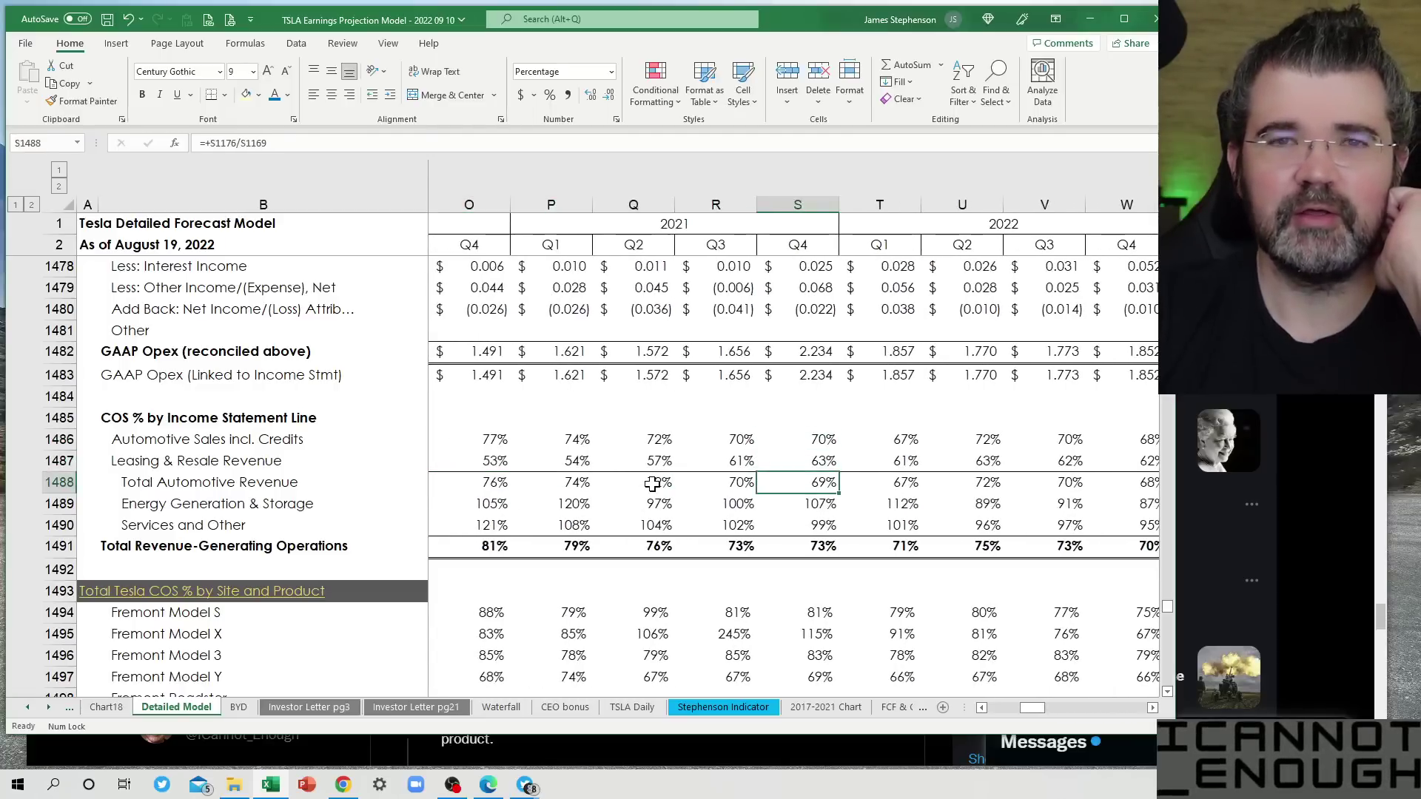
pyautogui.press('Up')
pyautogui.press('Up')
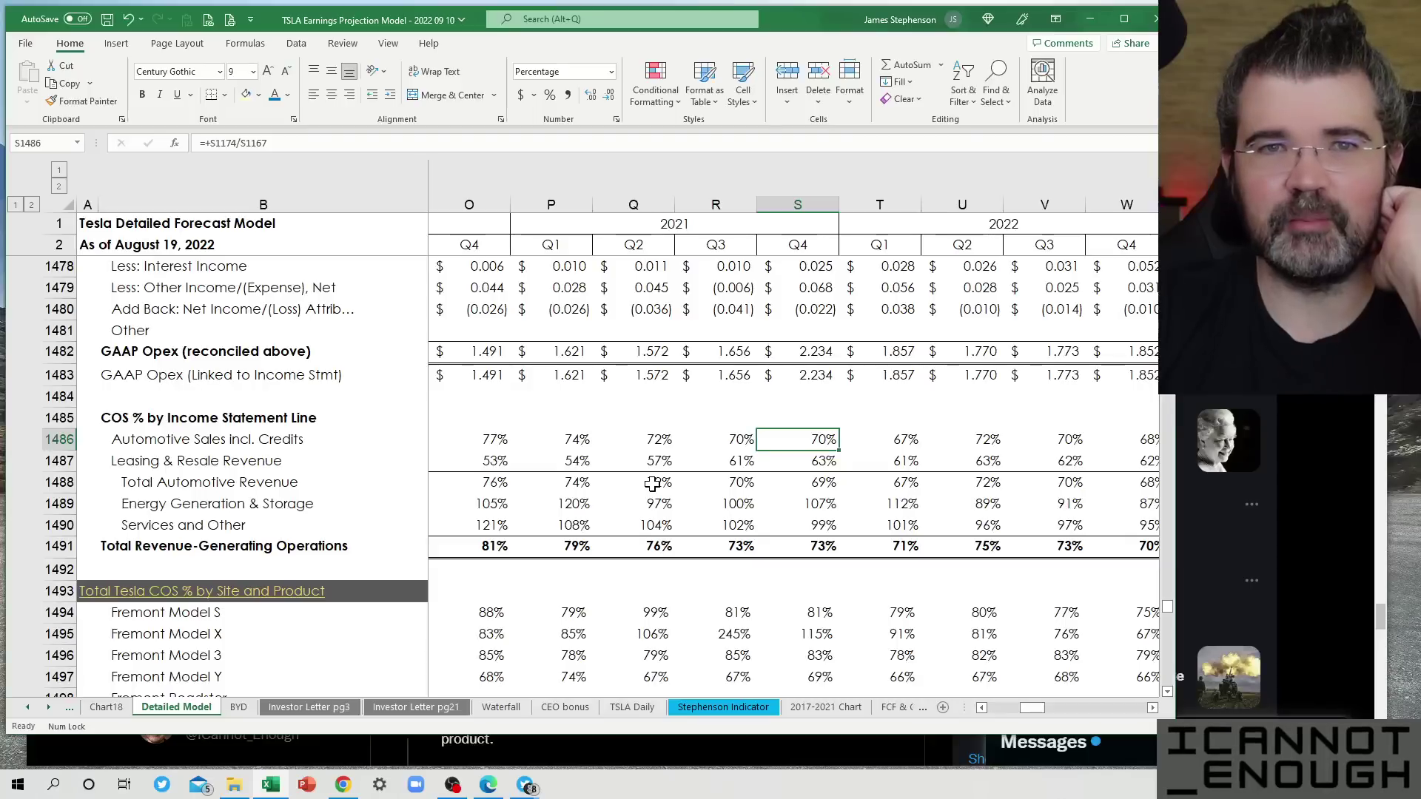
pyautogui.press('Down')
pyautogui.press('Down')
pyautogui.press('Left')
pyautogui.press('Left')
pyautogui.press('Left')
pyautogui.press('Left')
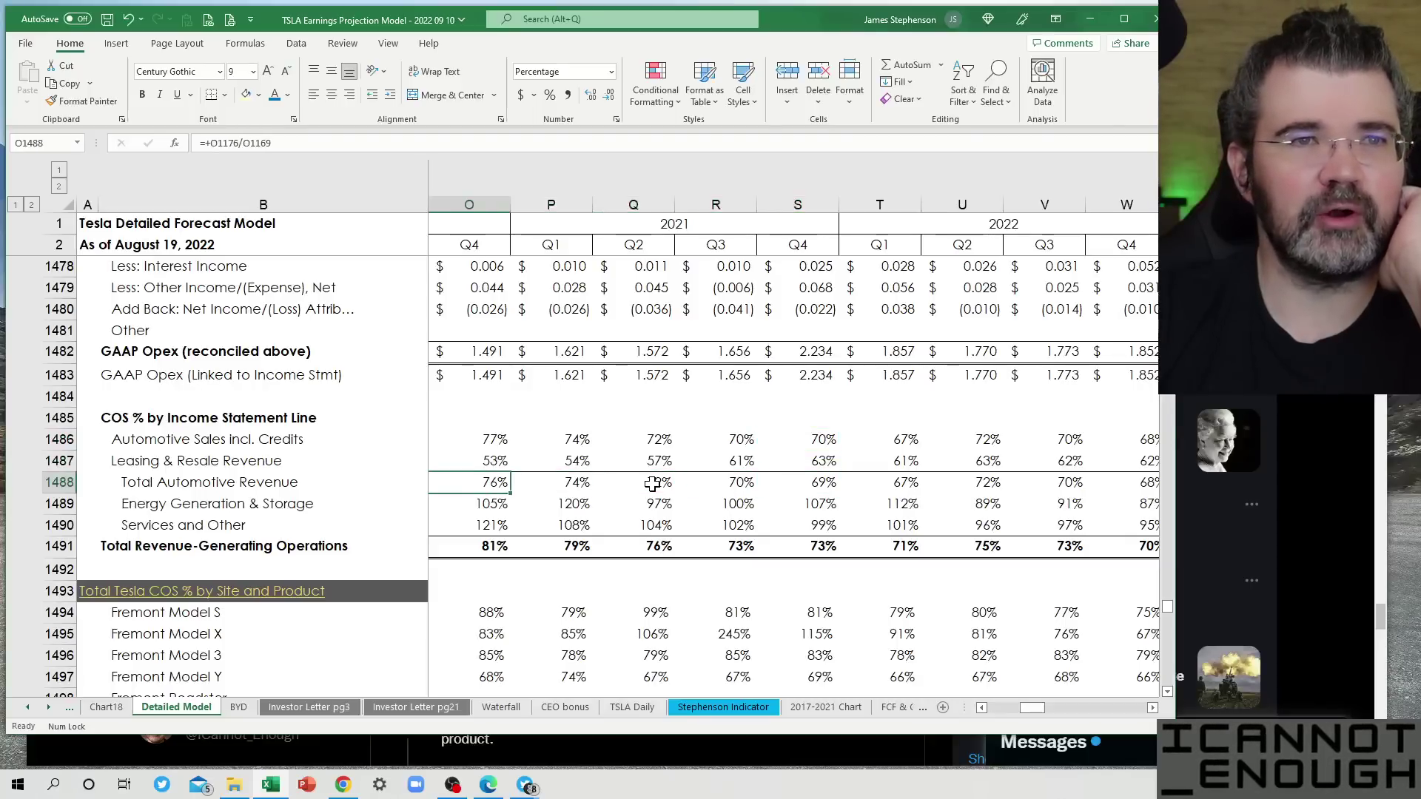
pyautogui.press('Right')
pyautogui.press('Right')
pyautogui.press('Right')
pyautogui.press('Right')
pyautogui.press('Right')
pyautogui.press('Right')
pyautogui.press('Right')
pyautogui.press('Right')
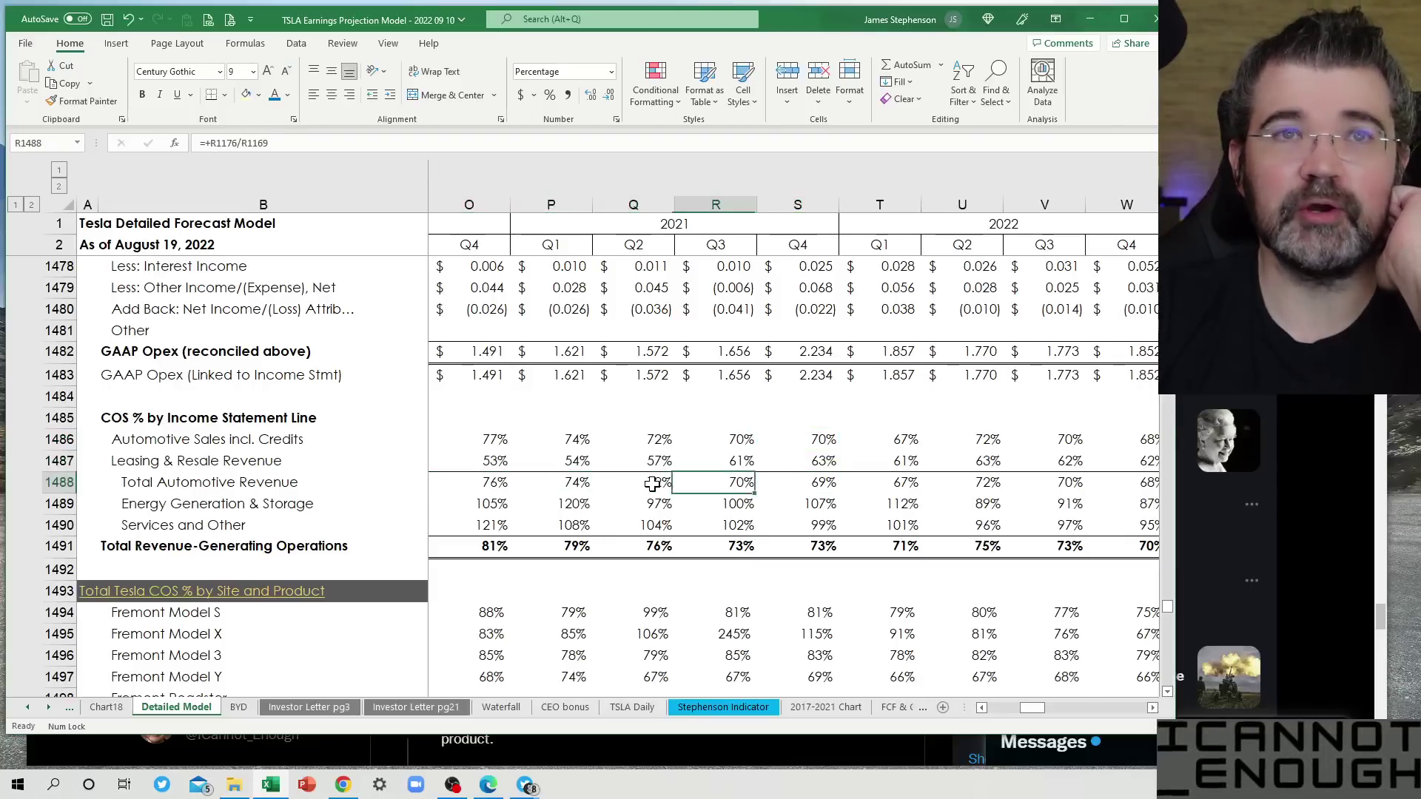
pyautogui.press('Right')
pyautogui.press('Right')
pyautogui.press('Right')
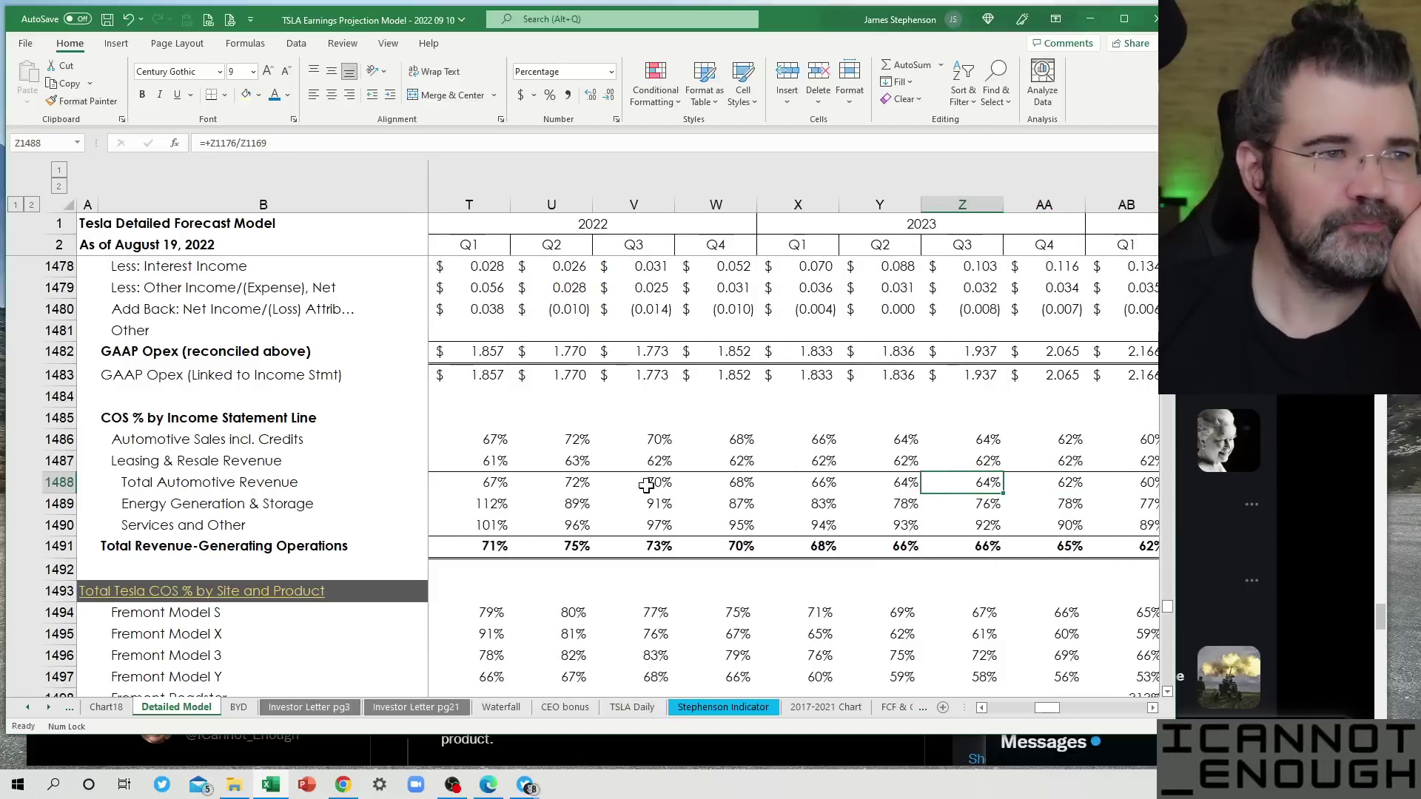
pyautogui.scroll(-3, 655, 493)
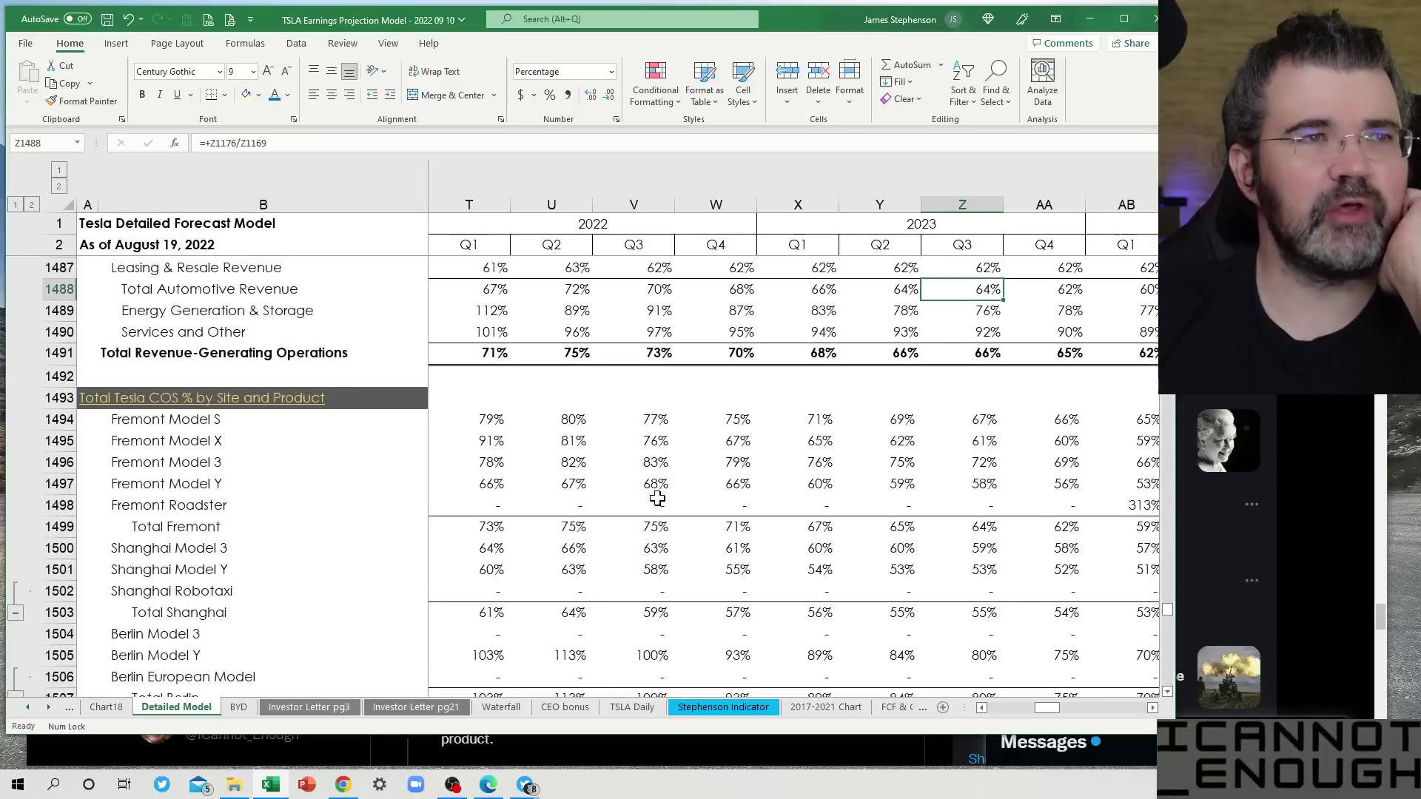
pyautogui.click(578, 313)
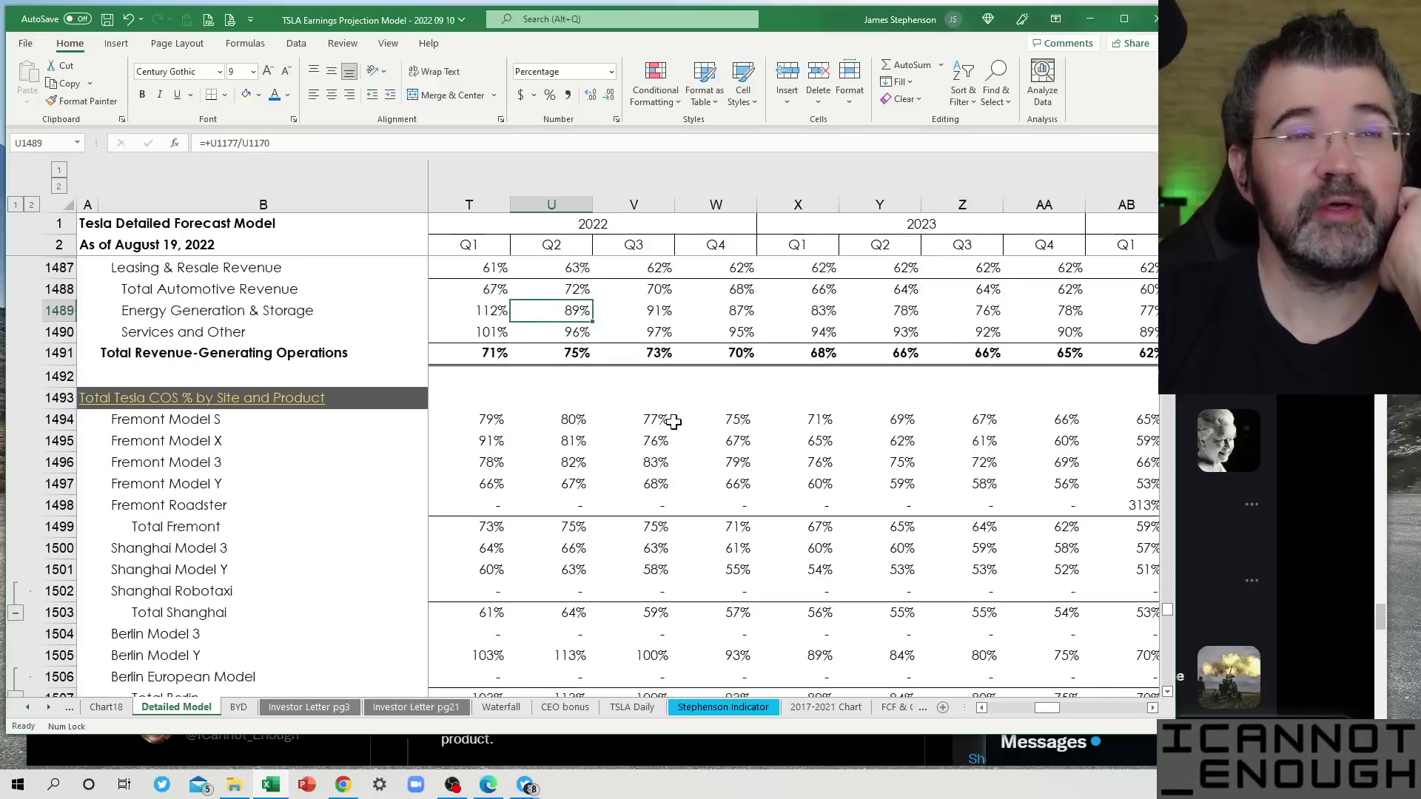
pyautogui.press('Left')
pyautogui.hotkey('shift', 'Right')
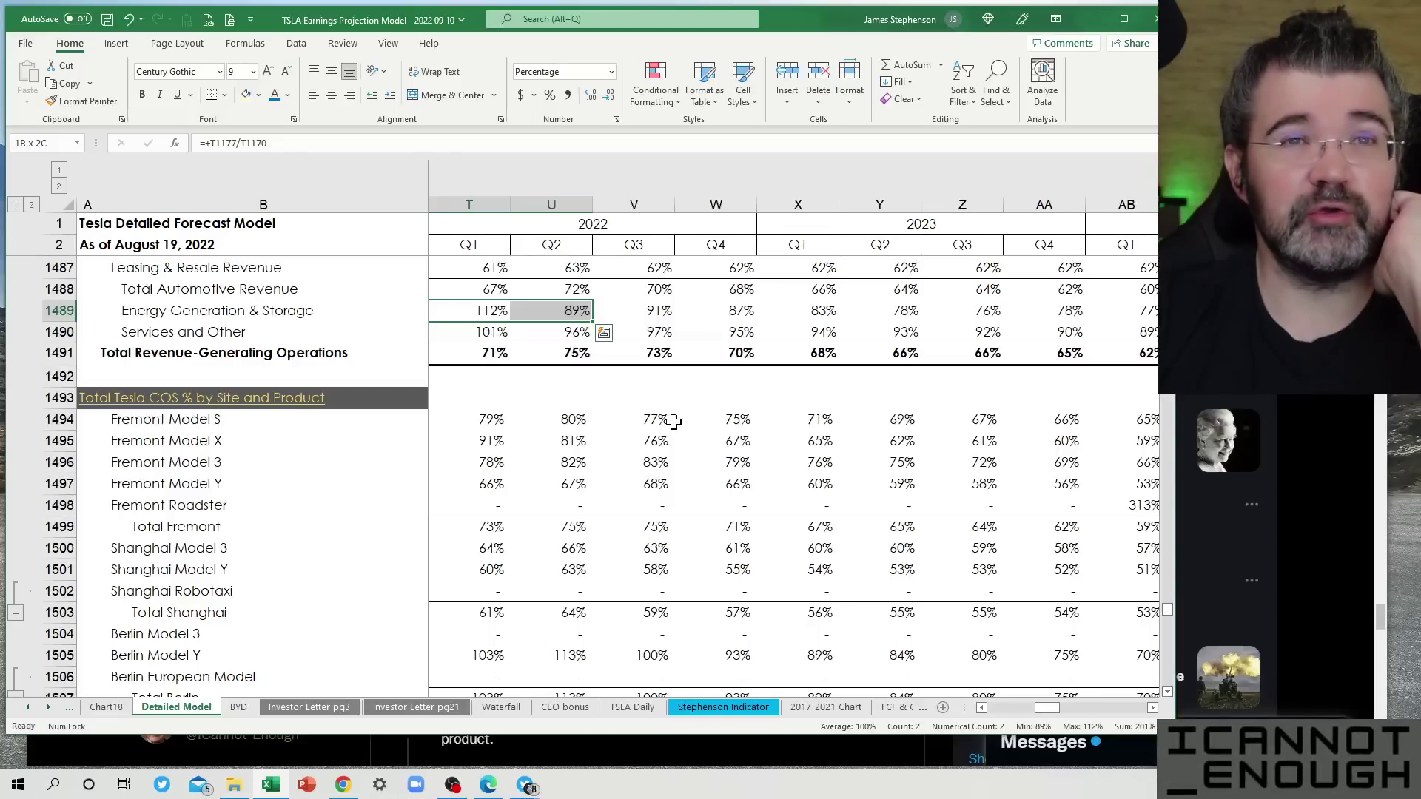
pyautogui.press('Right')
pyautogui.press('Right')
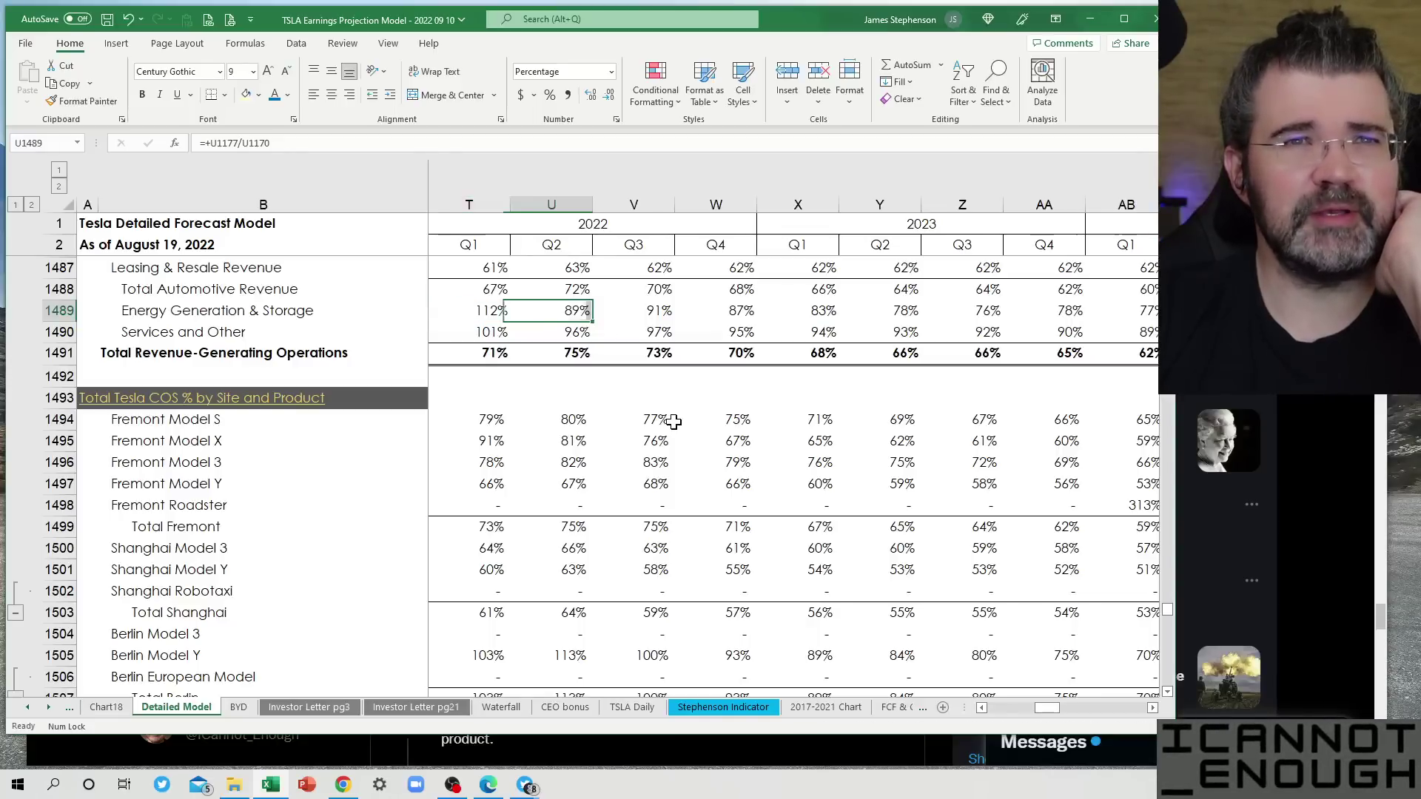
pyautogui.press('Right')
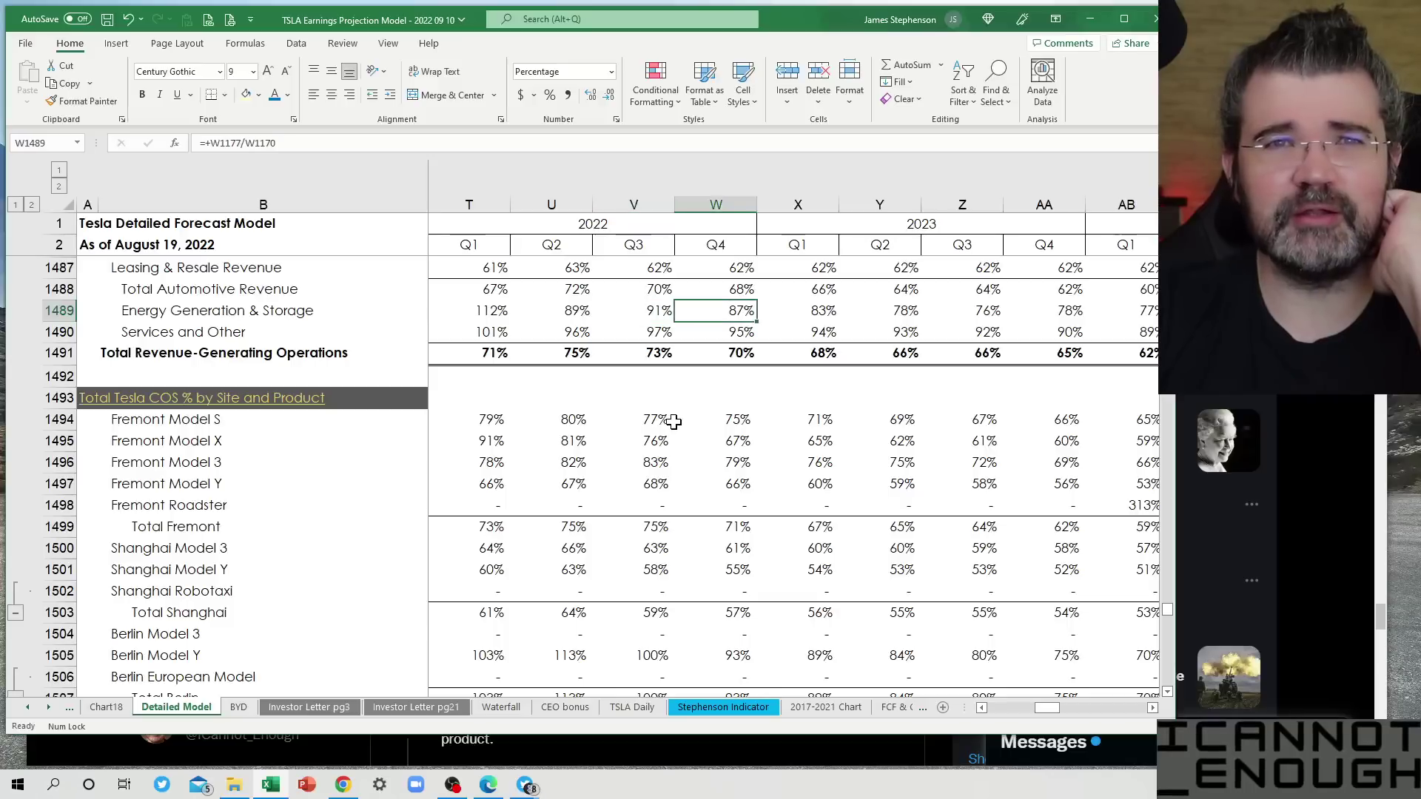
pyautogui.press('Left')
pyautogui.press('Right')
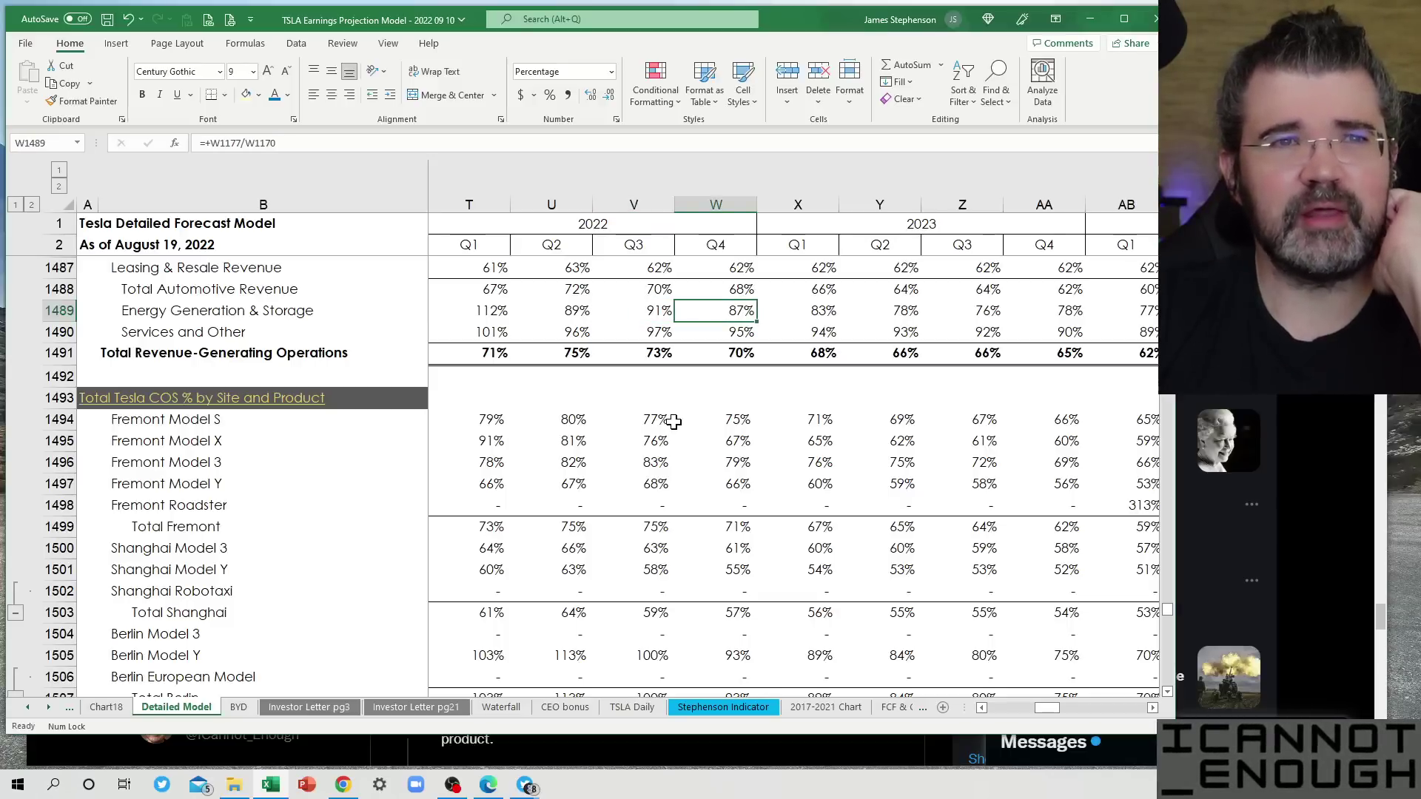
pyautogui.press('Left')
pyautogui.press('Right')
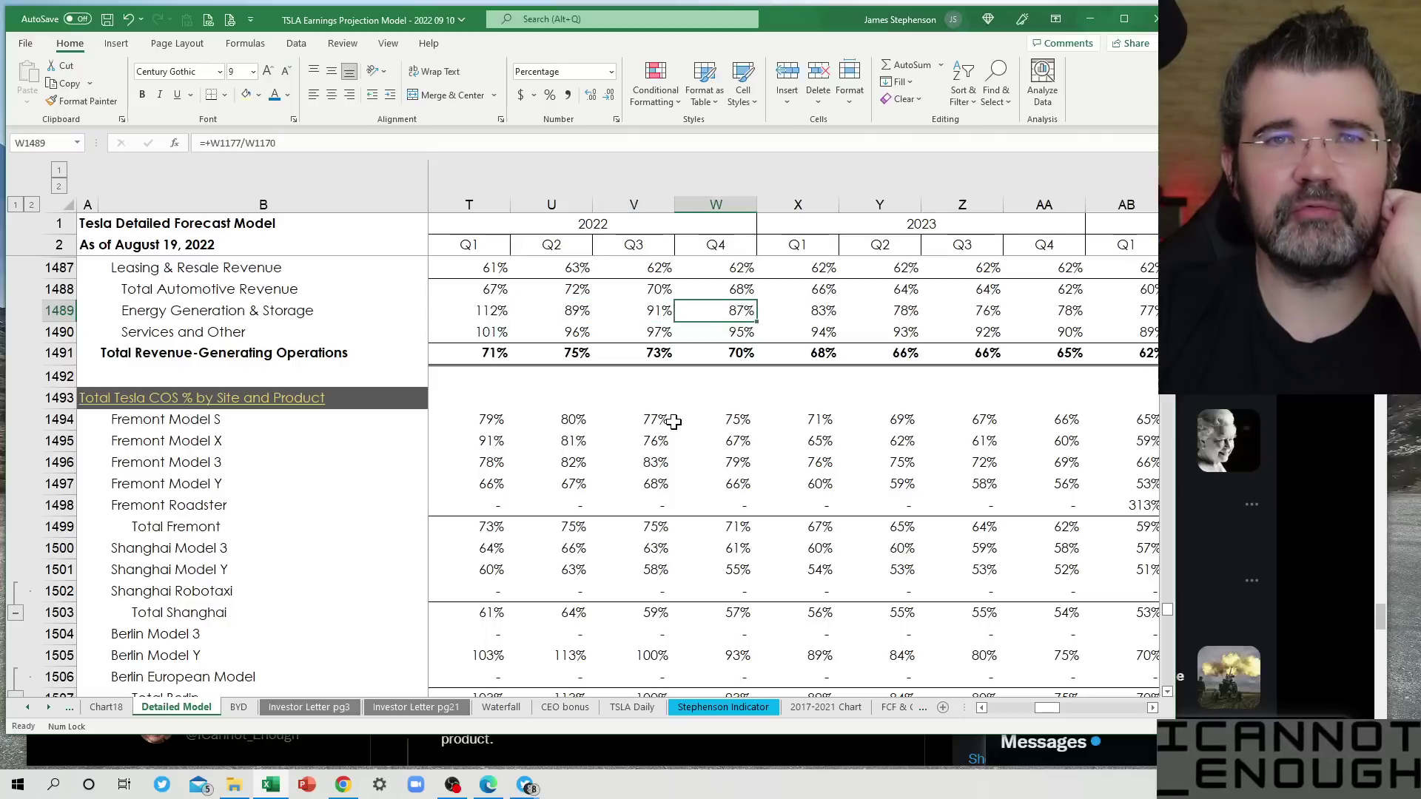
pyautogui.press('Right')
pyautogui.press('Right')
pyautogui.press('Right')
pyautogui.press('Right')
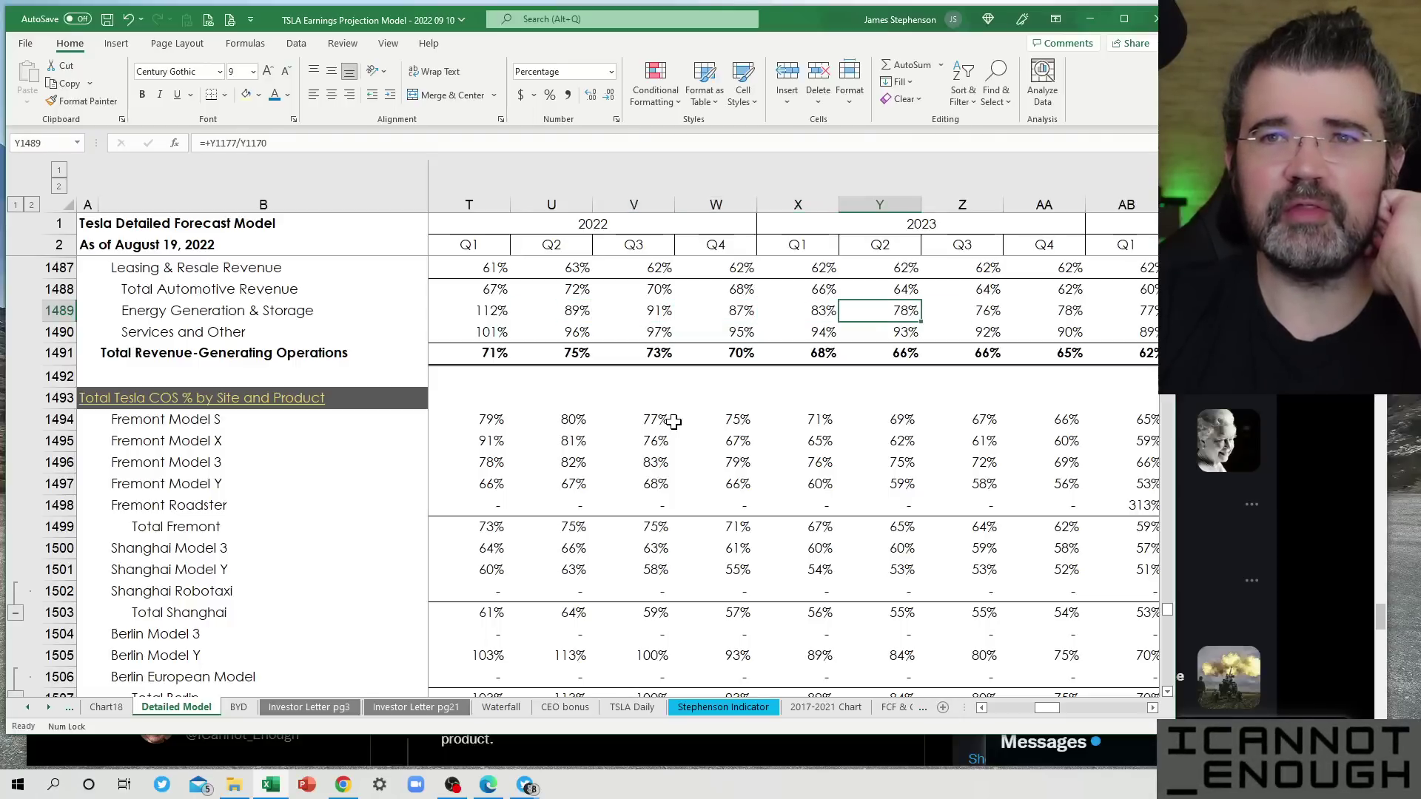
pyautogui.press('Left')
pyautogui.press('Left')
pyautogui.press('Left')
pyautogui.press('Left')
pyautogui.press('Left')
pyautogui.press('Left')
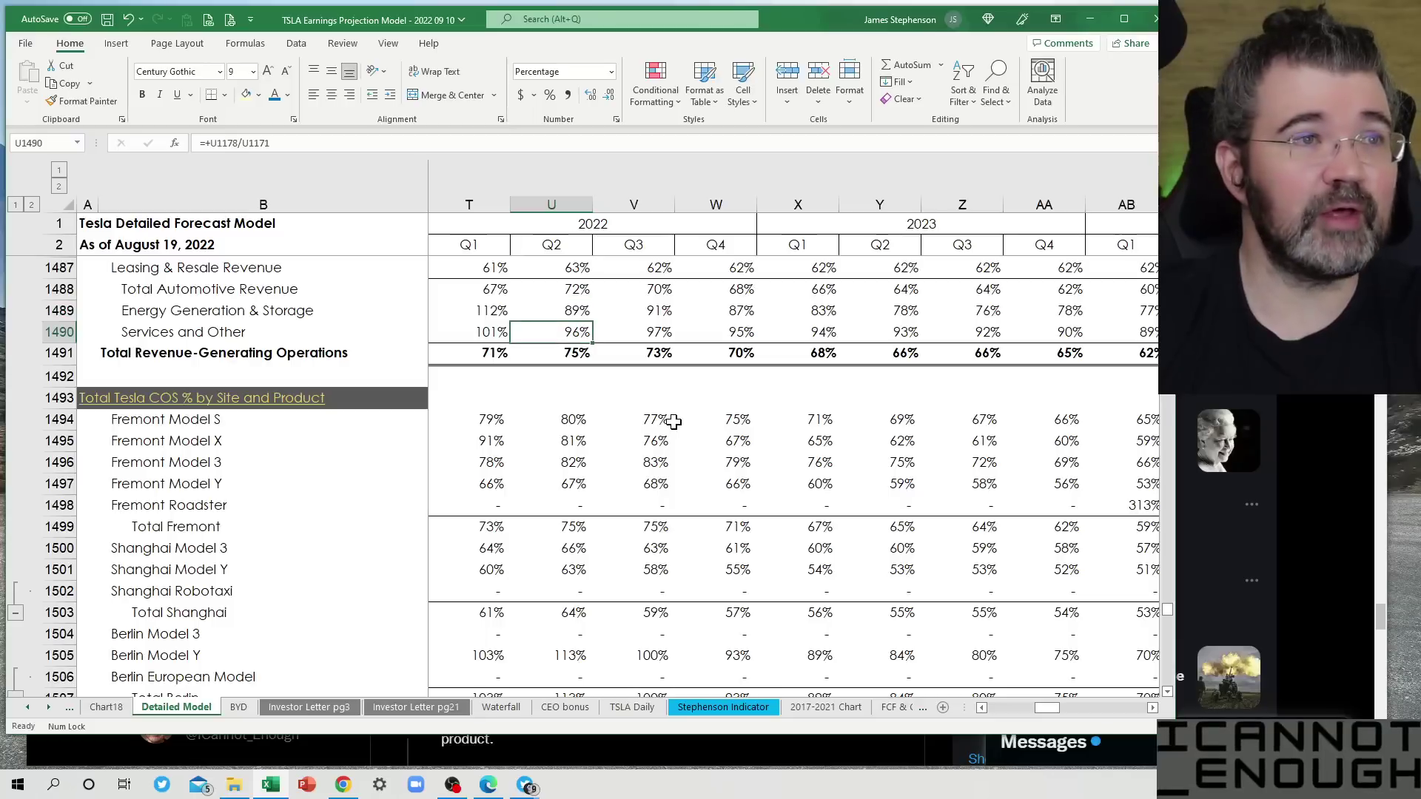
pyautogui.press('Right')
pyautogui.press('Right')
pyautogui.press('Right')
pyautogui.press('Right')
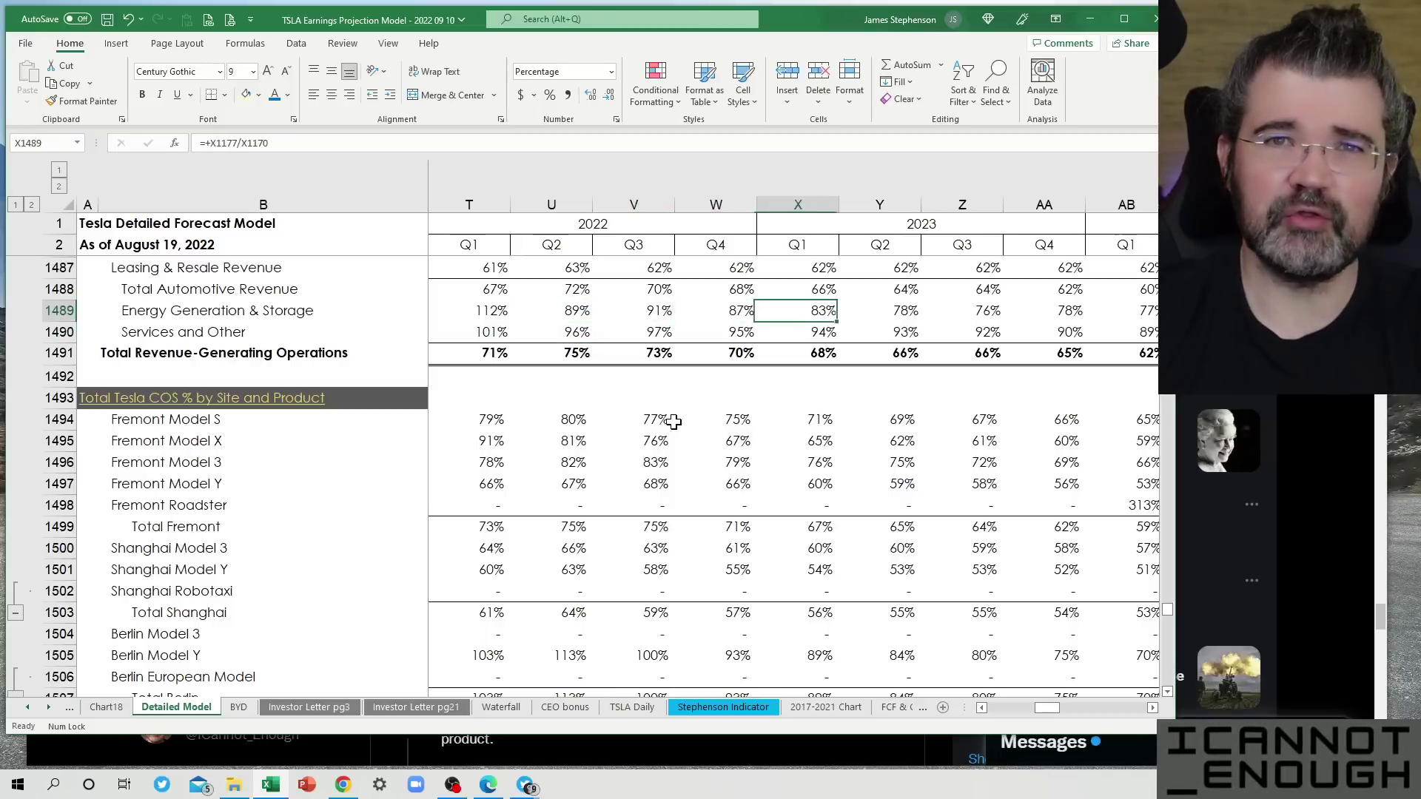
pyautogui.press('Down')
pyautogui.press('Left')
pyautogui.press('Left')
pyautogui.press('Left')
pyautogui.press('Left')
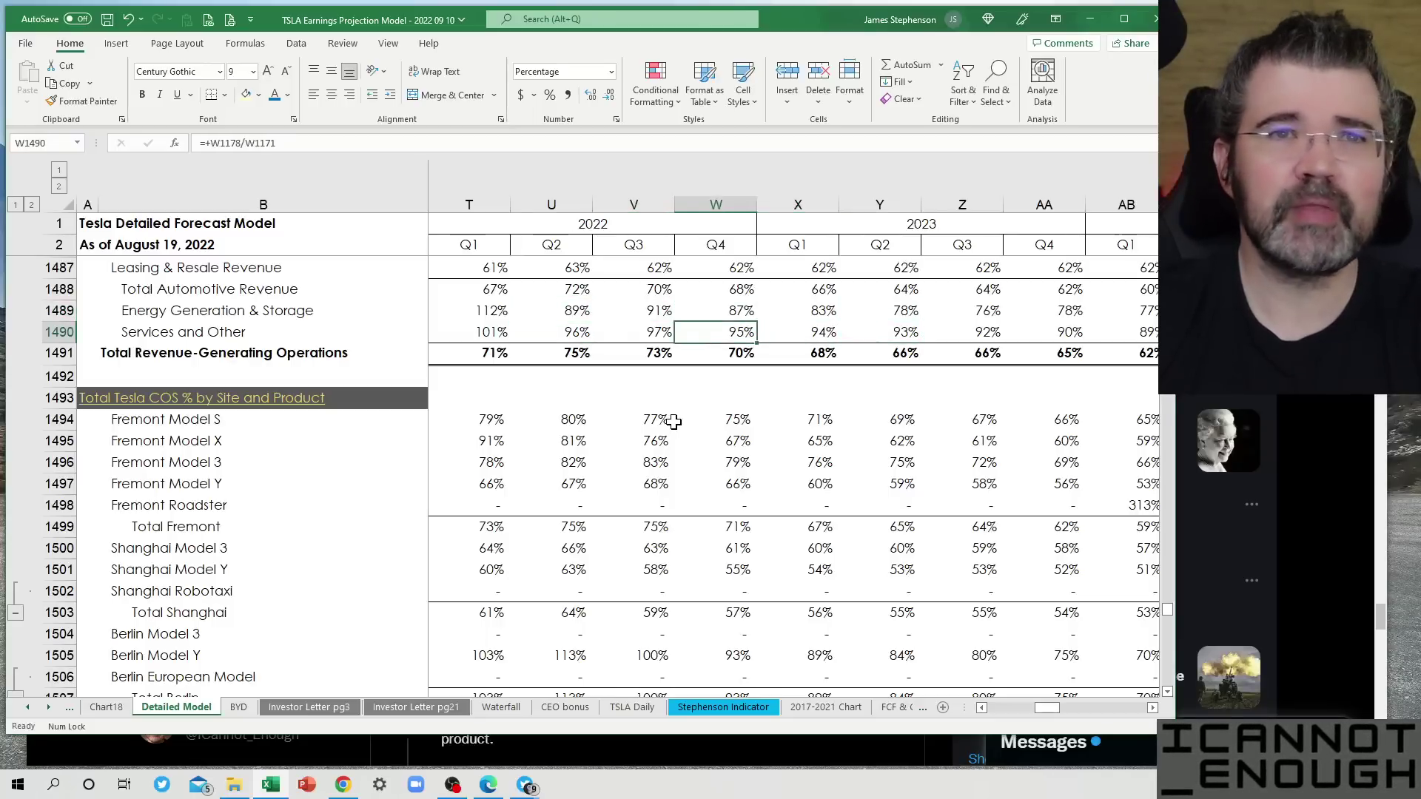
pyautogui.press('Left')
pyautogui.press('Left')
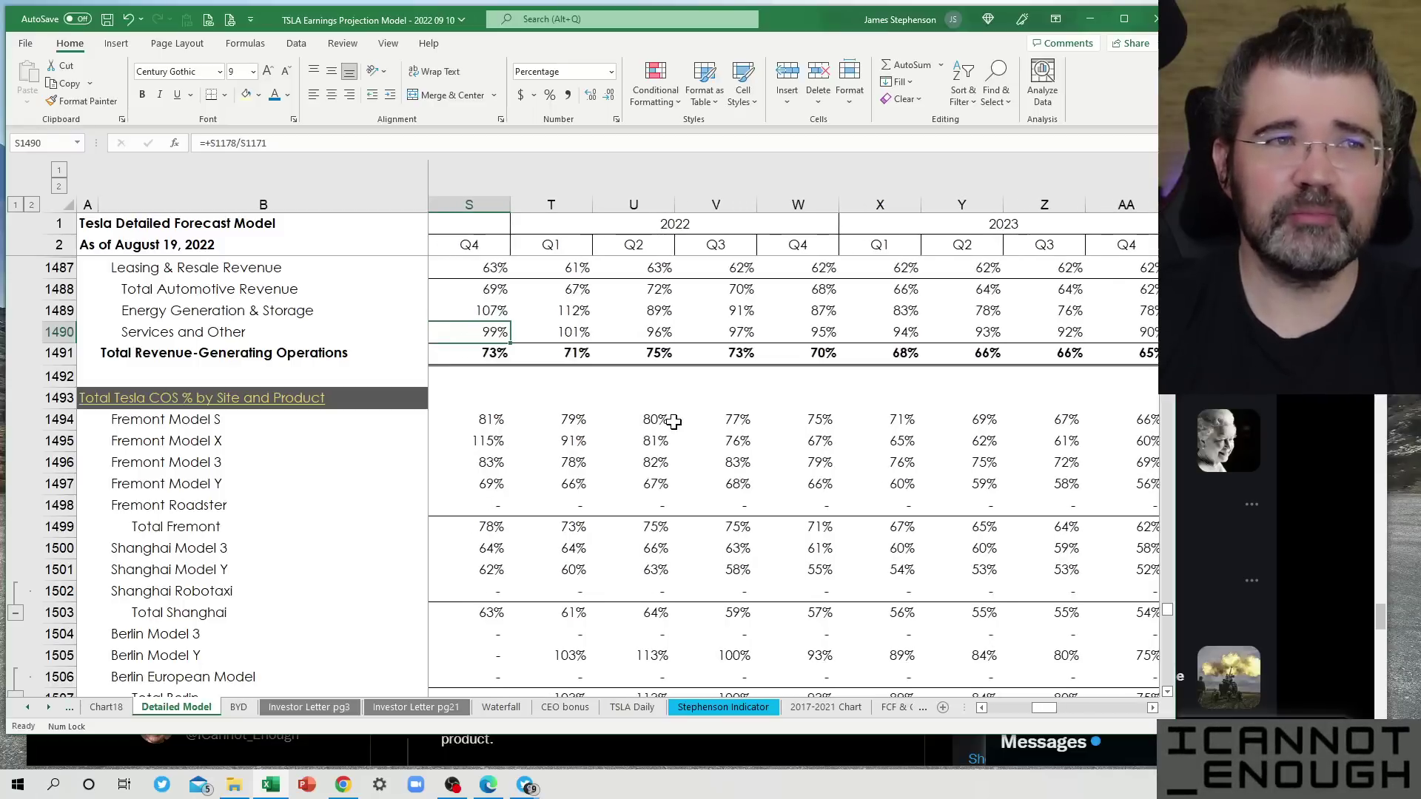
pyautogui.press('Right')
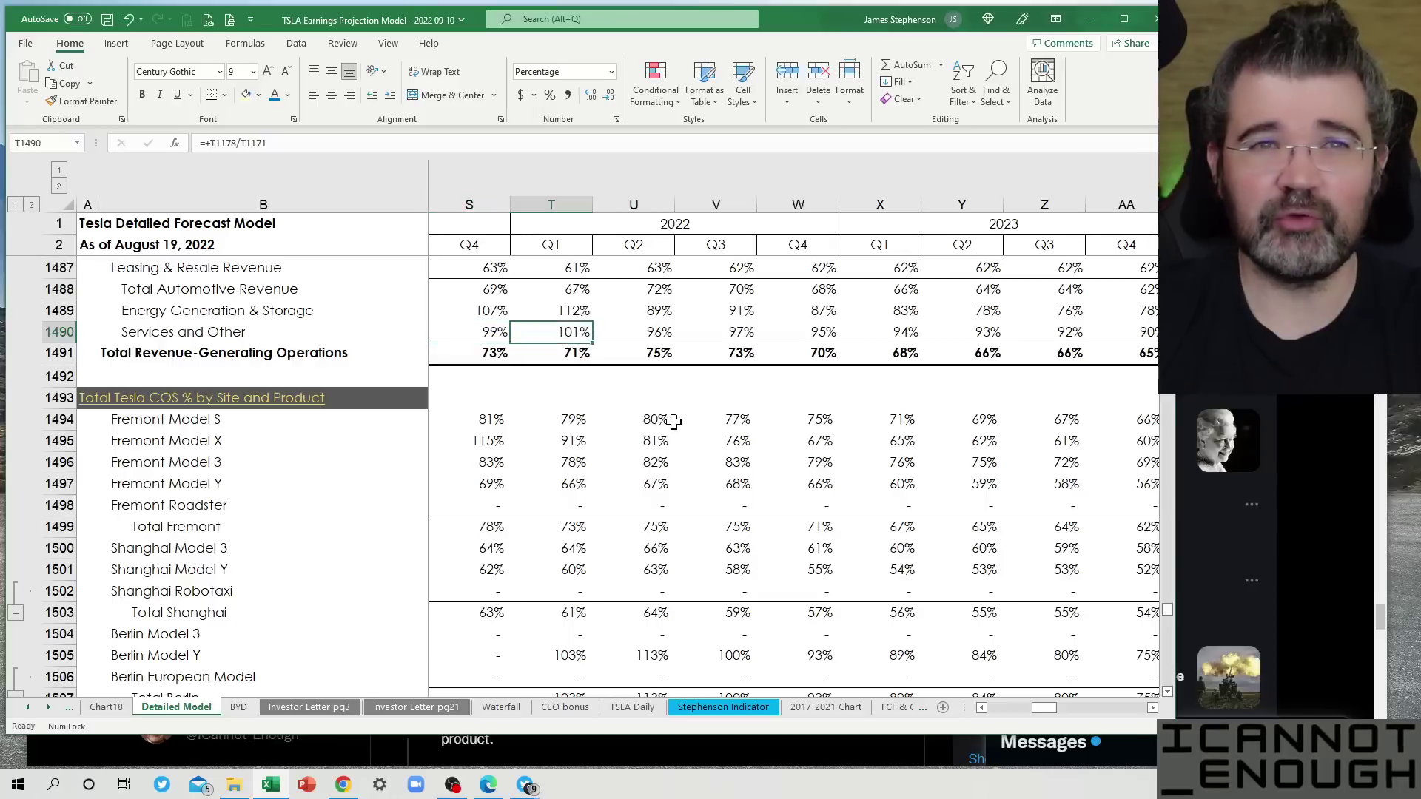
pyautogui.press('Right')
pyautogui.press('Right')
pyautogui.press('Right')
pyautogui.press('Right')
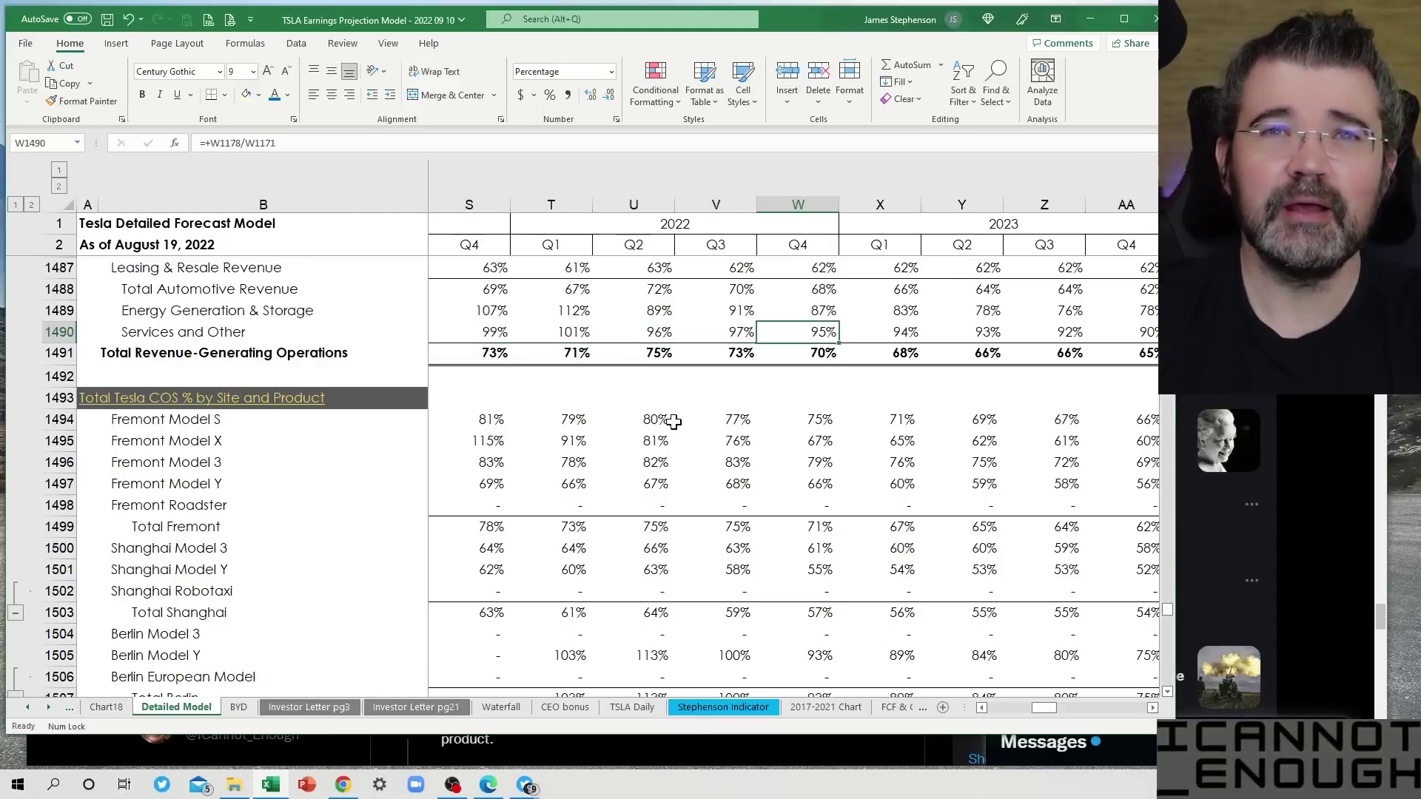
pyautogui.press('Right')
pyautogui.press('Right')
pyautogui.press('Right')
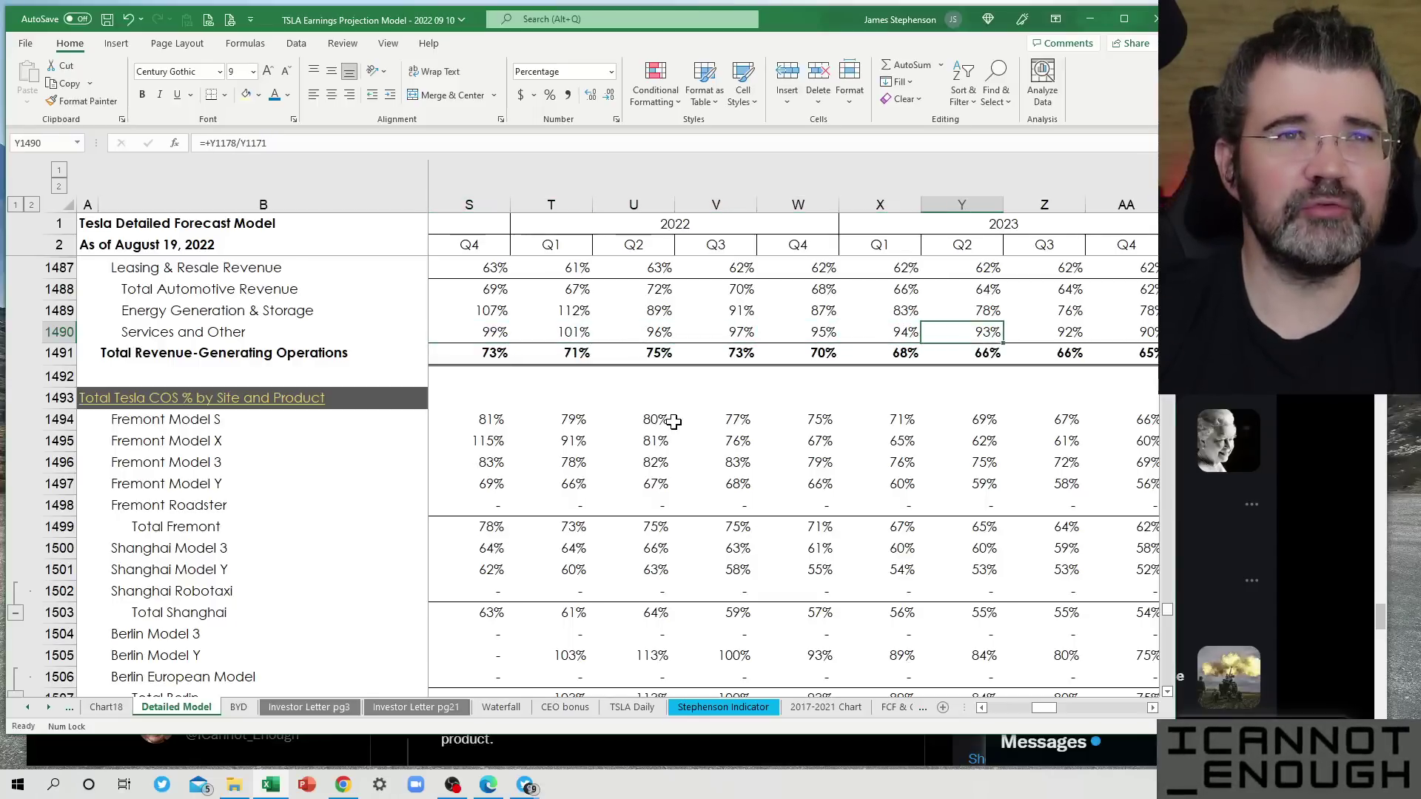
pyautogui.press('Left')
pyautogui.press('Left')
pyautogui.press('Left')
pyautogui.press('Left')
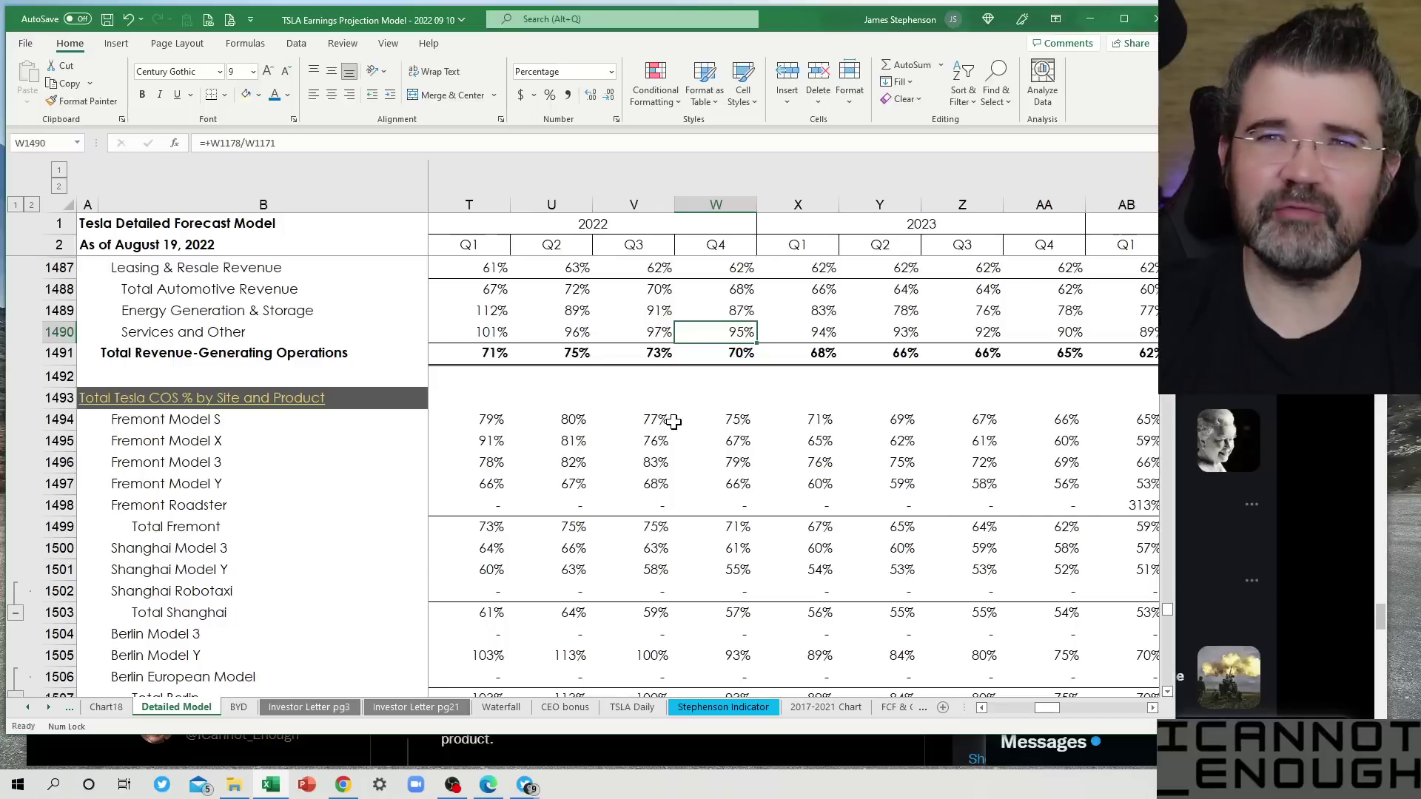
pyautogui.press('Right')
pyautogui.press('Right')
pyautogui.press('Right')
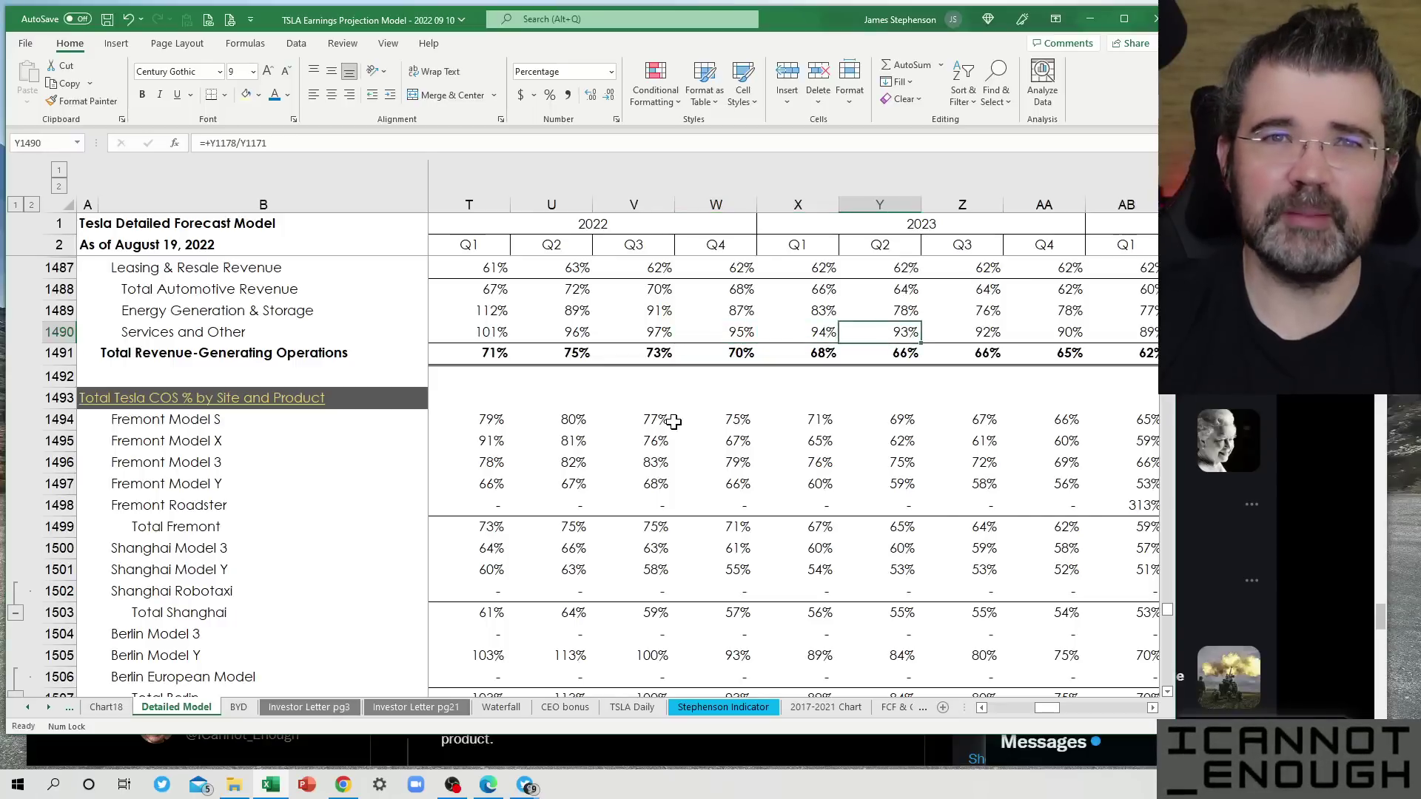
pyautogui.press('Left')
pyautogui.press('Left')
pyautogui.press('Left')
pyautogui.press('Left')
pyautogui.press('Down')
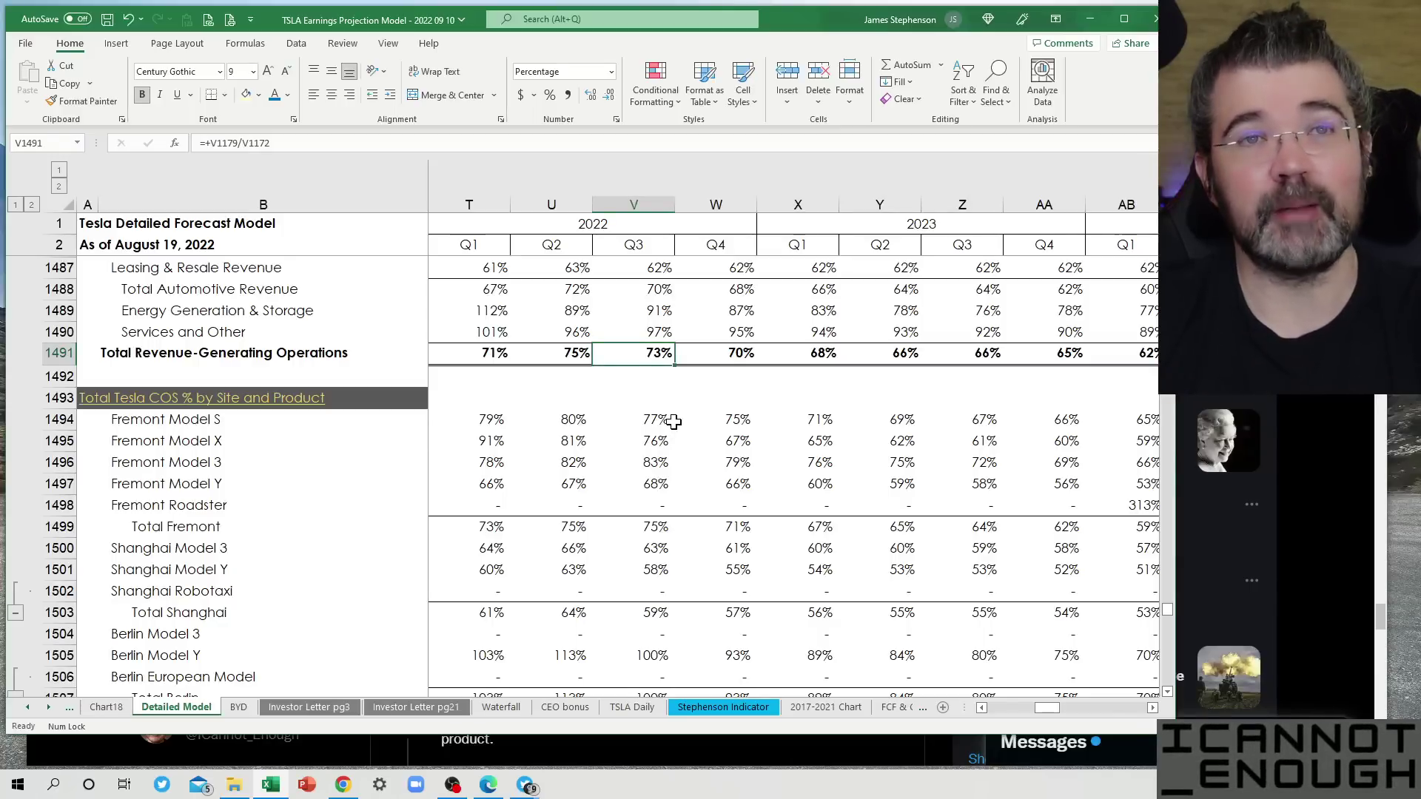
pyautogui.press('Left')
pyautogui.press('Left')
pyautogui.press('Right')
pyautogui.press('Right')
pyautogui.press('Right')
pyautogui.press('Right')
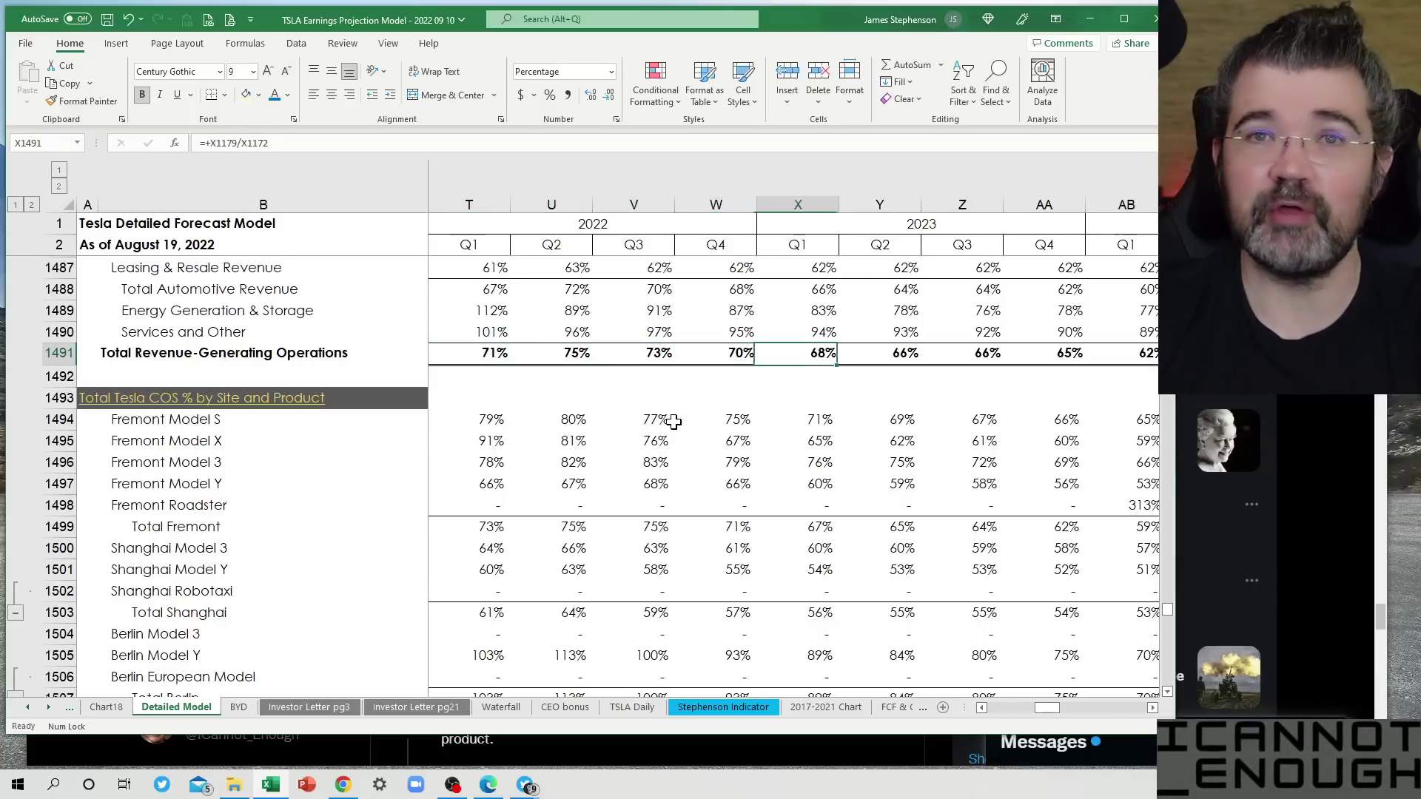
pyautogui.press('Left')
pyautogui.press('Left')
pyautogui.press('Down')
pyautogui.press('Down')
pyautogui.press('Down')
pyautogui.press('Down')
pyautogui.press('Down')
pyautogui.press('Down')
pyautogui.press('Down')
pyautogui.press('Down')
pyautogui.press('Down')
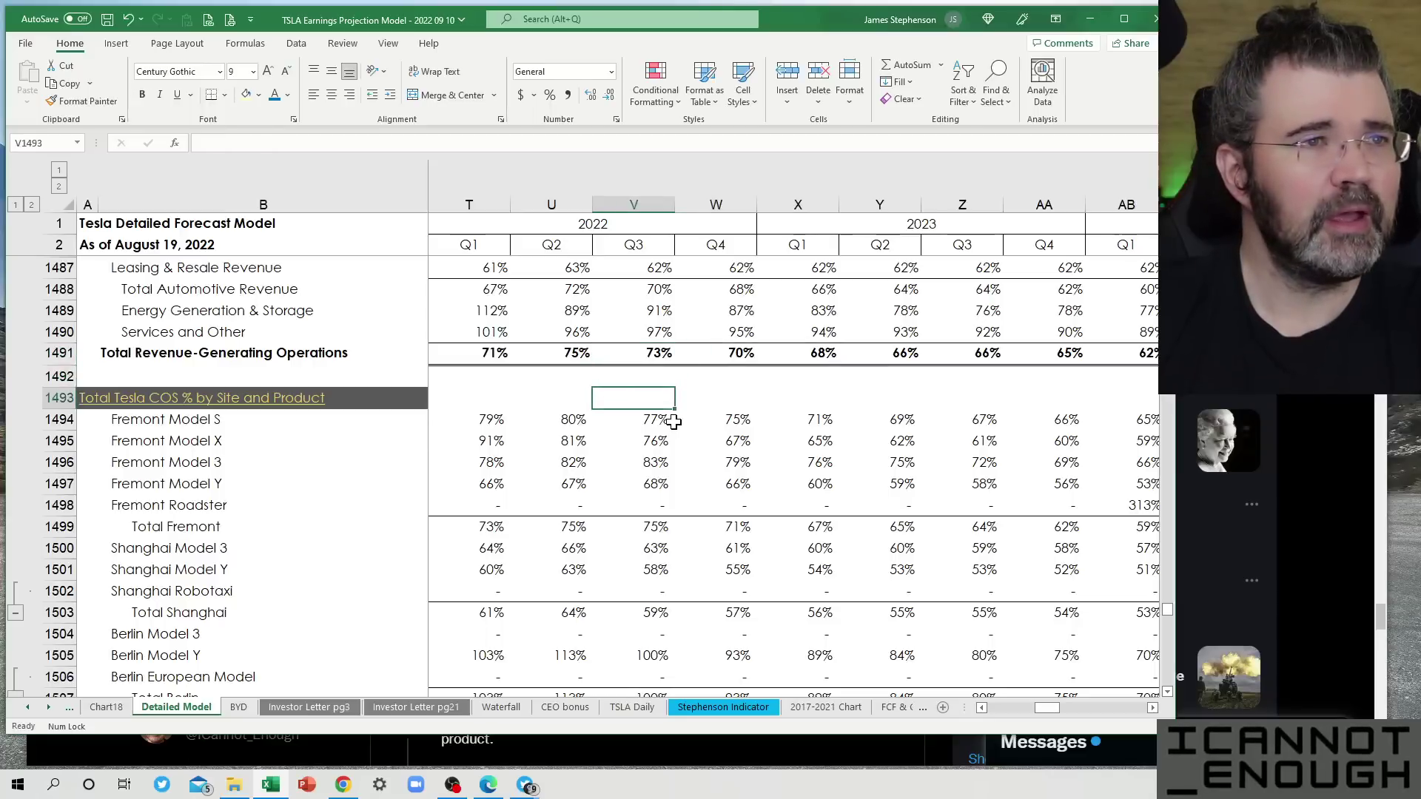
pyautogui.press('Down')
pyautogui.press('Down')
pyautogui.press('Down')
pyautogui.press('Down')
pyautogui.press('Down')
pyautogui.press('Down')
pyautogui.press('Down')
pyautogui.press('Down')
pyautogui.press('Down')
pyautogui.press('Down')
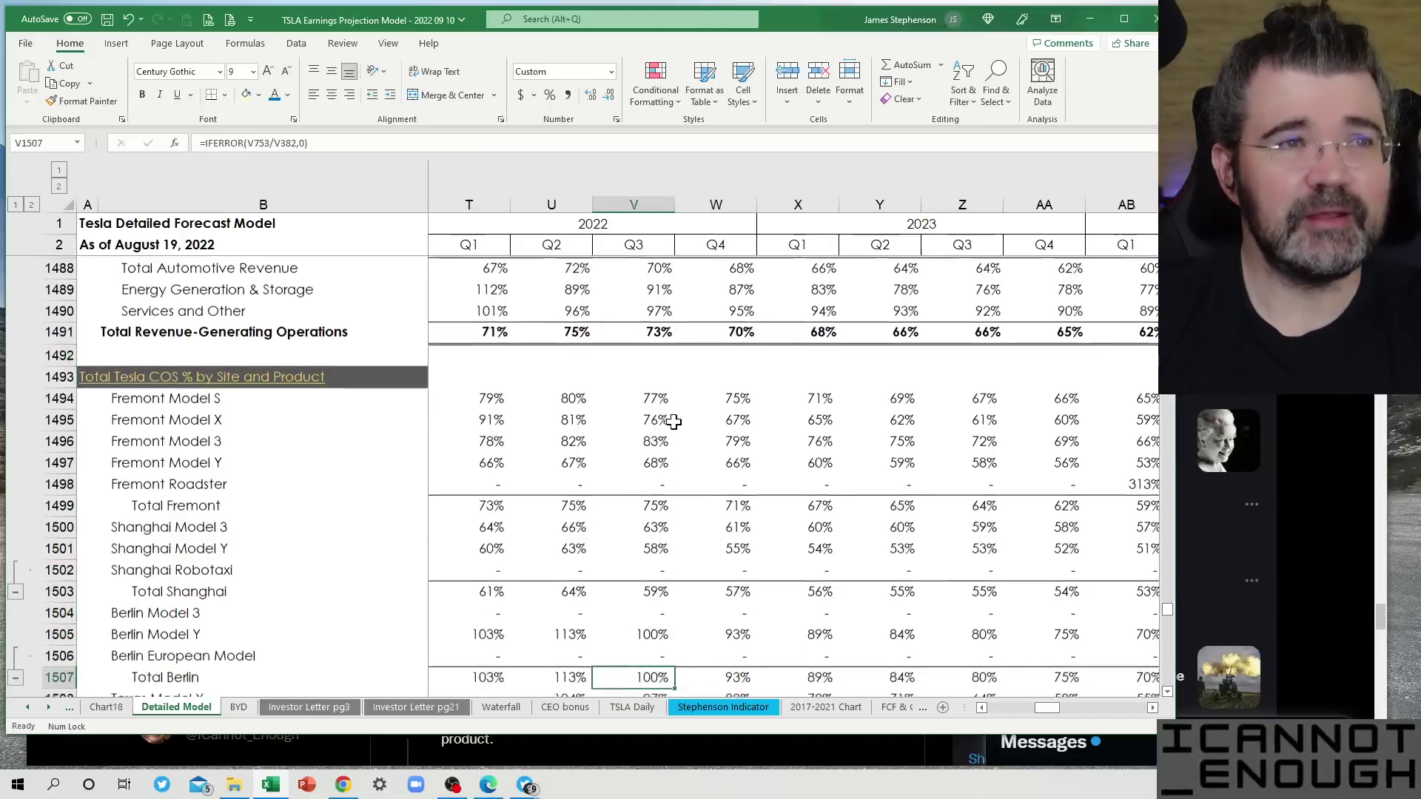
pyautogui.press('Down')
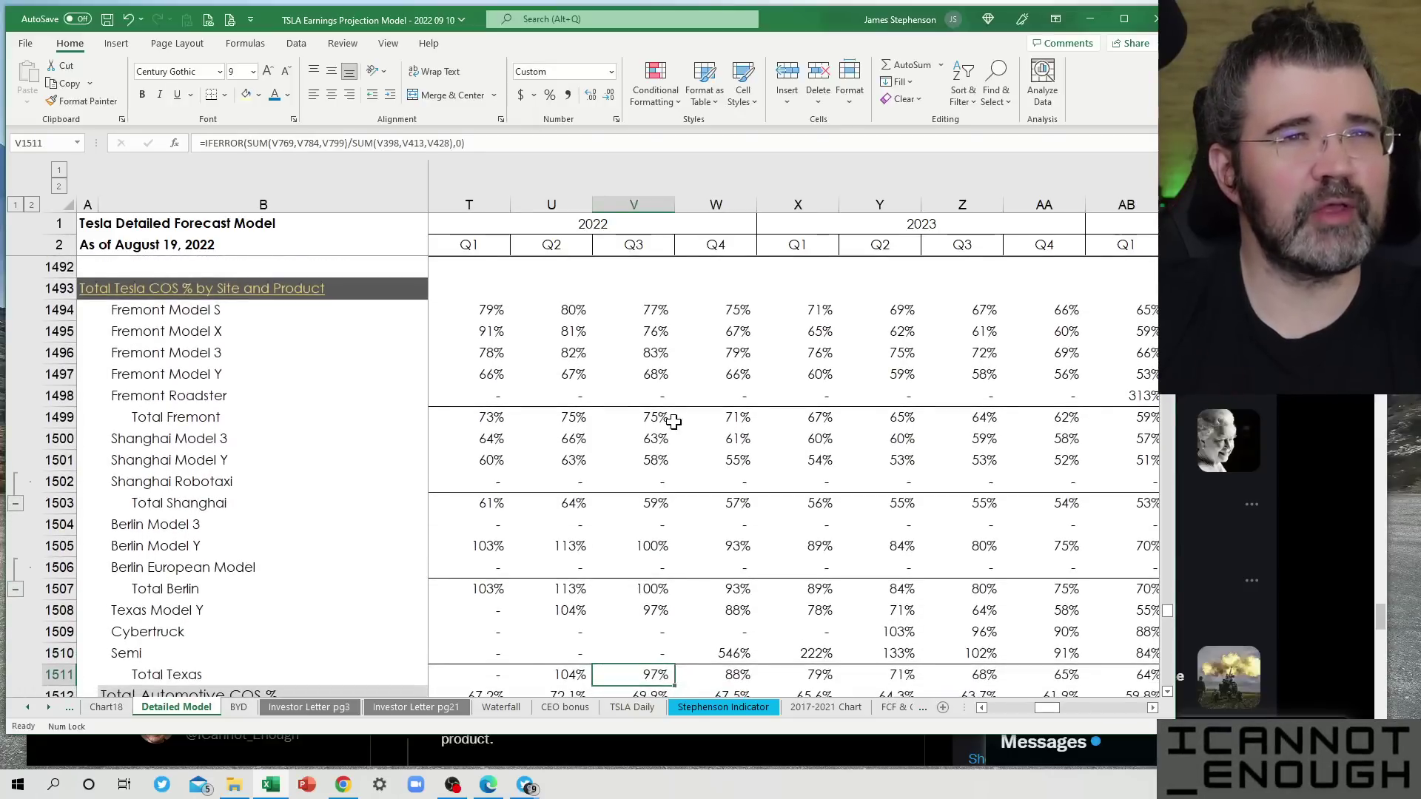
pyautogui.press('Up')
pyautogui.press('Up')
pyautogui.press('Up')
pyautogui.press('Up')
pyautogui.press('Up')
pyautogui.press('Up')
pyautogui.press('Up')
pyautogui.press('Up')
pyautogui.press('Up')
pyautogui.press('Up')
pyautogui.press('Up')
pyautogui.press('Up')
pyautogui.press('Up')
pyautogui.press('Up')
pyautogui.press('Up')
pyautogui.press('Up')
pyautogui.press('Up')
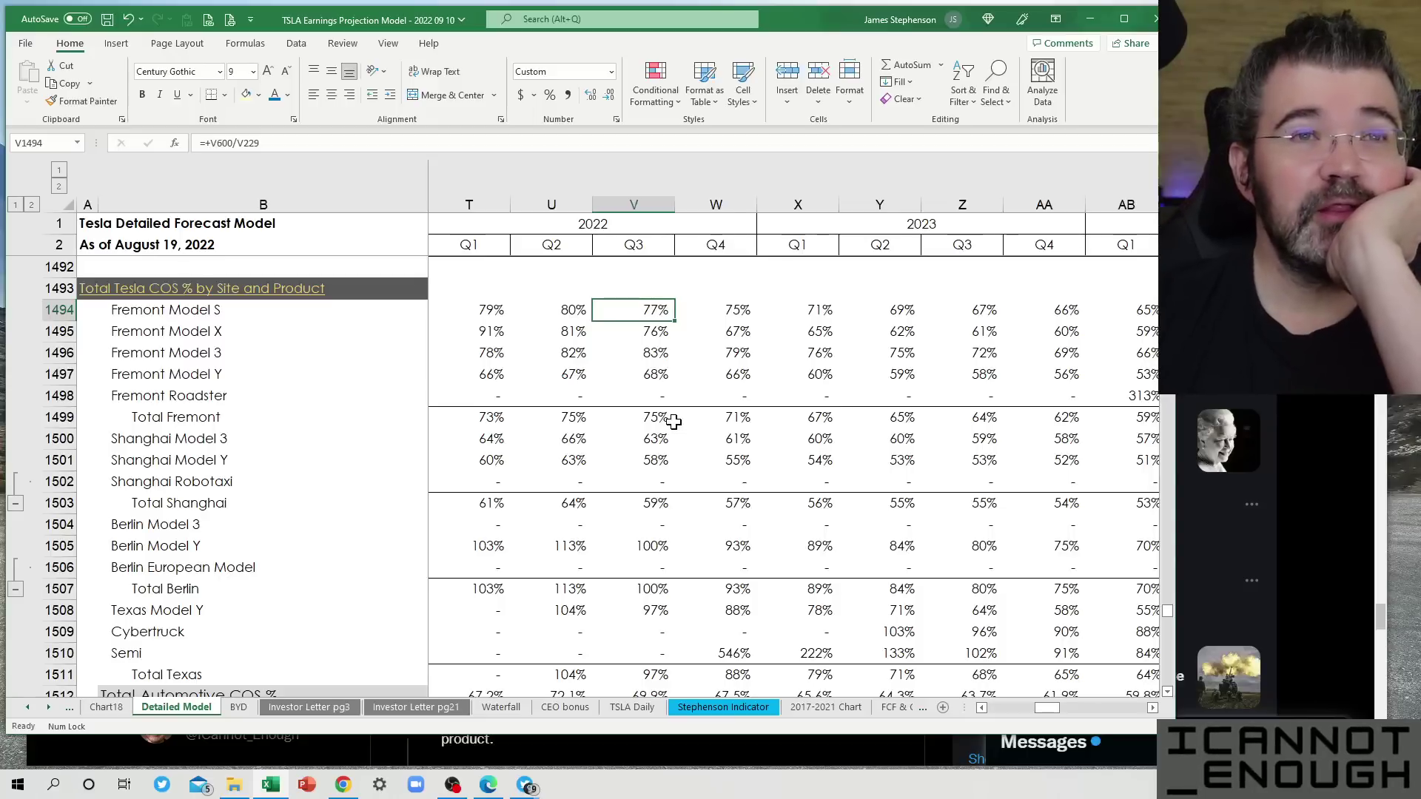
pyautogui.press('Down')
pyautogui.press('Down')
pyautogui.press('Down')
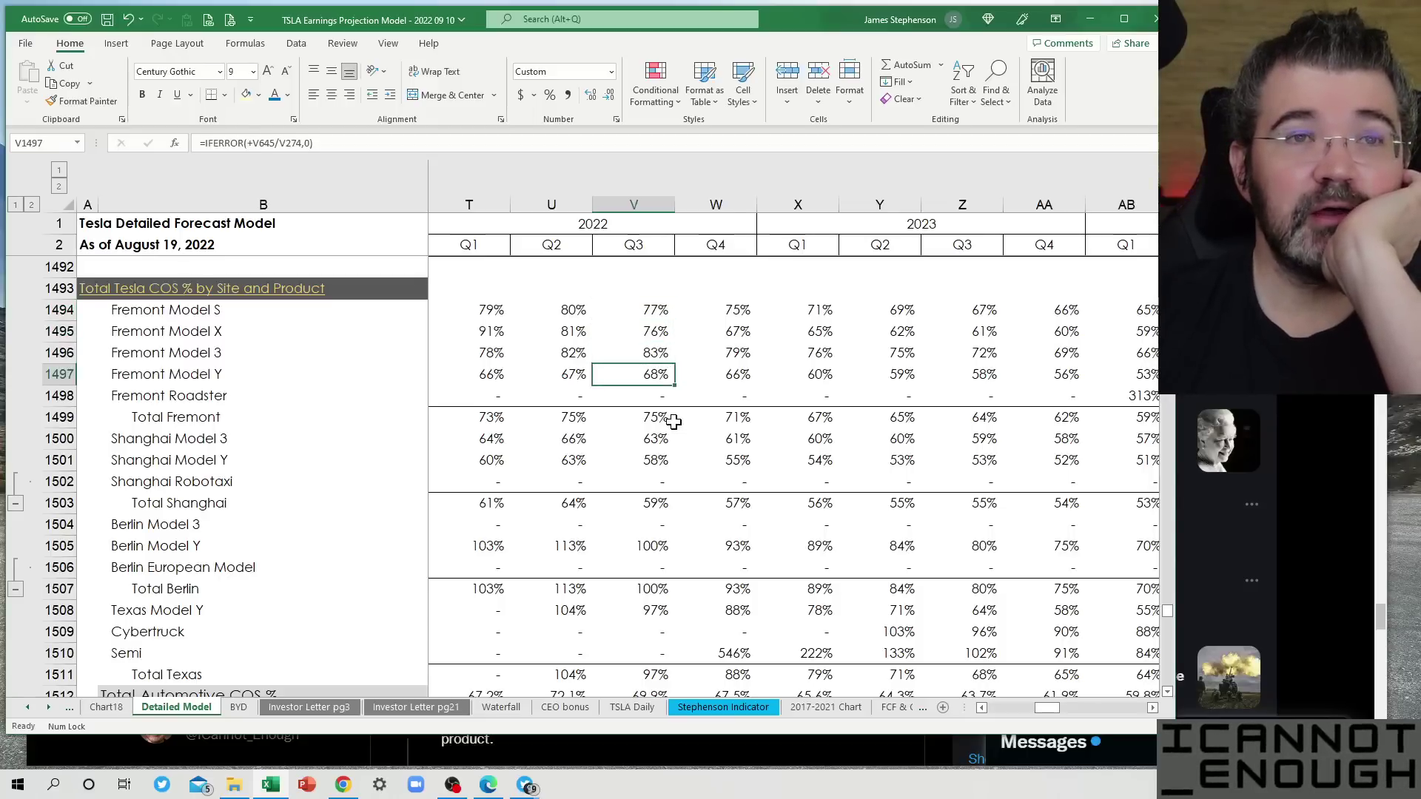
pyautogui.press('Down')
pyautogui.press('Down')
pyautogui.press('Down')
pyautogui.press('Down')
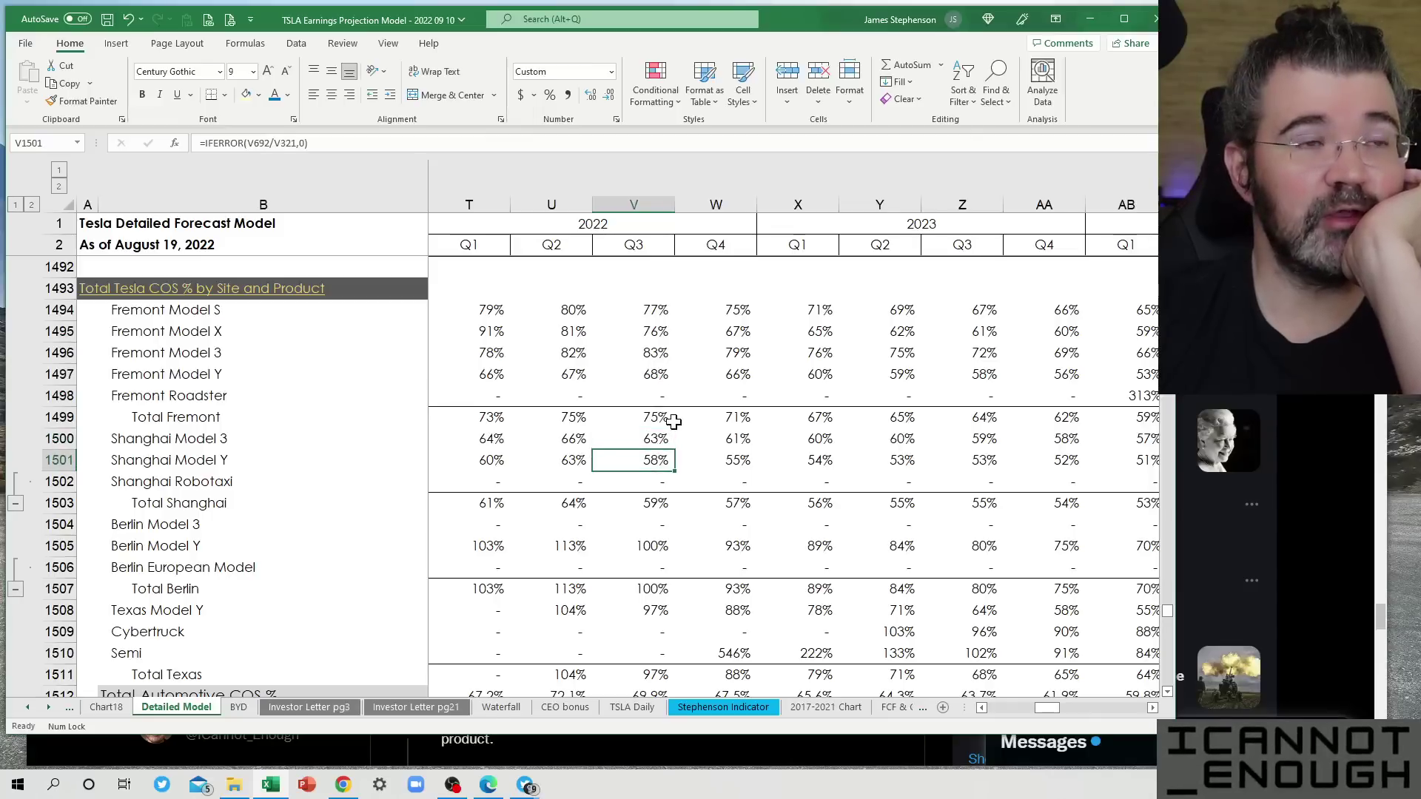
pyautogui.press('Down')
pyautogui.press('Down')
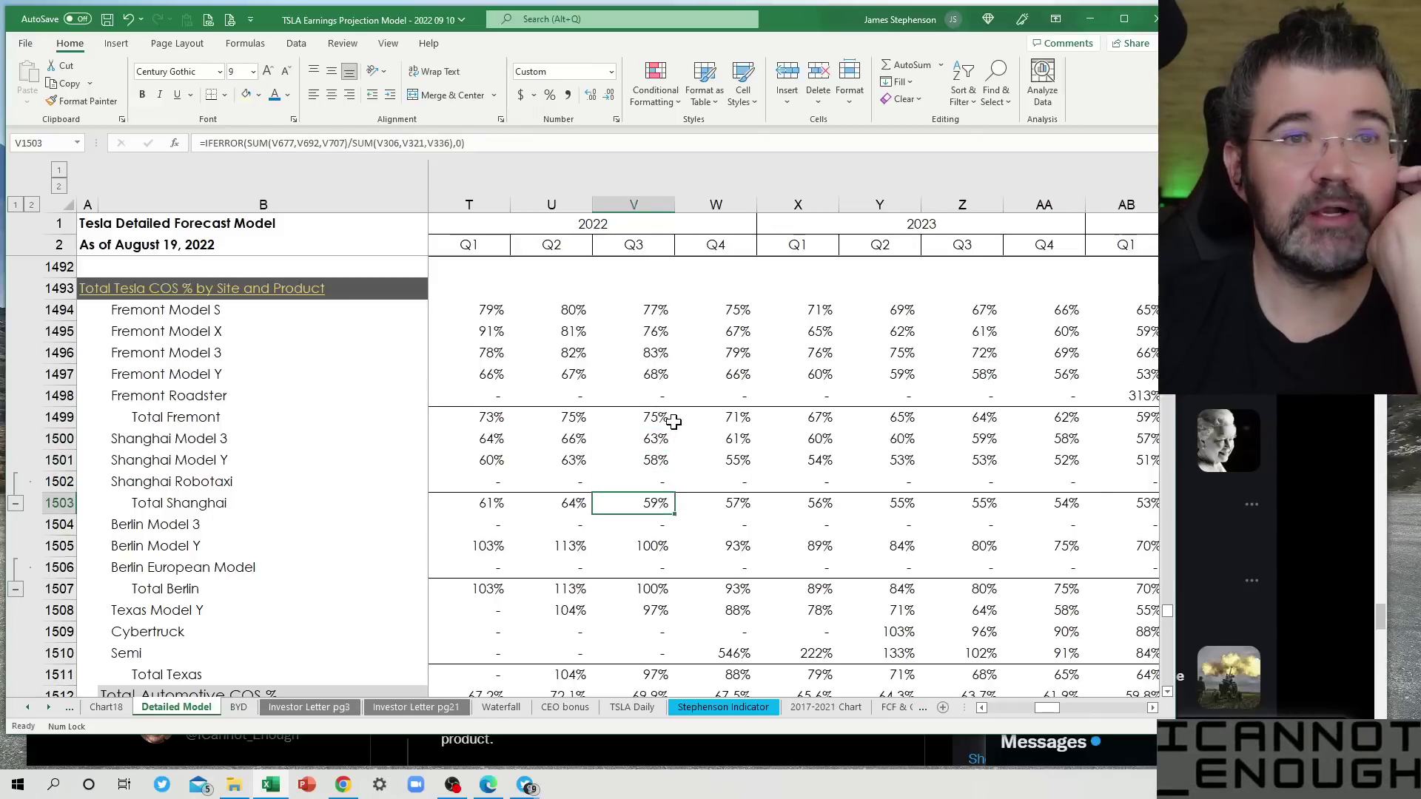
pyautogui.press('Up')
pyautogui.press('Up')
pyautogui.press('Up')
pyautogui.press('Up')
pyautogui.press('Left')
pyautogui.press('Left')
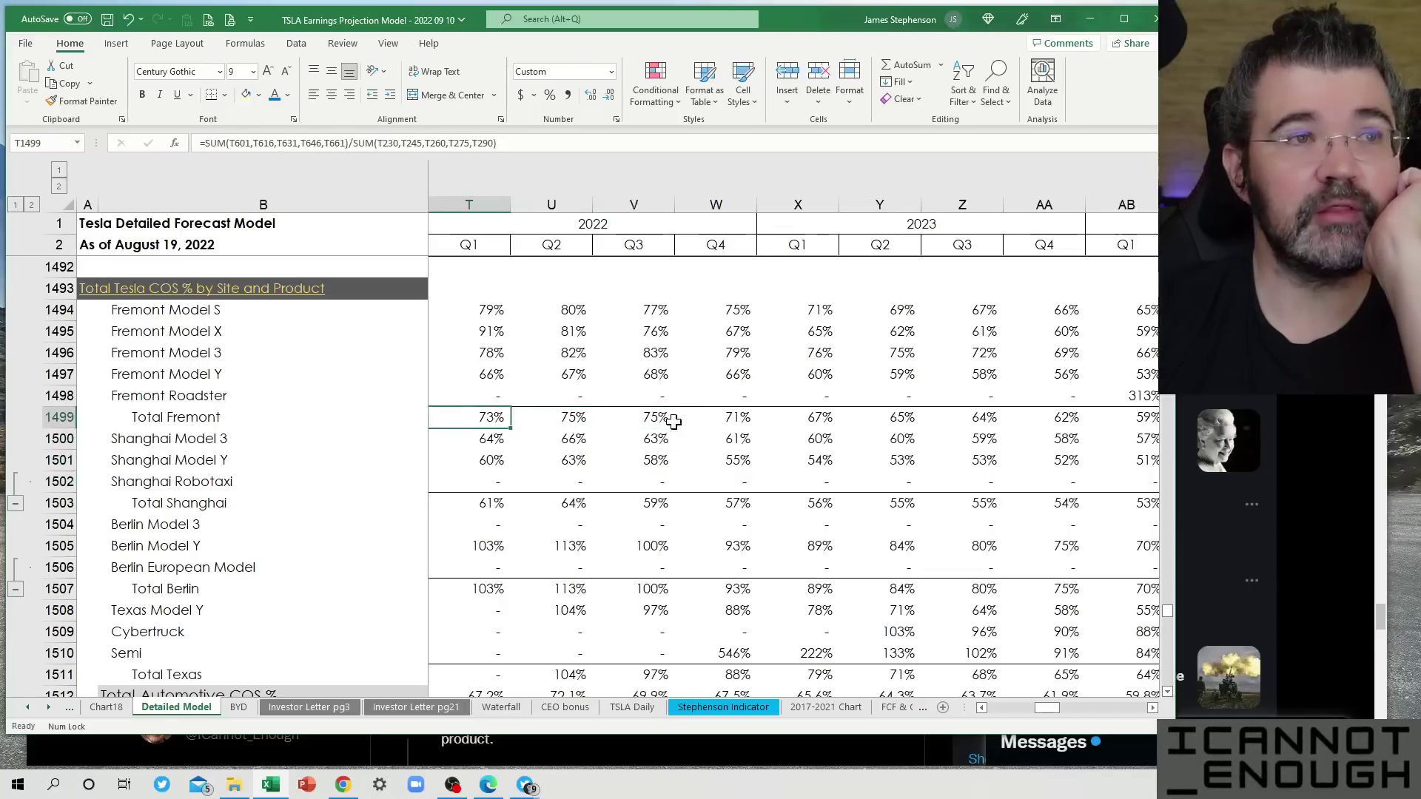
pyautogui.press('Right')
pyautogui.press('Right')
pyautogui.press('Right')
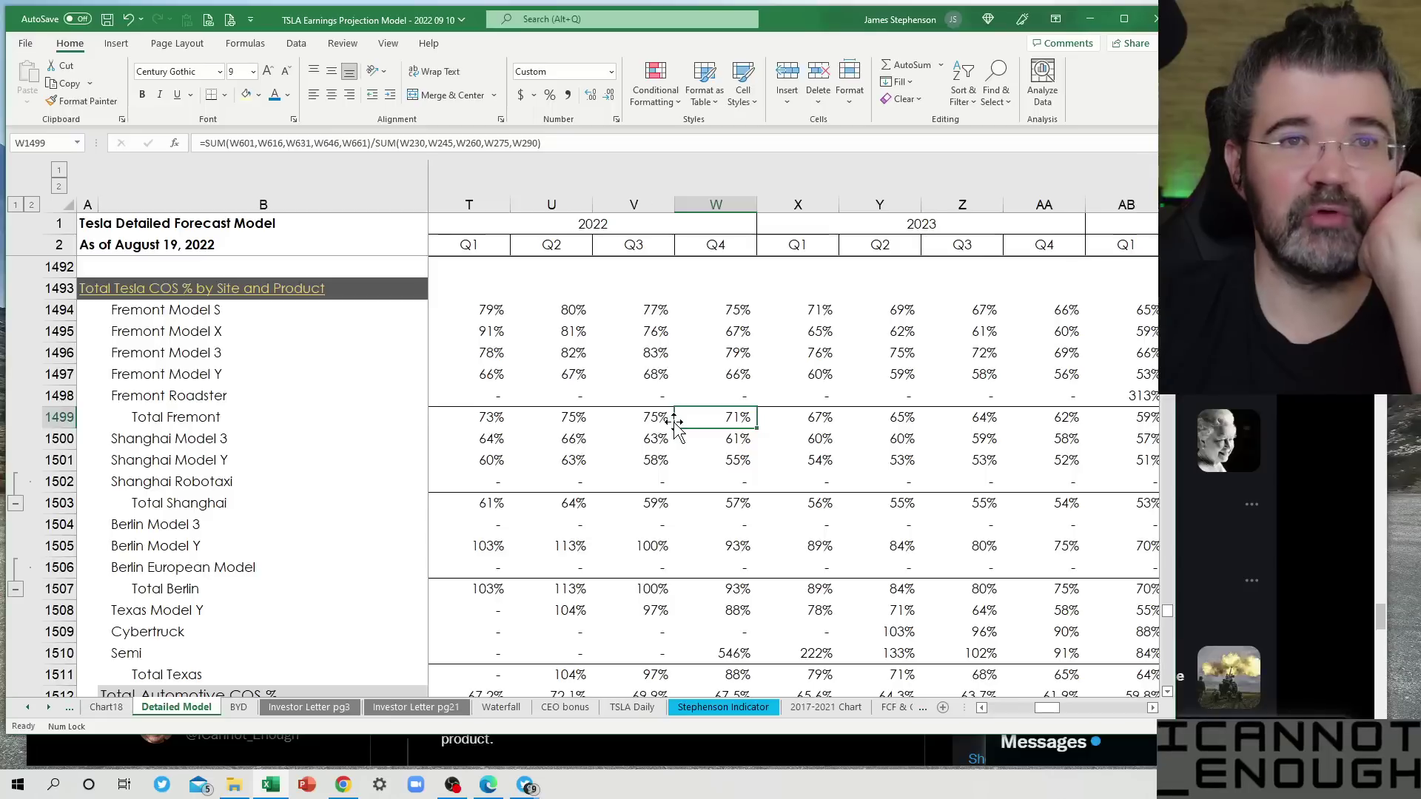
pyautogui.press('Left')
pyautogui.press('Down')
pyautogui.press('Down')
pyautogui.press('Down')
pyautogui.press('Down')
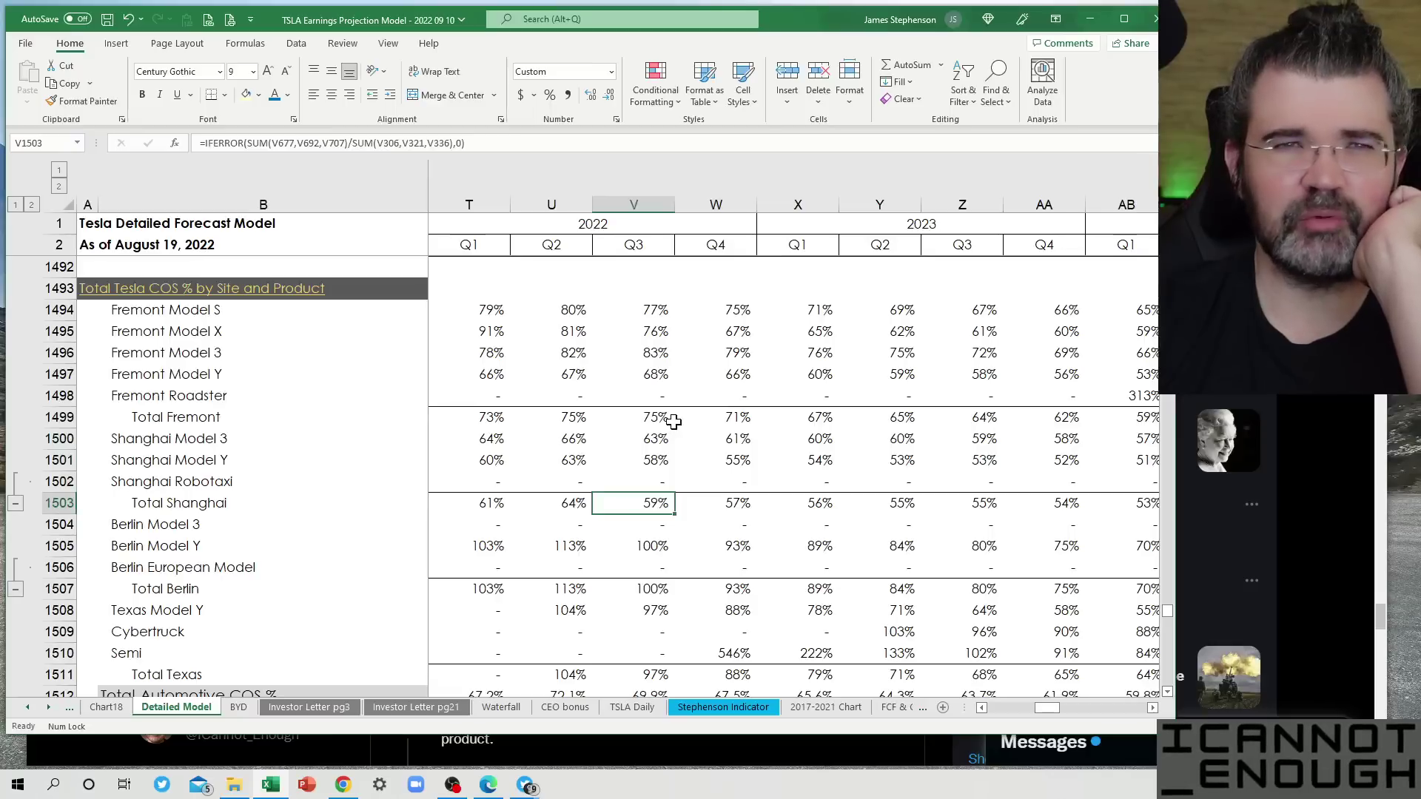
pyautogui.press('Up')
pyautogui.press('Up')
pyautogui.press('Up')
pyautogui.press('Up')
pyautogui.press('Left')
pyautogui.press('Down')
pyautogui.press('Down')
pyautogui.press('Down')
pyautogui.press('Down')
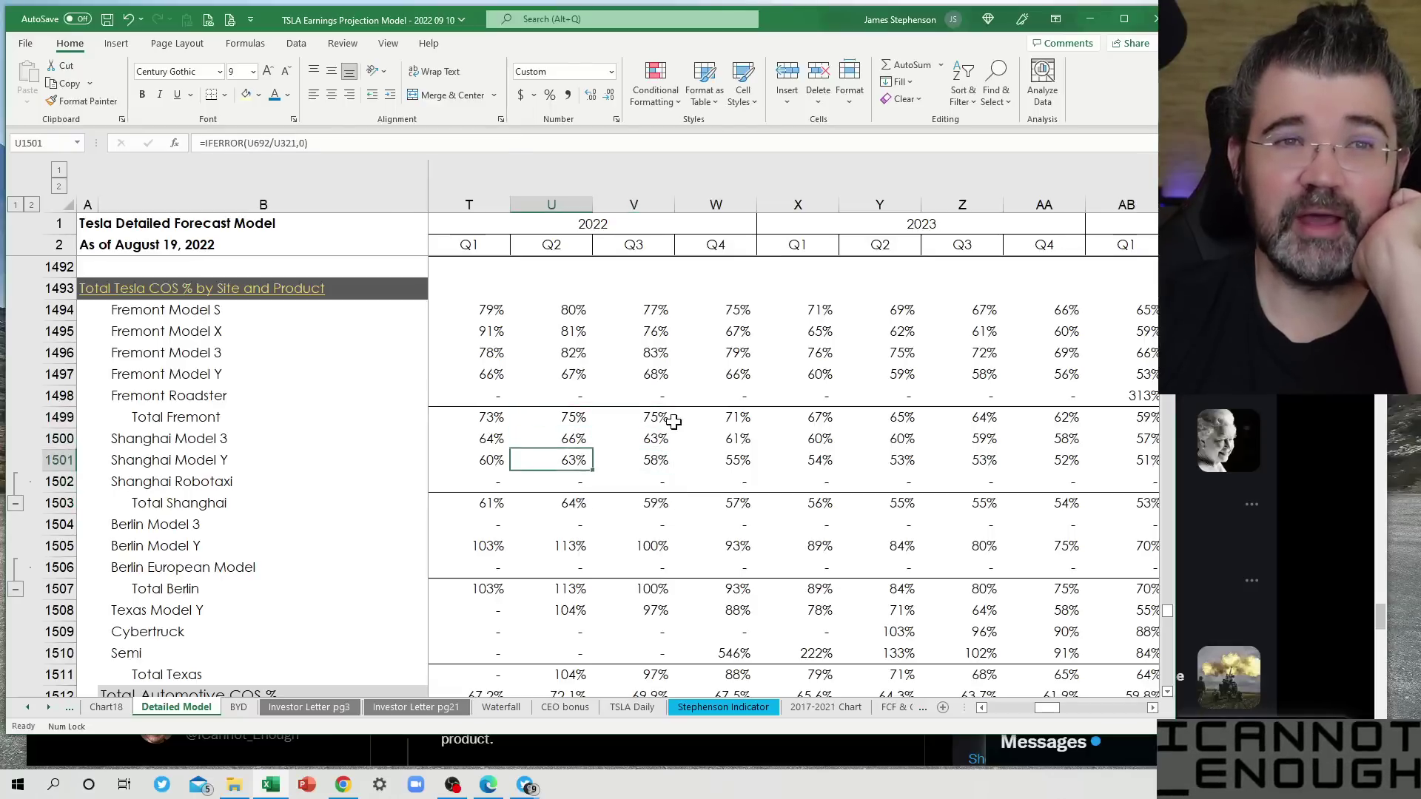
pyautogui.press('Right')
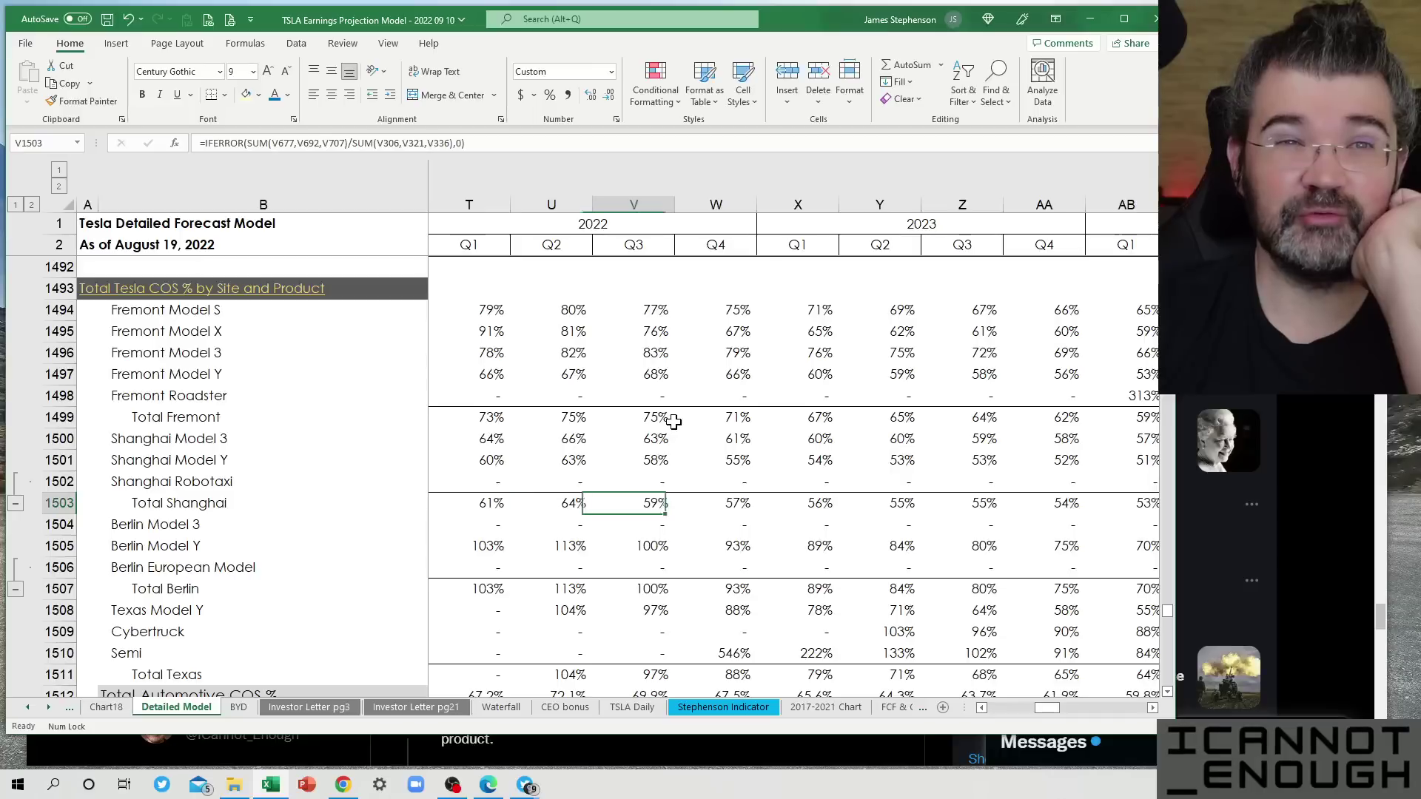
pyautogui.press('Right')
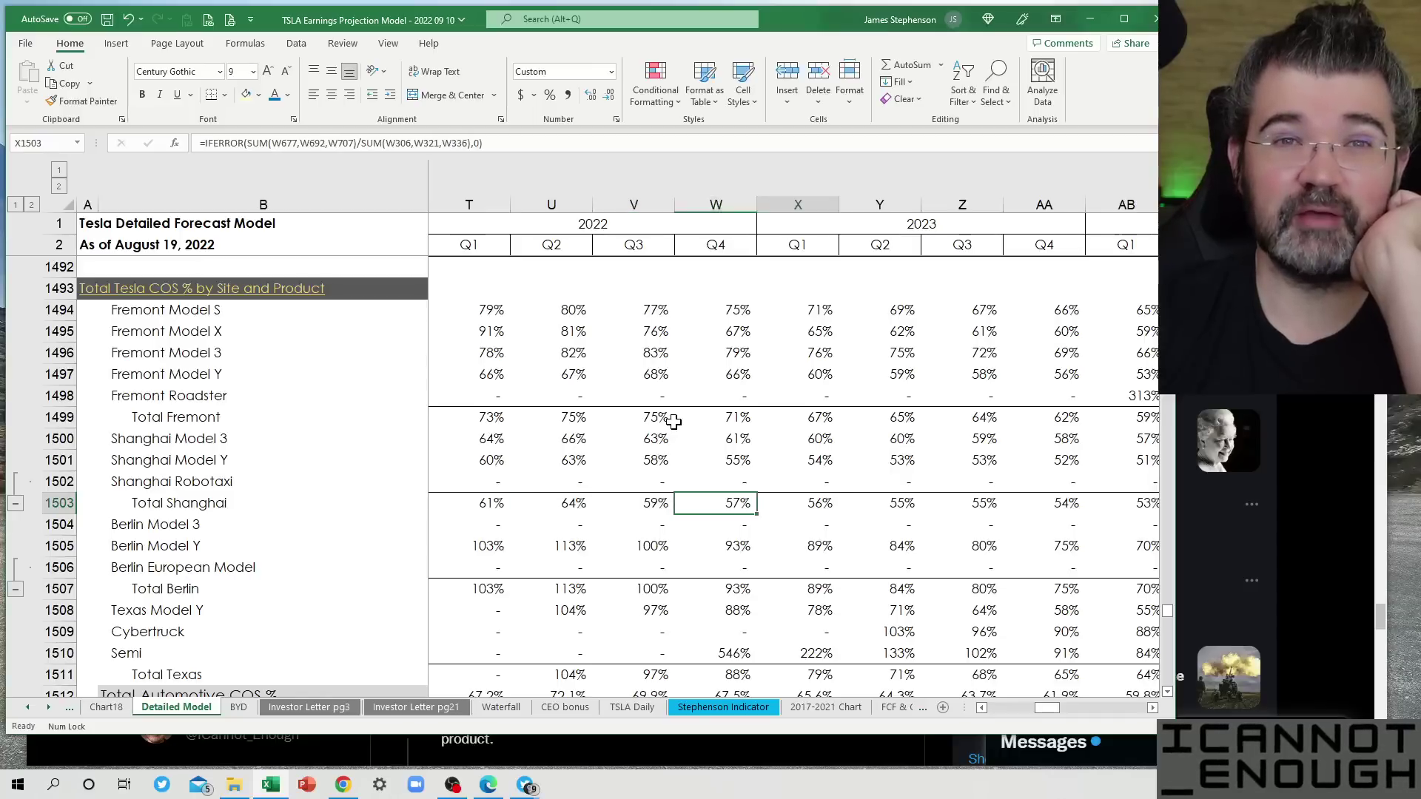
pyautogui.press('Right')
pyautogui.press('Right')
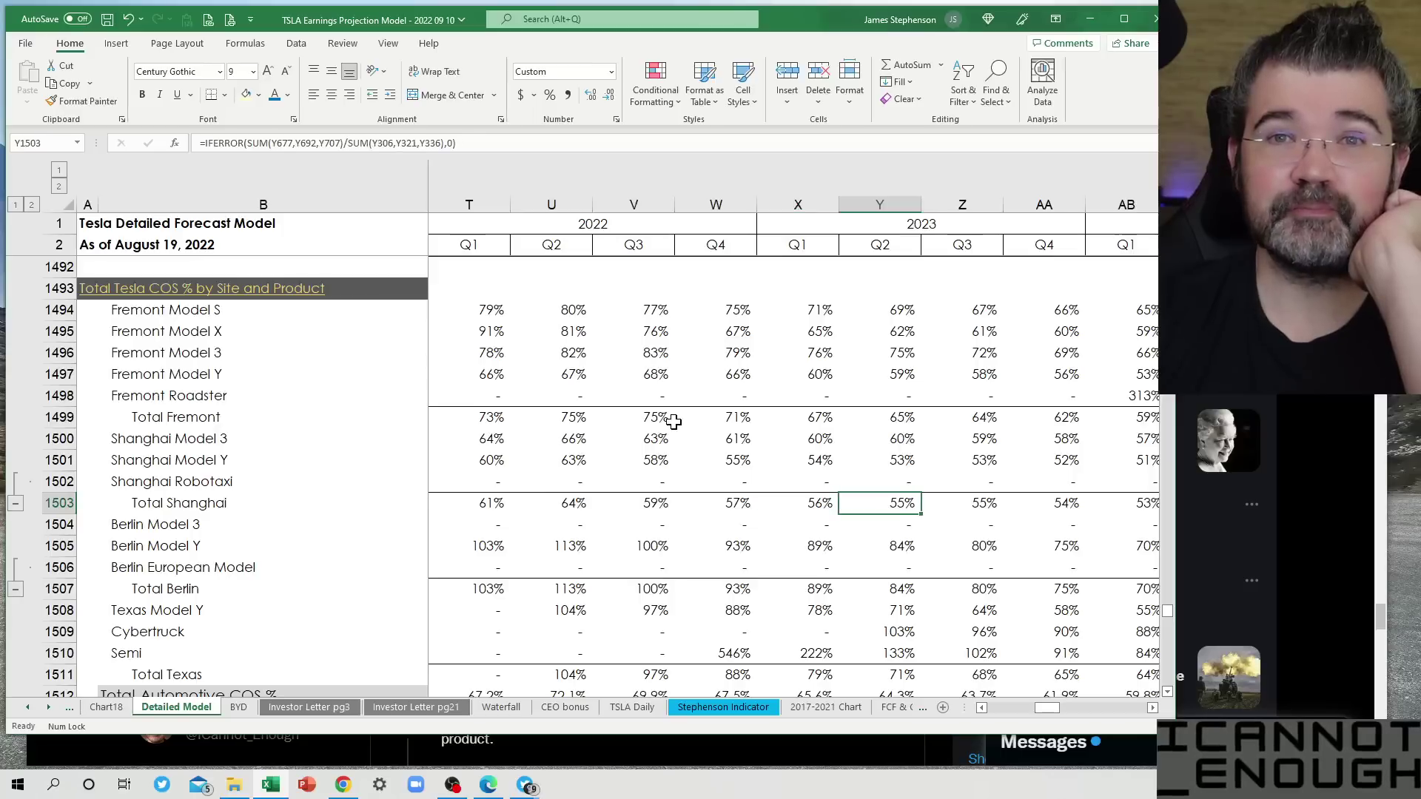
pyautogui.press('Right')
pyautogui.press('Right')
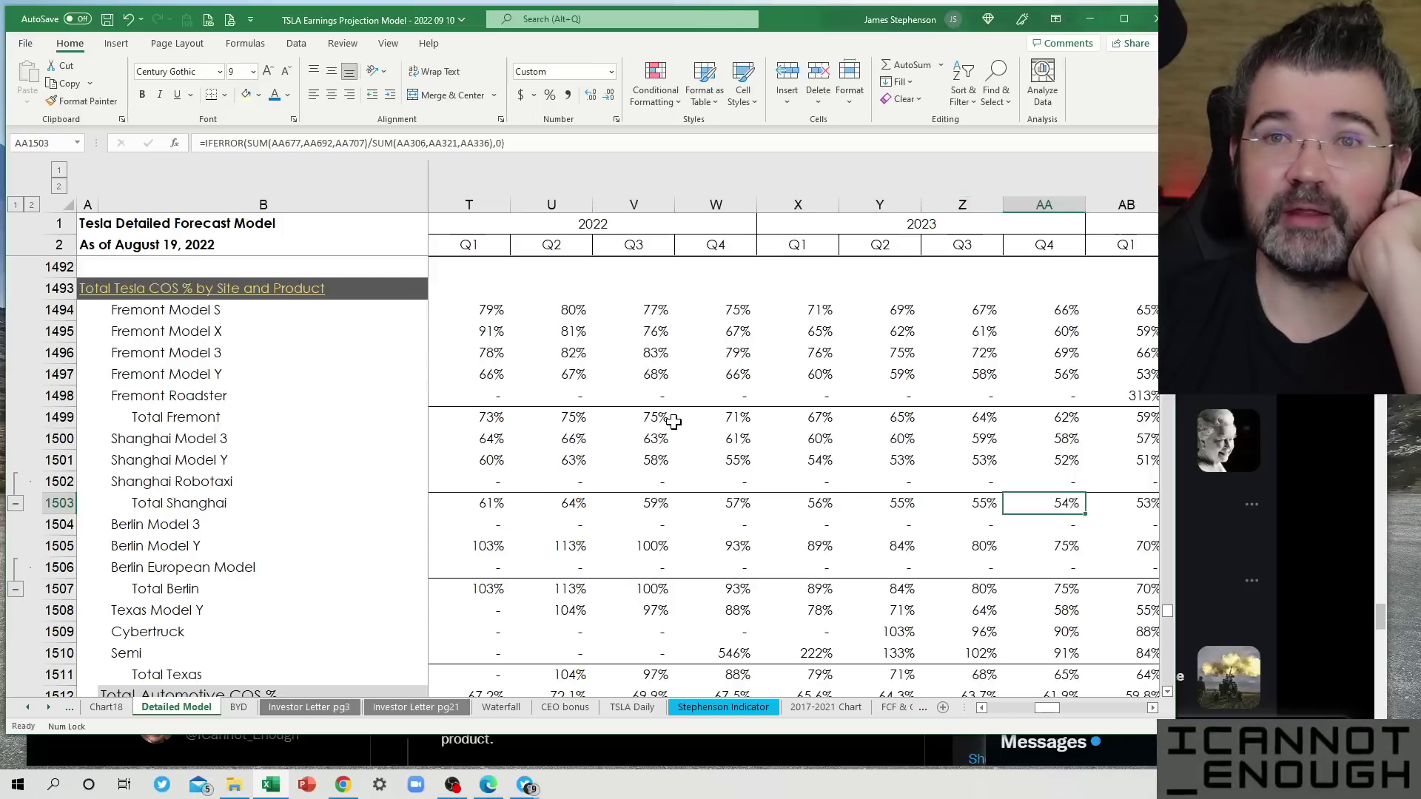
pyautogui.press('Left')
pyautogui.press('Left')
pyautogui.press('Left')
pyautogui.press('Left')
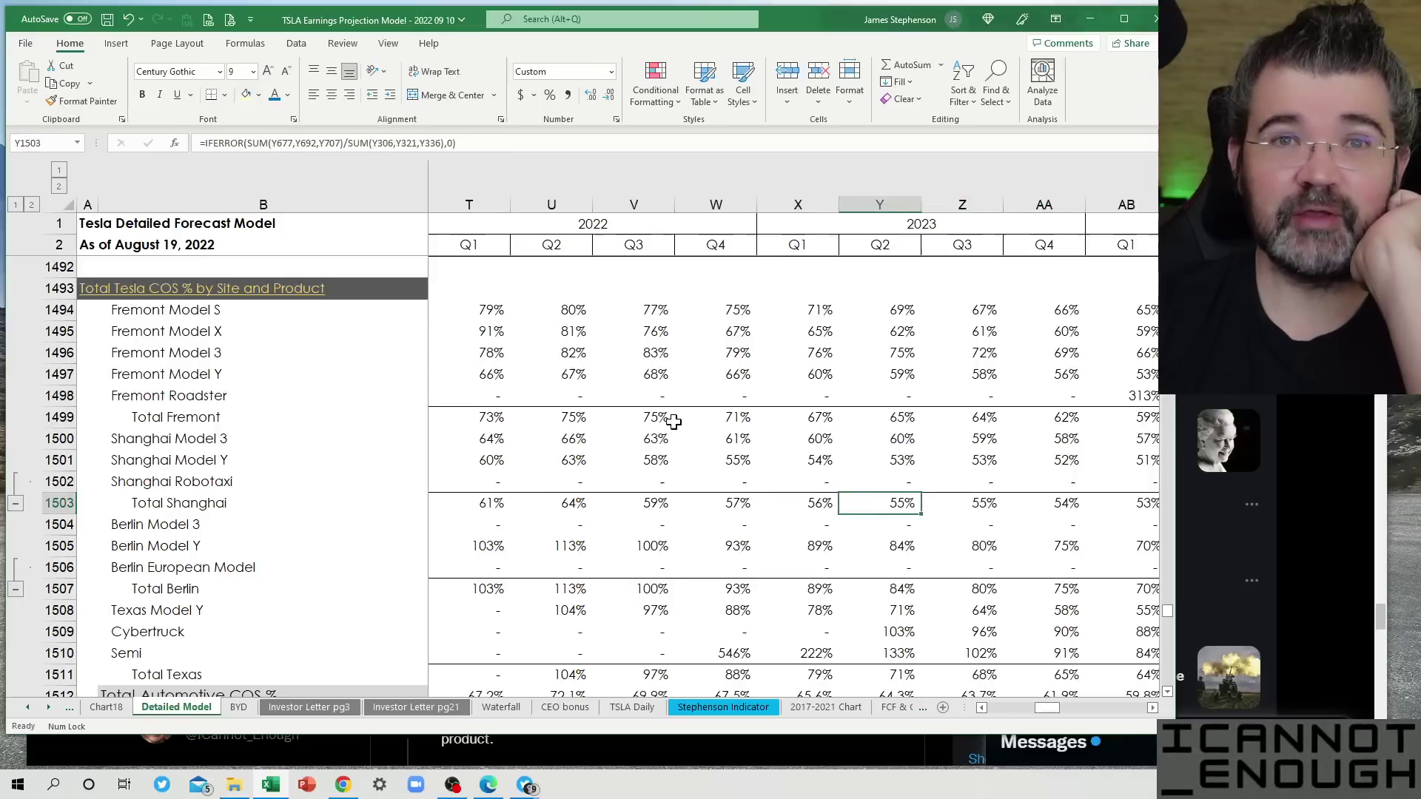
pyautogui.press('Up')
pyautogui.press('Up')
pyautogui.press('Up')
pyautogui.press('Right')
pyautogui.press('Right')
pyautogui.press('Right')
pyautogui.press('Right')
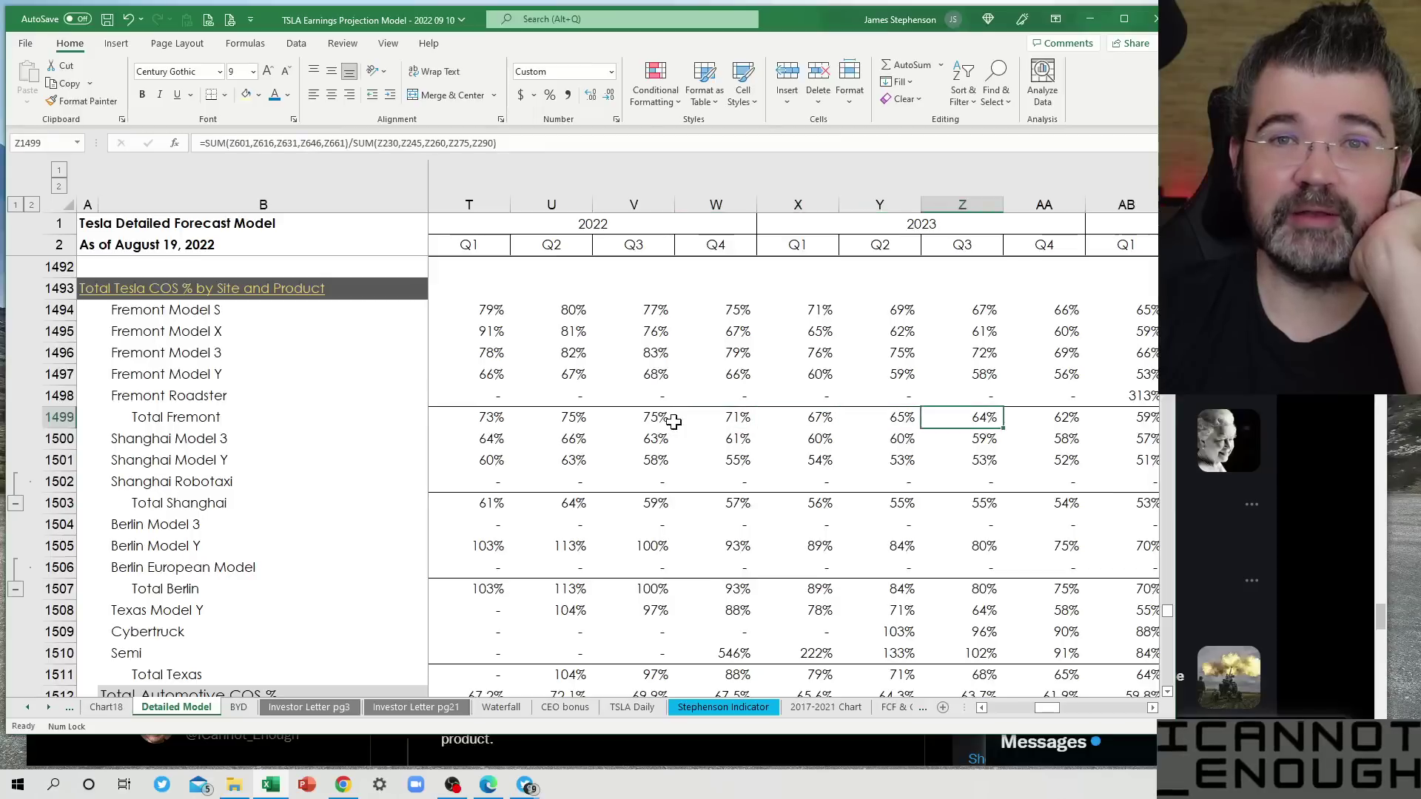
pyautogui.press('Left')
pyautogui.press('Left')
pyautogui.press('Left')
pyautogui.press('Left')
pyautogui.press('Left')
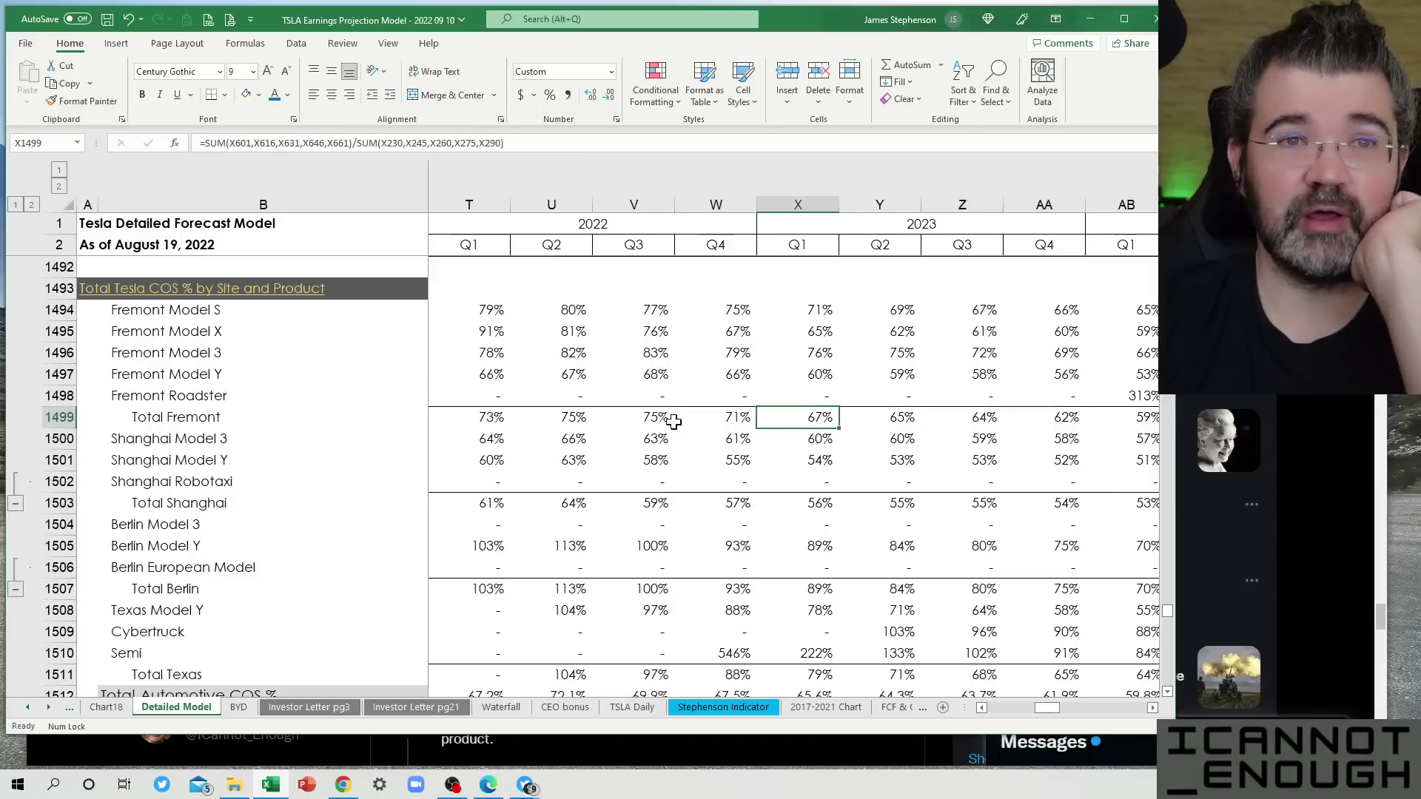
pyautogui.press('Down')
pyautogui.press('Down')
pyautogui.press('Down')
pyautogui.press('Down')
pyautogui.press('Right')
pyautogui.press('Right')
pyautogui.press('Right')
pyautogui.press('Right')
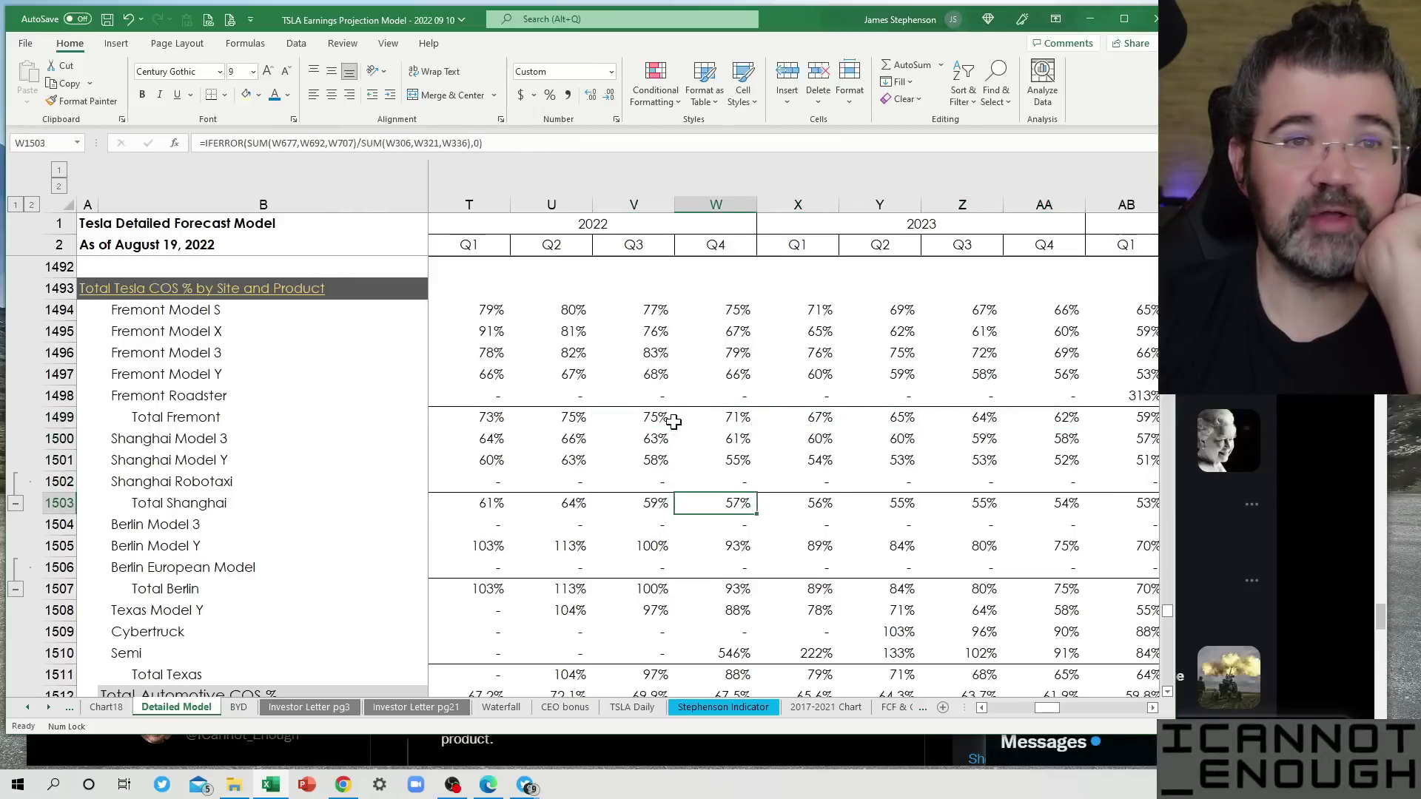
pyautogui.press('Left')
pyautogui.press('Left')
pyautogui.press('Left')
pyautogui.press('Left')
pyautogui.press('Left')
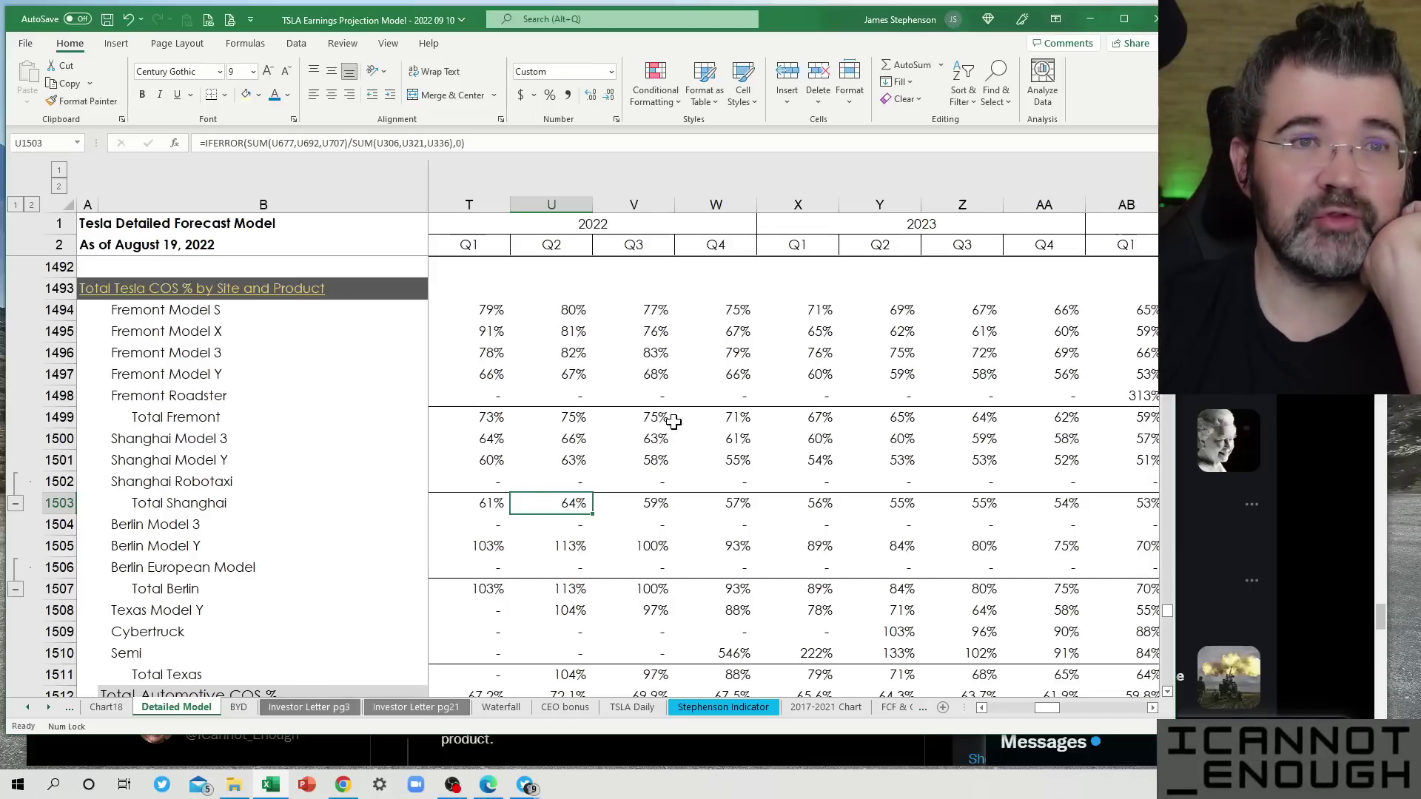
pyautogui.press('Up')
pyautogui.press('Up')
pyautogui.press('Up')
pyautogui.press('Up')
pyautogui.press('Down')
pyautogui.press('Down')
pyautogui.press('Down')
pyautogui.press('Down')
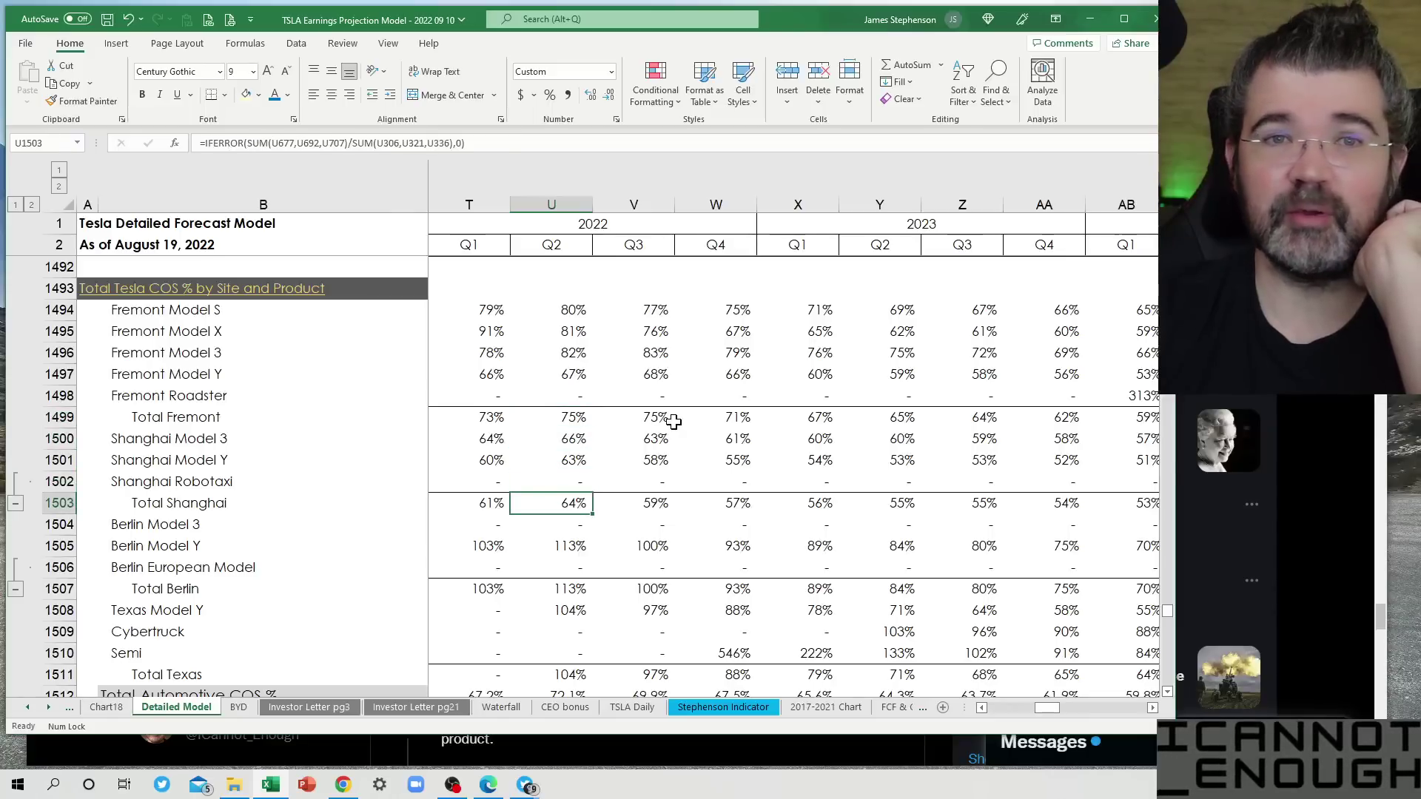
pyautogui.press('Down')
pyautogui.press('Down')
pyautogui.press('Down')
pyautogui.press('Down')
pyautogui.press('Down')
pyautogui.press('Down')
pyautogui.press('Down')
pyautogui.press('Down')
pyautogui.press('Down')
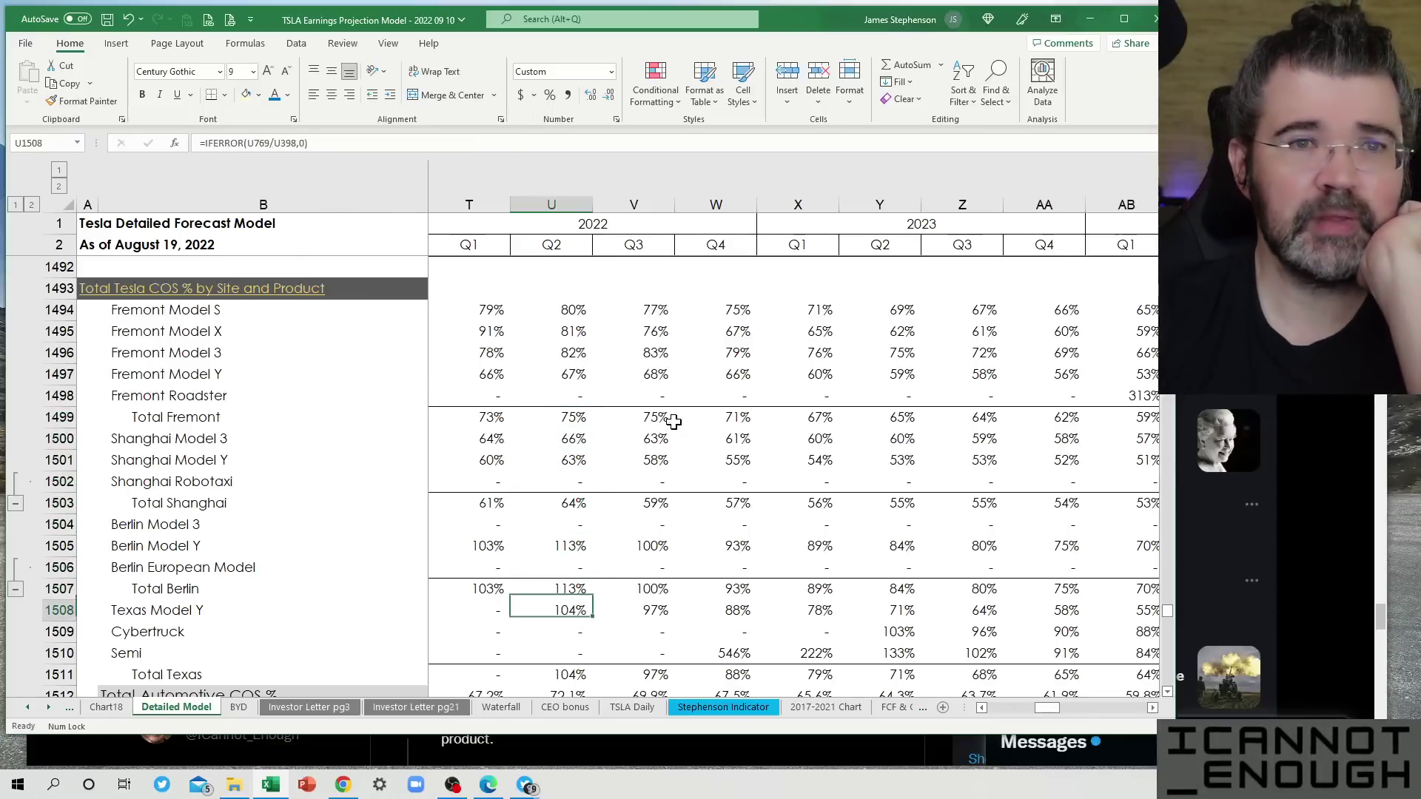
pyautogui.press('Down')
pyautogui.press('Down')
pyautogui.press('Down')
pyautogui.press('Down')
pyautogui.press('Down')
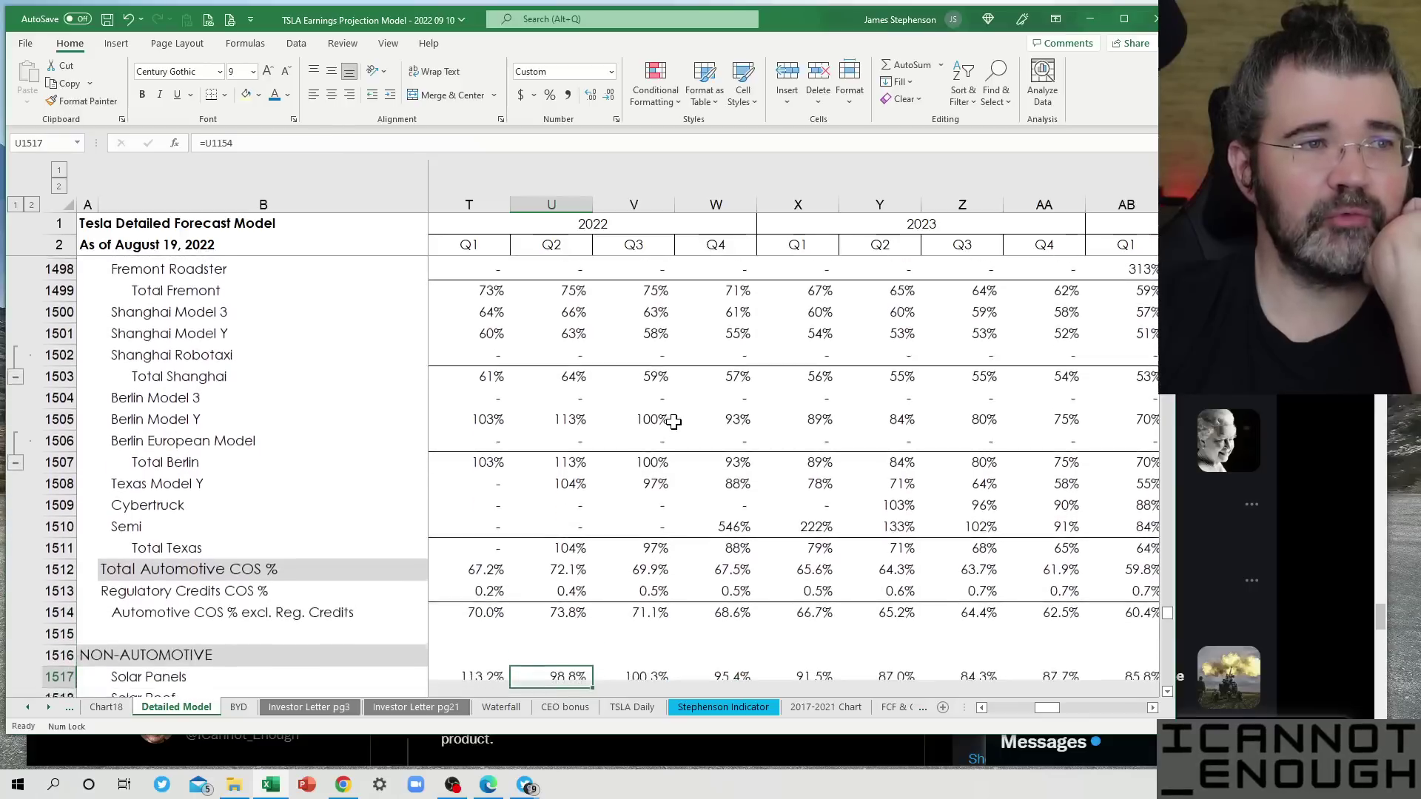
pyautogui.press('Up')
pyautogui.press('Up')
pyautogui.press('Up')
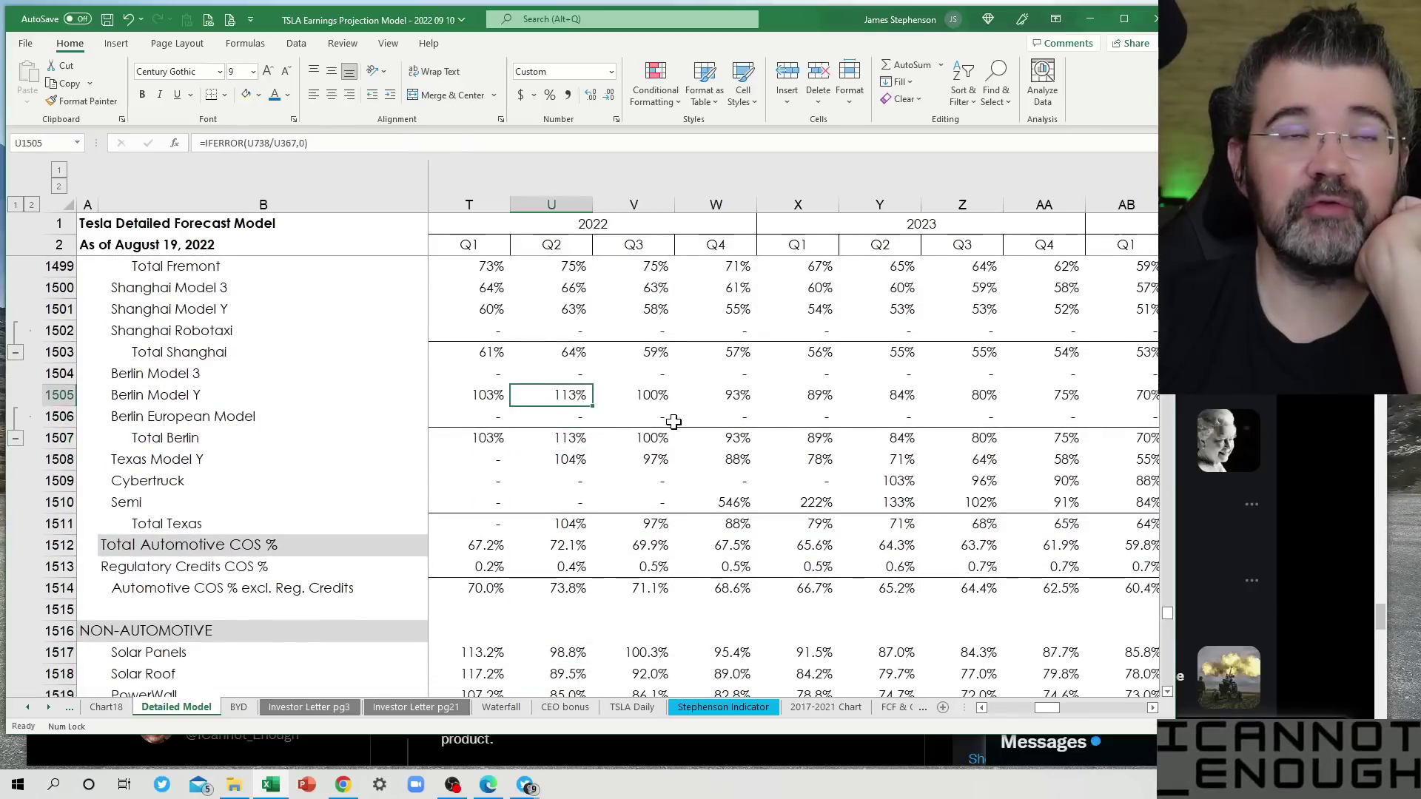
pyautogui.press('Left')
pyautogui.press('Right')
pyautogui.press('Right')
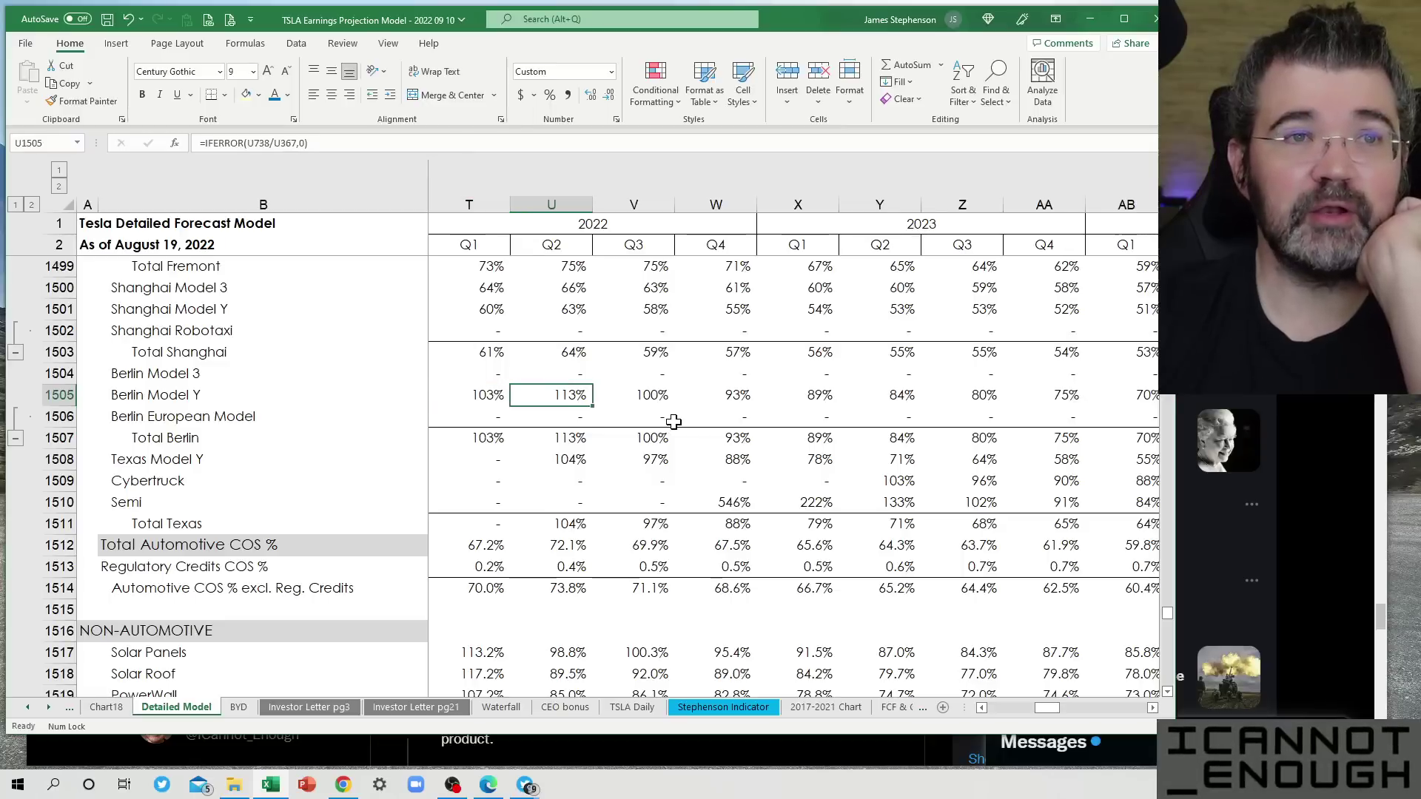
pyautogui.press('Right')
pyautogui.press('Right')
pyautogui.press('Right')
pyautogui.press('Right')
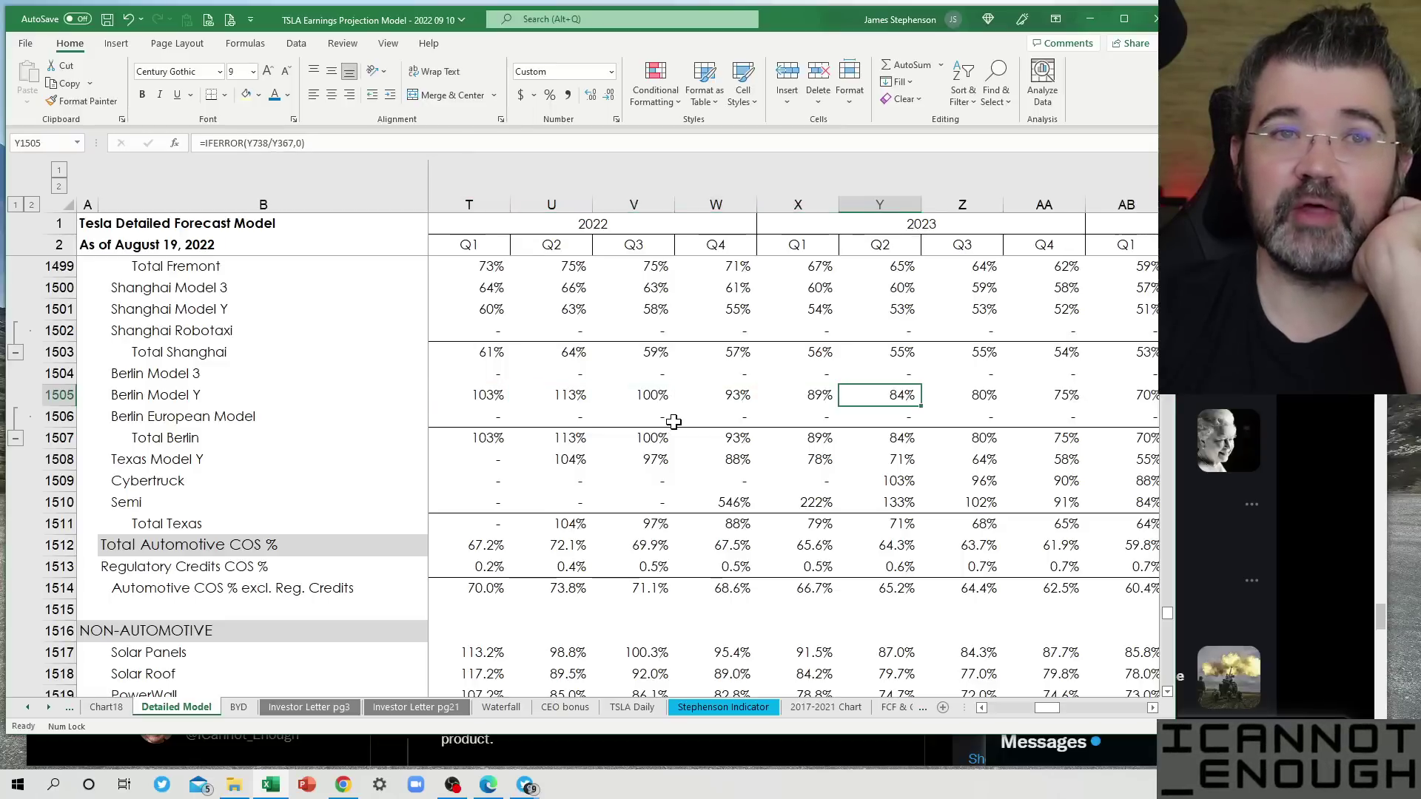
pyautogui.press('Right')
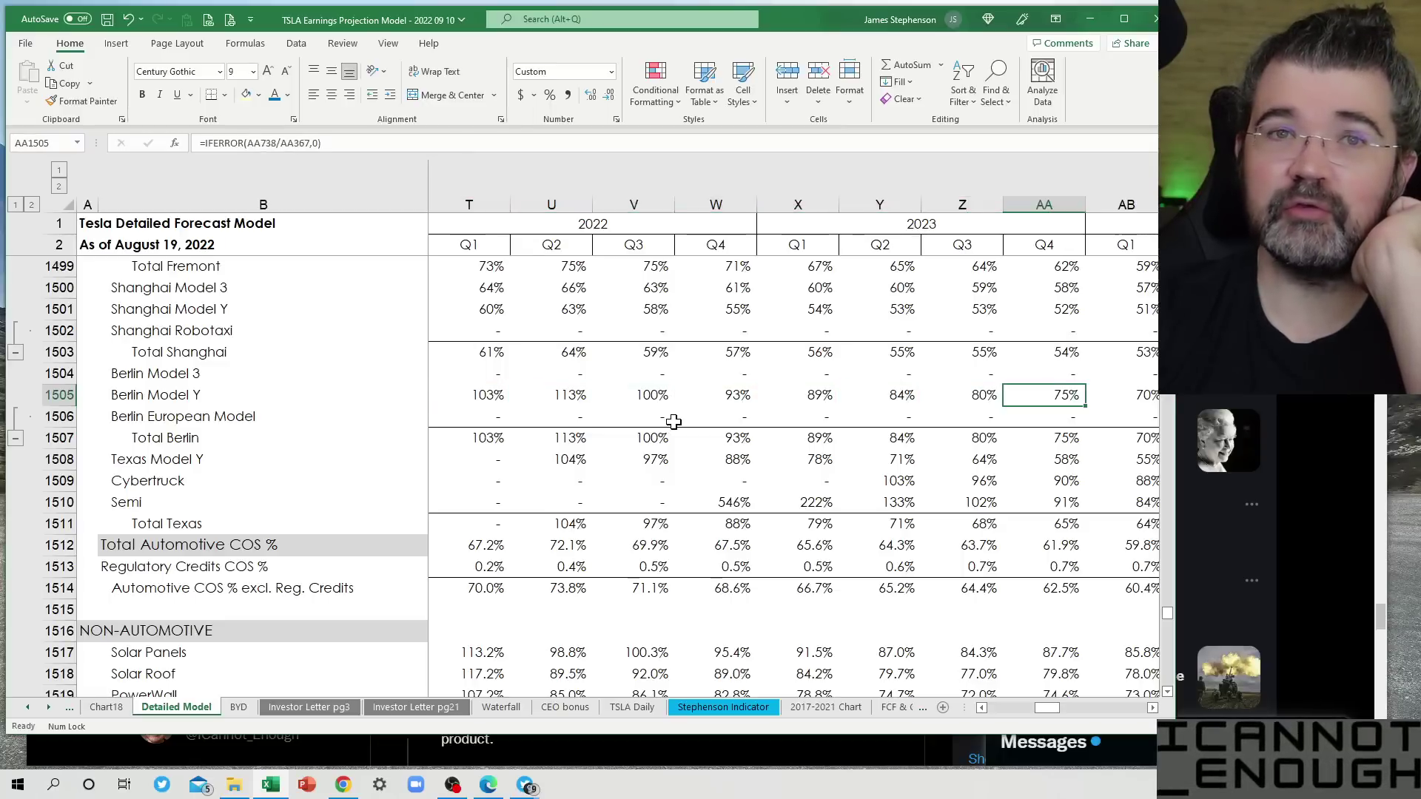
pyautogui.press('Left')
pyautogui.press('Left')
pyautogui.press('Left')
pyautogui.press('Left')
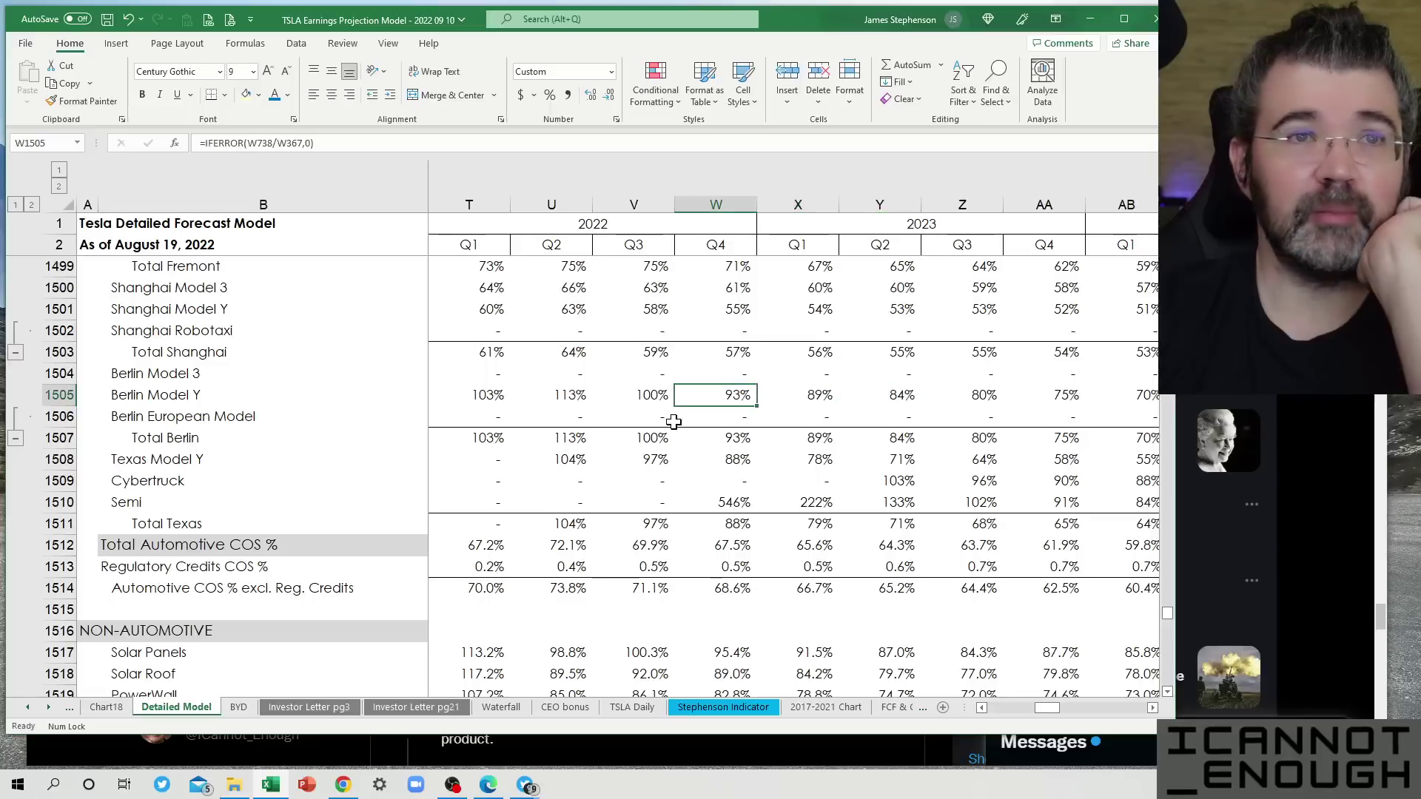
pyautogui.press('Left')
pyautogui.press('Right')
pyautogui.press('Right')
pyautogui.press('Right')
pyautogui.press('Right')
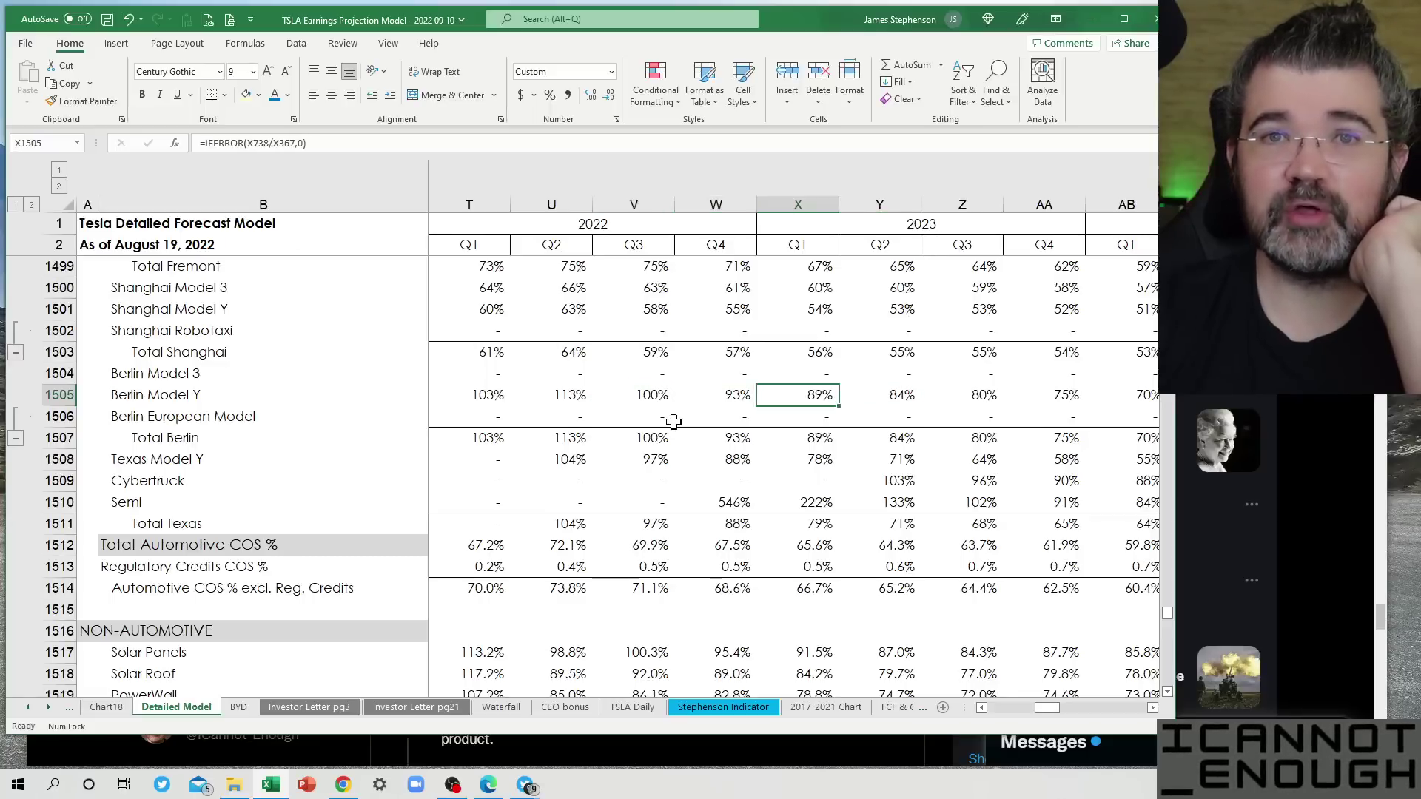
pyautogui.press('Right')
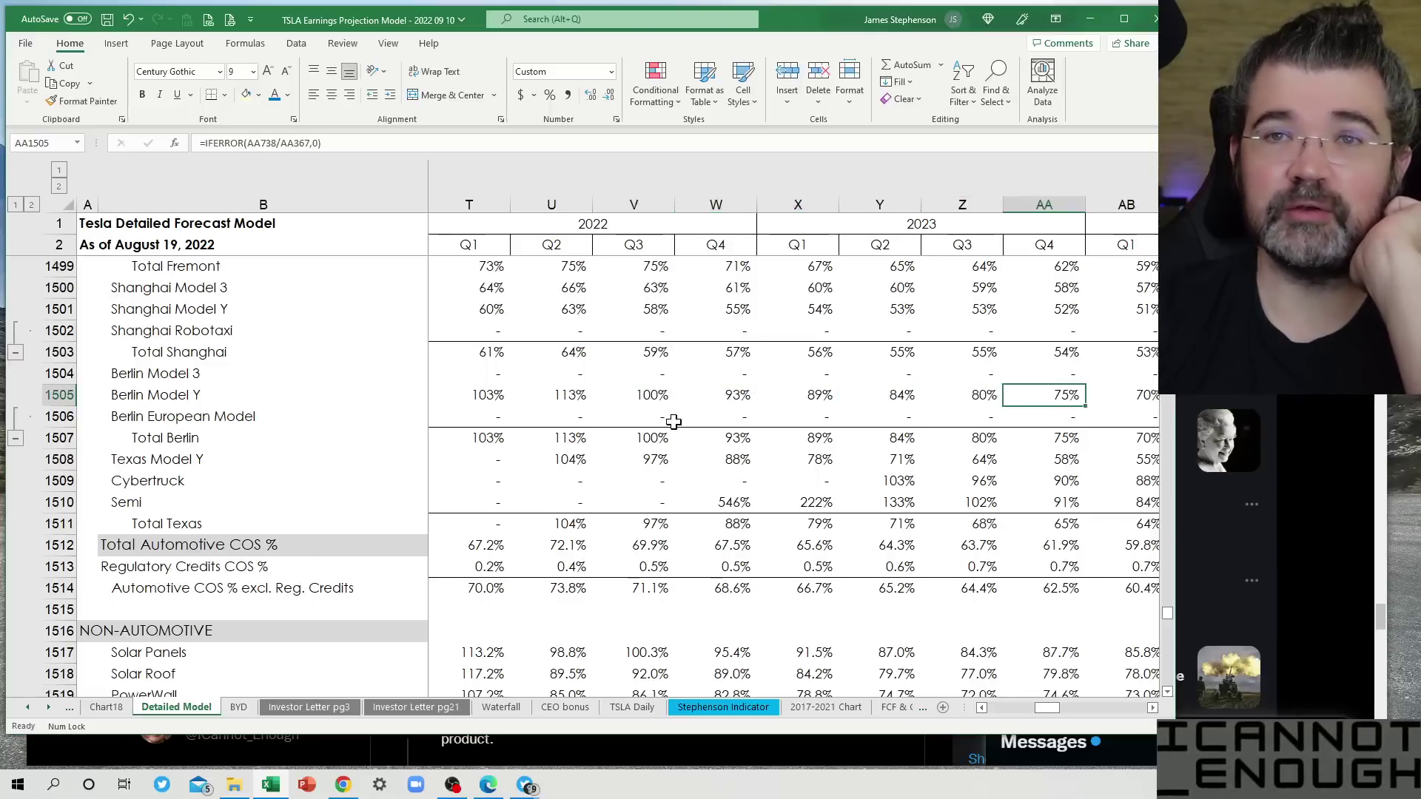
pyautogui.press('Down')
pyautogui.press('Down')
pyautogui.press('Down')
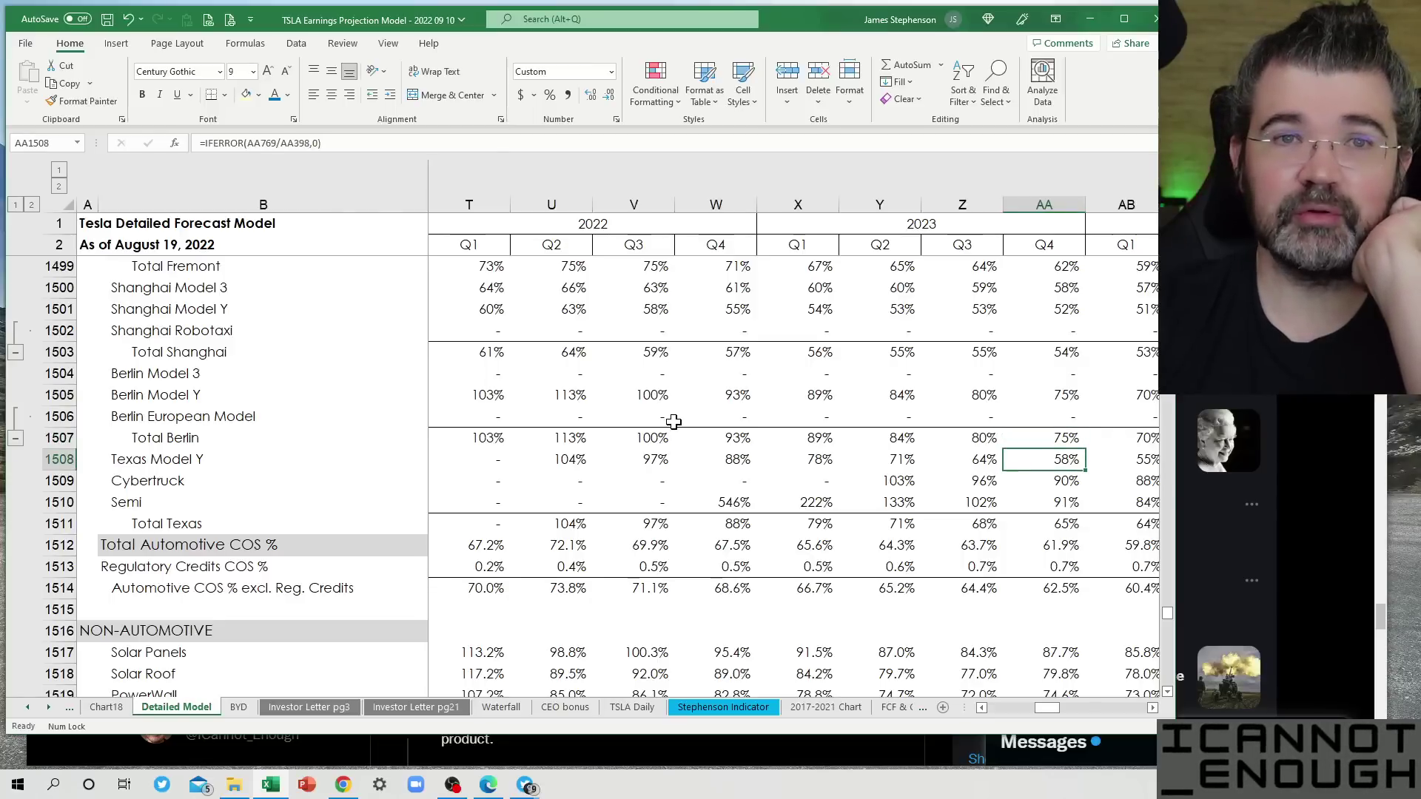
pyautogui.press('Down')
pyautogui.press('Down')
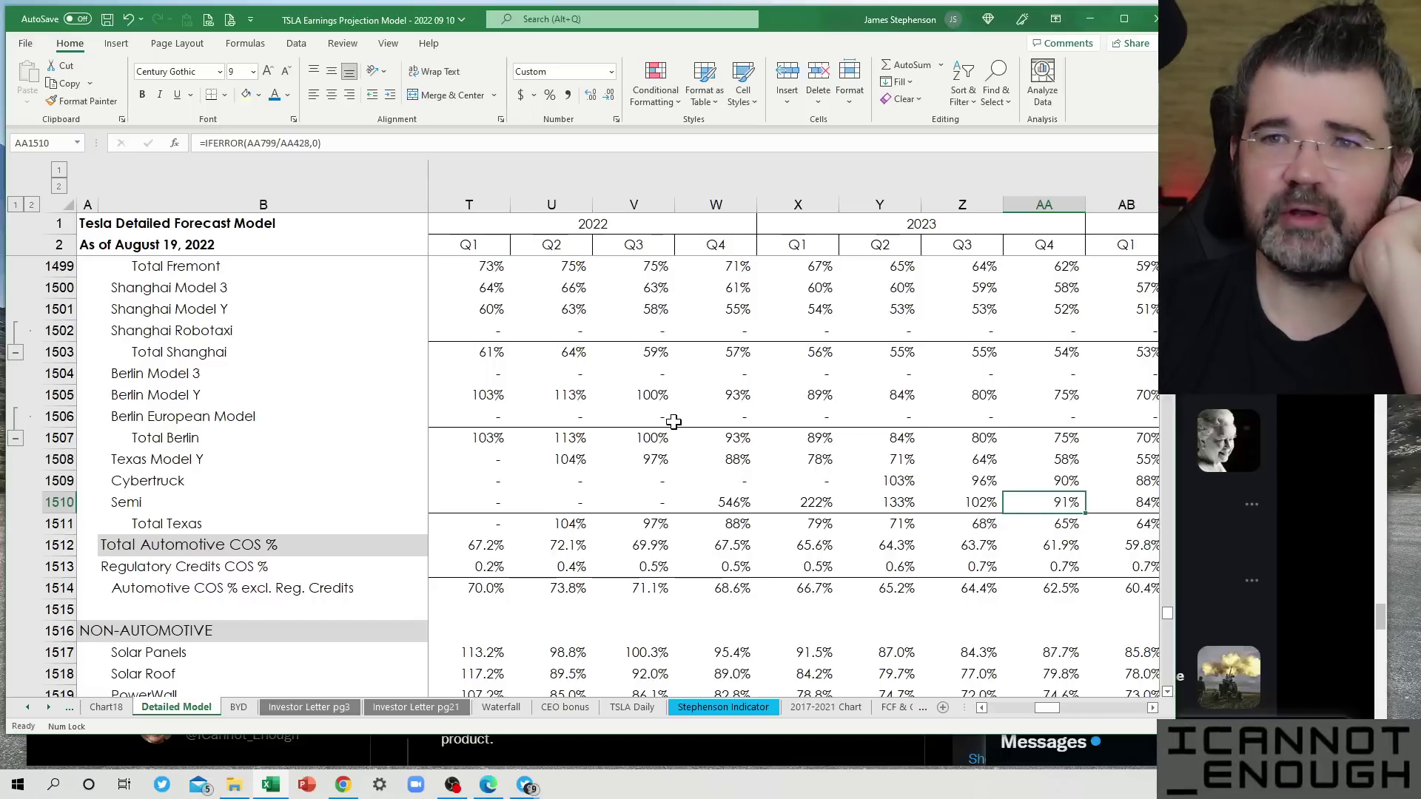
pyautogui.press('Up')
pyautogui.press('Left')
pyautogui.press('Left')
pyautogui.press('Down')
pyautogui.press('Left')
pyautogui.press('Left')
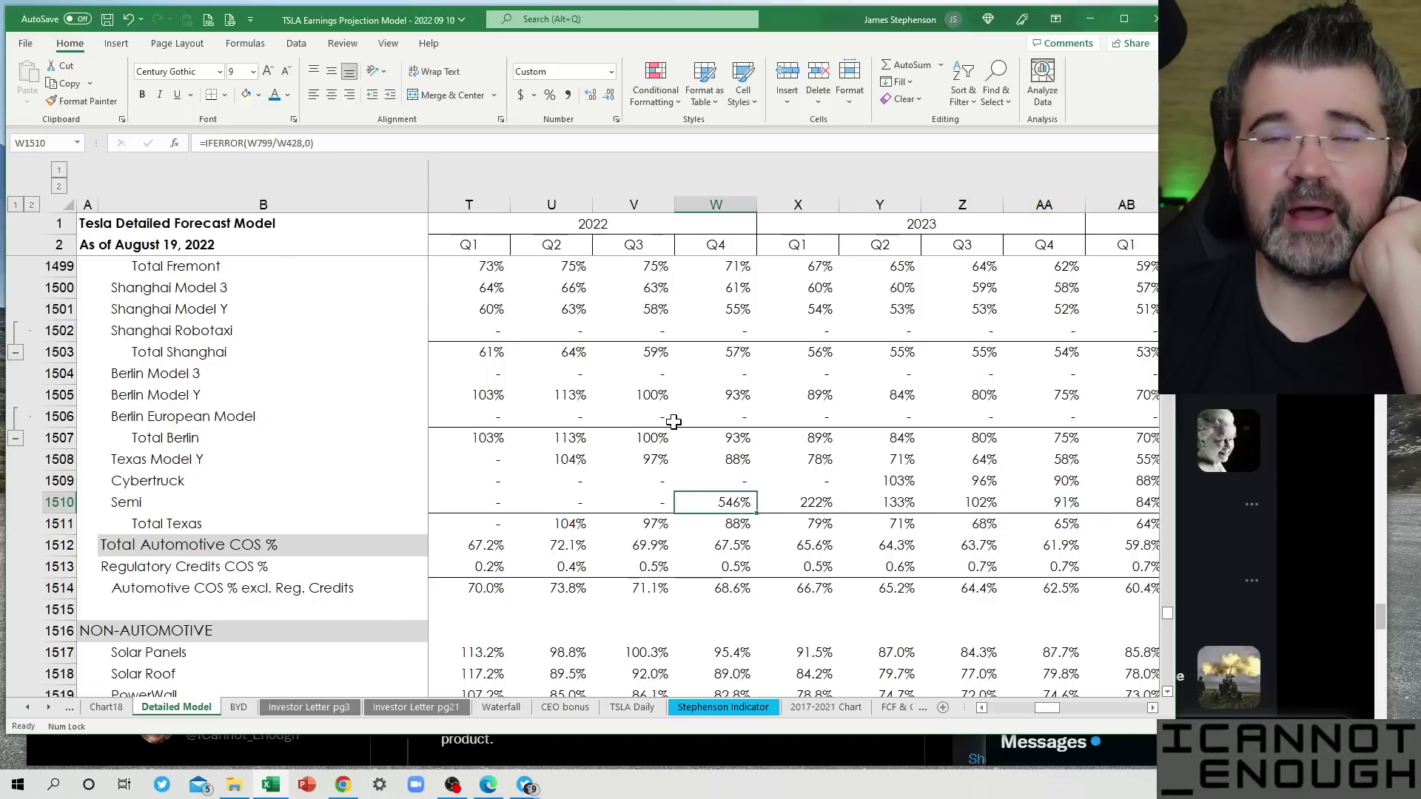
pyautogui.press('Left')
pyautogui.press('Right')
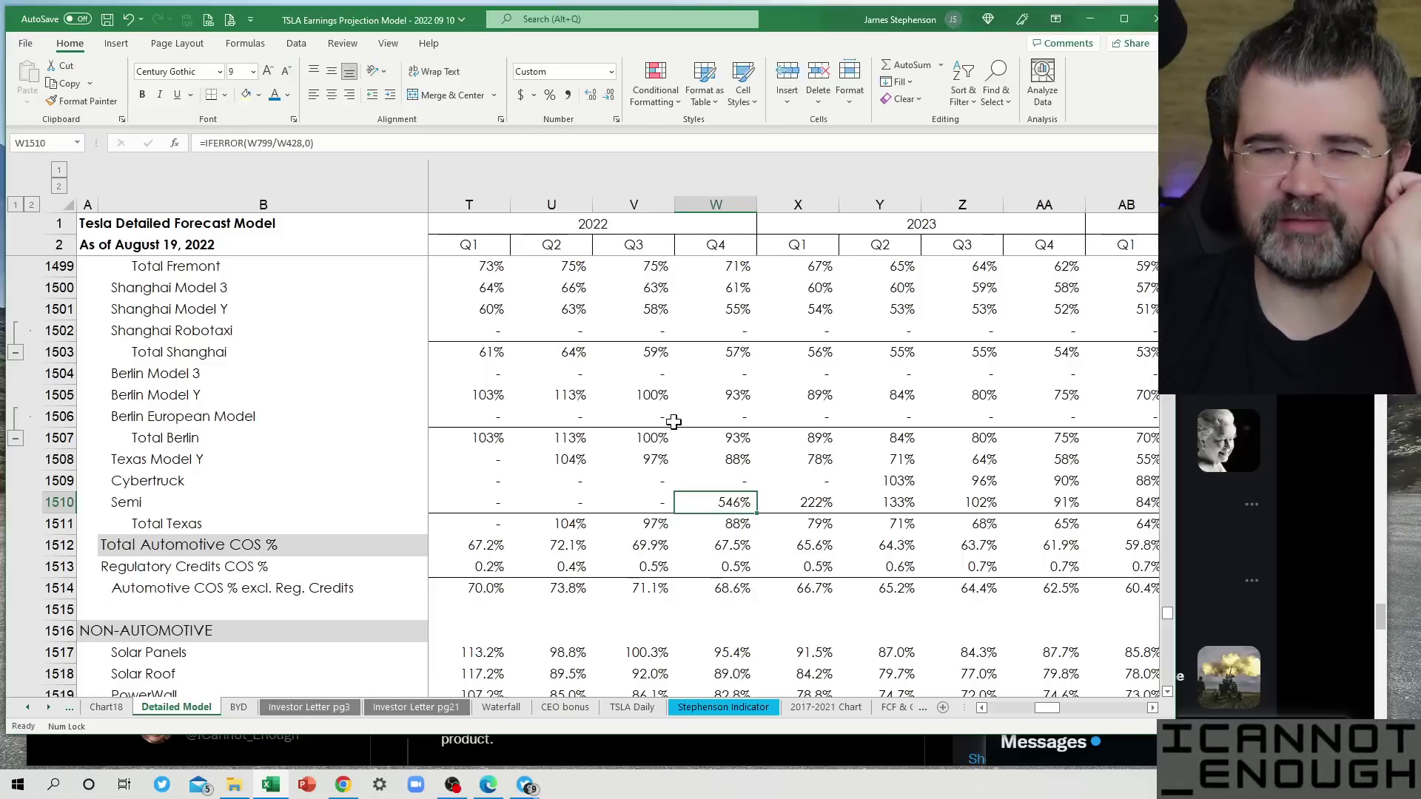
pyautogui.press('Right')
pyautogui.press('Right')
pyautogui.press('Up')
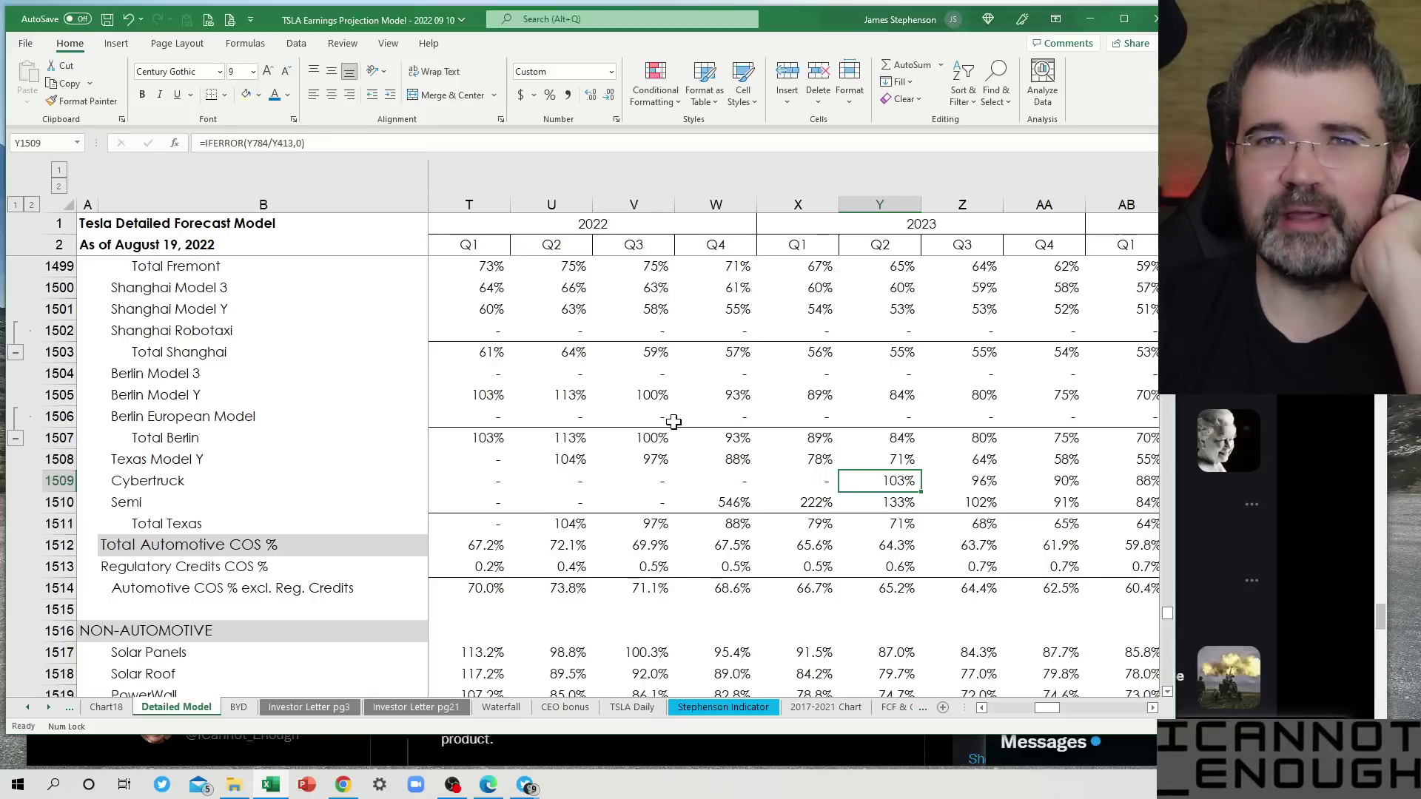
pyautogui.press('Right')
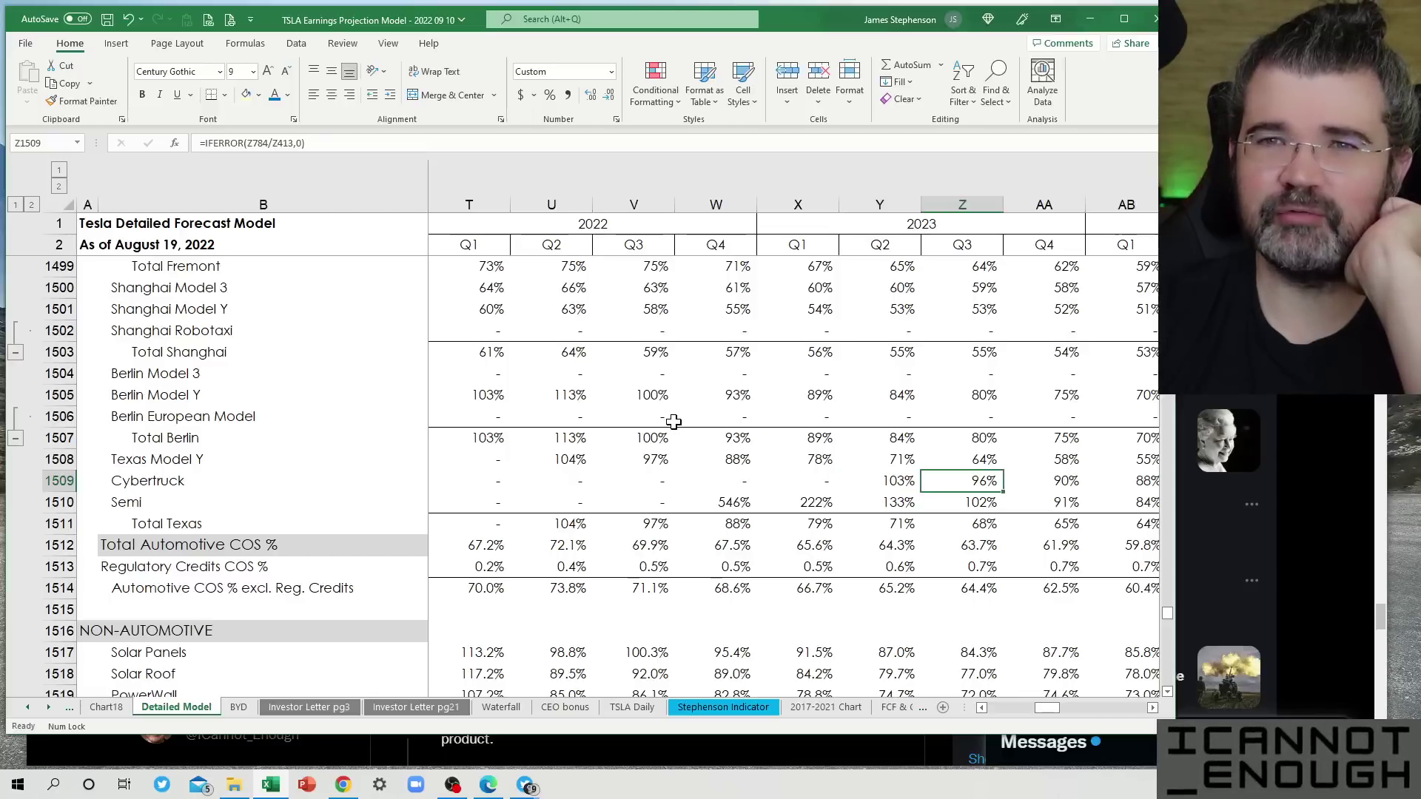
pyautogui.press('Right')
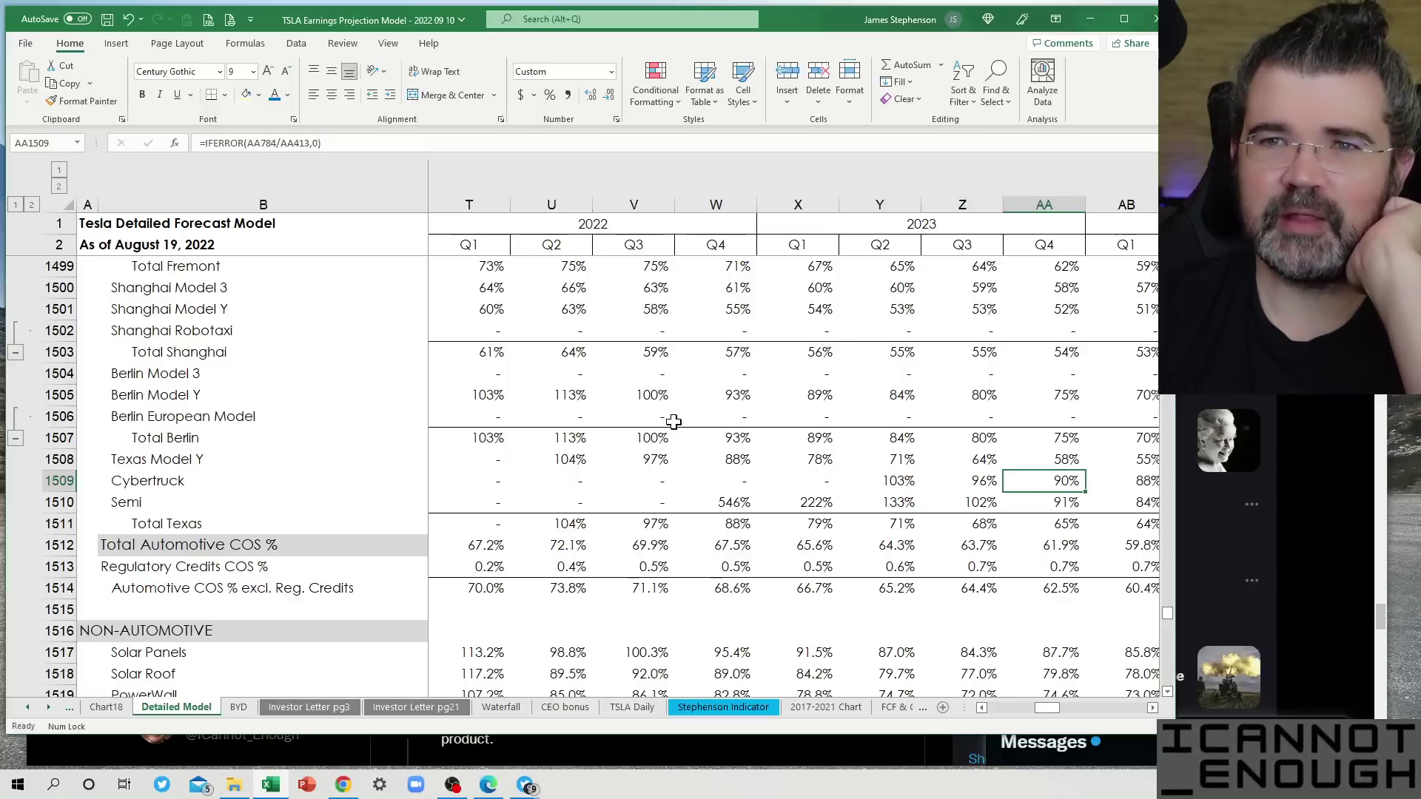
pyautogui.press('Down')
pyautogui.press('Left')
pyautogui.press('Left')
pyautogui.press('Left')
pyautogui.press('Left')
pyautogui.press('Left')
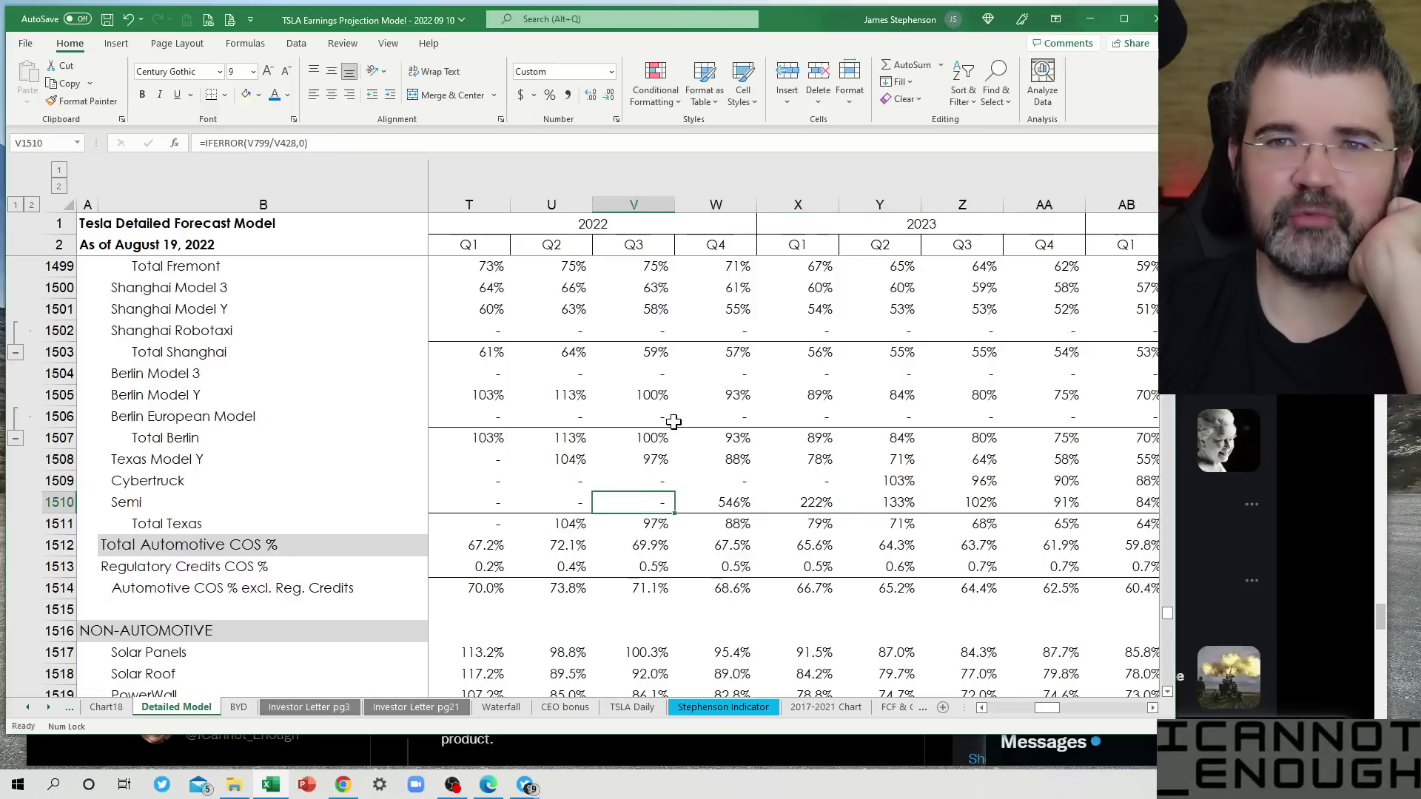
pyautogui.press('Left')
pyautogui.press('Down')
pyautogui.press('Down')
pyautogui.press('Down')
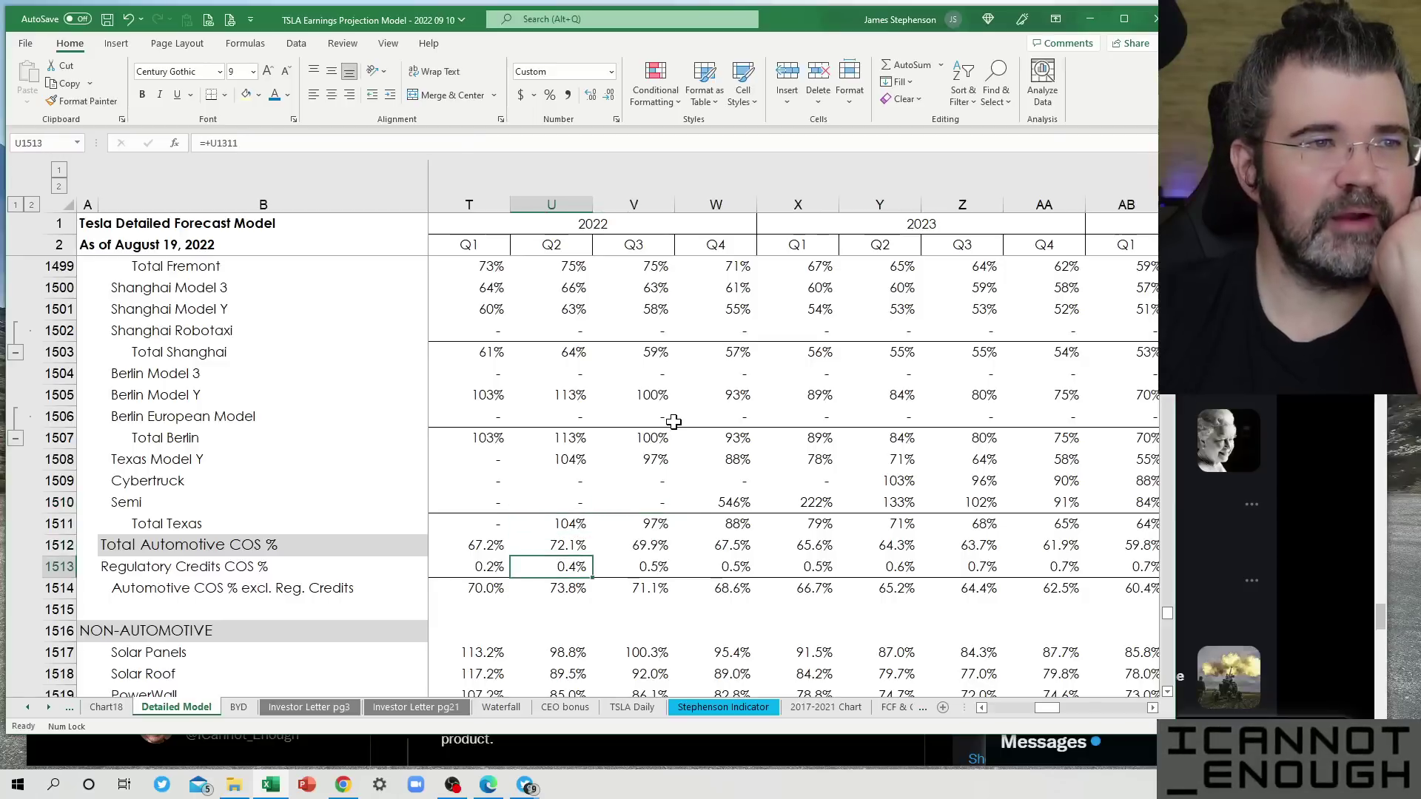
pyautogui.press('Down')
pyautogui.press('Up')
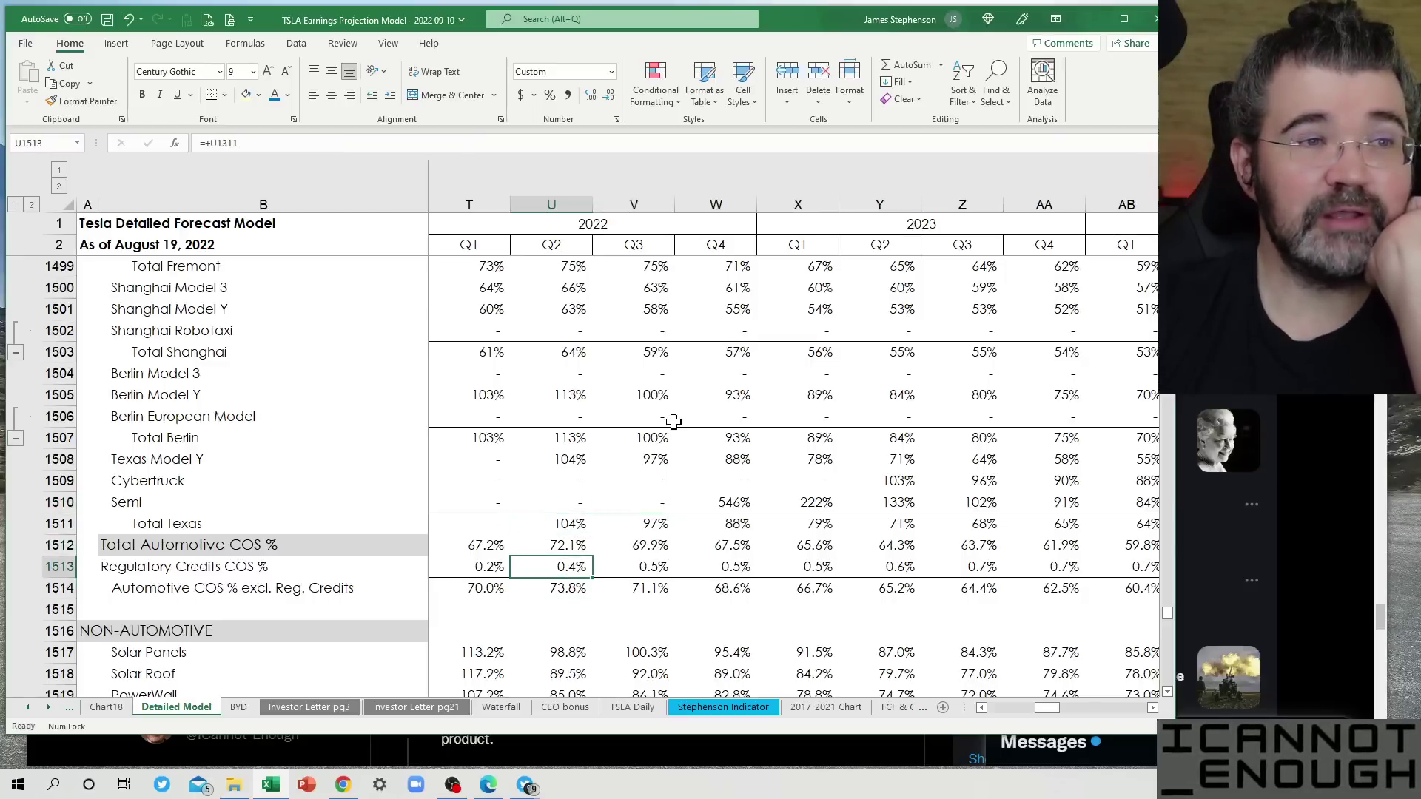
pyautogui.press('Down')
pyautogui.press('Down')
pyautogui.press('Down')
pyautogui.press('Down')
pyautogui.press('Down')
pyautogui.press('Down')
pyautogui.press('Down')
pyautogui.press('Down')
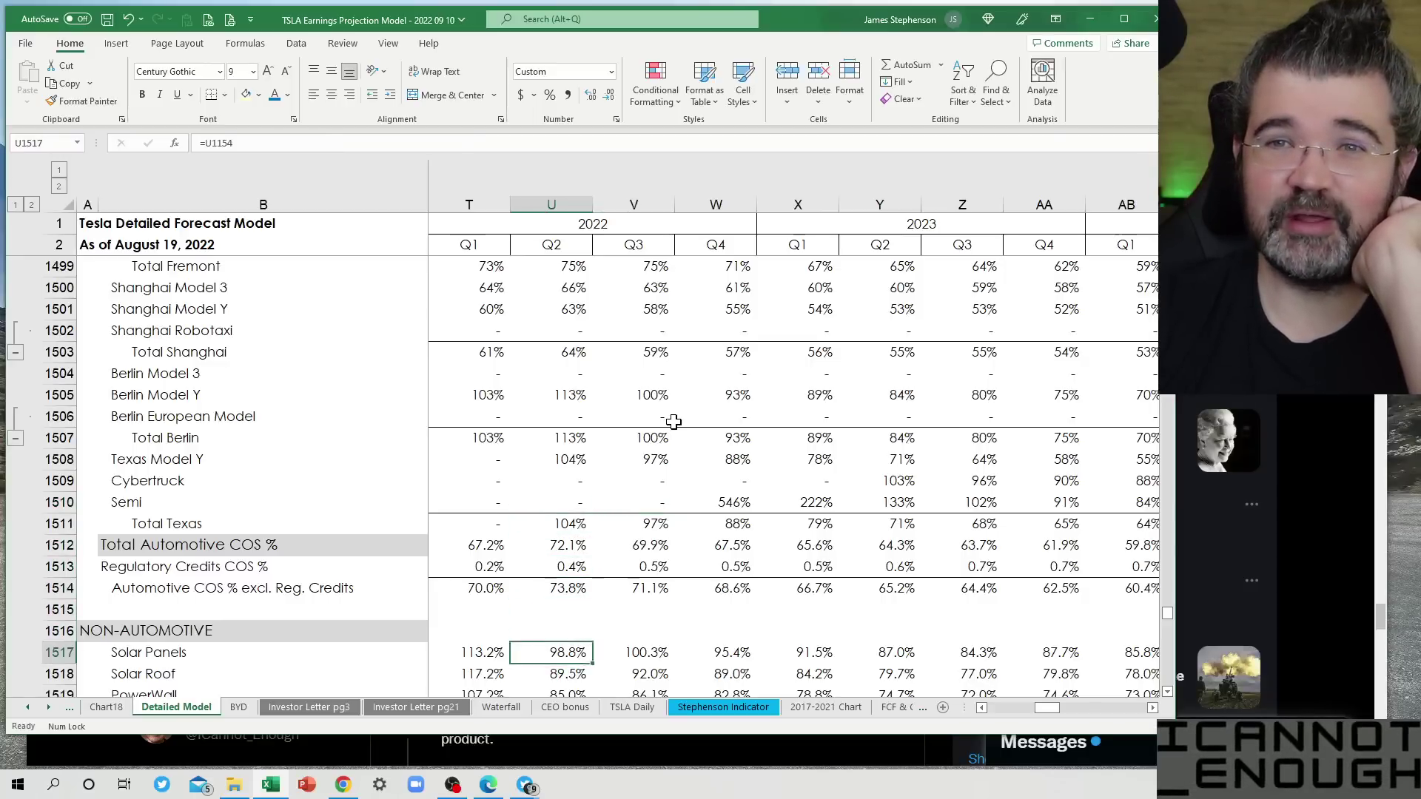
pyautogui.press('Down')
pyautogui.press('Down')
pyautogui.press('Down')
pyautogui.press('Down')
pyautogui.press('Down')
pyautogui.press('Down')
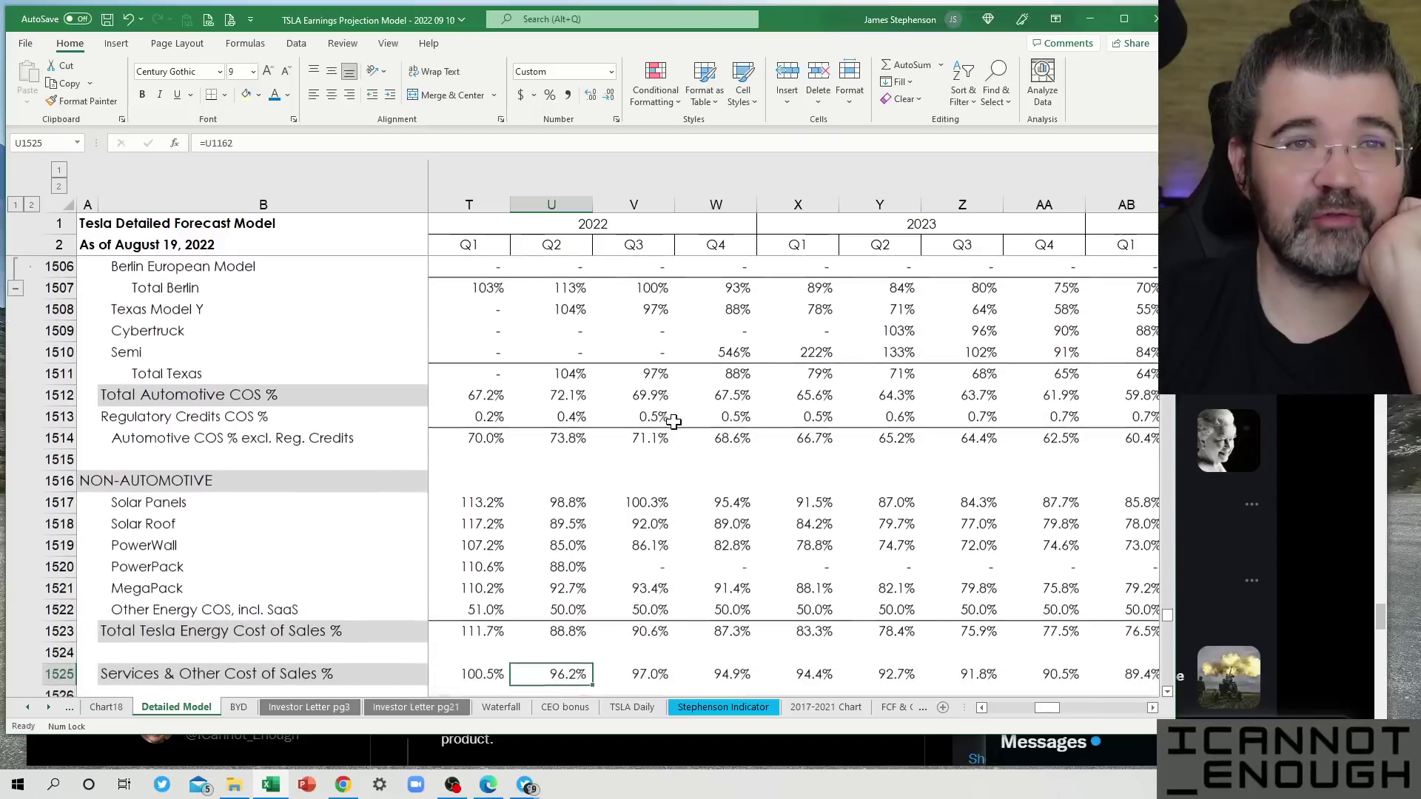
pyautogui.press('Up')
pyautogui.press('Up')
pyautogui.press('Up')
pyautogui.press('Up')
pyautogui.press('Up')
pyautogui.press('Up')
pyautogui.press('Up')
pyautogui.press('Up')
pyautogui.press('Up')
pyautogui.press('Up')
pyautogui.press('Up')
pyautogui.press('Up')
pyautogui.press('Up')
pyautogui.press('Up')
pyautogui.press('Up')
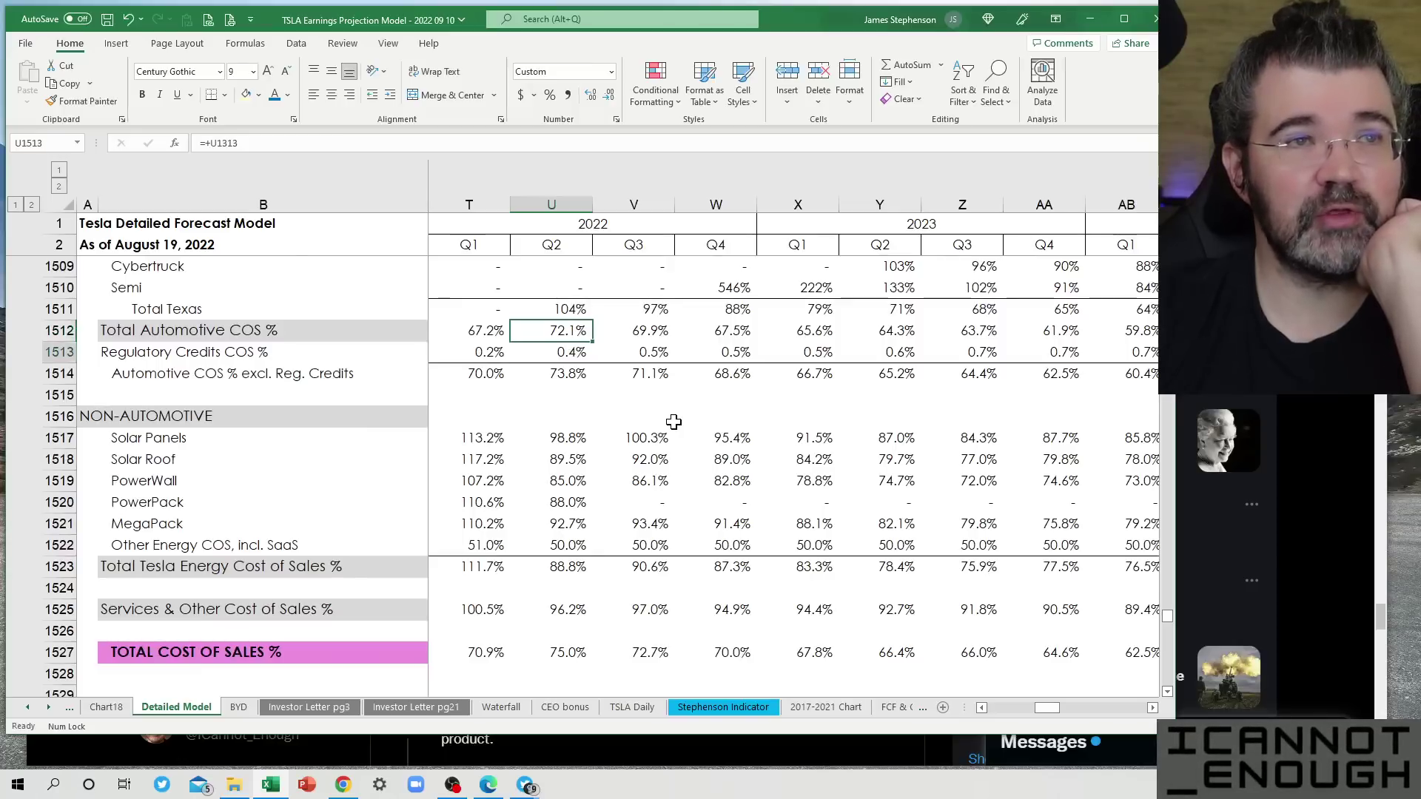
pyautogui.press('Down')
pyautogui.press('Down')
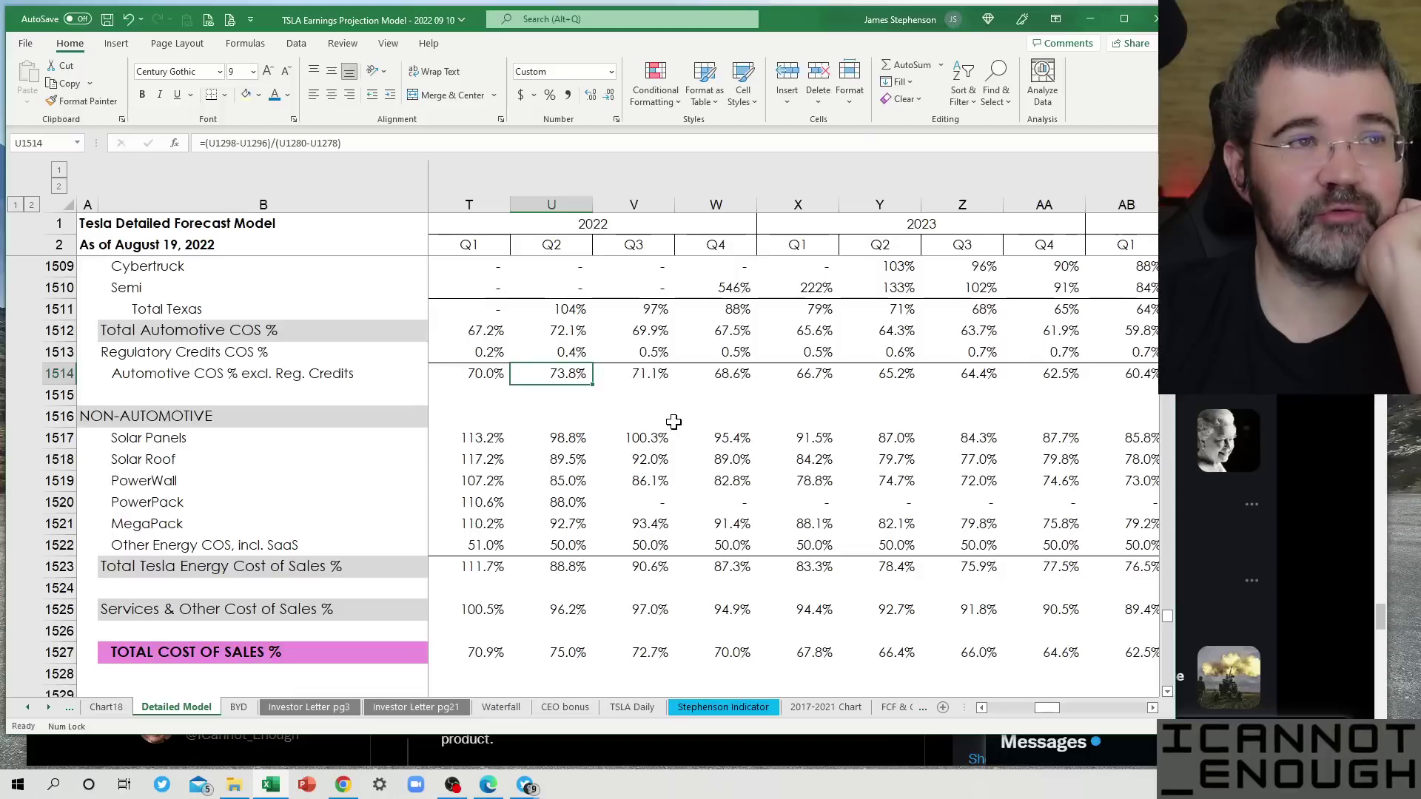
pyautogui.press('Up')
pyautogui.press('Up')
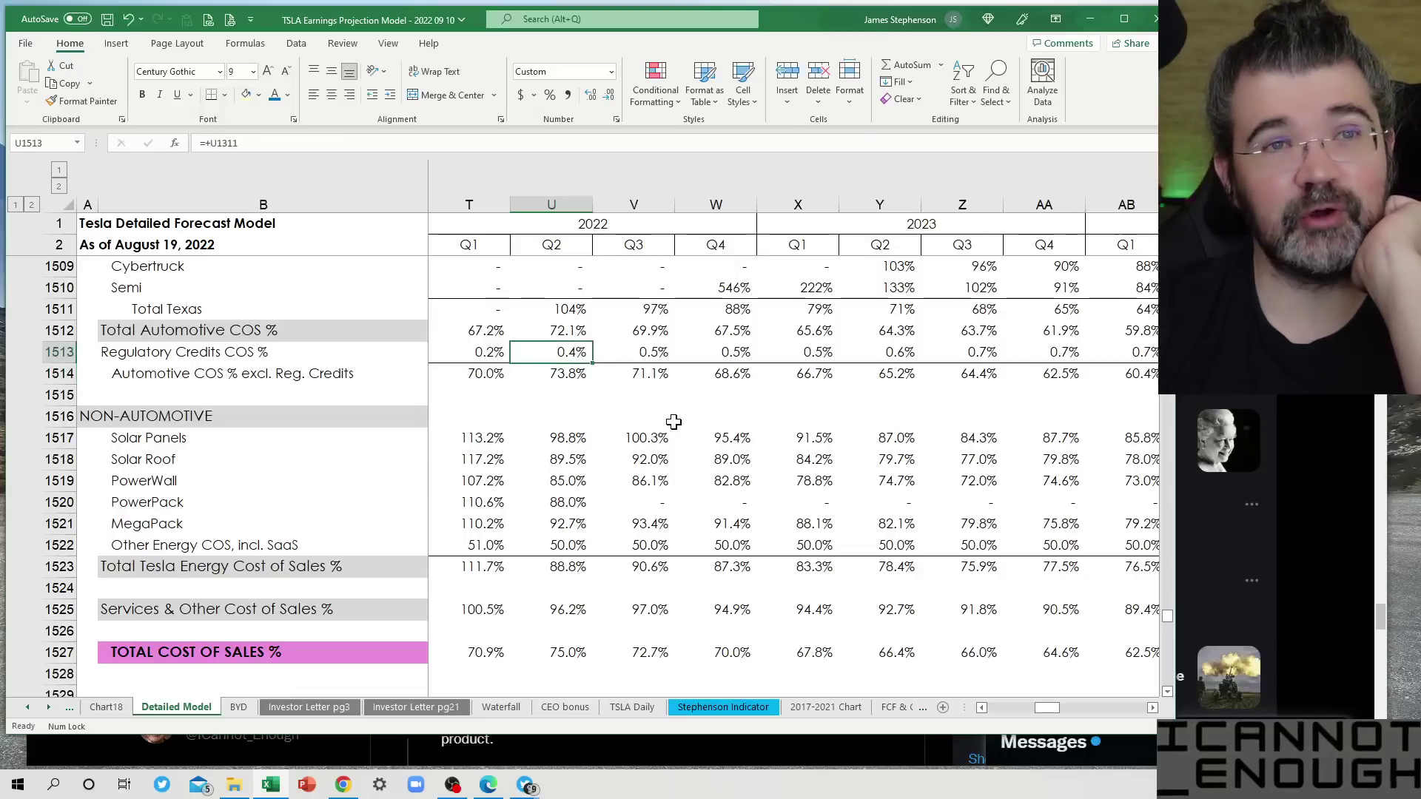
pyautogui.press('Down')
pyautogui.press('Down')
pyautogui.press('Right')
pyautogui.press('Up')
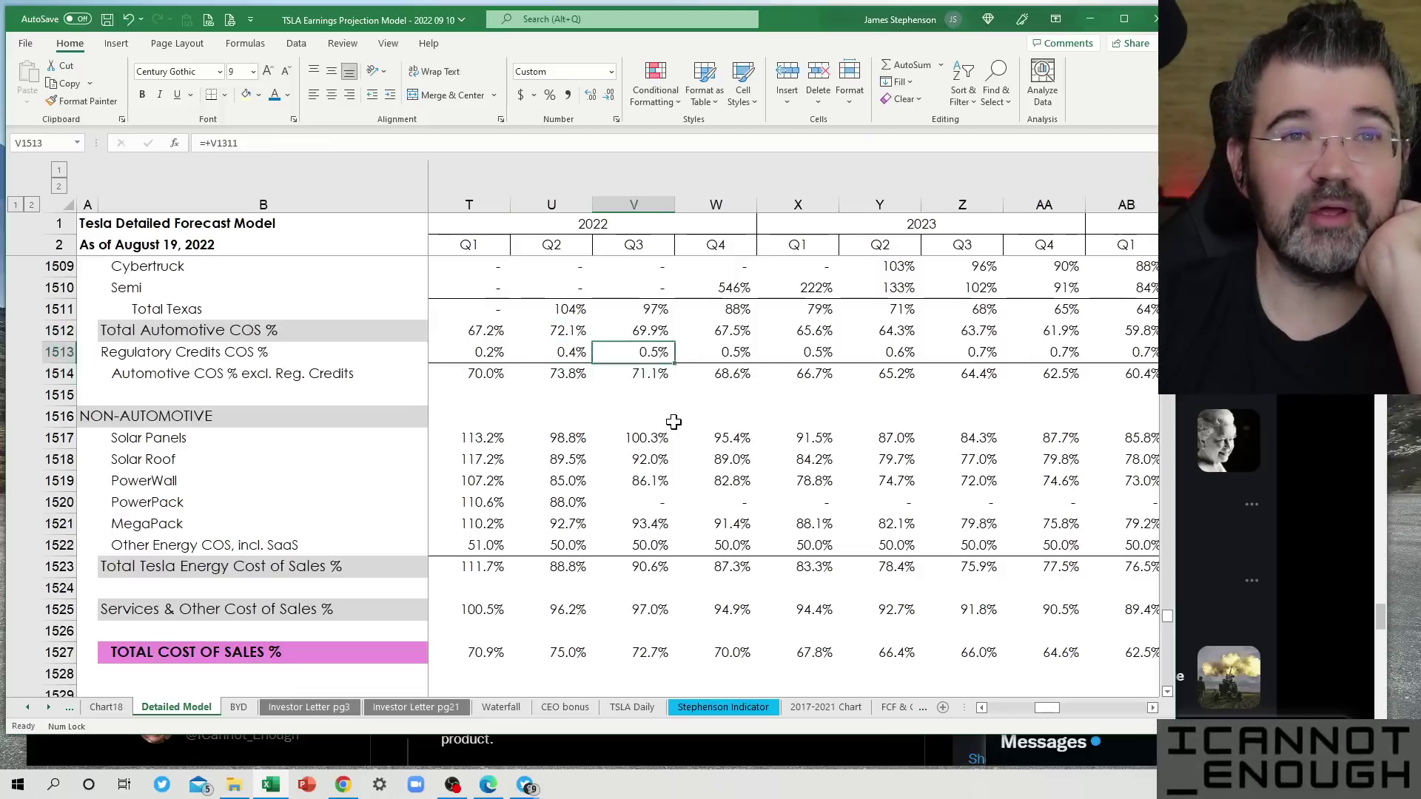
pyautogui.press('Up')
pyautogui.press('Down')
pyautogui.press('Right')
pyautogui.press('Up')
pyautogui.press('Down')
pyautogui.press('Down')
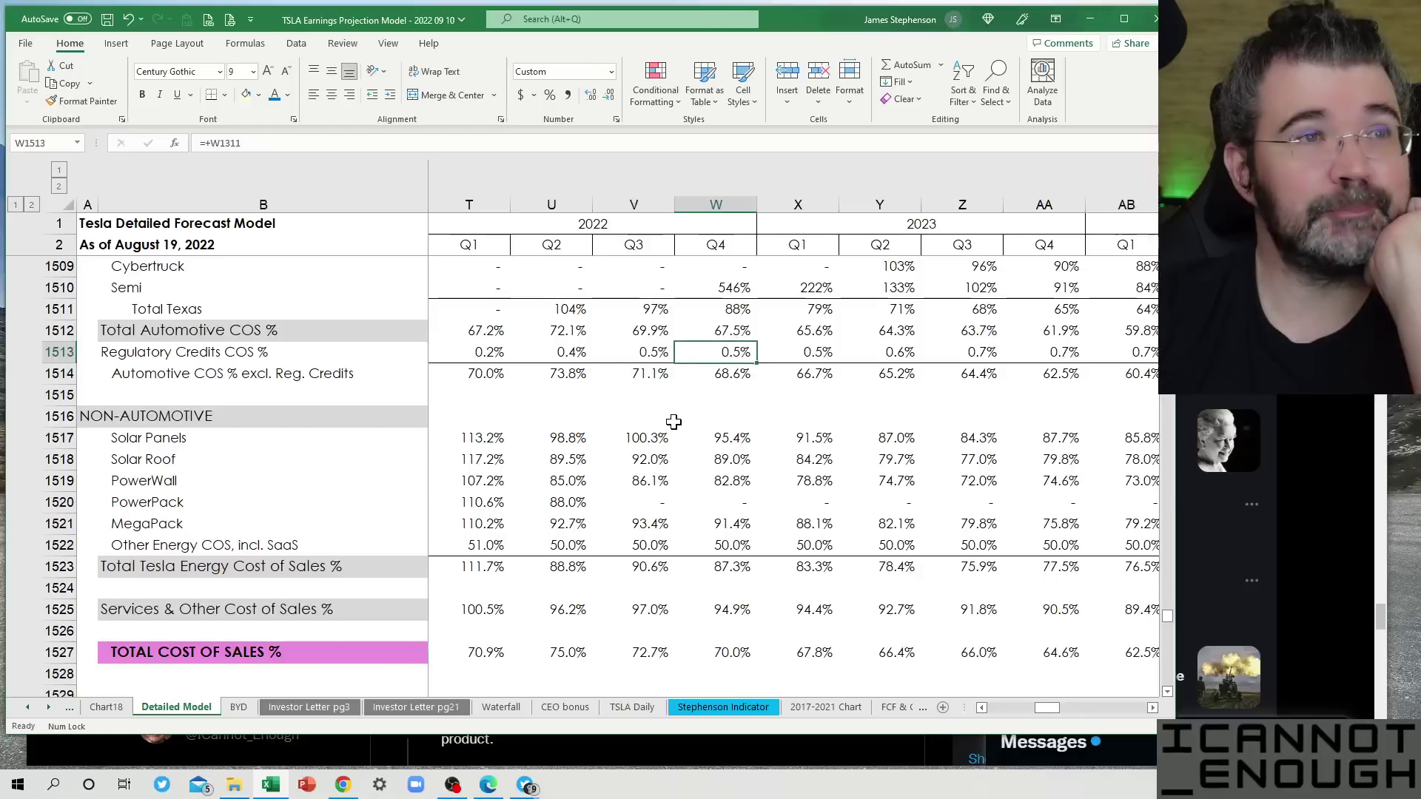
pyautogui.press('Right')
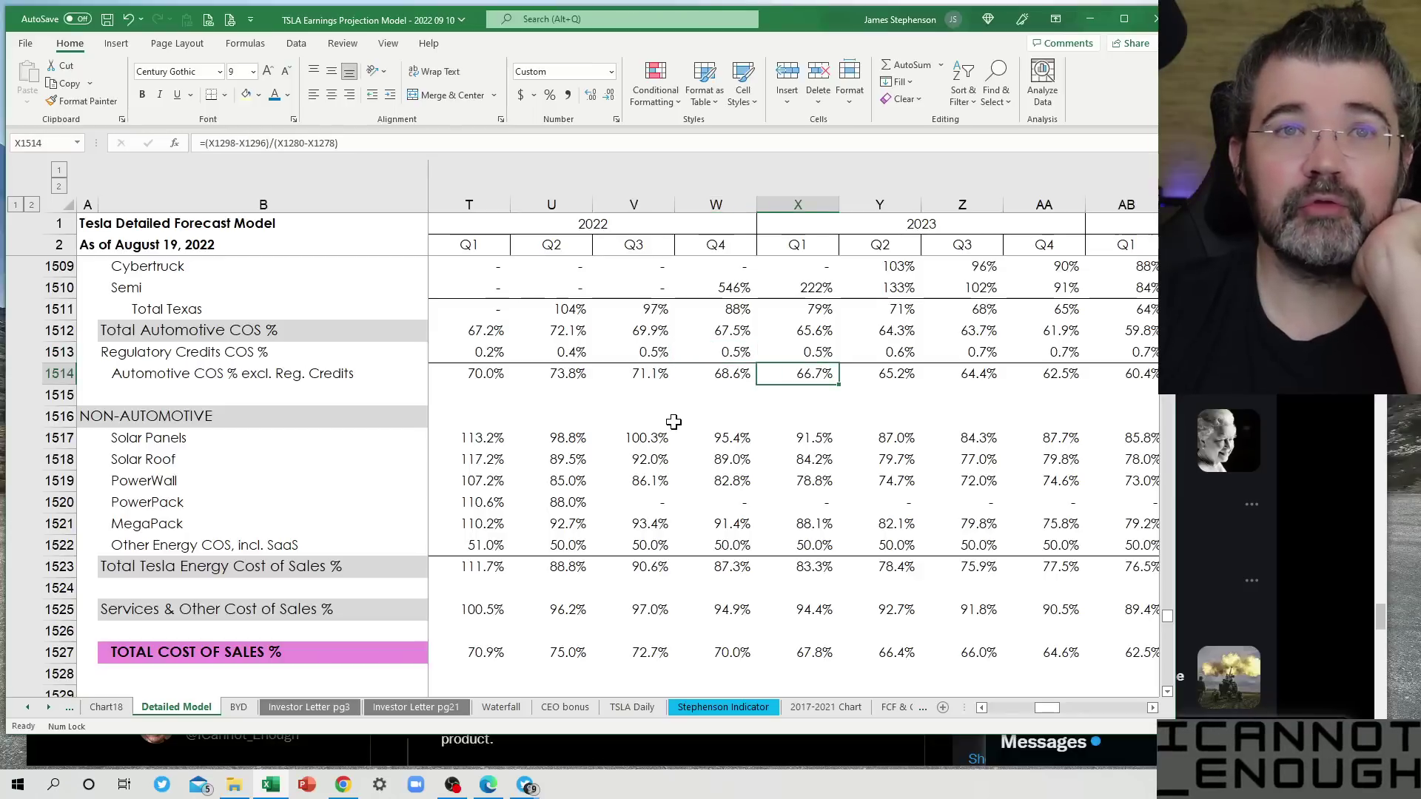
pyautogui.press('Up')
pyautogui.press('Up')
pyautogui.press('Down')
pyautogui.press('Down')
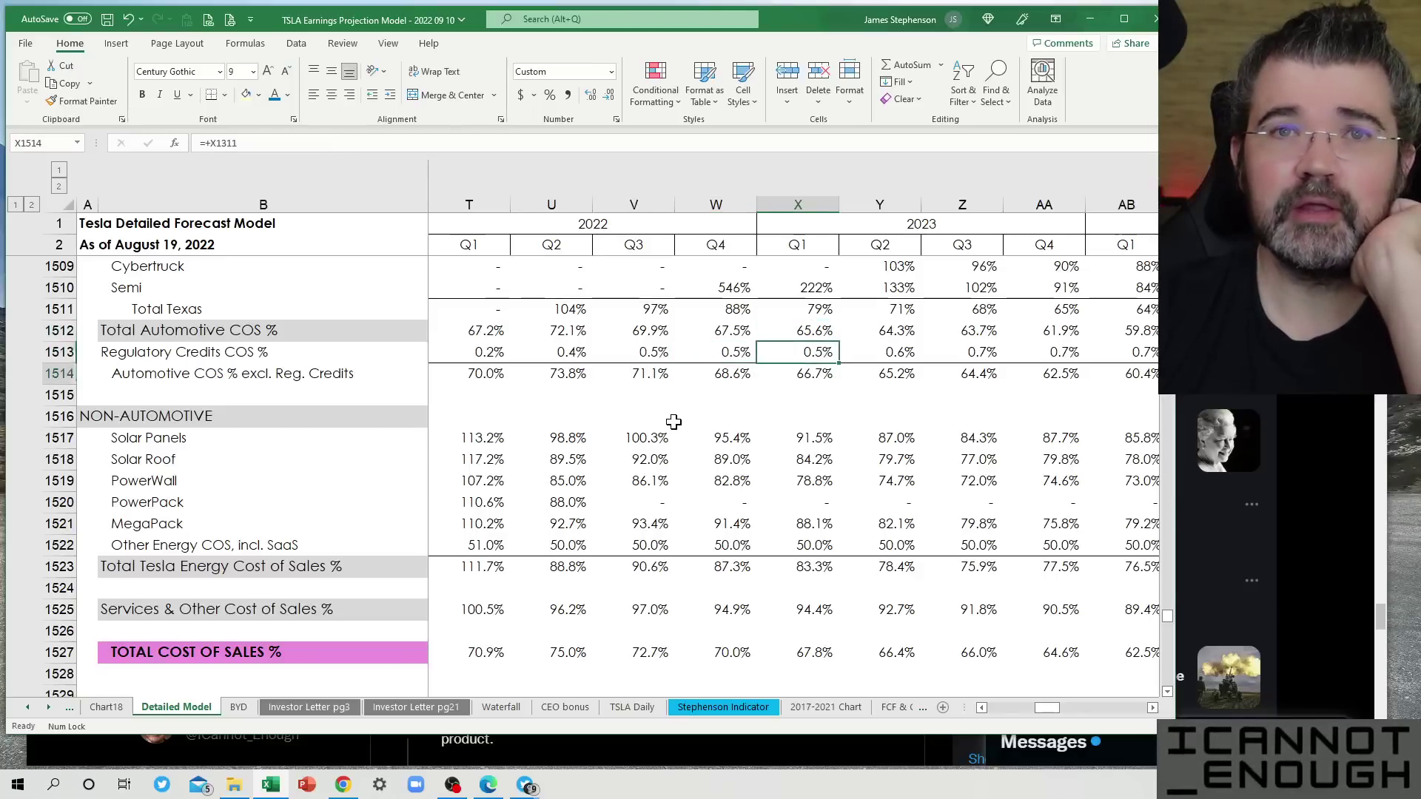
pyautogui.press('Right')
pyautogui.press('Up')
pyautogui.press('Up')
pyautogui.press('Right')
pyautogui.press('Down')
pyautogui.press('Down')
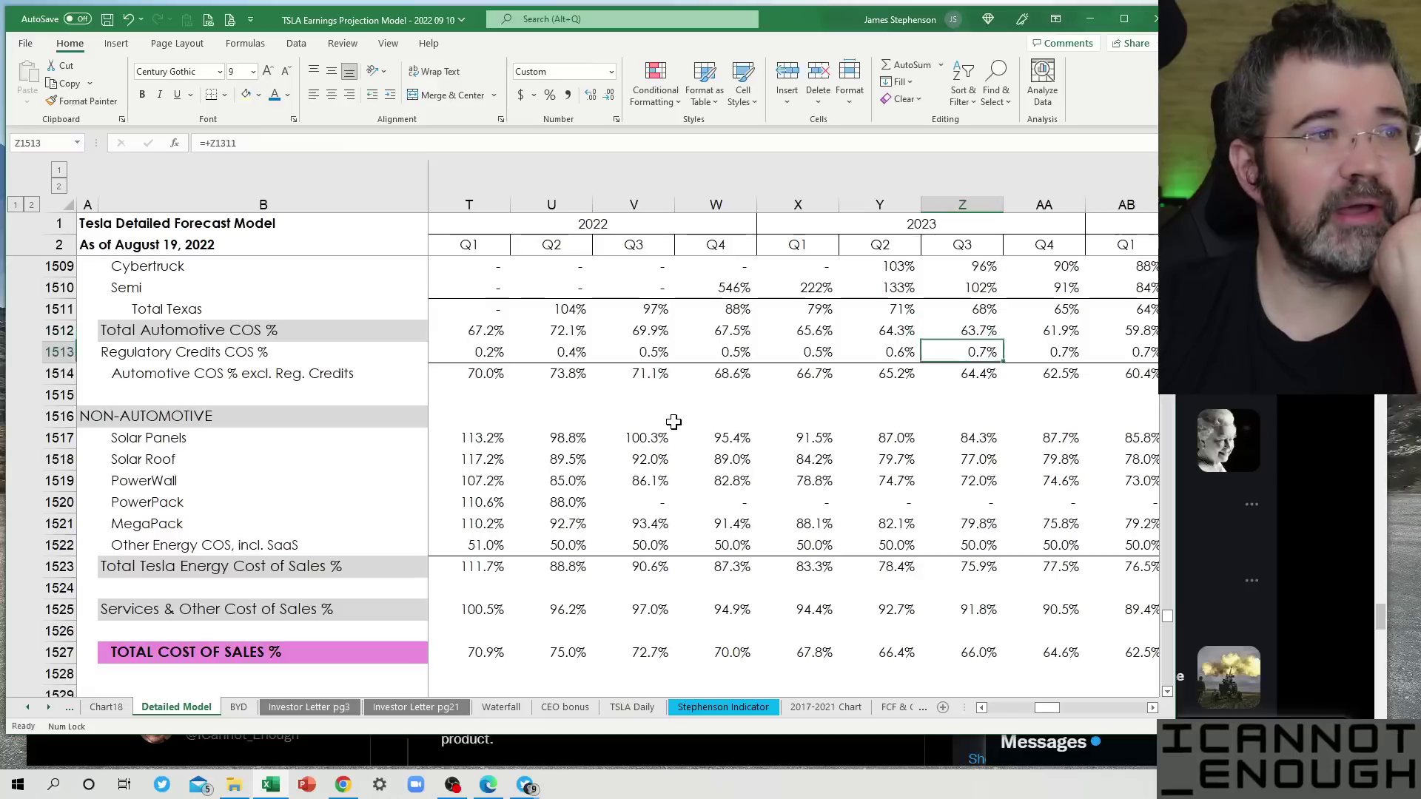
pyautogui.press('Down')
pyautogui.press('Down')
pyautogui.press('Down')
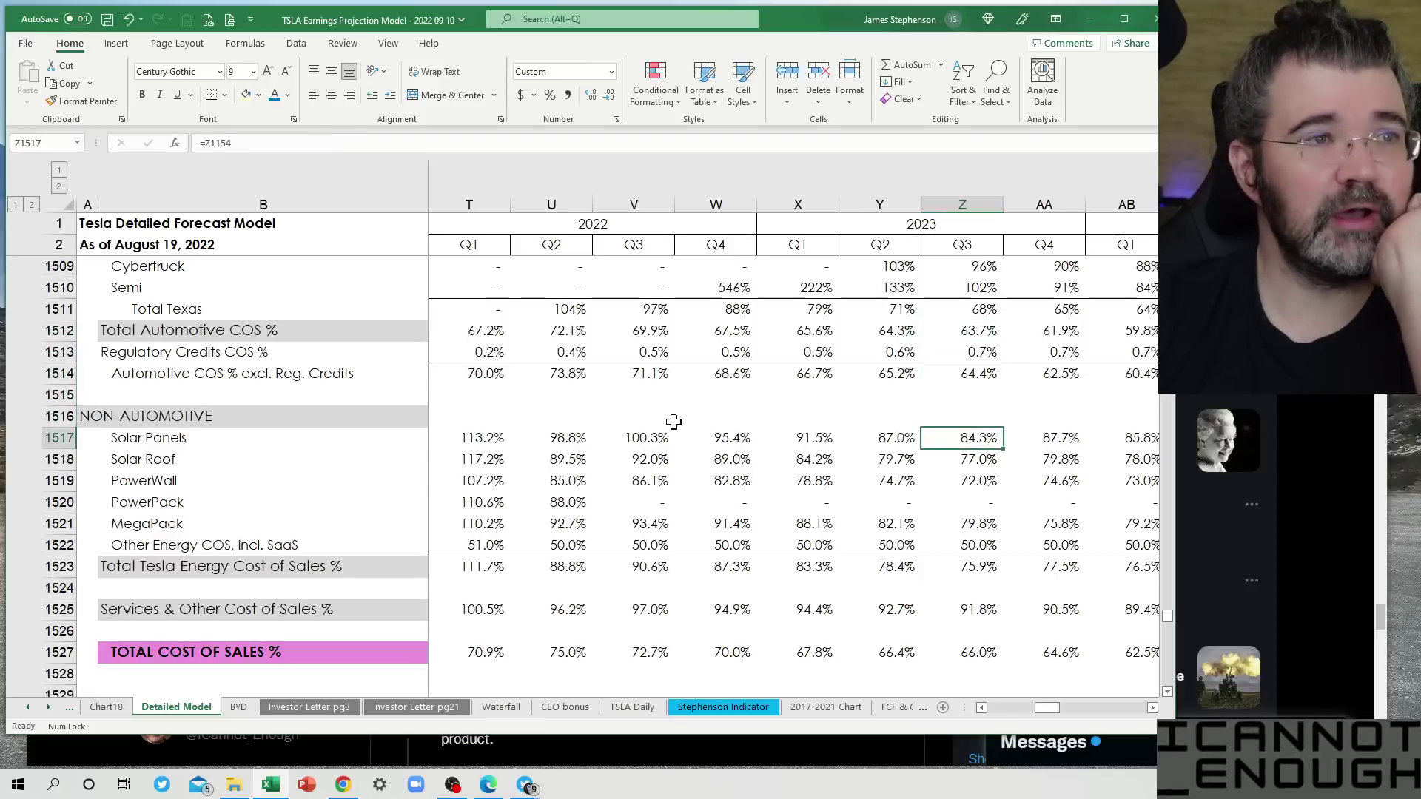
pyautogui.press('Left')
pyautogui.press('Left')
pyautogui.press('Left')
pyautogui.press('Left')
pyautogui.press('Left')
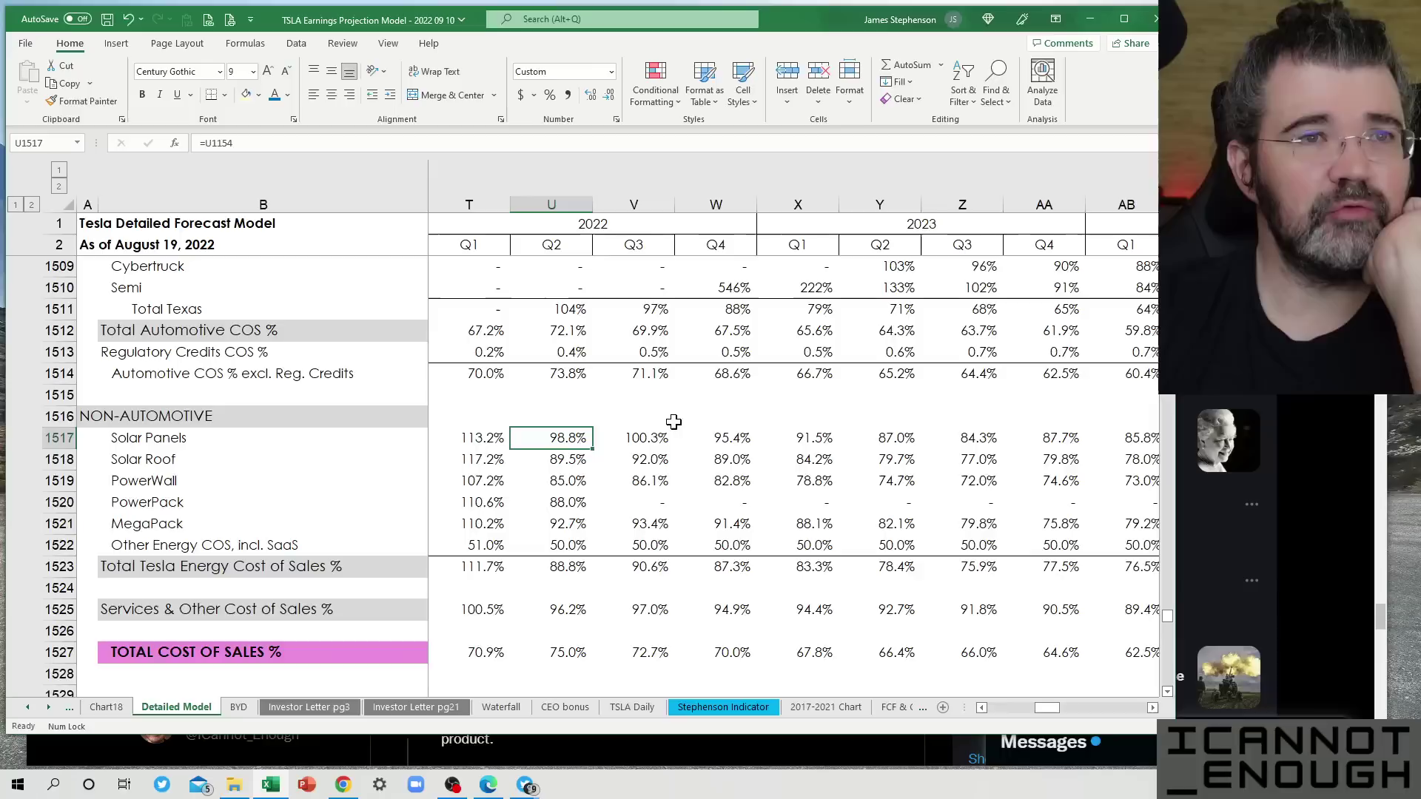
pyautogui.press('Left')
pyautogui.press('Down')
pyautogui.press('Down')
pyautogui.press('Down')
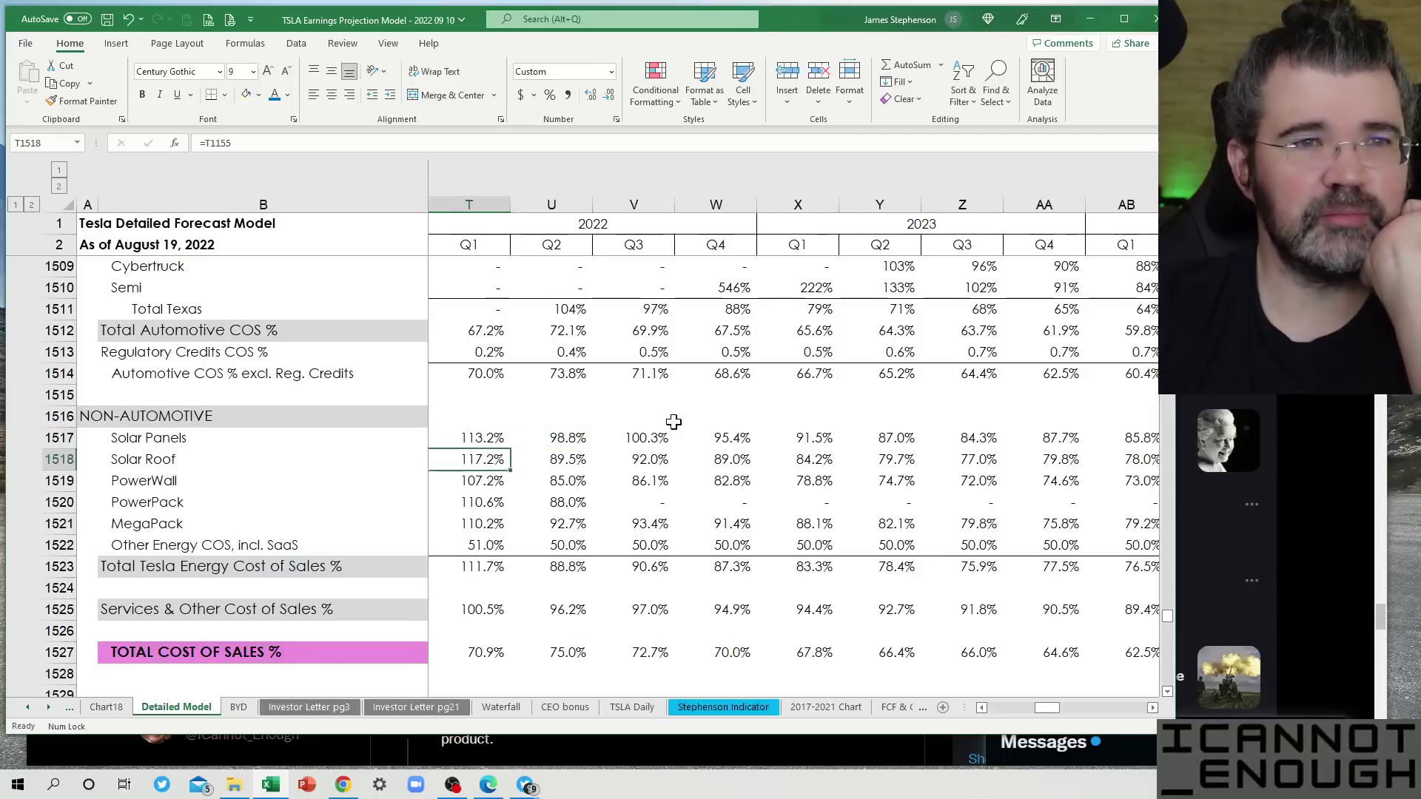
pyautogui.press('Down')
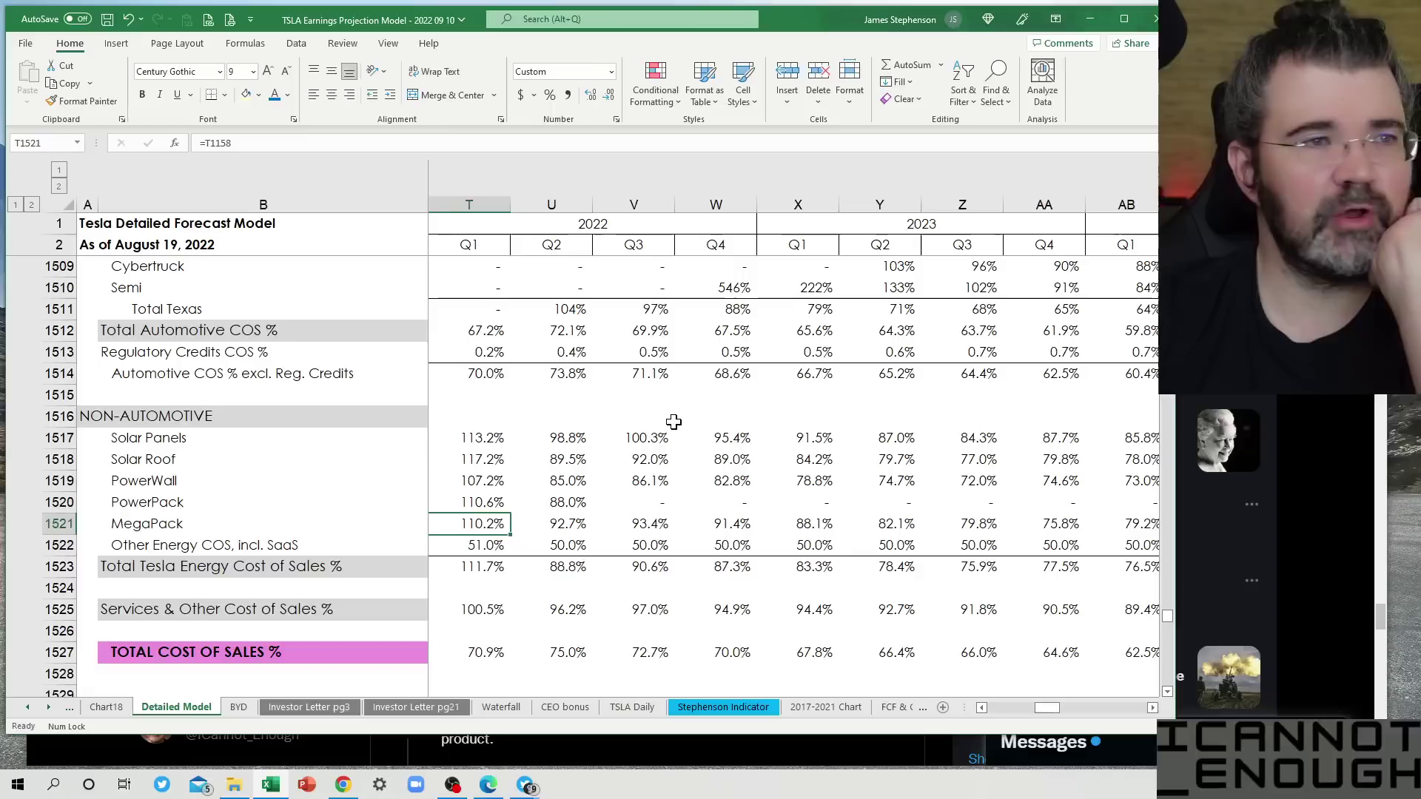
pyautogui.press('Right')
pyautogui.press('Right')
pyautogui.press('Right')
pyautogui.press('Right')
pyautogui.press('Right')
pyautogui.press('Right')
pyautogui.press('Right')
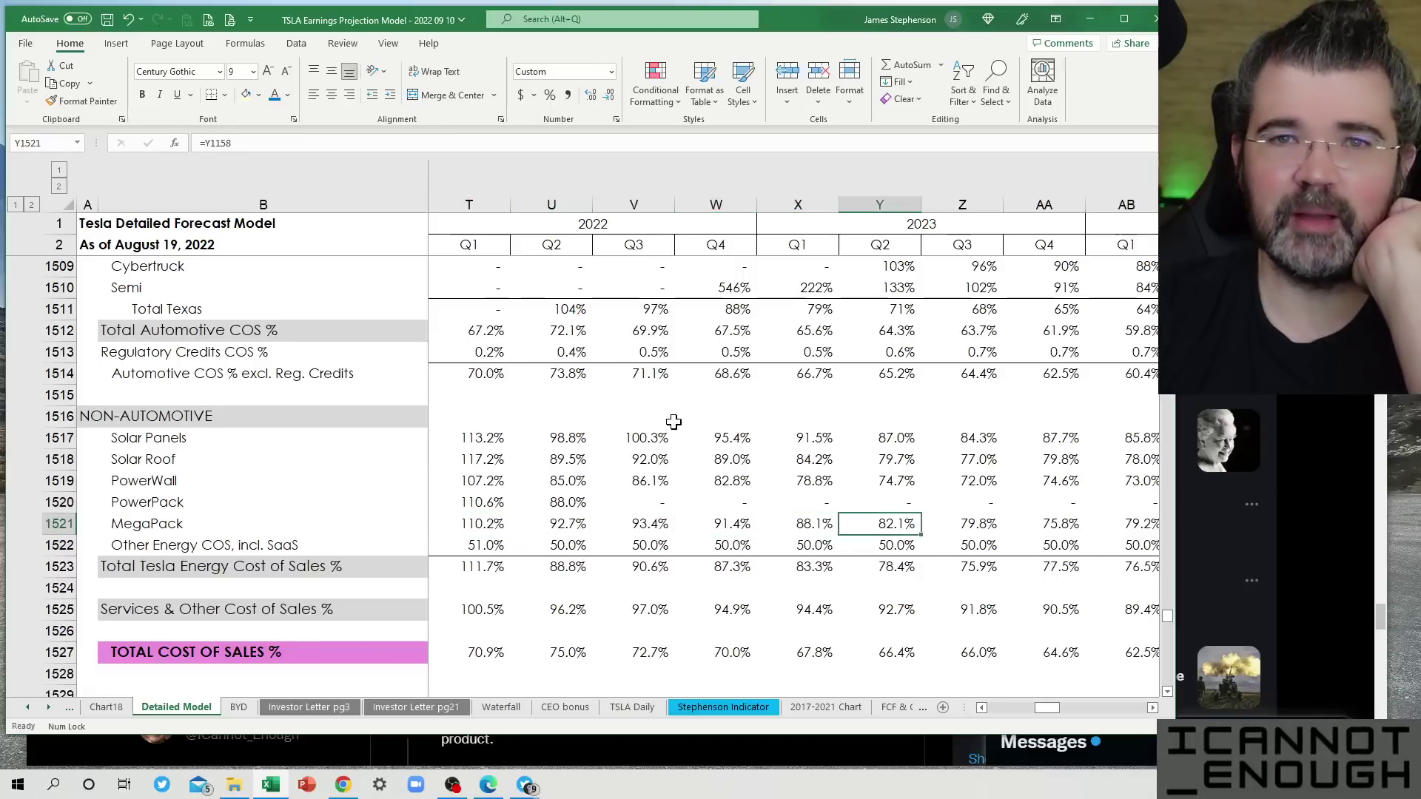
pyautogui.press('Up')
pyautogui.press('Up')
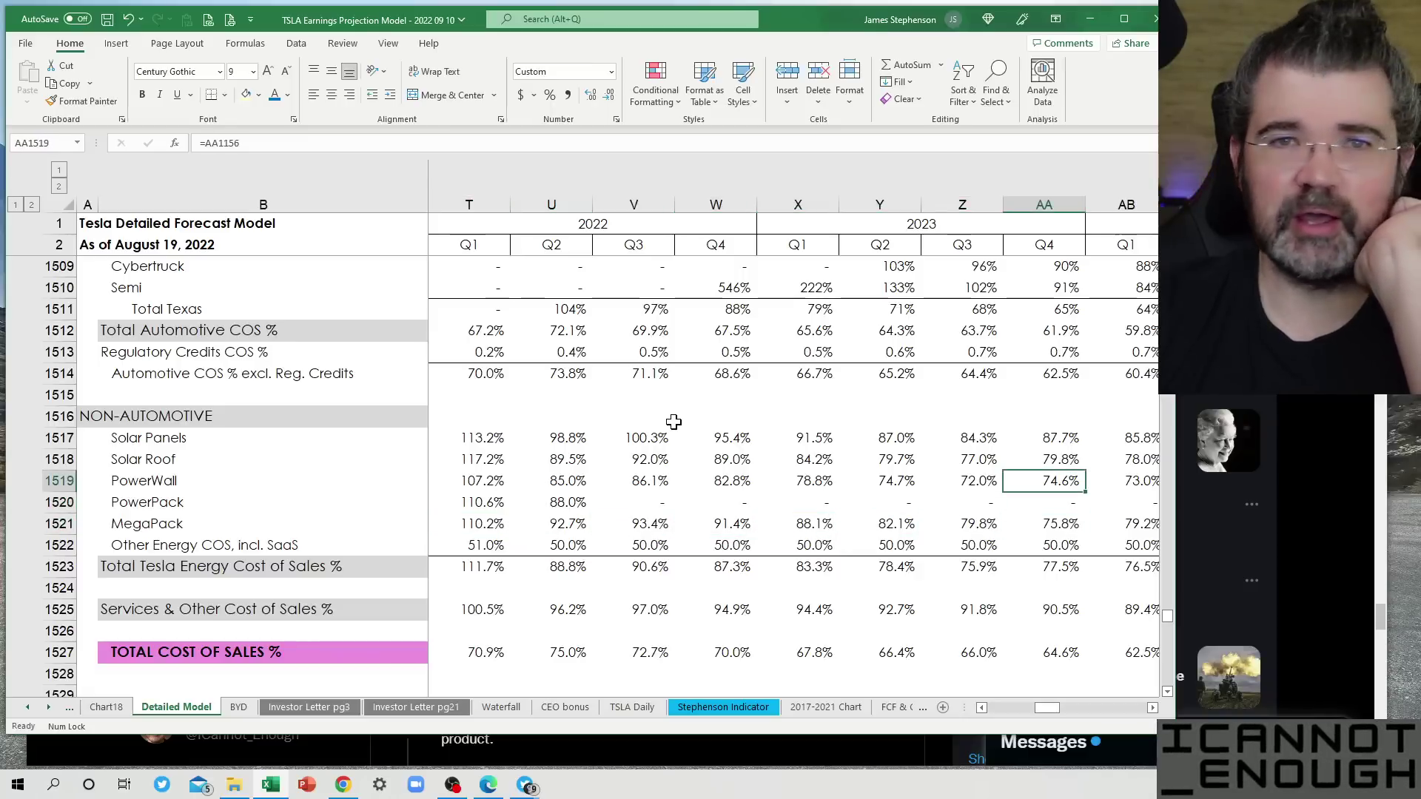
pyautogui.press('Left')
pyautogui.press('Left')
pyautogui.press('Left')
pyautogui.press('Left')
pyautogui.press('Left')
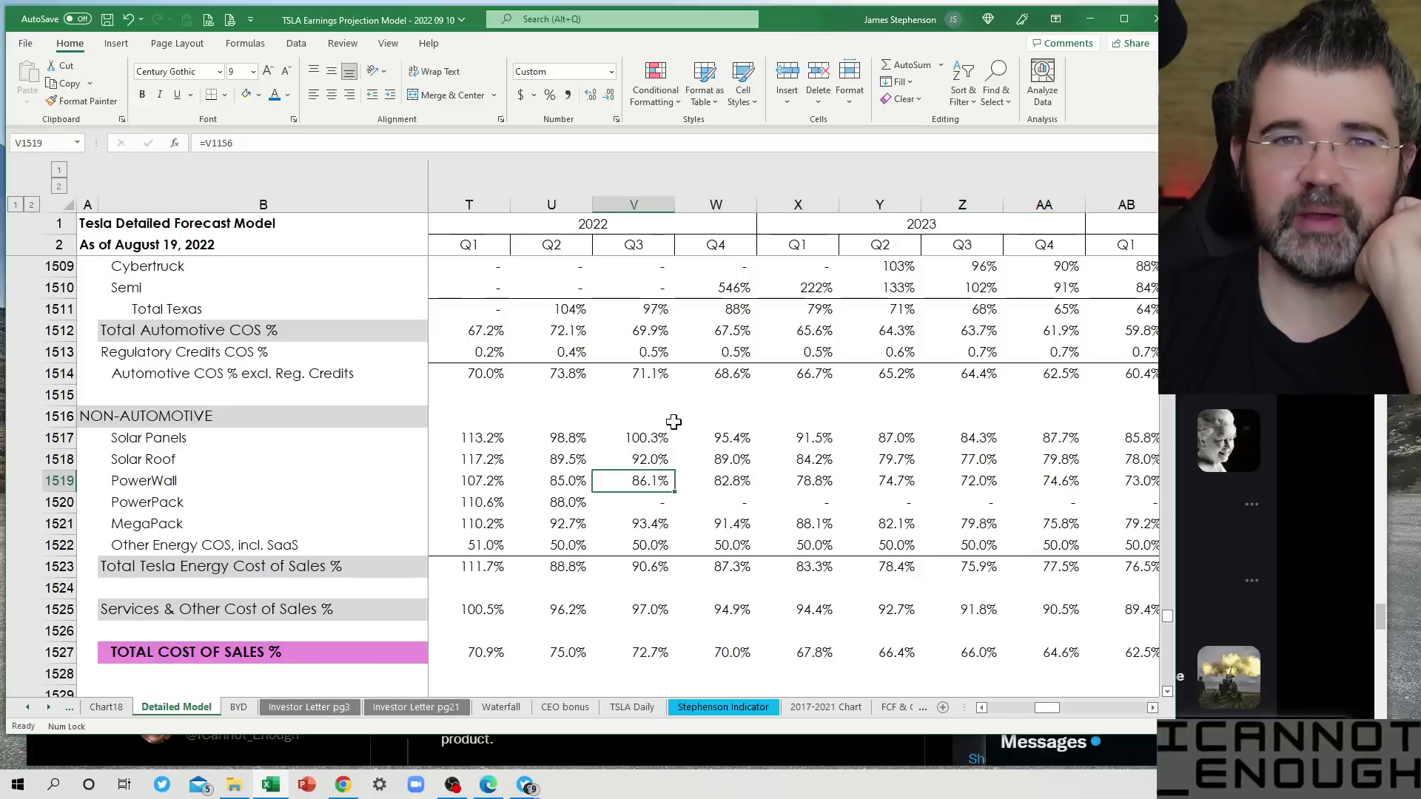
pyautogui.press('Left')
pyautogui.press('Up')
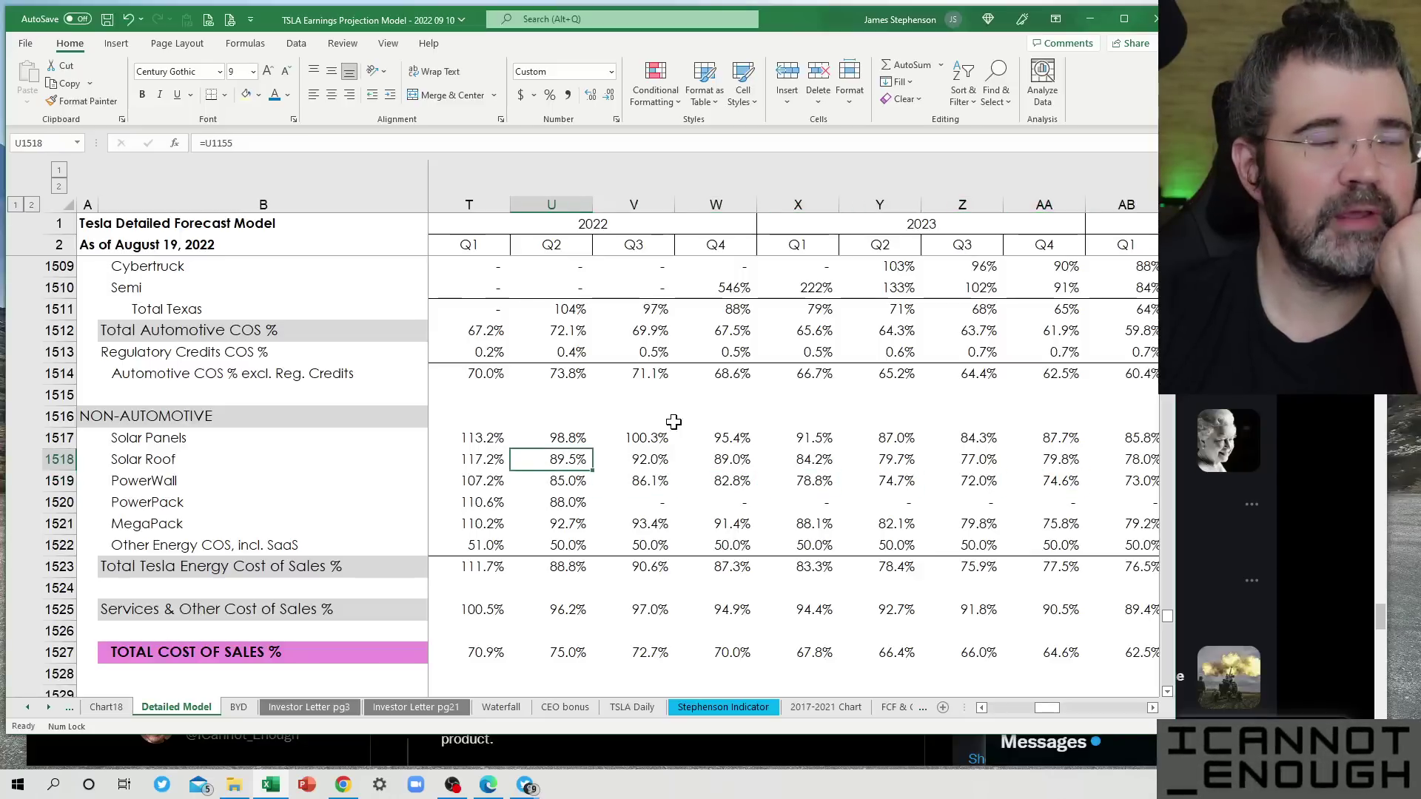
pyautogui.press('Up')
pyautogui.press('Right')
pyautogui.press('Right')
pyautogui.press('Right')
pyautogui.press('Right')
pyautogui.press('Right')
pyautogui.press('Right')
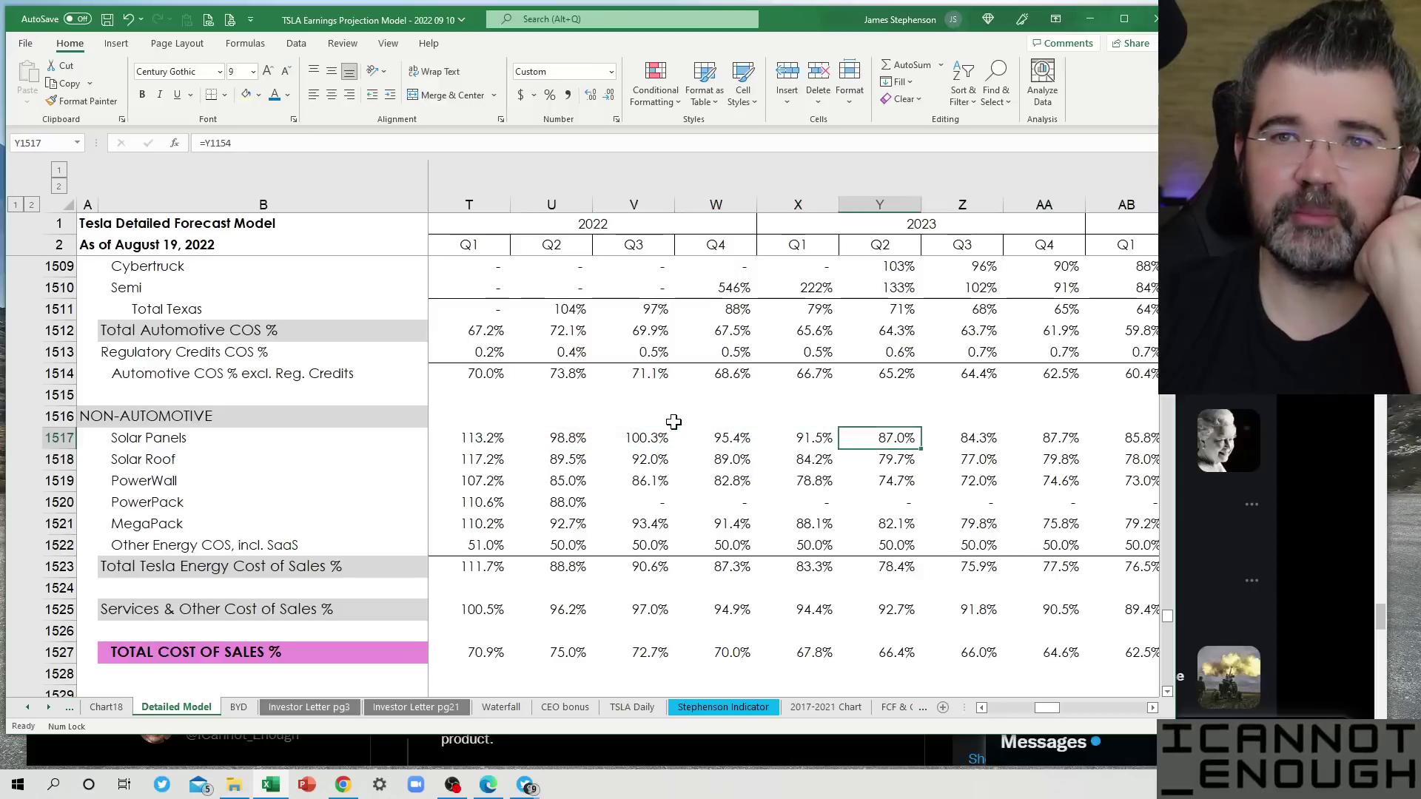
pyautogui.press('Down')
pyautogui.press('Left')
pyautogui.press('Left')
pyautogui.press('Left')
pyautogui.press('Left')
pyautogui.press('Left')
pyautogui.press('Left')
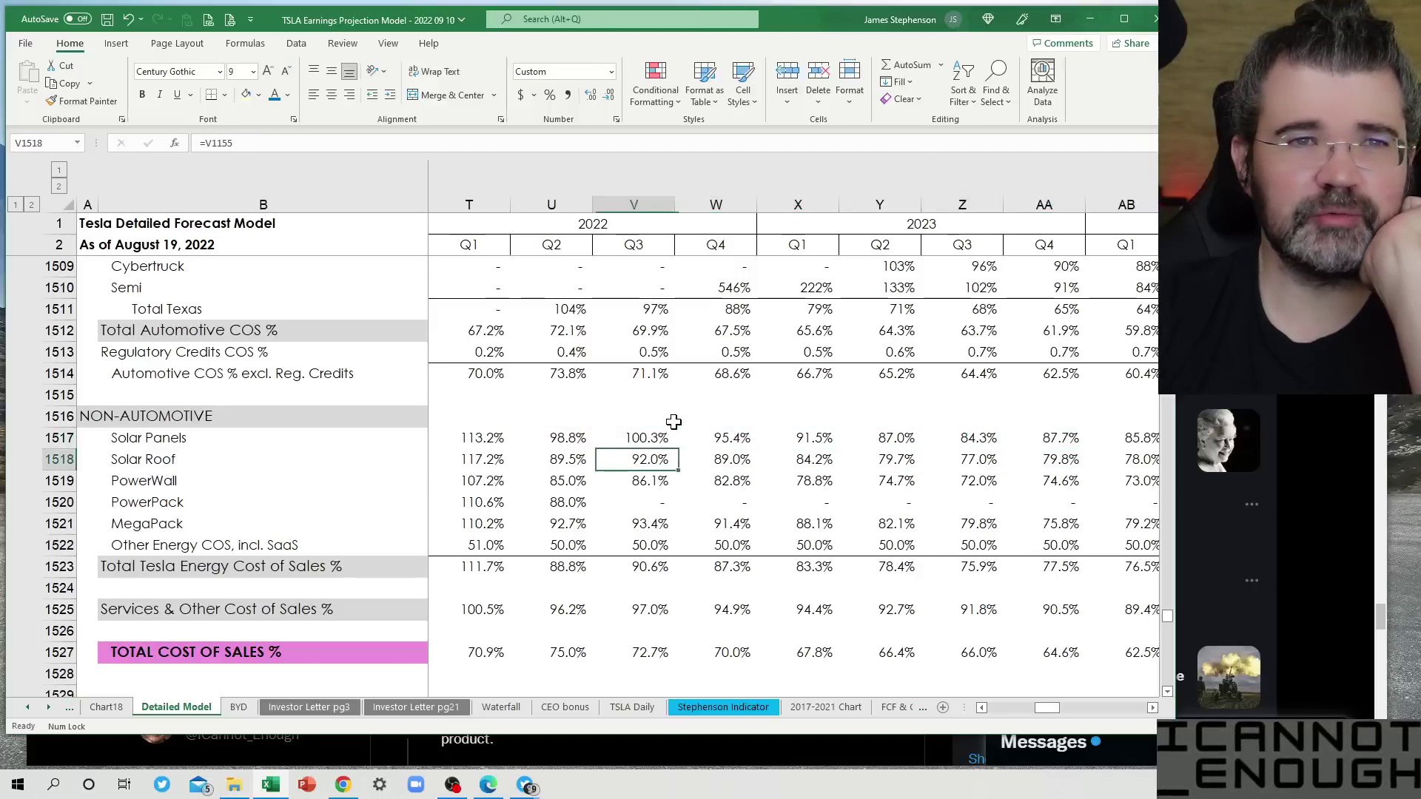
pyautogui.press('Down')
pyautogui.press('Down')
pyautogui.press('Down')
pyautogui.press('Down')
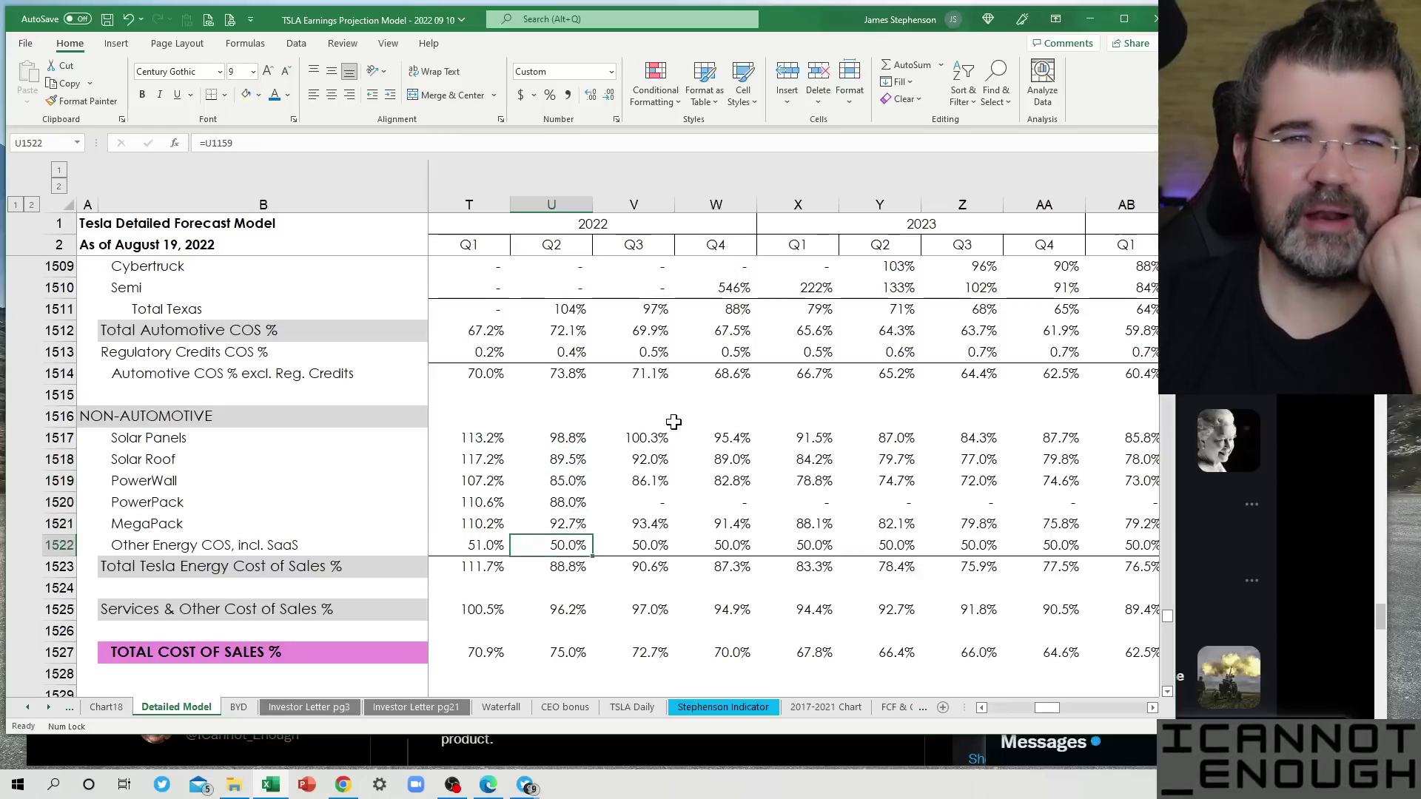
pyautogui.press('Down')
pyautogui.press('Down')
pyautogui.press('Down')
pyautogui.press('Down')
pyautogui.press('Down')
pyautogui.press('Down')
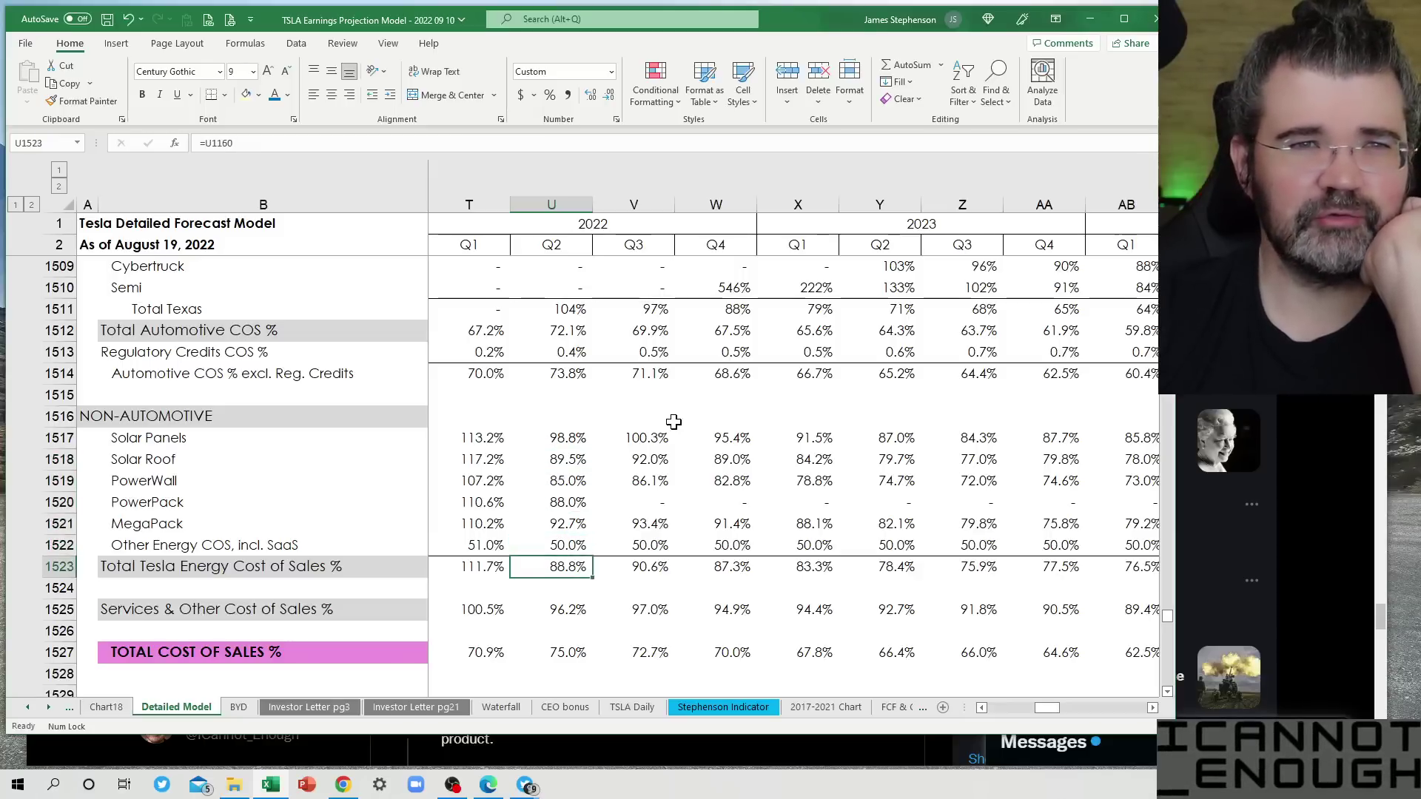
# Check the Q2 2022 Services & Other (96.2%) and TOTAL COST OF SALES % (=U1164) formulas.
pyautogui.press('Down')
pyautogui.press('Down')
pyautogui.press('Down')
pyautogui.press('Down')
pyautogui.press('Down')
pyautogui.press('Down')
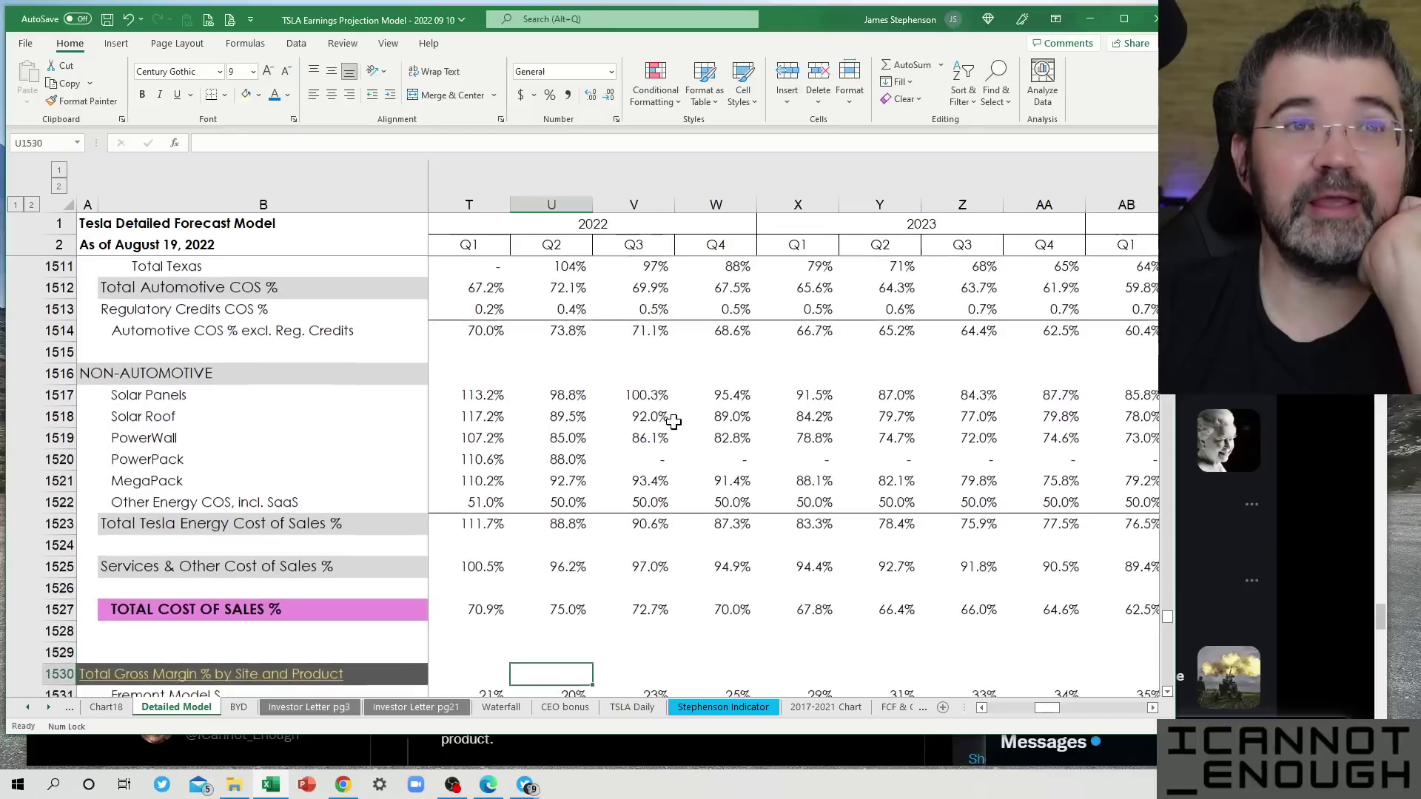
pyautogui.press('Up')
pyautogui.press('Up')
pyautogui.press('Up')
pyautogui.press('Up')
pyautogui.press('Up')
pyautogui.press('Up')
pyautogui.press('Up')
pyautogui.press('Up')
pyautogui.press('Up')
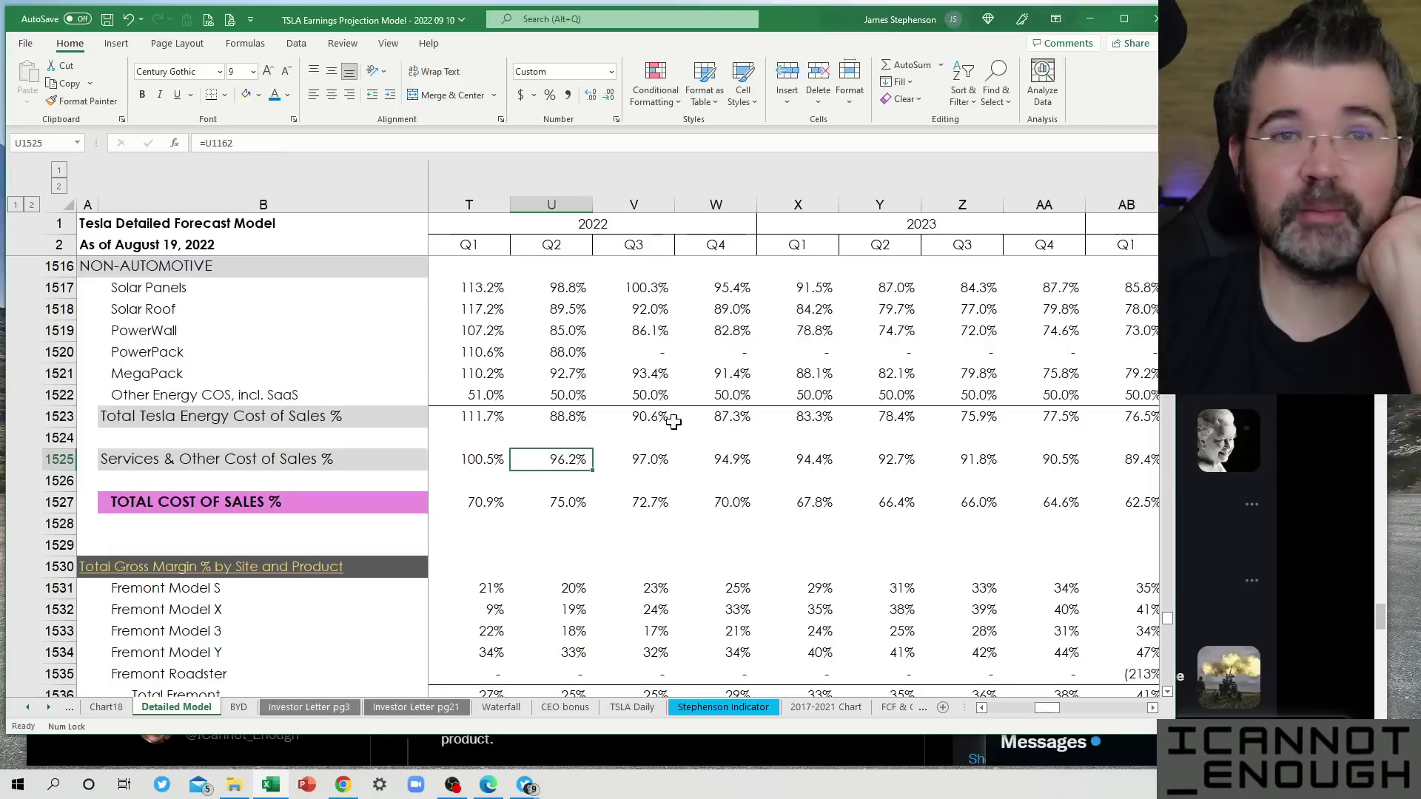
pyautogui.press('Down')
pyautogui.press('Down')
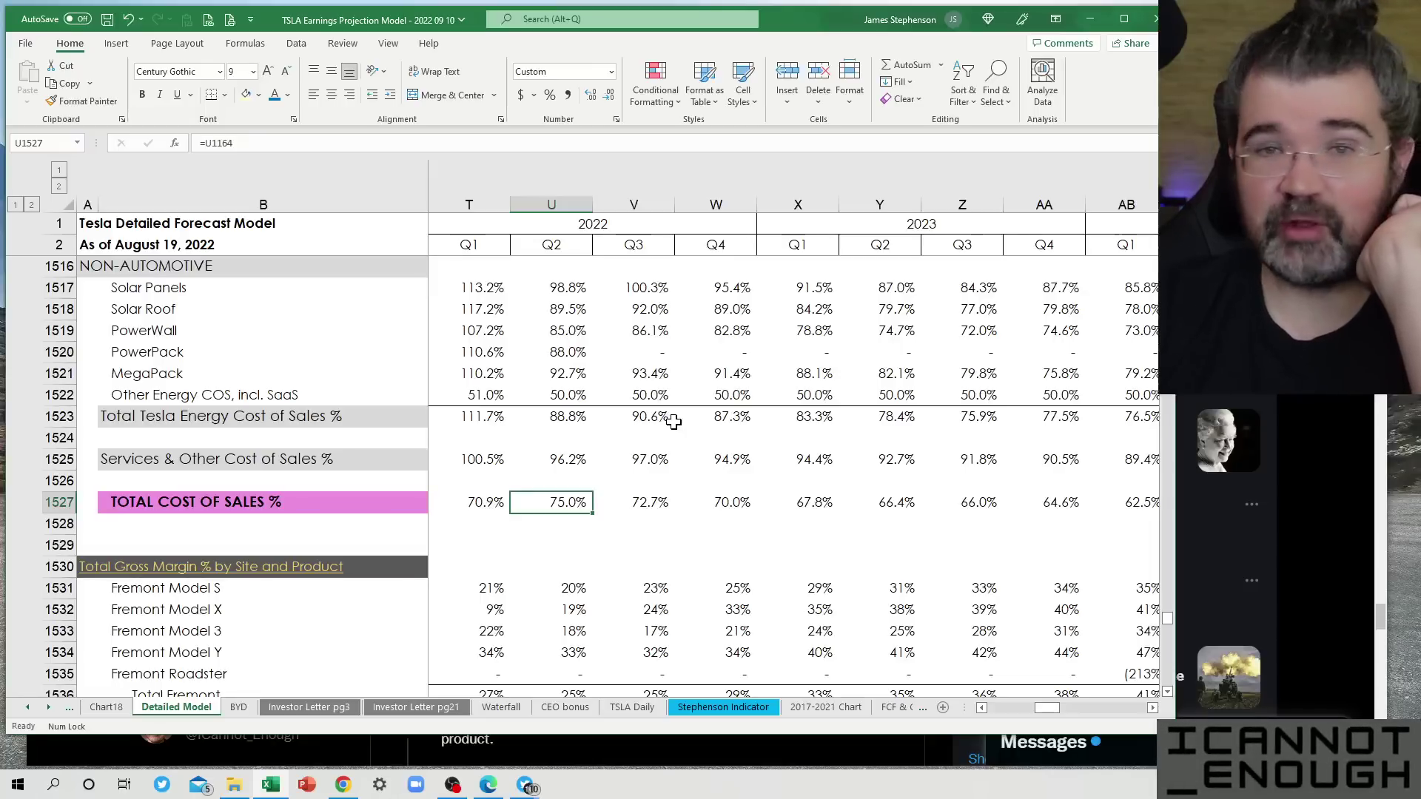
# Check the Fremont Model S, Texas Model Y, Total Automotive, Texas and Berlin gross margin formulas.
pyautogui.press('Down')
pyautogui.press('Down')
pyautogui.press('Down')
pyautogui.press('Down')
pyautogui.press('Down')
pyautogui.press('Down')
pyautogui.press('Down')
pyautogui.press('Down')
pyautogui.press('Down')
pyautogui.press('Down')
pyautogui.press('Down')
pyautogui.press('Down')
pyautogui.press('Down')
pyautogui.press('Down')
pyautogui.press('Down')
pyautogui.press('Down')
pyautogui.press('Down')
pyautogui.press('Down')
pyautogui.press('Down')
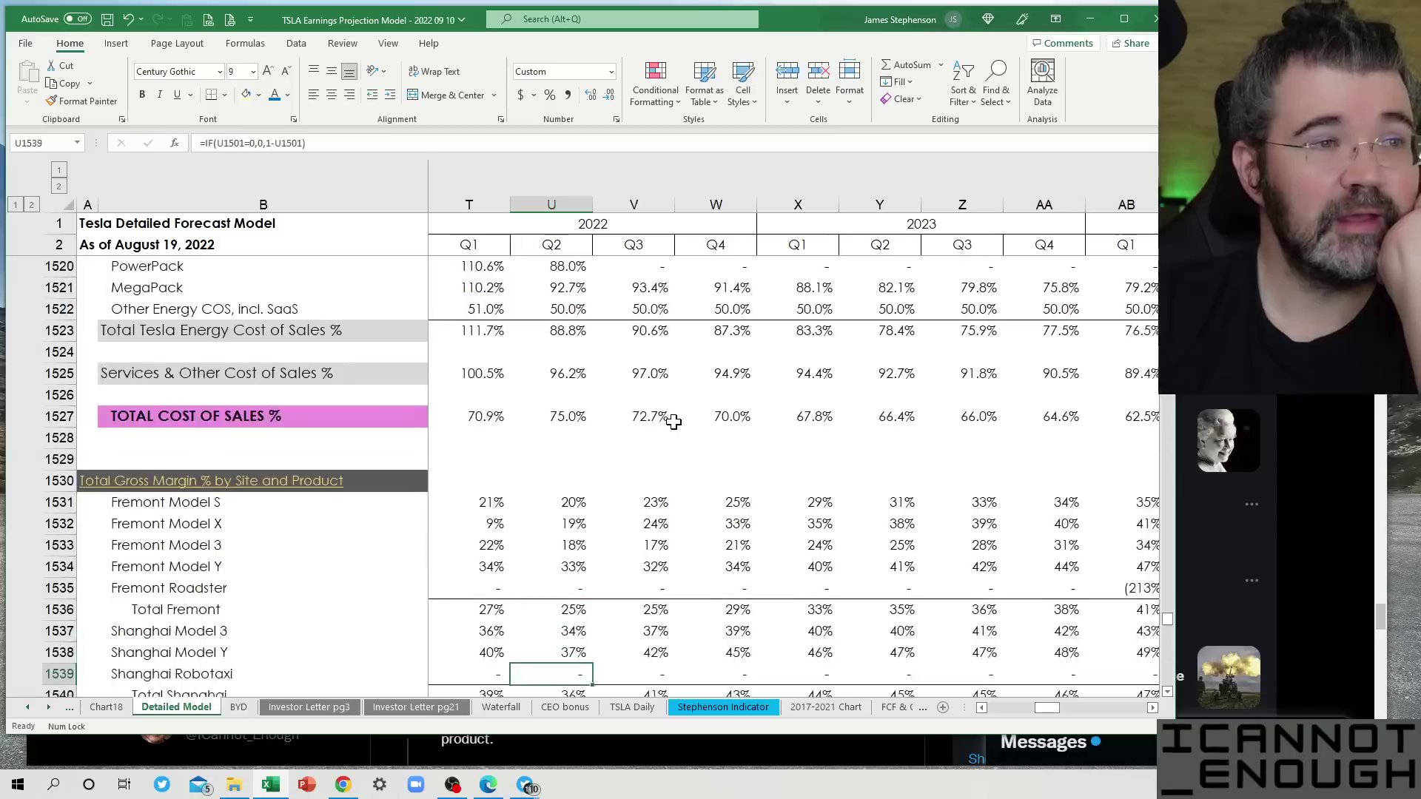
pyautogui.press('Up')
pyautogui.press('Up')
pyautogui.press('Up')
pyautogui.press('Up')
pyautogui.press('Up')
pyautogui.press('Up')
pyautogui.press('Up')
pyautogui.press('Up')
pyautogui.press('Up')
pyautogui.press('Up')
pyautogui.press('Up')
pyautogui.press('Up')
pyautogui.press('Up')
pyautogui.press('Up')
pyautogui.press('Up')
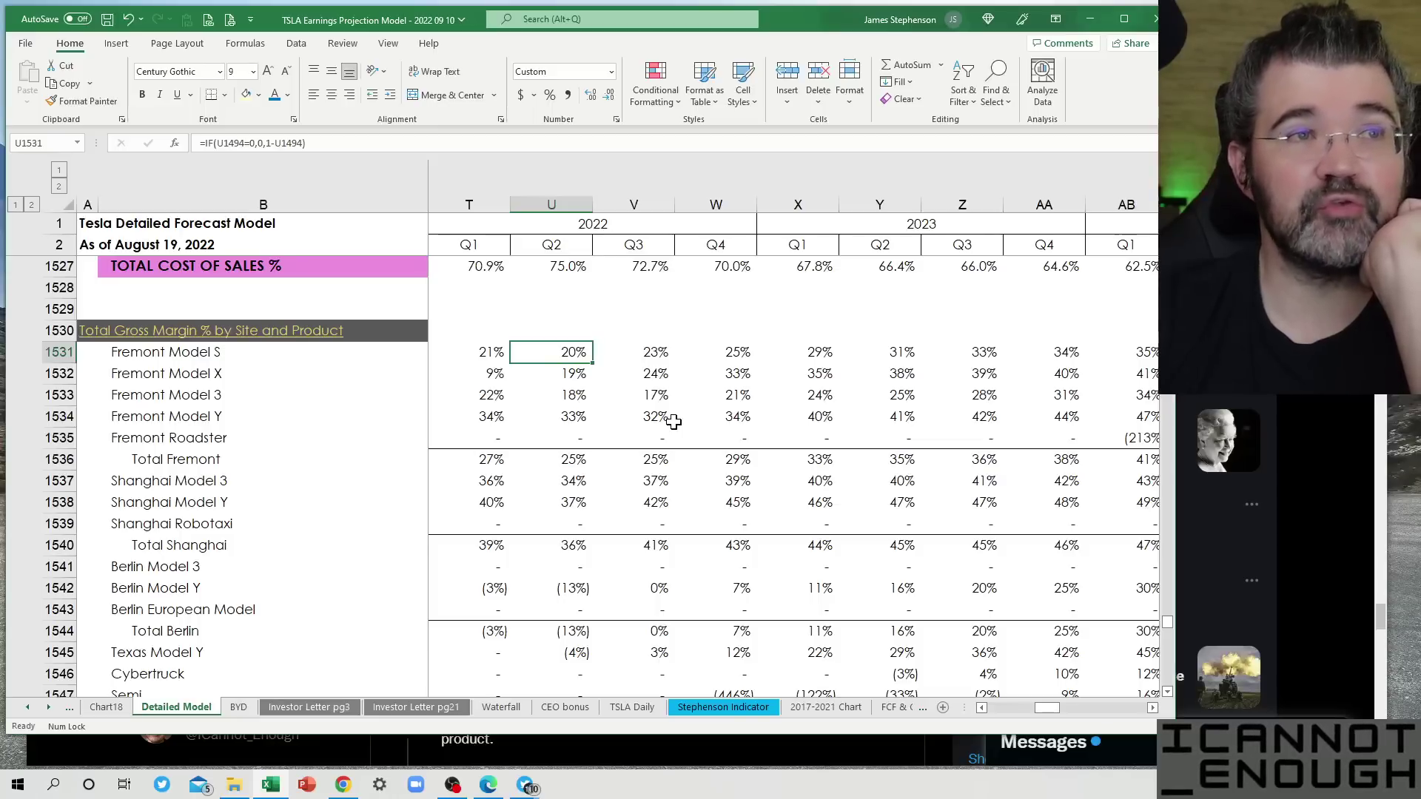
pyautogui.press('Down')
pyautogui.press('Down')
pyautogui.press('Down')
pyautogui.press('Down')
pyautogui.press('Down')
pyautogui.press('Down')
pyautogui.press('Down')
pyautogui.press('Down')
pyautogui.press('Down')
pyautogui.press('Down')
pyautogui.press('Down')
pyautogui.press('Down')
pyautogui.press('Down')
pyautogui.press('Down')
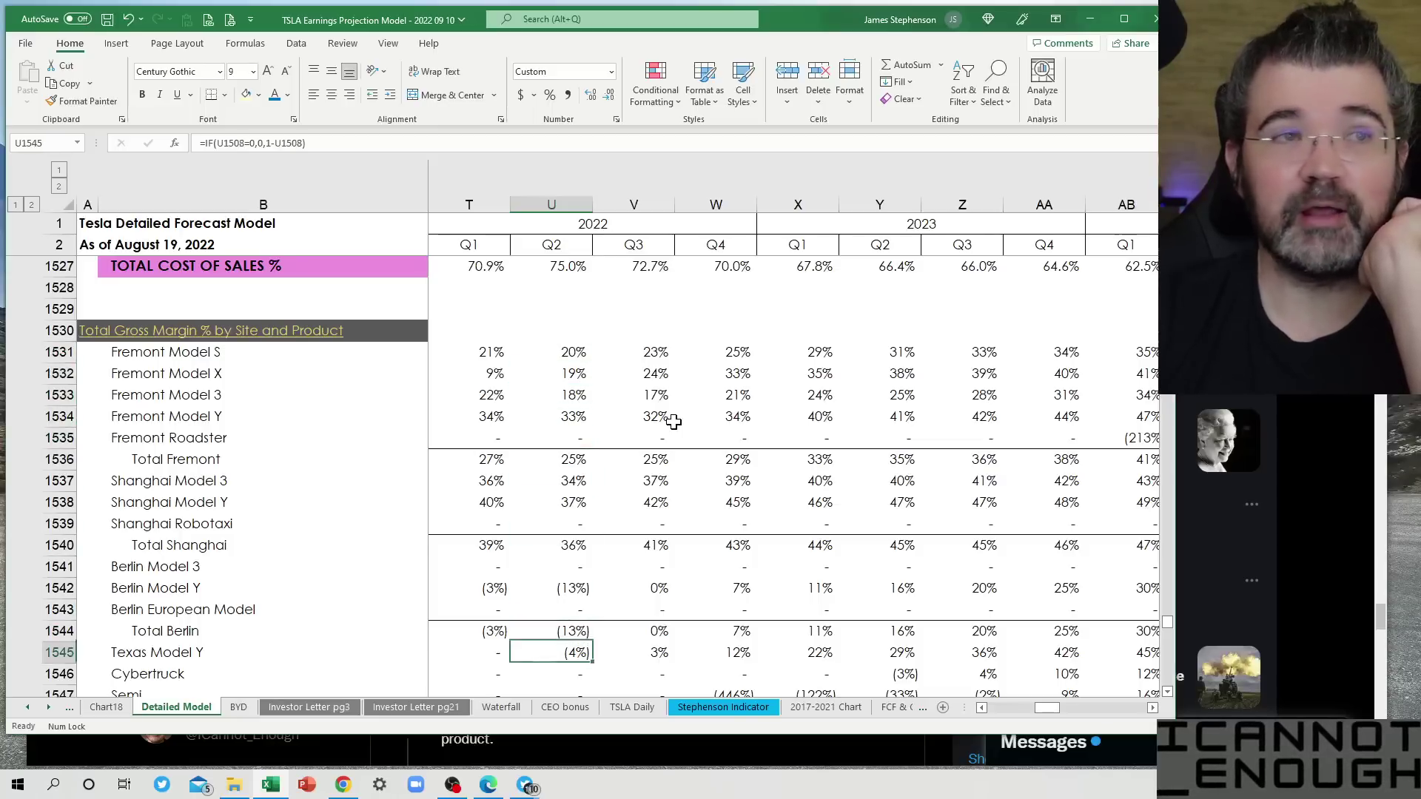
pyautogui.press('Down')
pyautogui.press('Down')
pyautogui.press('Down')
pyautogui.press('Down')
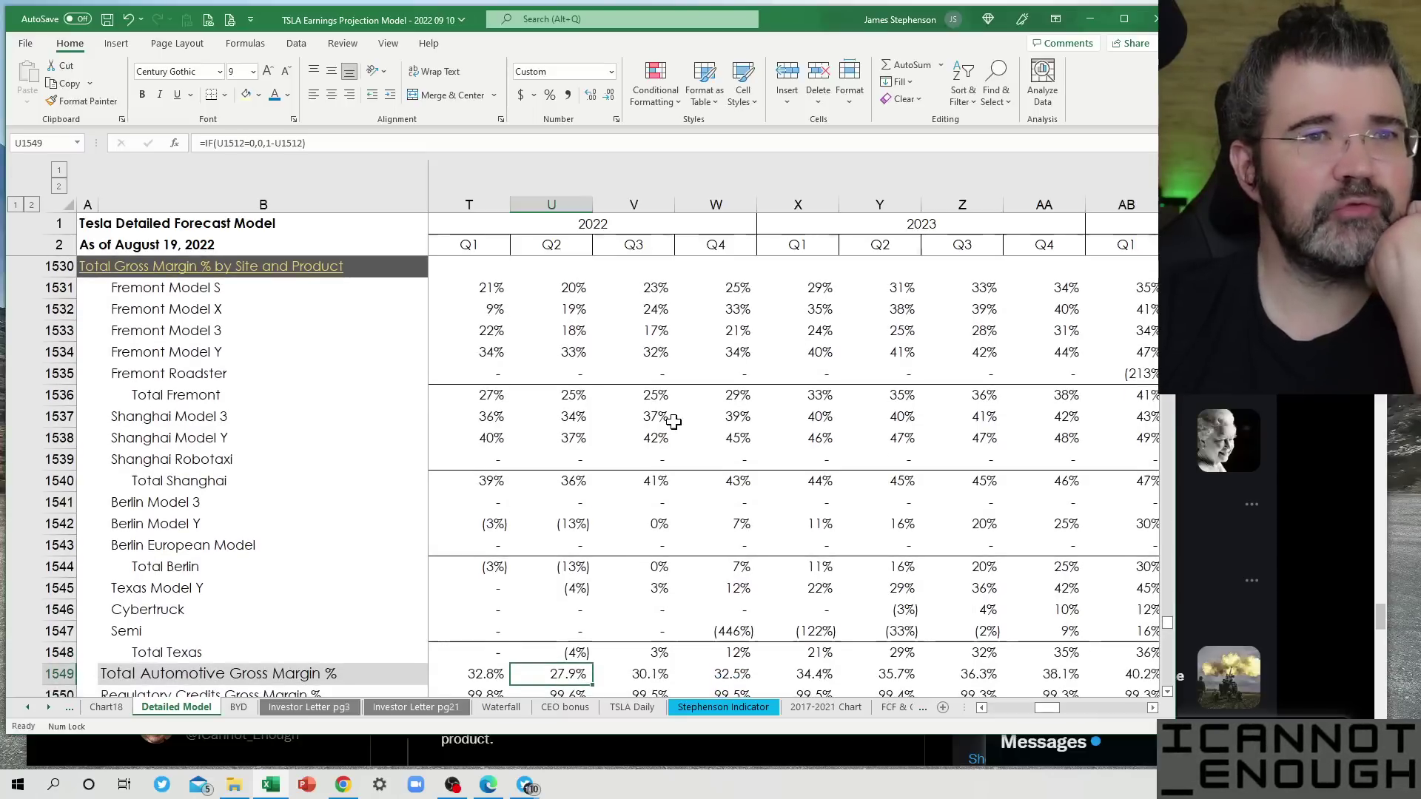
pyautogui.press('Down')
pyautogui.press('Down')
pyautogui.press('Down')
pyautogui.press('Down')
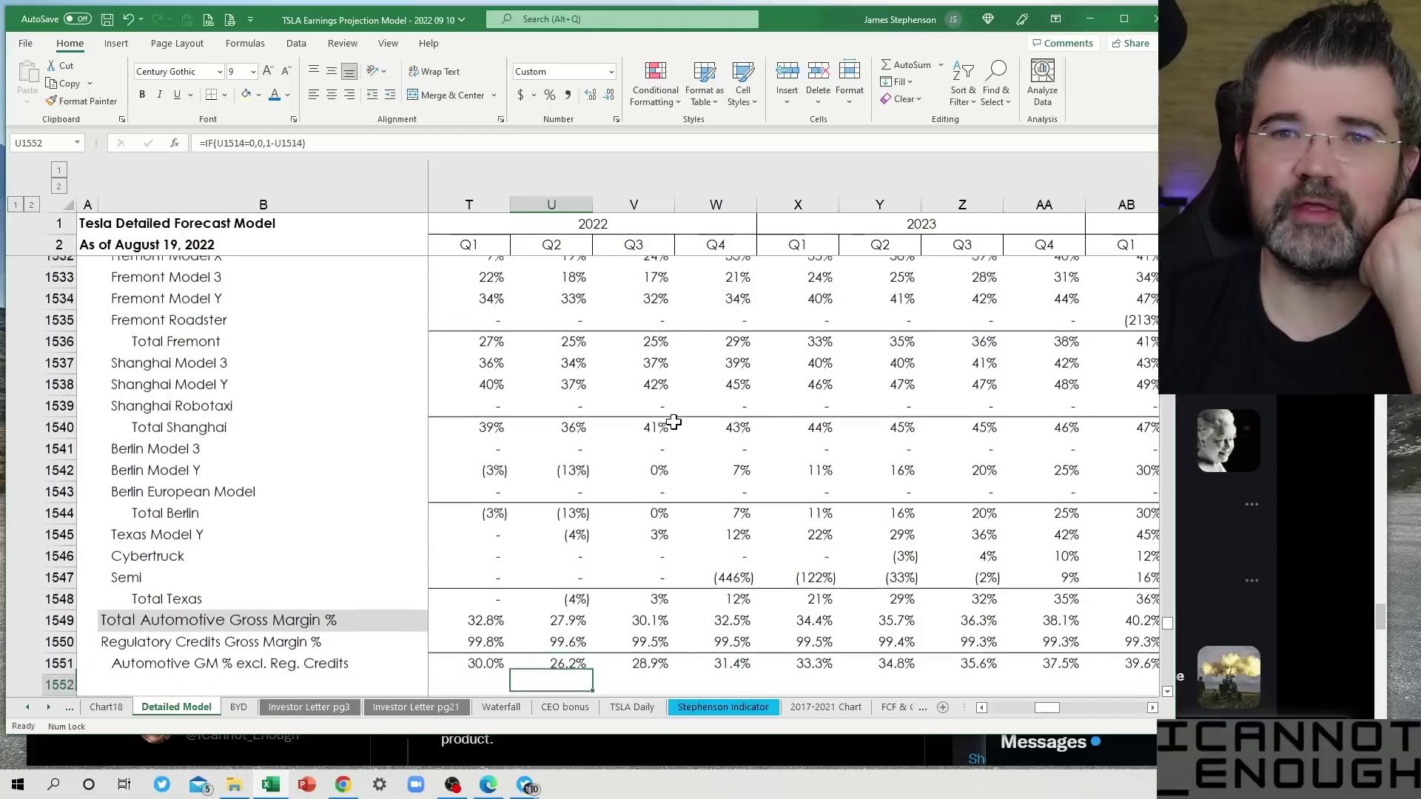
pyautogui.press('Up')
pyautogui.press('Up')
pyautogui.press('Up')
pyautogui.press('Up')
pyautogui.press('Up')
pyautogui.press('Up')
pyautogui.press('Up')
pyautogui.press('Up')
pyautogui.press('Up')
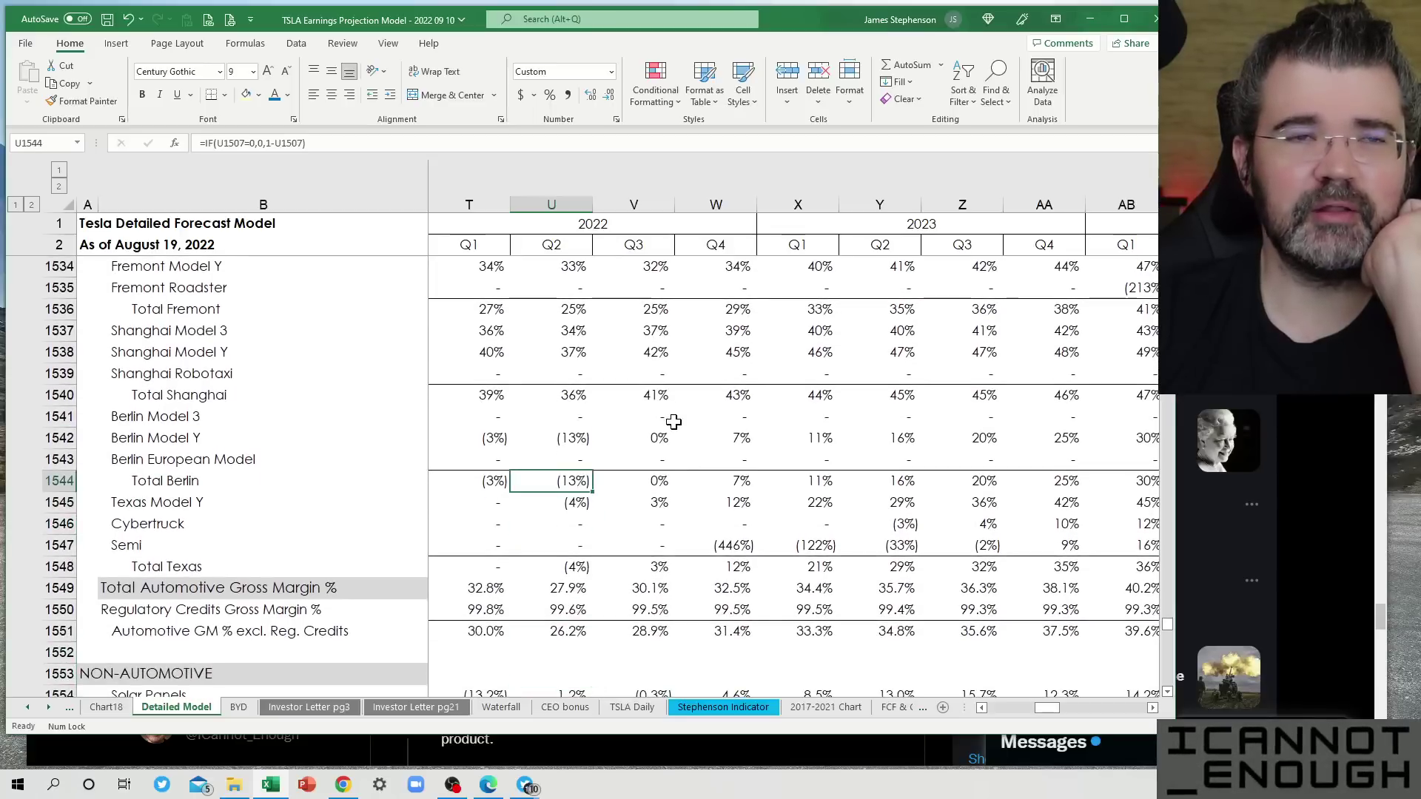
pyautogui.press('Down')
pyautogui.press('Down')
pyautogui.press('Down')
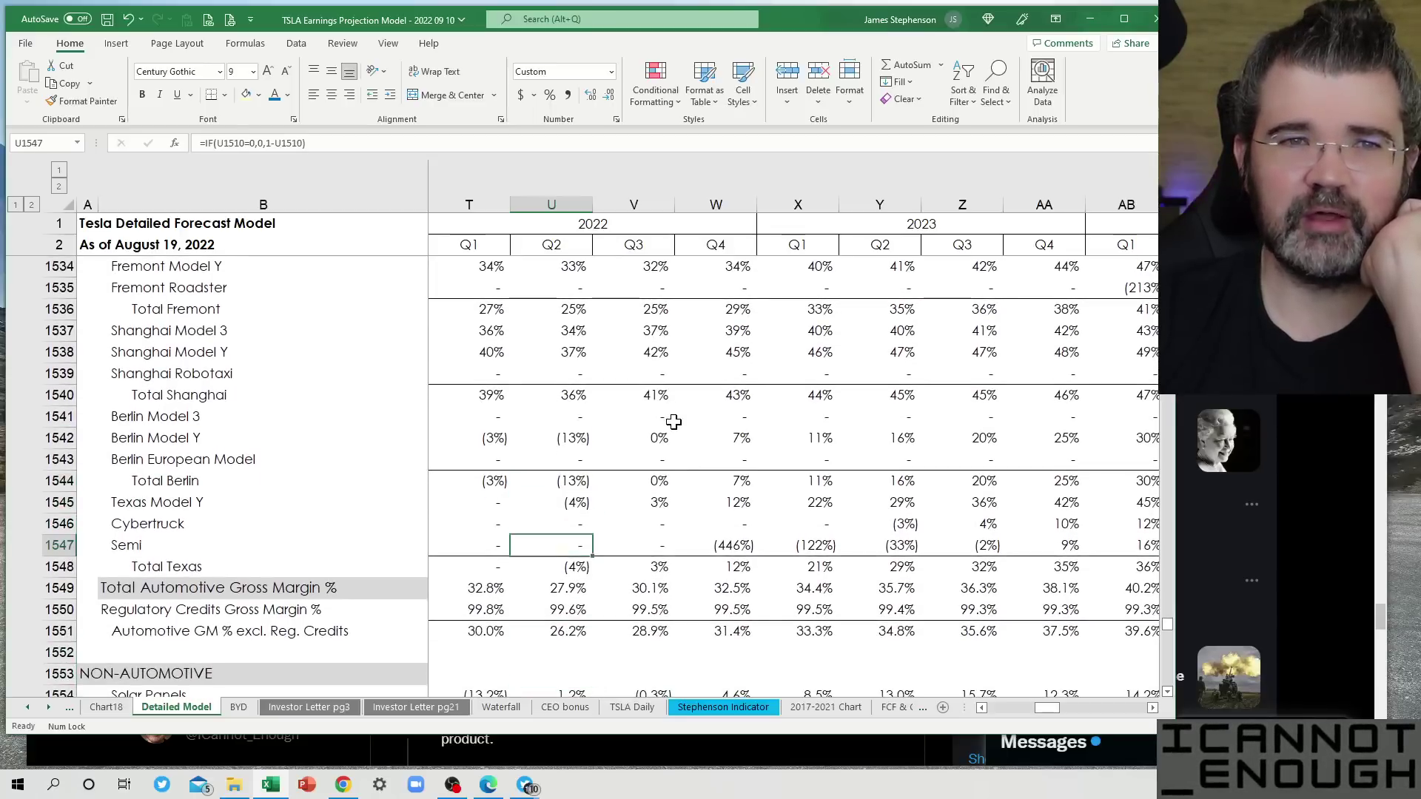
# Trace the Semi margin across quarters and compare Q1/Q2 2022 Automotive GM % excl. Reg. Credits (26.2%).
pyautogui.press('Right')
pyautogui.press('Right')
pyautogui.press('Right')
pyautogui.press('Right')
pyautogui.press('Right')
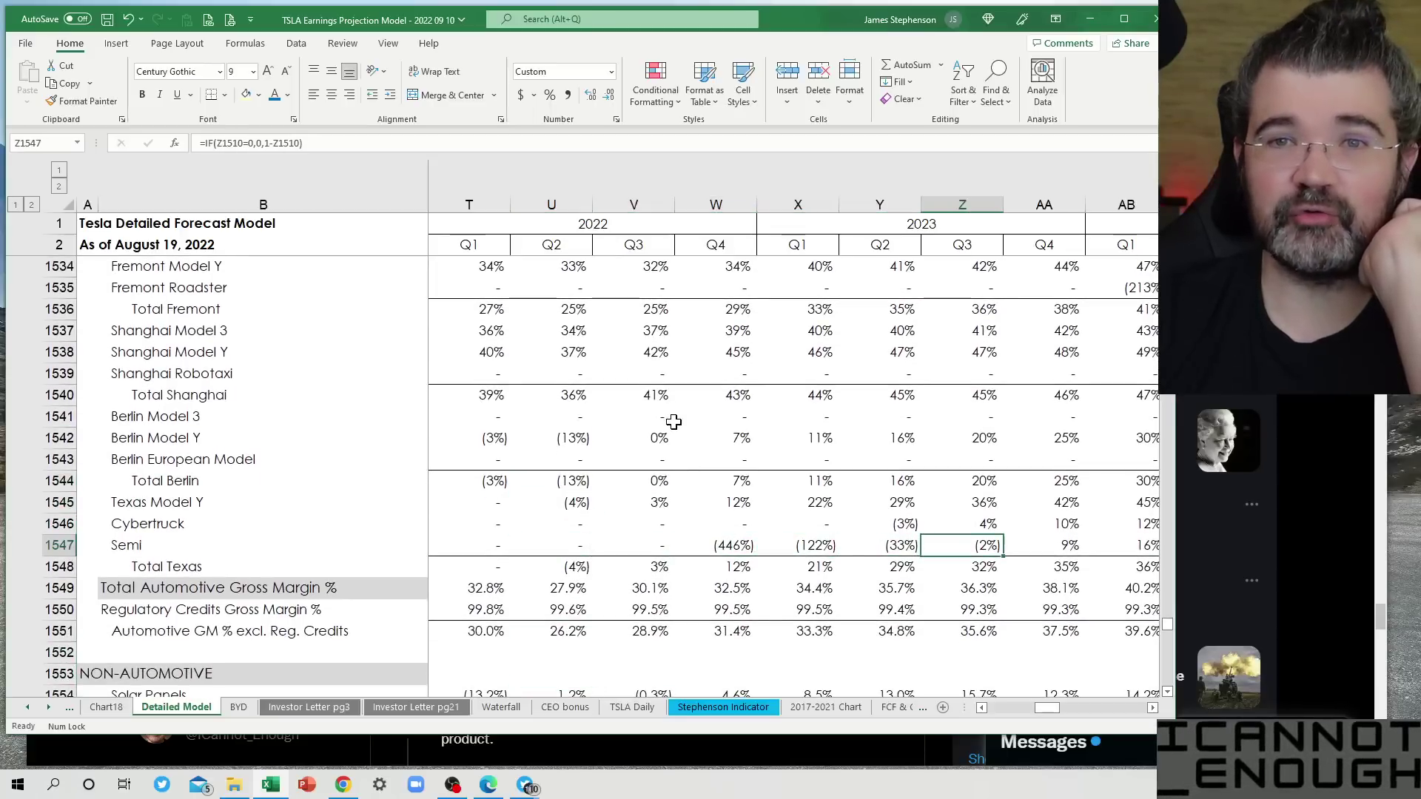
pyautogui.press('Left')
pyautogui.press('Left')
pyautogui.press('Left')
pyautogui.press('Left')
pyautogui.press('Left')
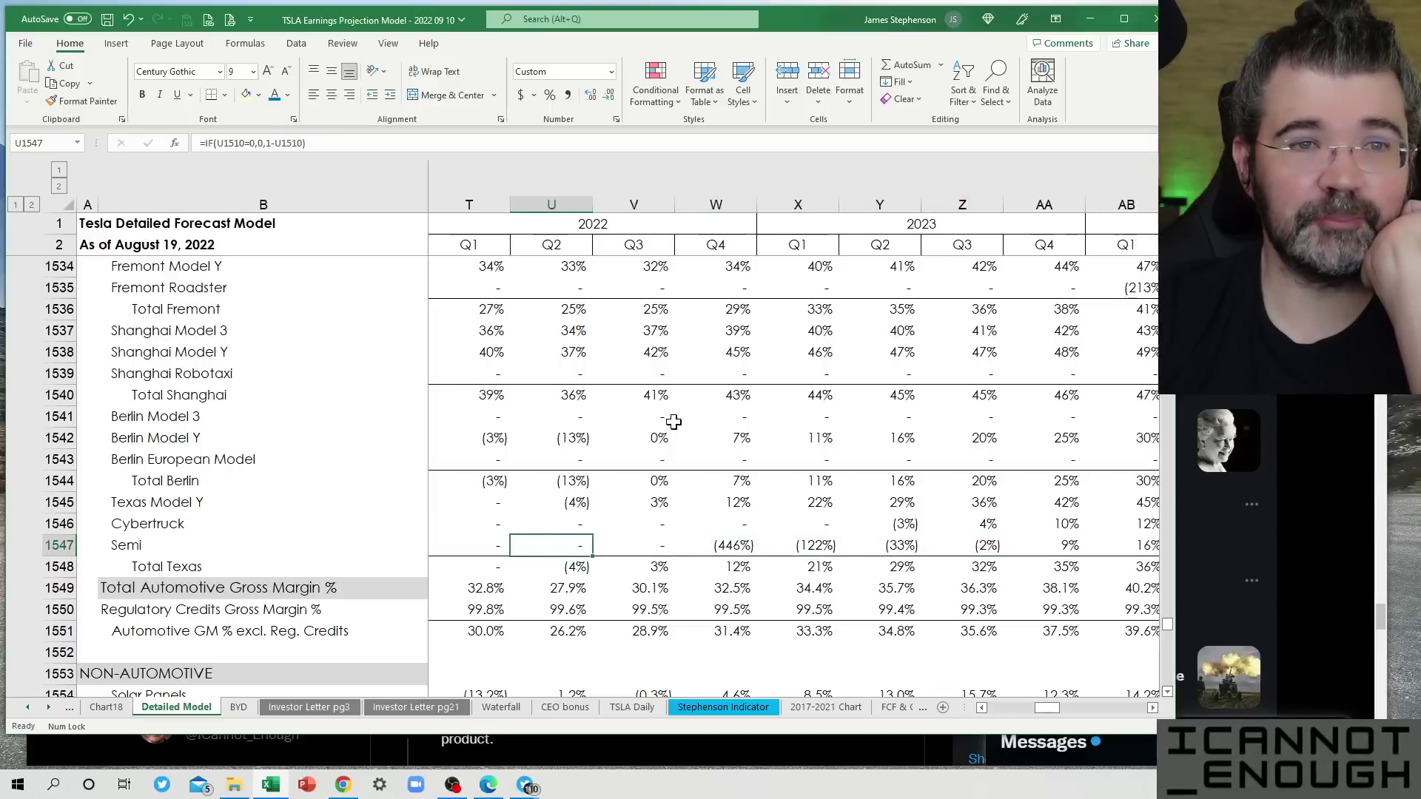
pyautogui.press('Down')
pyautogui.press('Down')
pyautogui.press('Down')
pyautogui.press('Down')
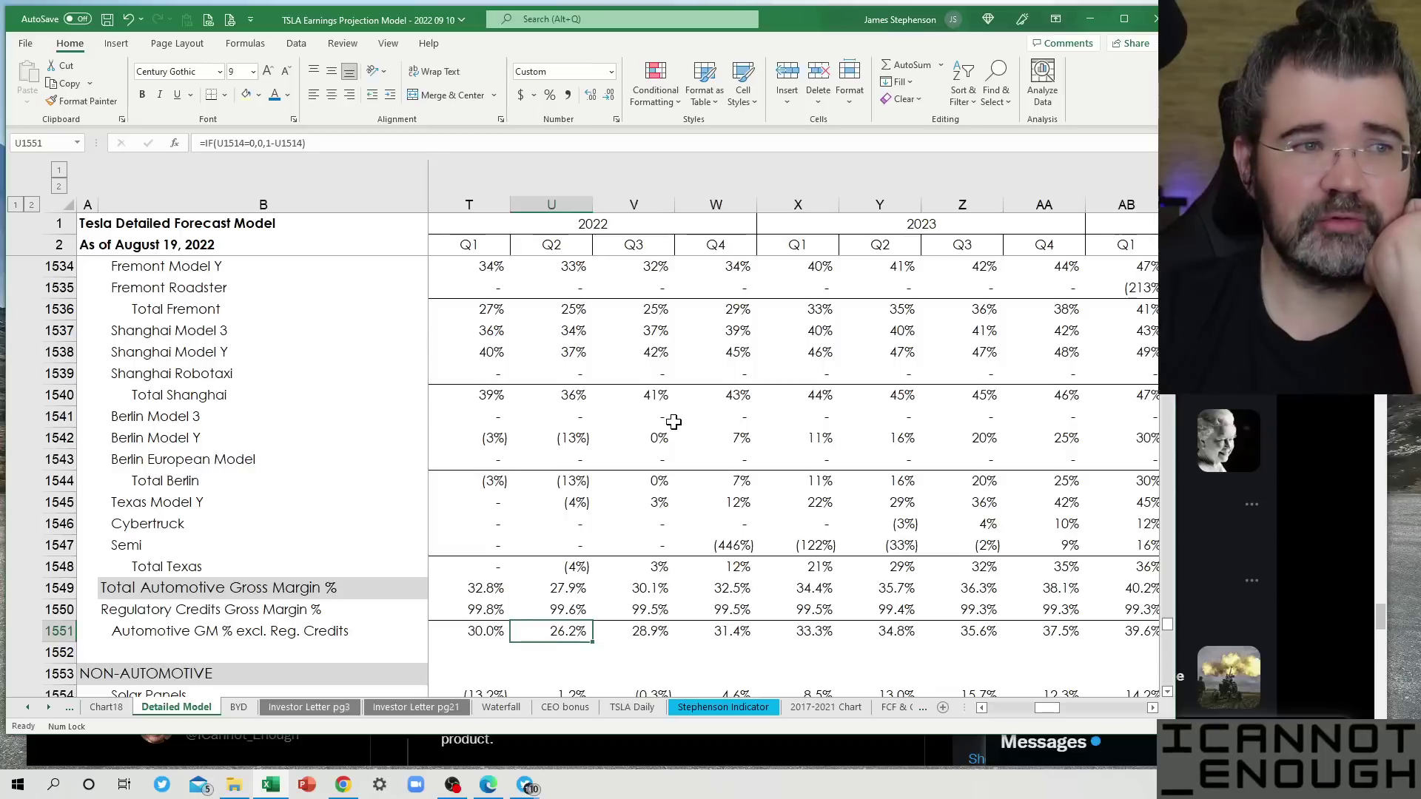
pyautogui.press('Left')
pyautogui.press('Right')
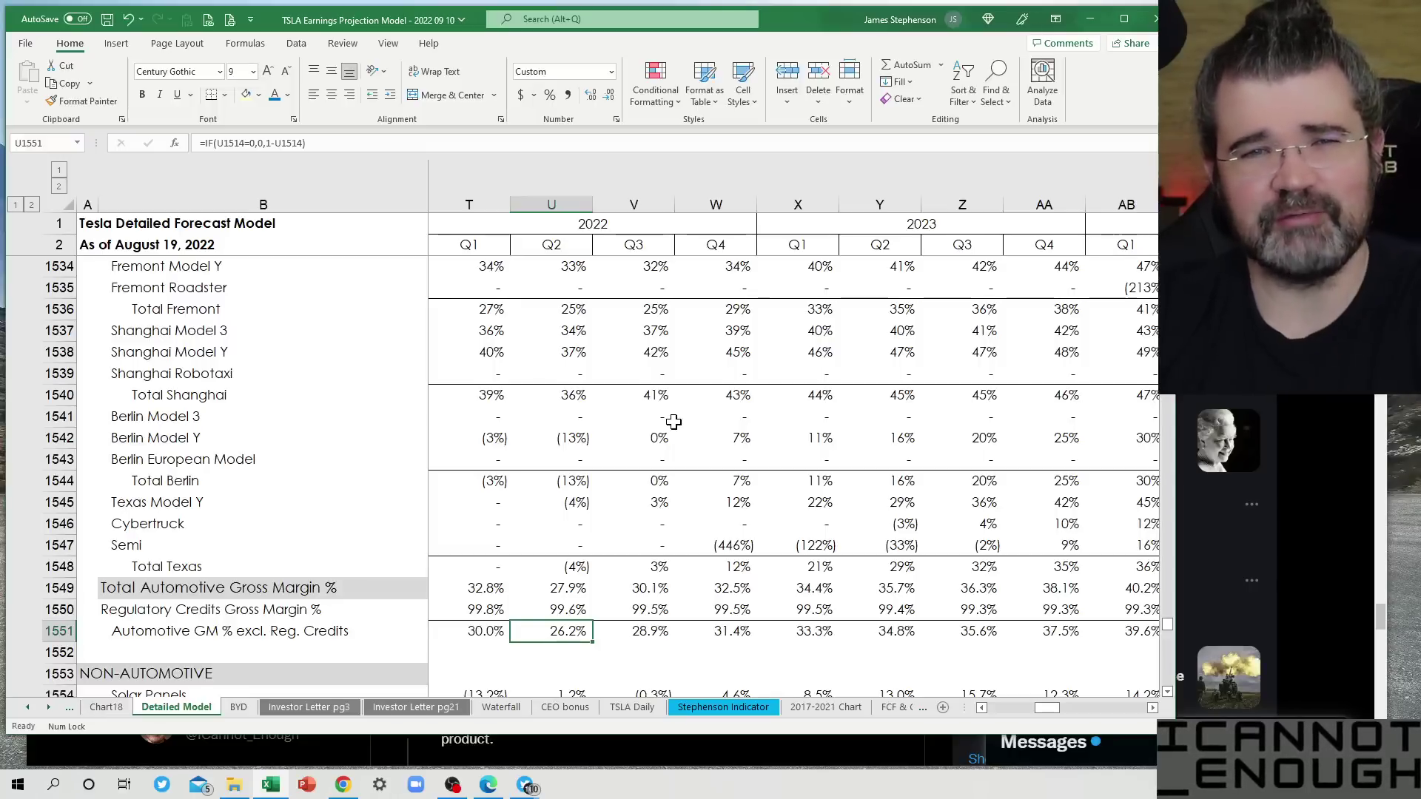
# Select Automotive GM % excl. Reg. Credits for Q3 2022–Q4 2023 to read its average.
pyautogui.press('Right')
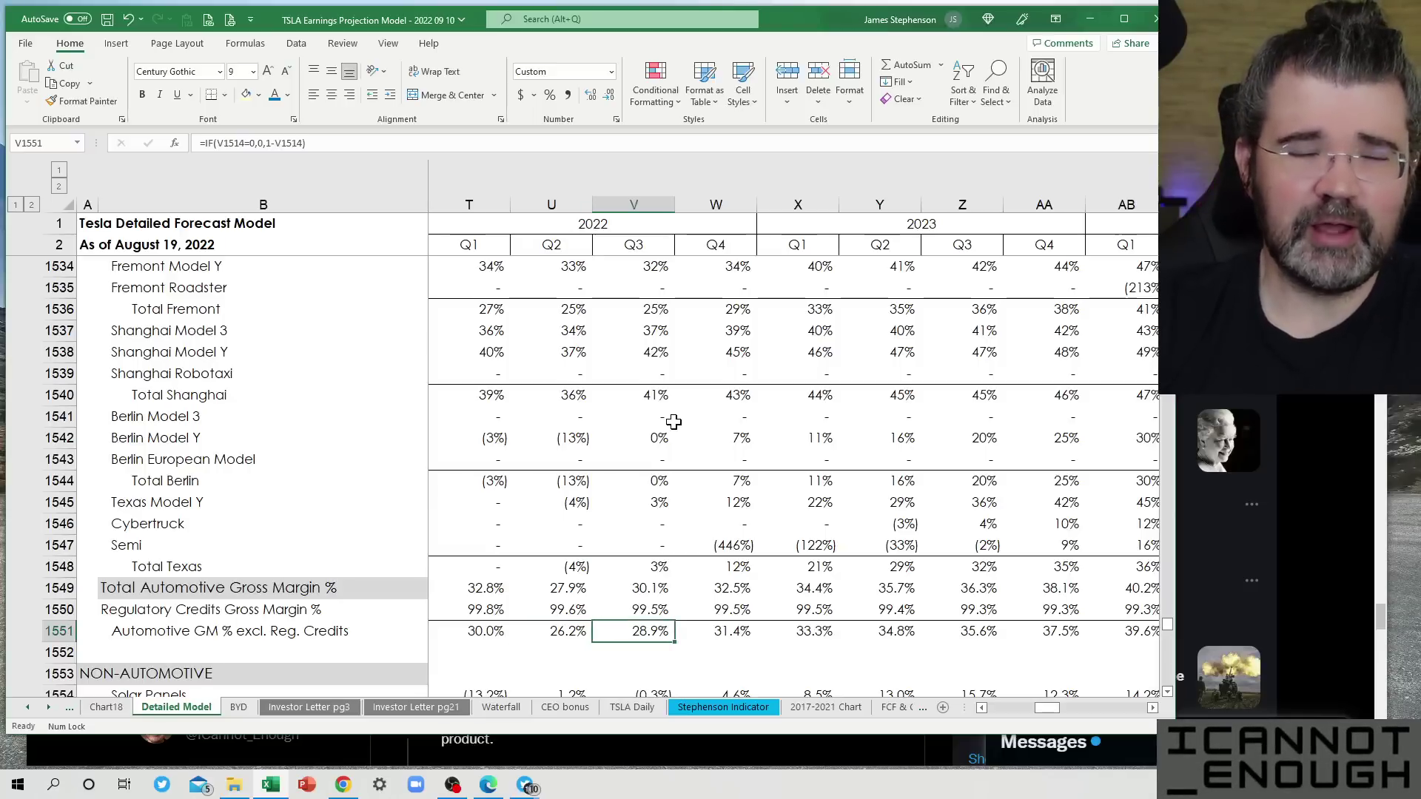
pyautogui.press('Left')
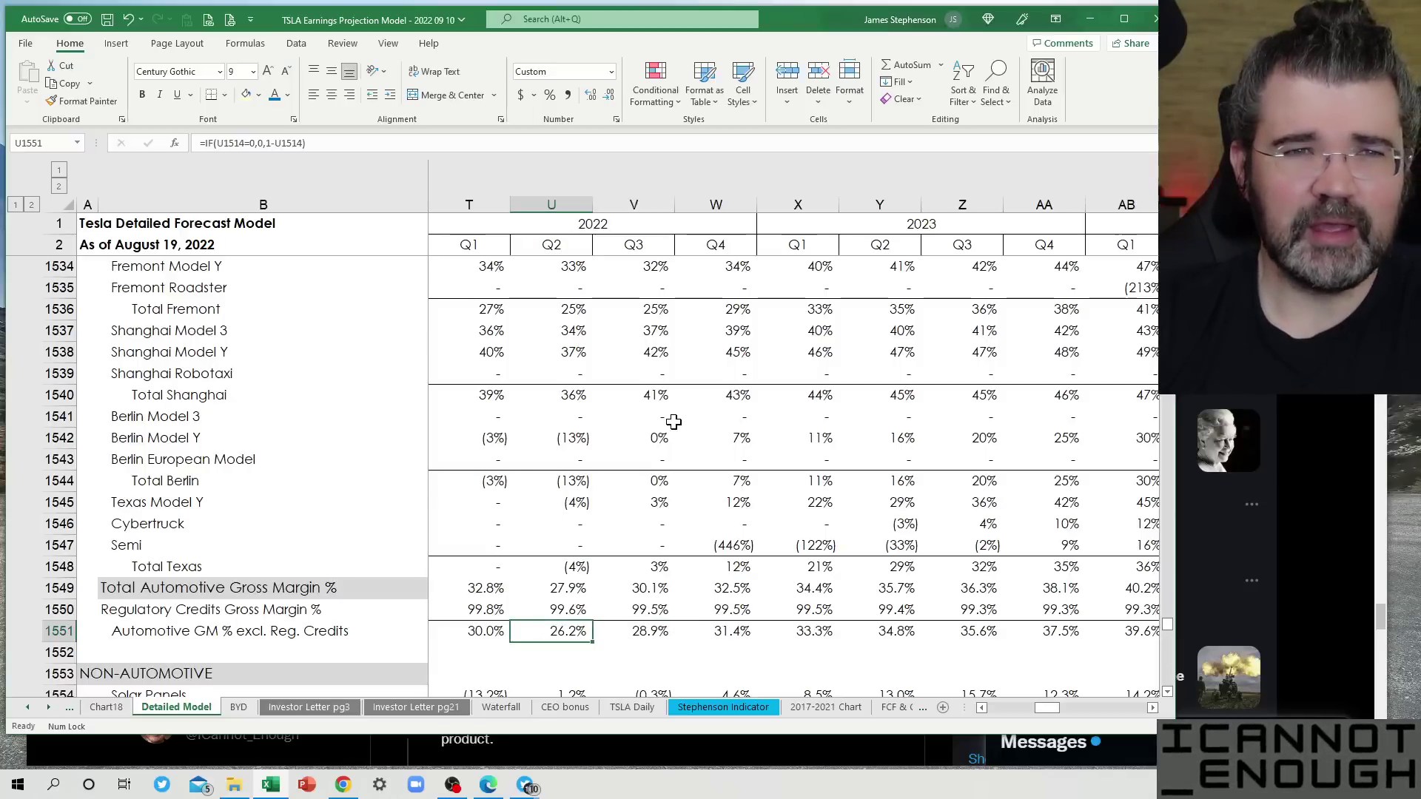
pyautogui.press('Right')
pyautogui.hotkey('shift', 'Right')
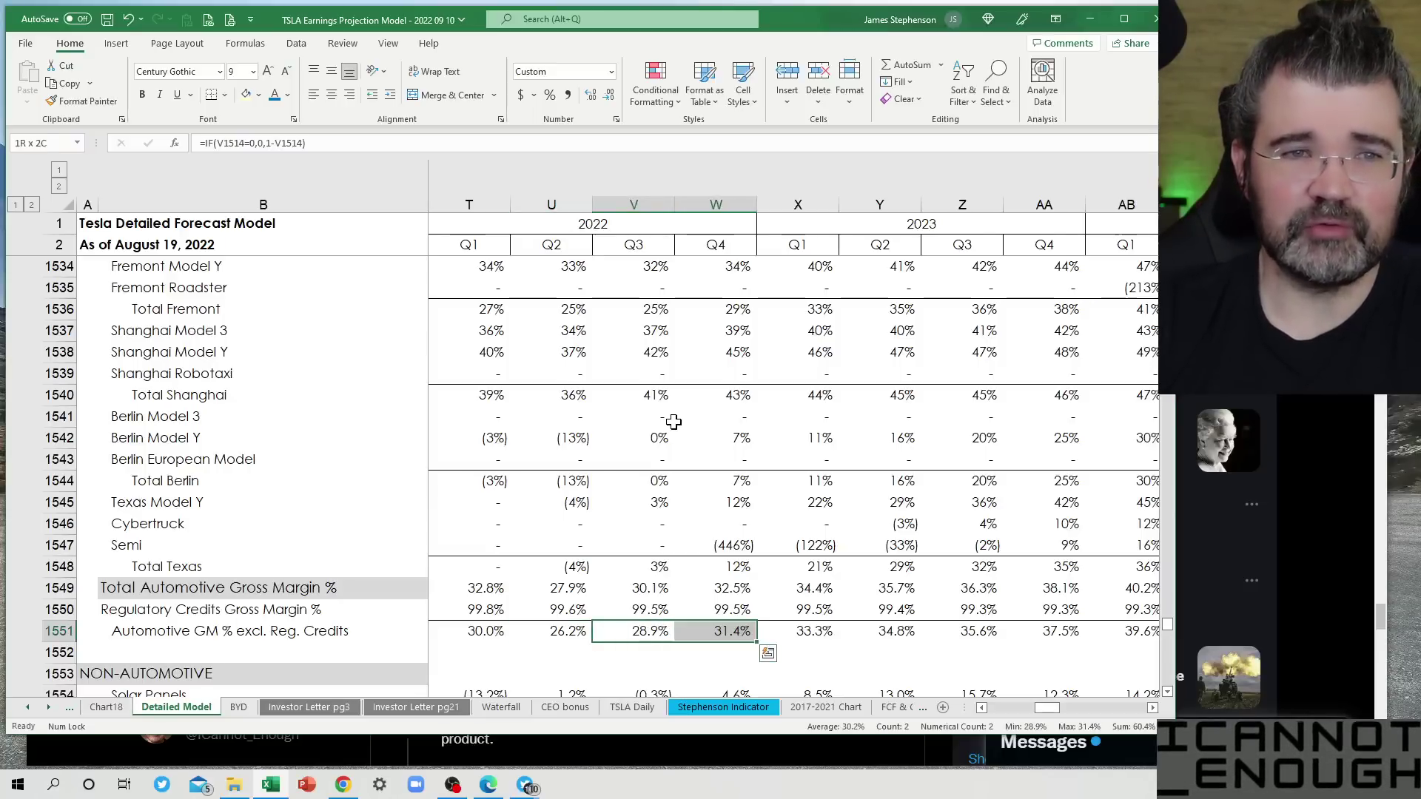
pyautogui.hotkey('shift', 'Right')
pyautogui.hotkey('shift', 'Right')
pyautogui.hotkey('shift', 'Right')
pyautogui.hotkey('shift', 'Right')
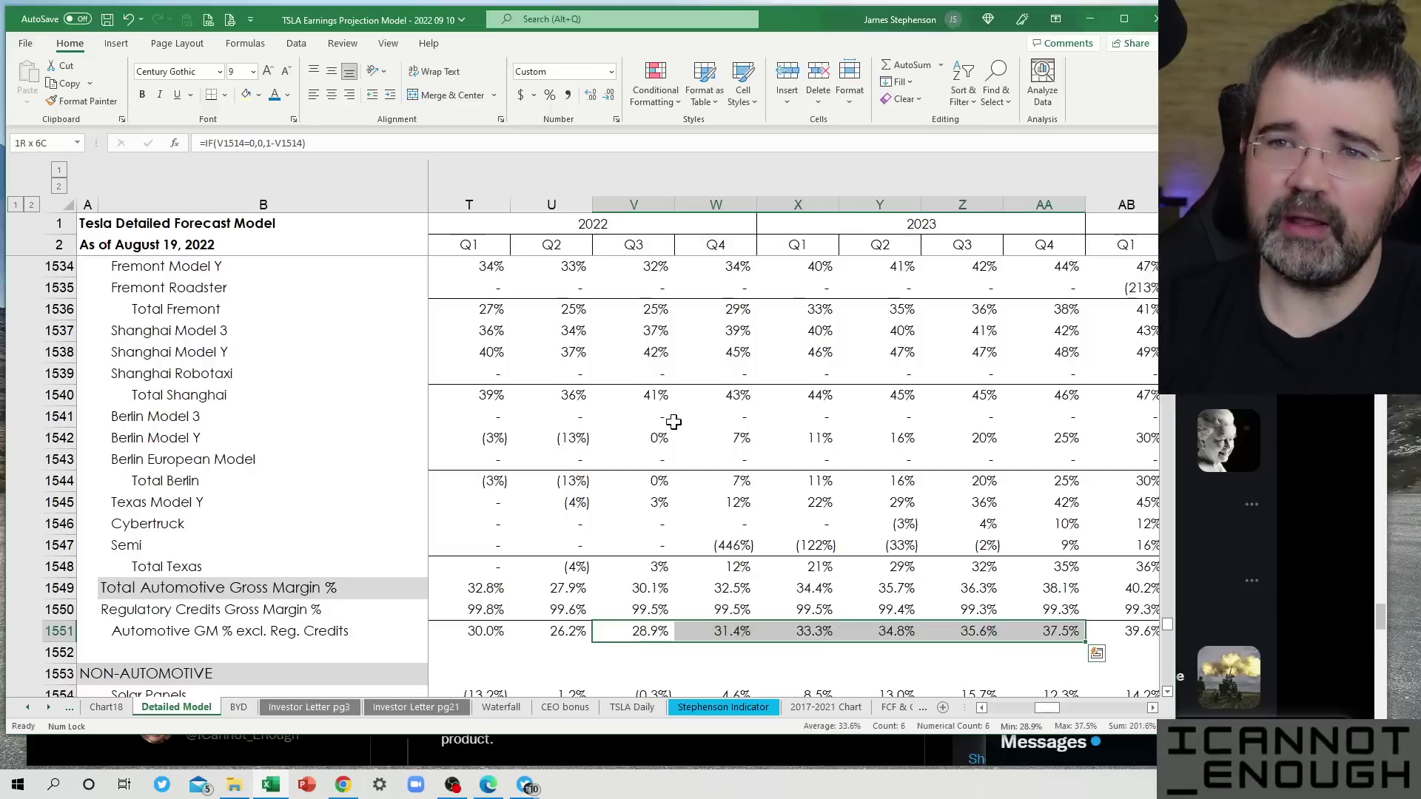
pyautogui.press('Right')
pyautogui.press('Right')
pyautogui.press('Right')
pyautogui.press('Right')
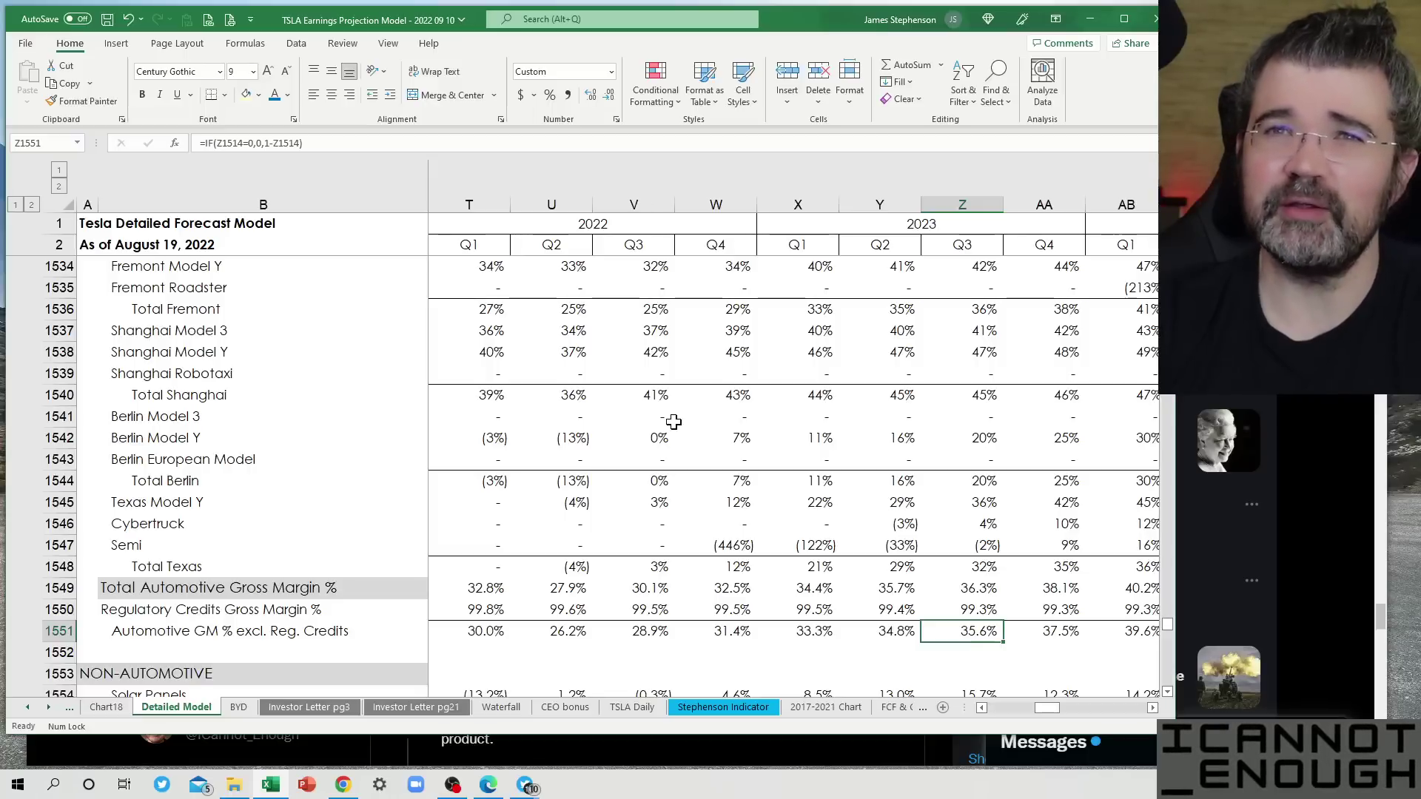
pyautogui.press('Down')
pyautogui.press('Down')
pyautogui.press('Down')
pyautogui.press('Down')
pyautogui.press('Down')
pyautogui.press('Down')
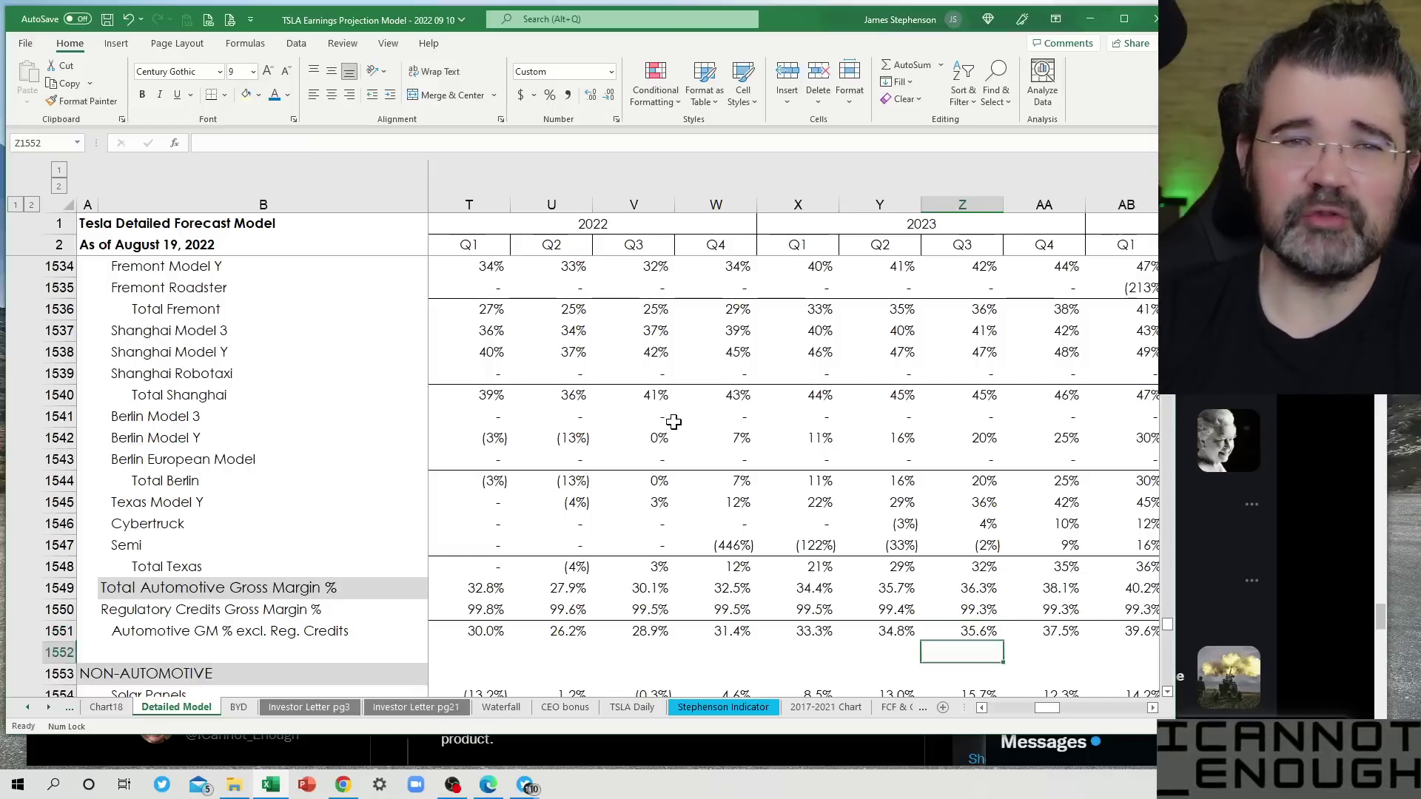
# Check Z1564's TOTAL GROSS MARGIN % formula =IF(Z1527=0,0,1-Z1527) and select row 1564.
pyautogui.press('Down')
pyautogui.press('Down')
pyautogui.press('Down')
pyautogui.press('Down')
pyautogui.press('Down')
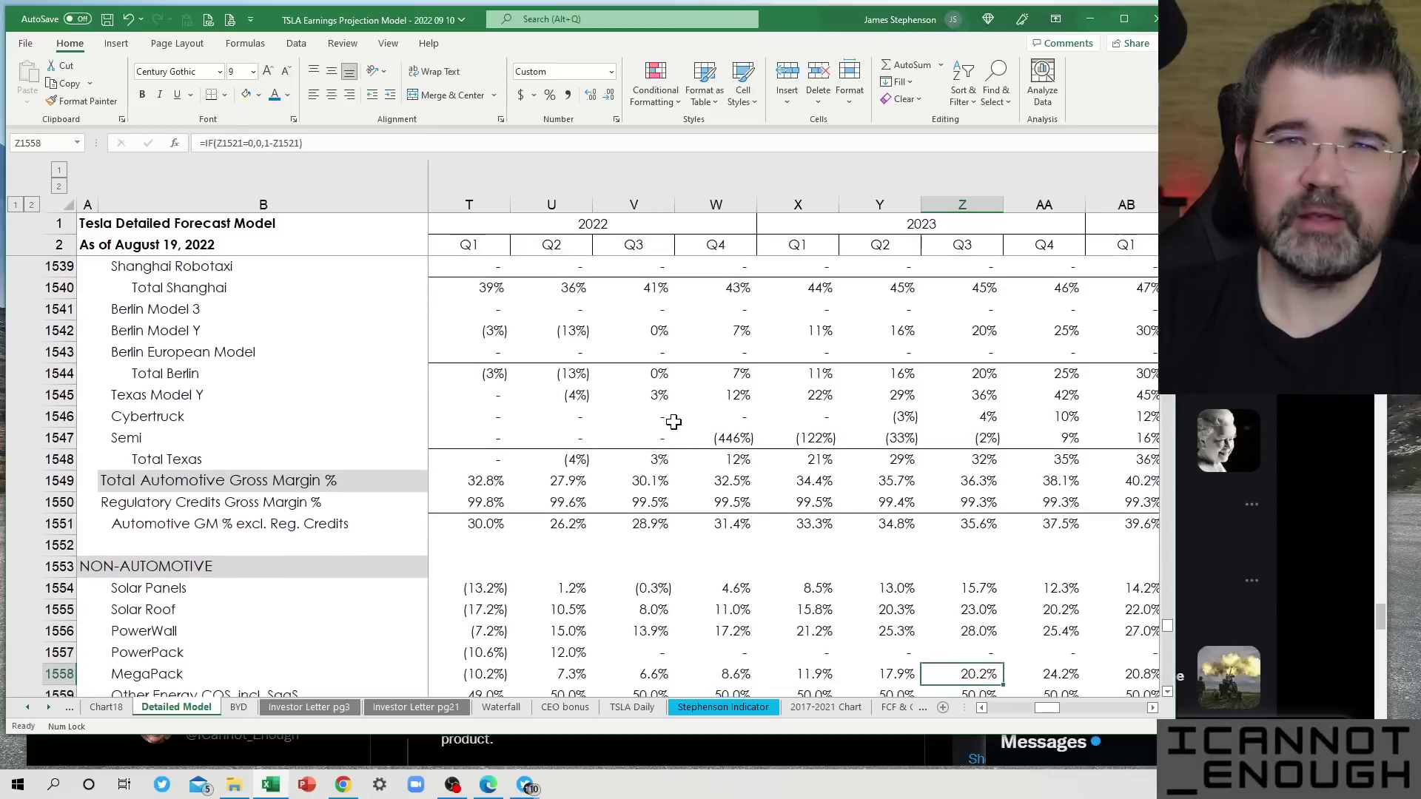
pyautogui.press('Down')
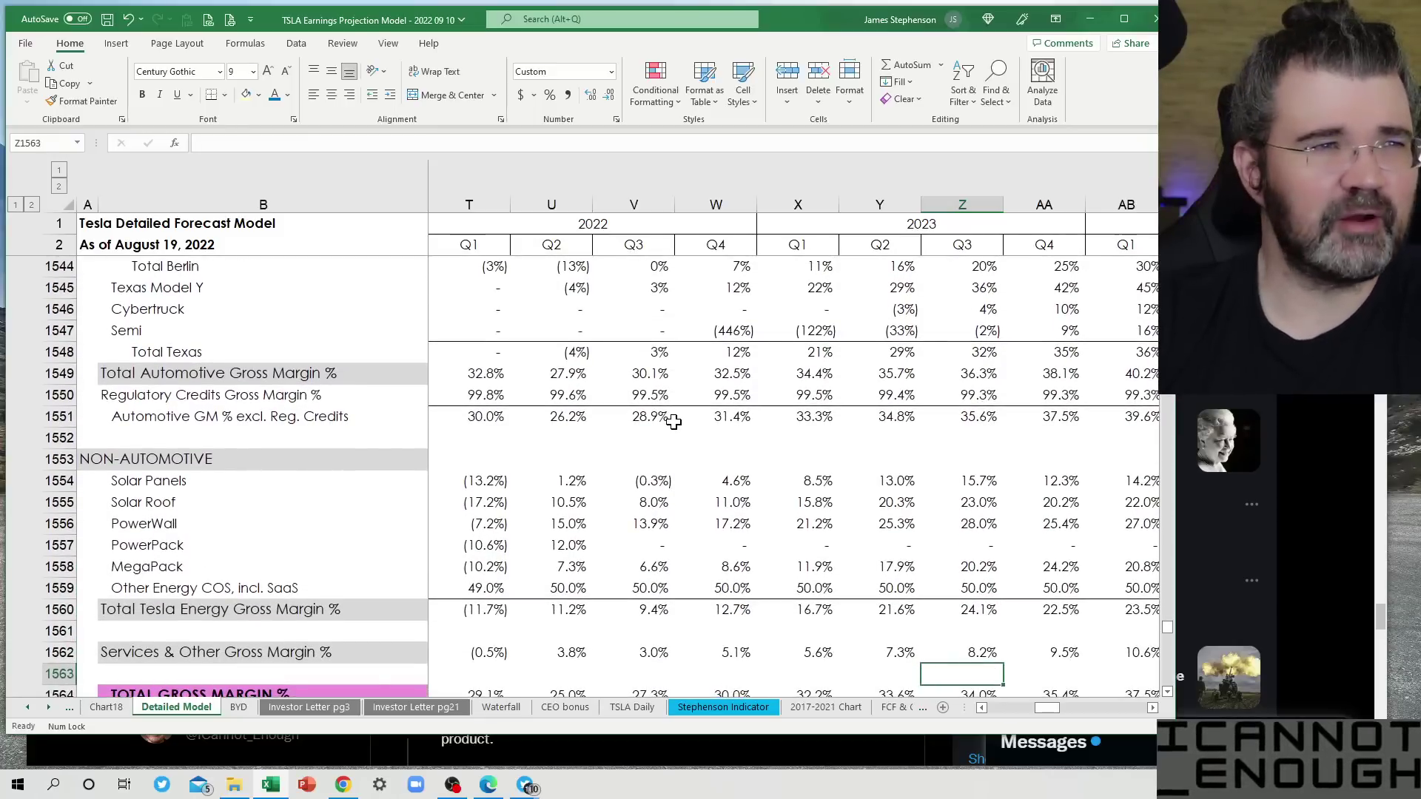
pyautogui.press('Down')
pyautogui.press('Down')
pyautogui.press('Down')
pyautogui.press('Up')
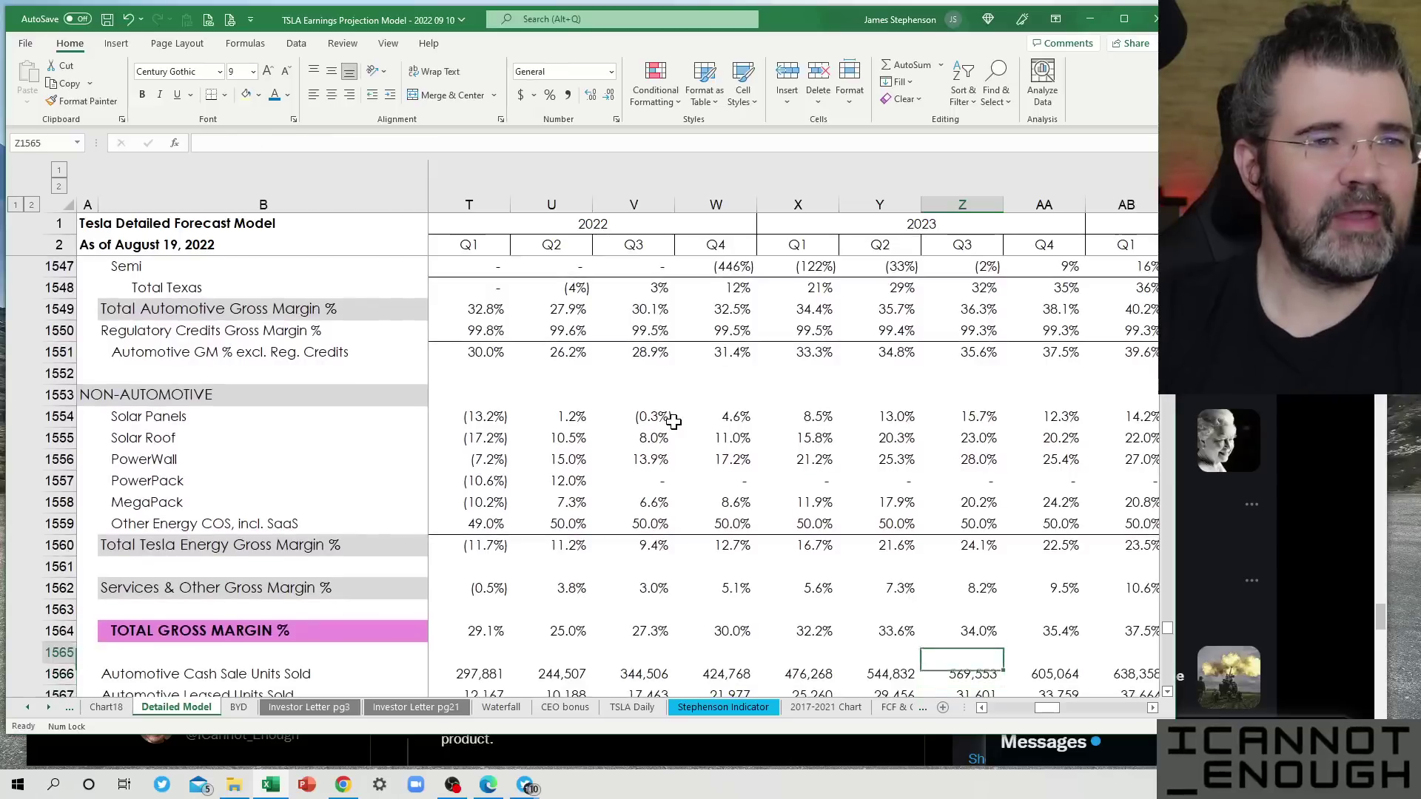
pyautogui.press('Up')
pyautogui.press('Up')
pyautogui.press('Down')
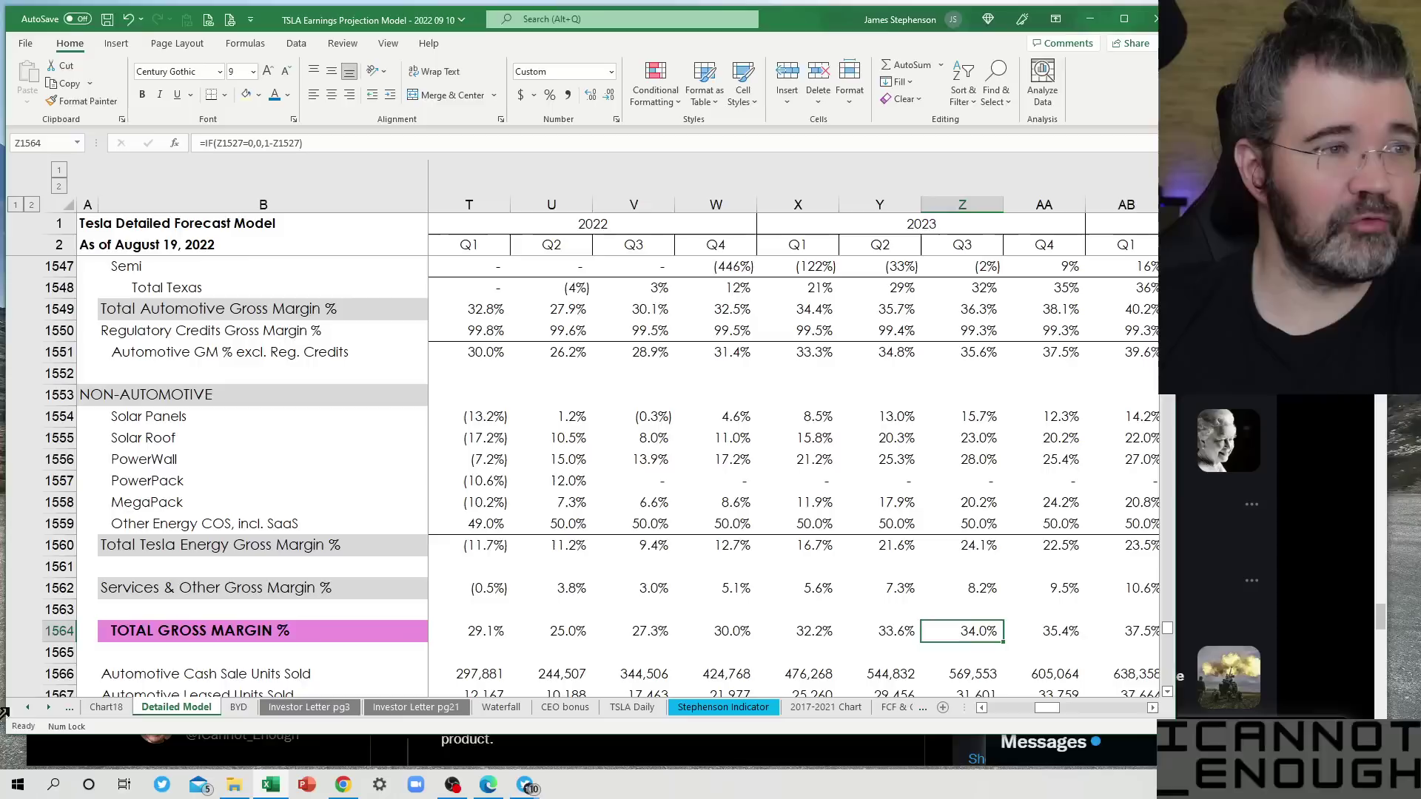
pyautogui.click(59, 632)
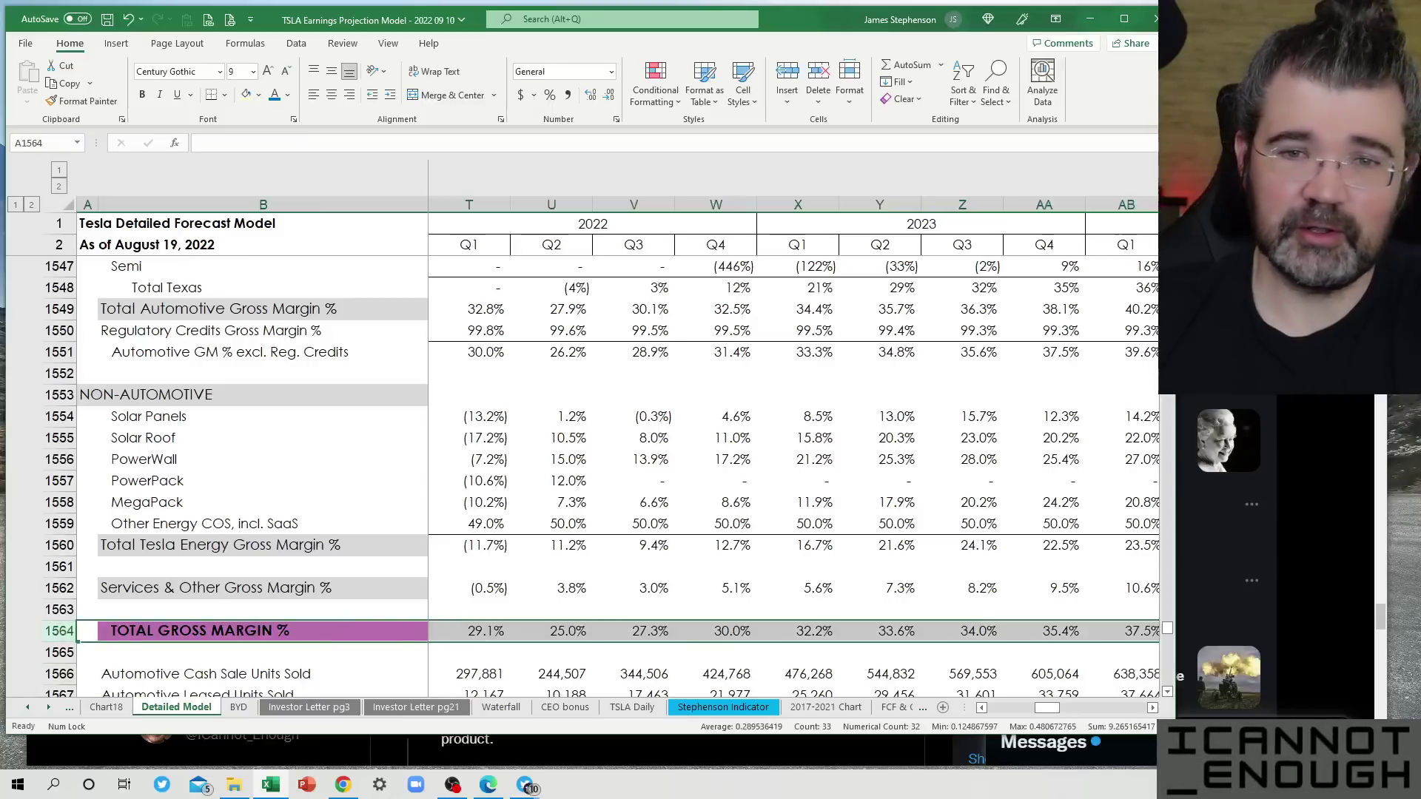